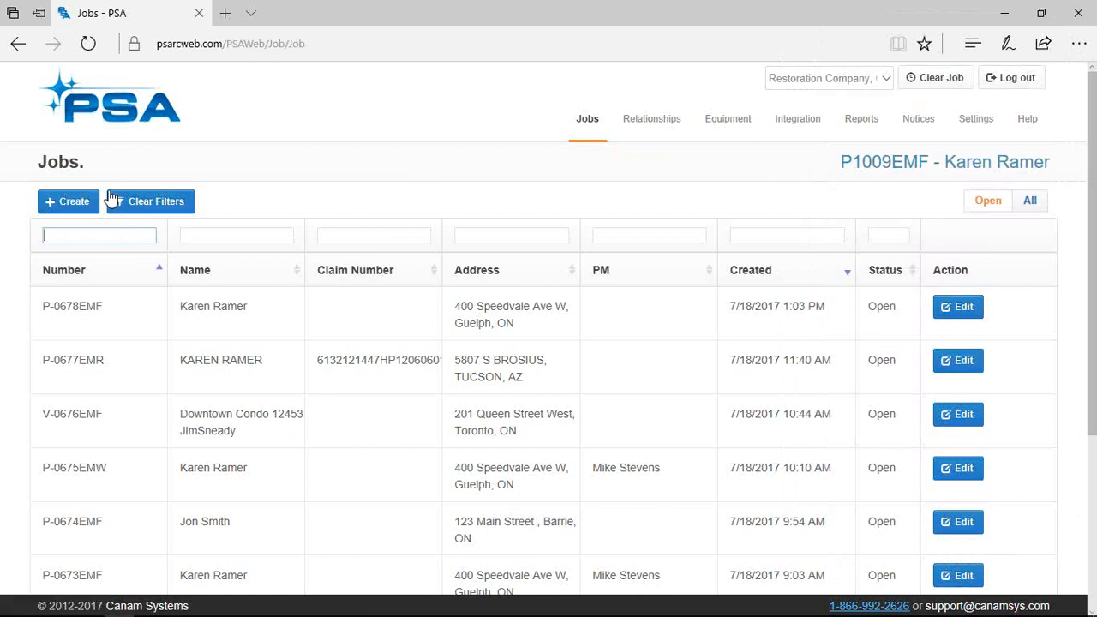
Open Settings › Roles in a separate browser tab while the Jobs list stays on screen
mouse_move(986, 127)
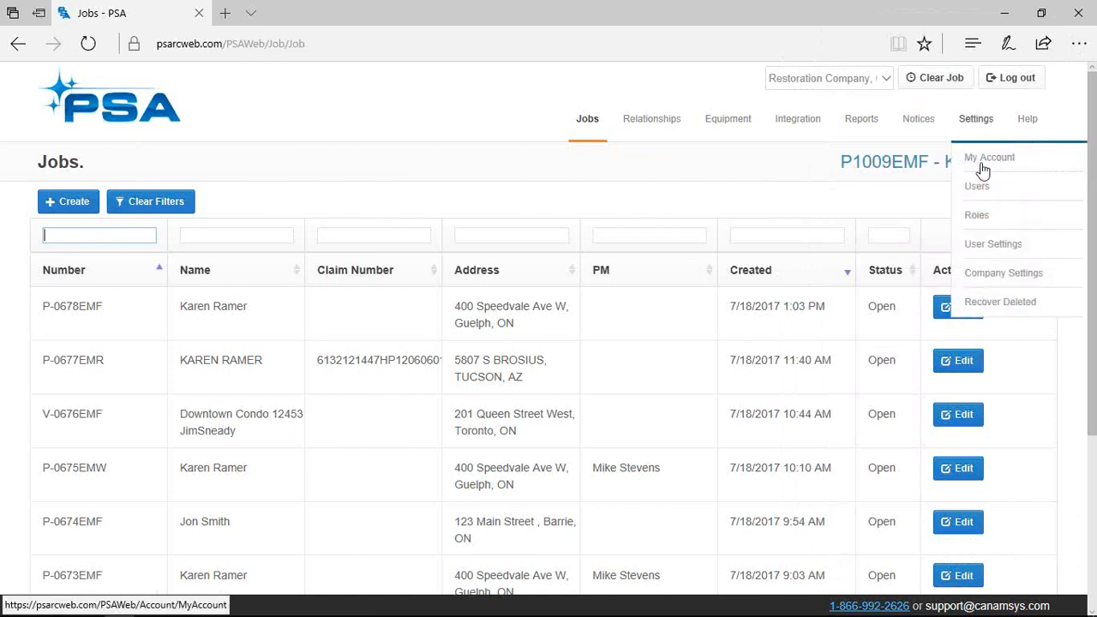
right_click(981, 219)
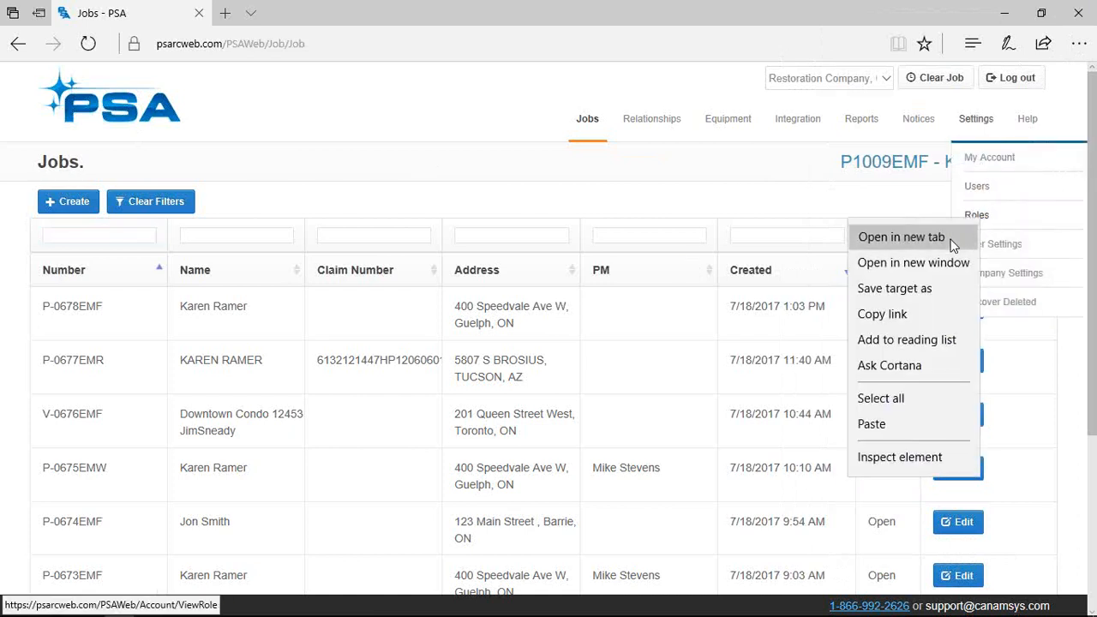
click(954, 244)
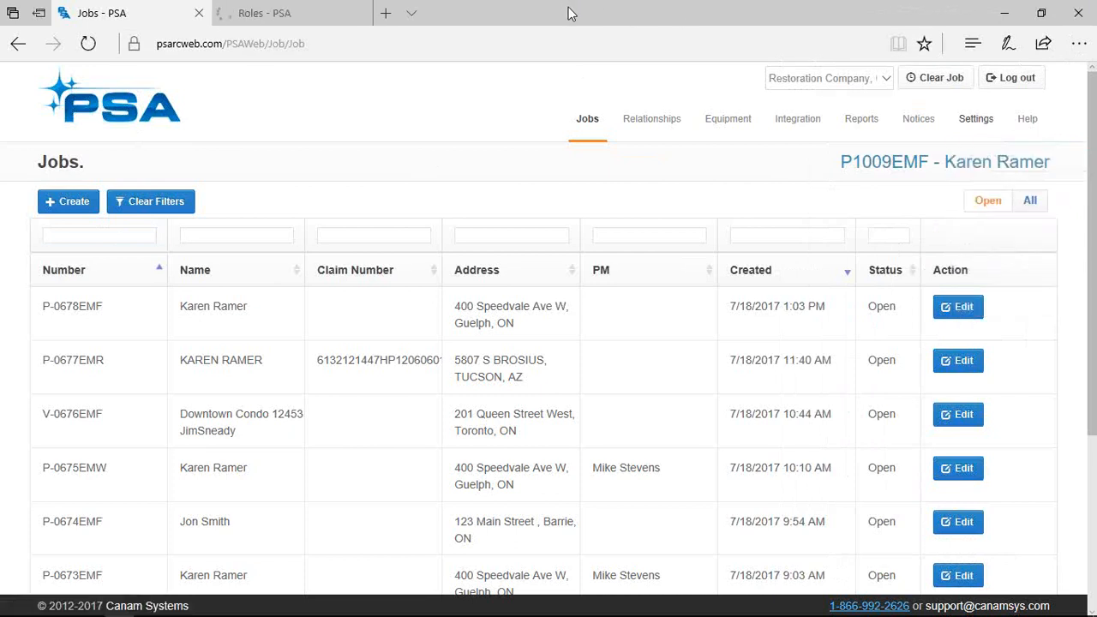
click(237, 12)
click(746, 308)
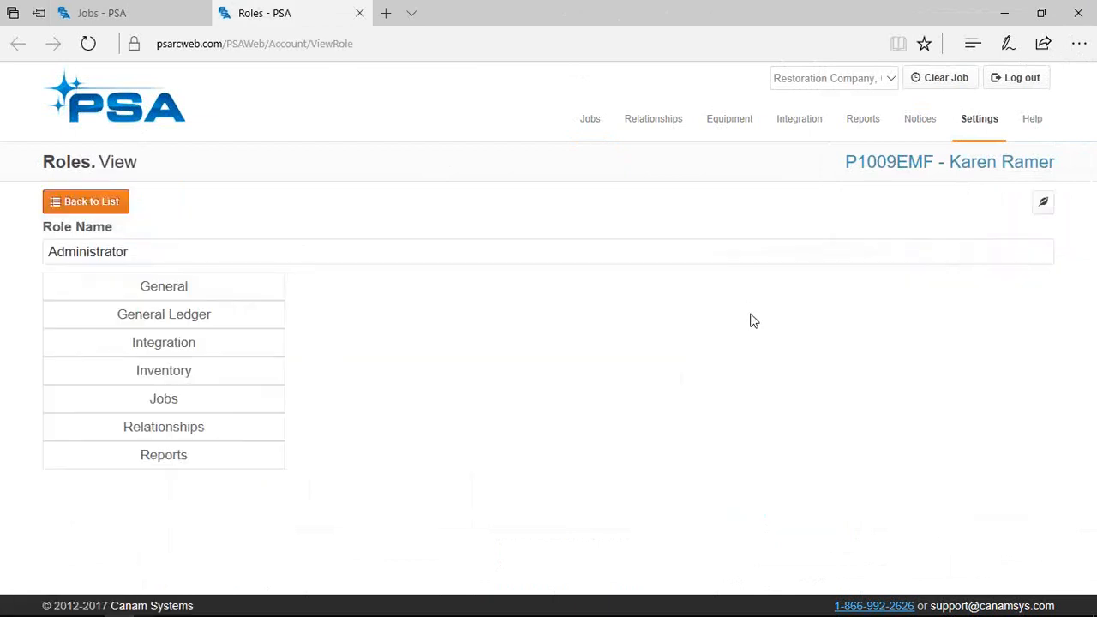
click(166, 407)
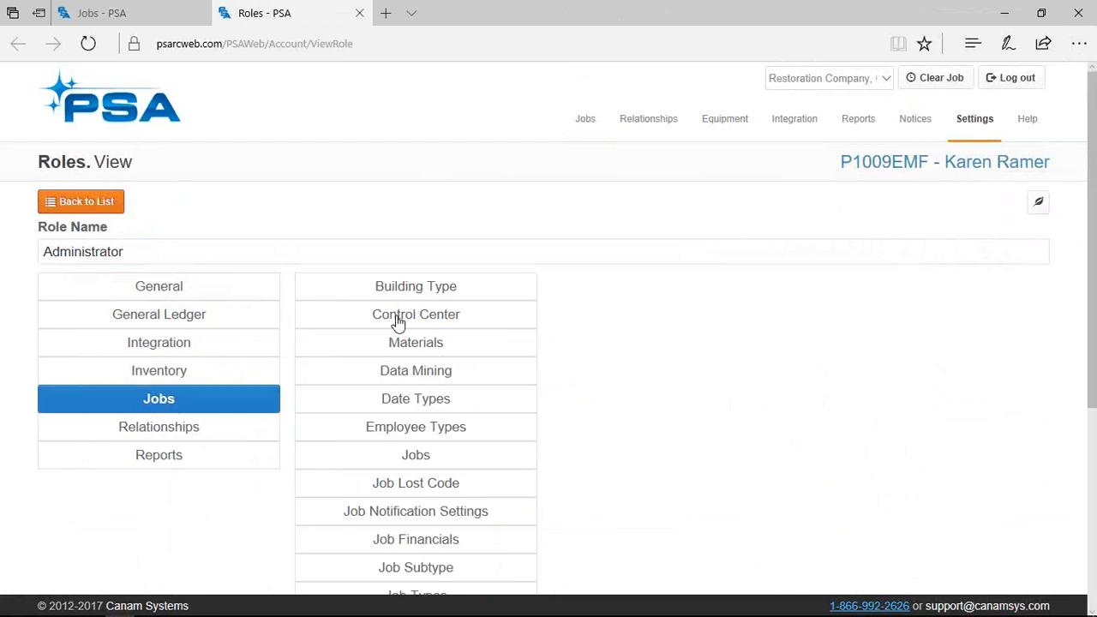
click(396, 317)
click(411, 351)
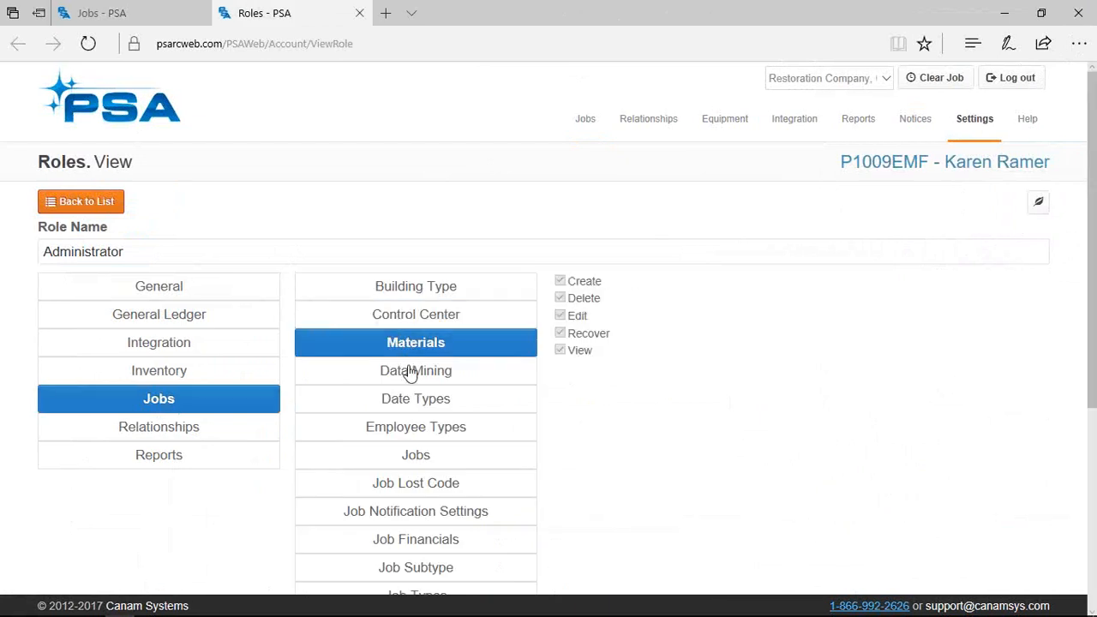
click(410, 375)
click(412, 405)
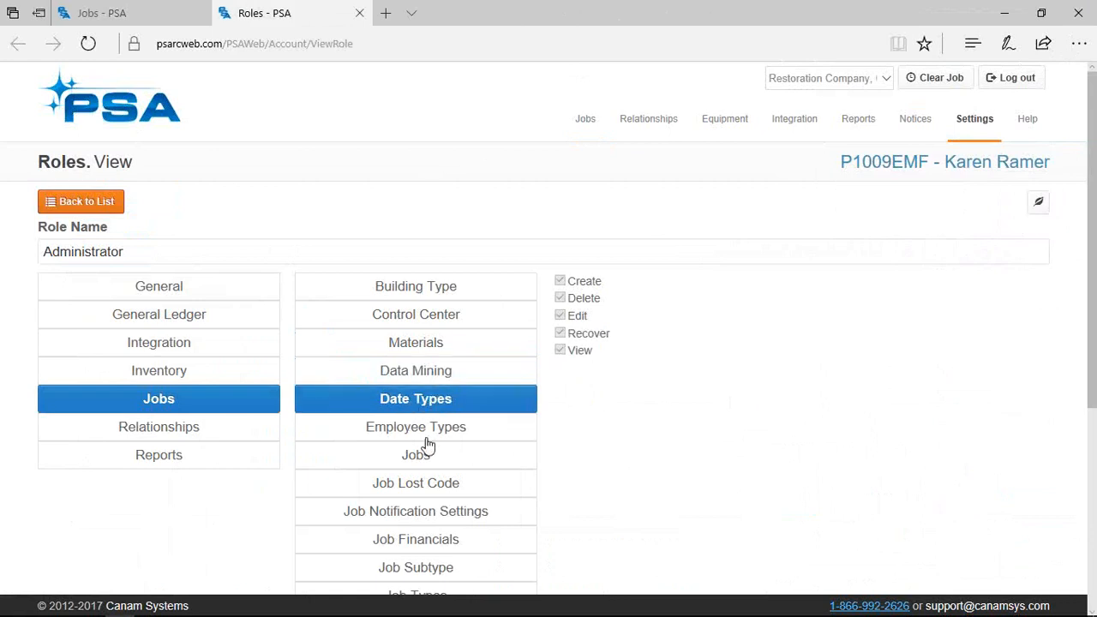
click(417, 435)
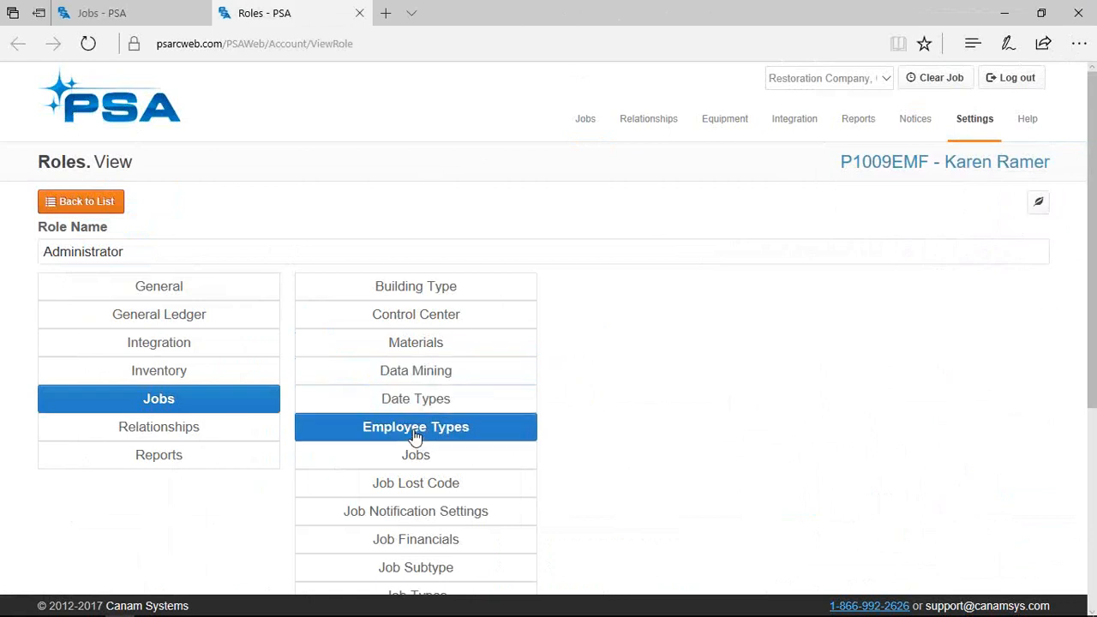
click(120, 210)
click(129, 17)
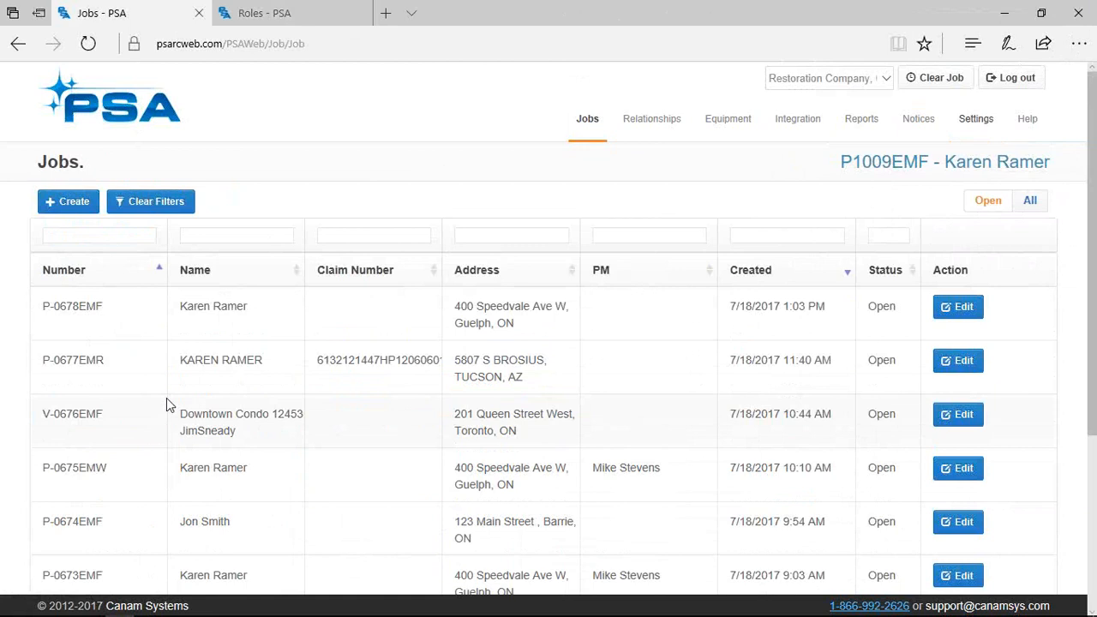
Filter the Jobs list by Number '1', Name 'k' and Claim Number 'r'
click(101, 234)
text(1)
click(236, 244)
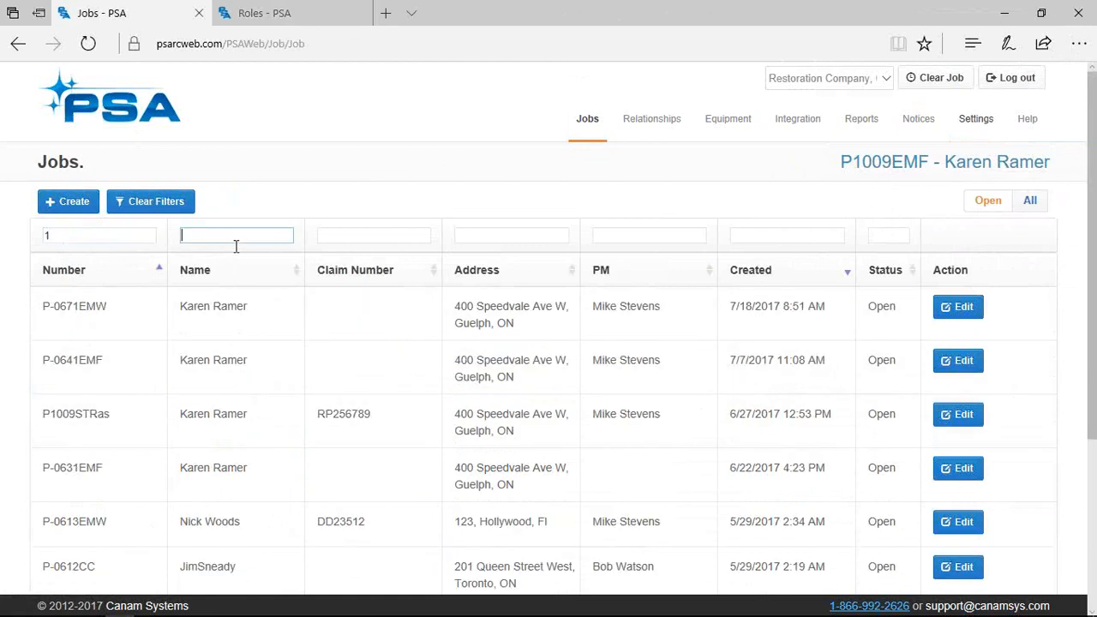
text(k)
key(Tab)
text(r)
Filter the Address column by a partial street name and open the second matching job in a new tab
key(Tab)
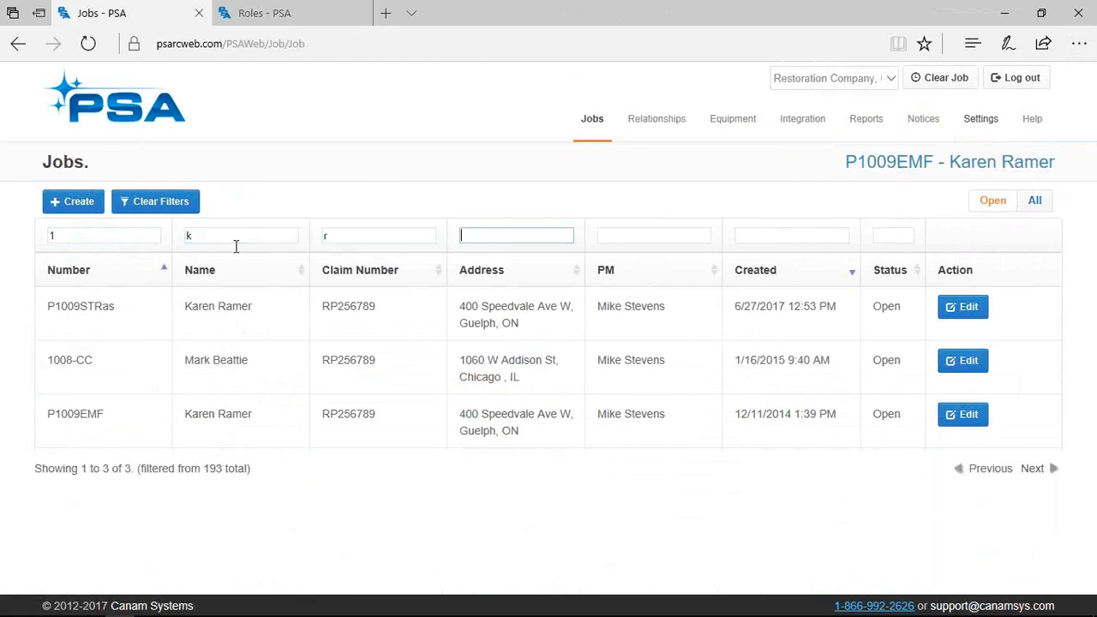
text(sppe)
key(BackSpace)
key(BackSpace)
text(ee)
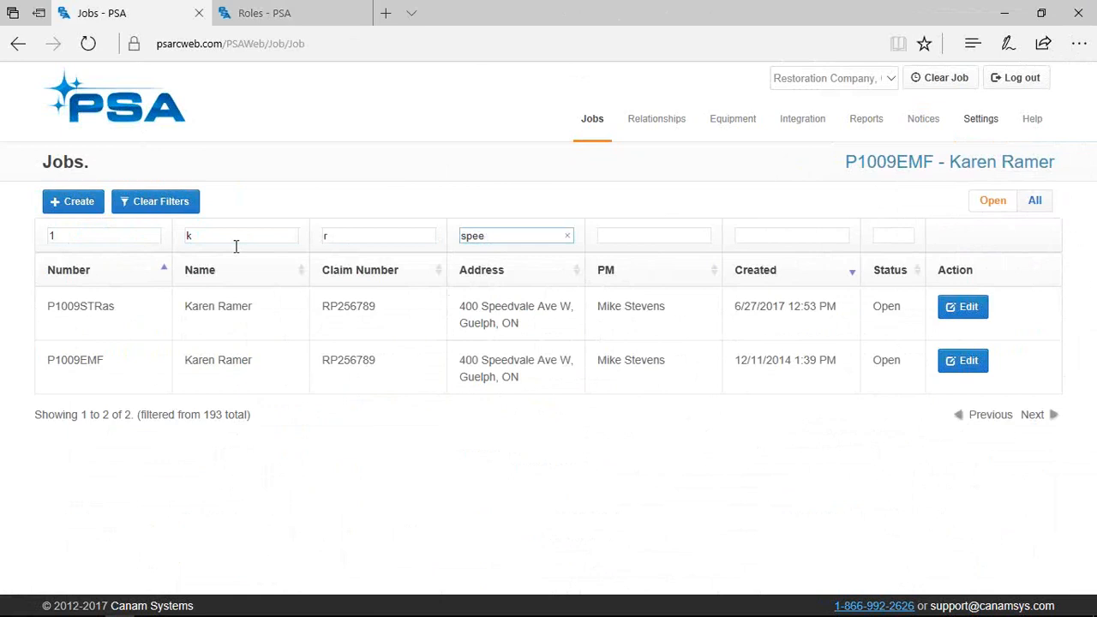
right_click(958, 368)
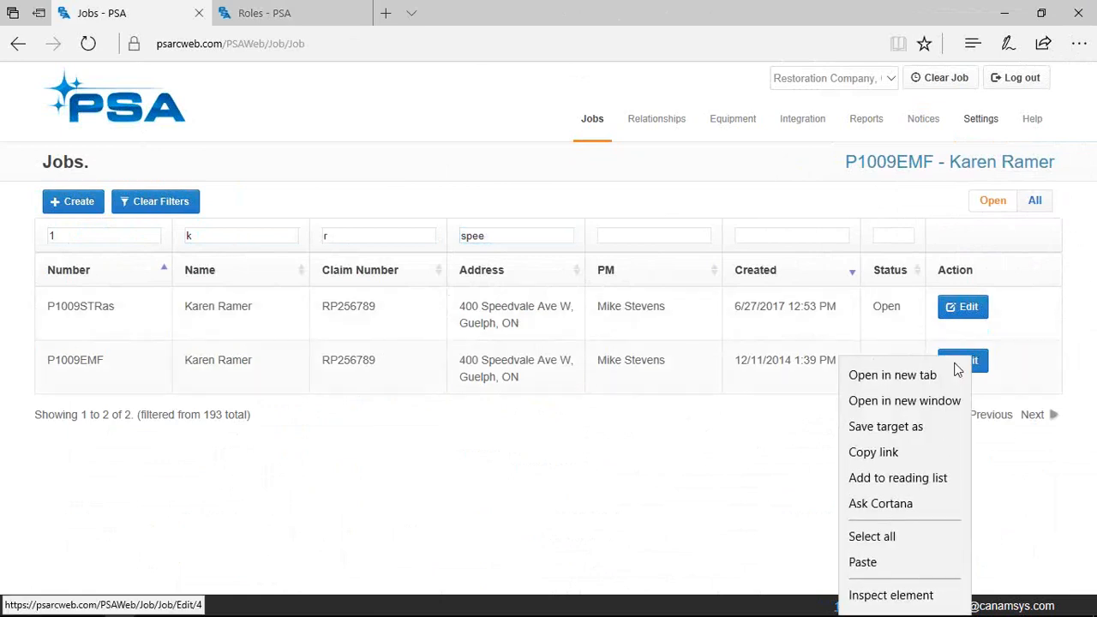
click(940, 370)
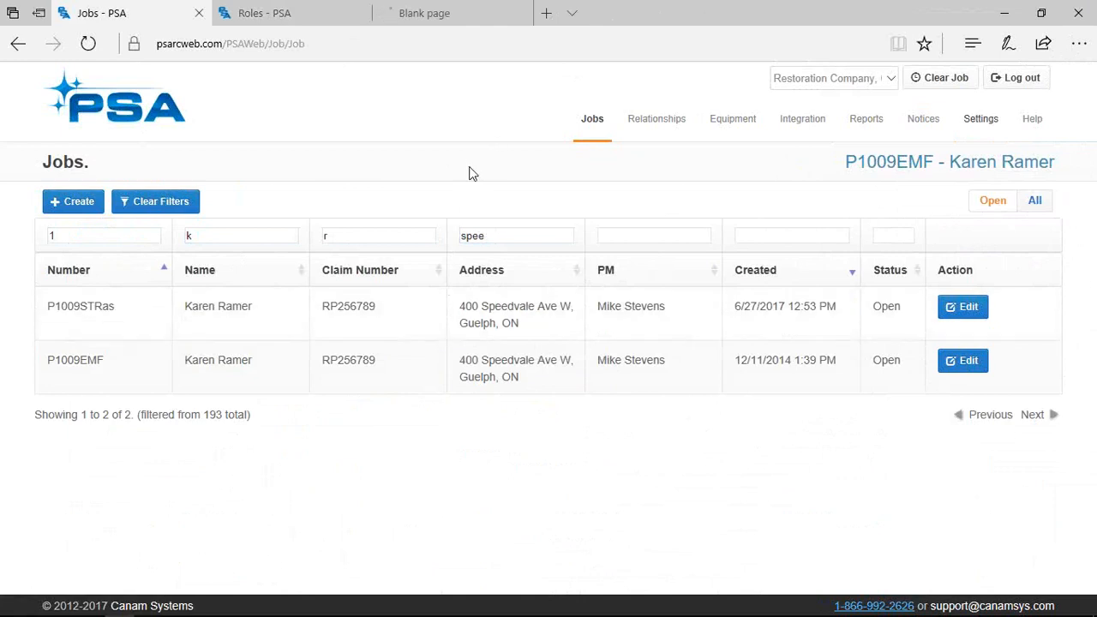
Clear the Jobs filters, start a new job, and list past jobs matching the customer's first name
click(160, 204)
click(89, 228)
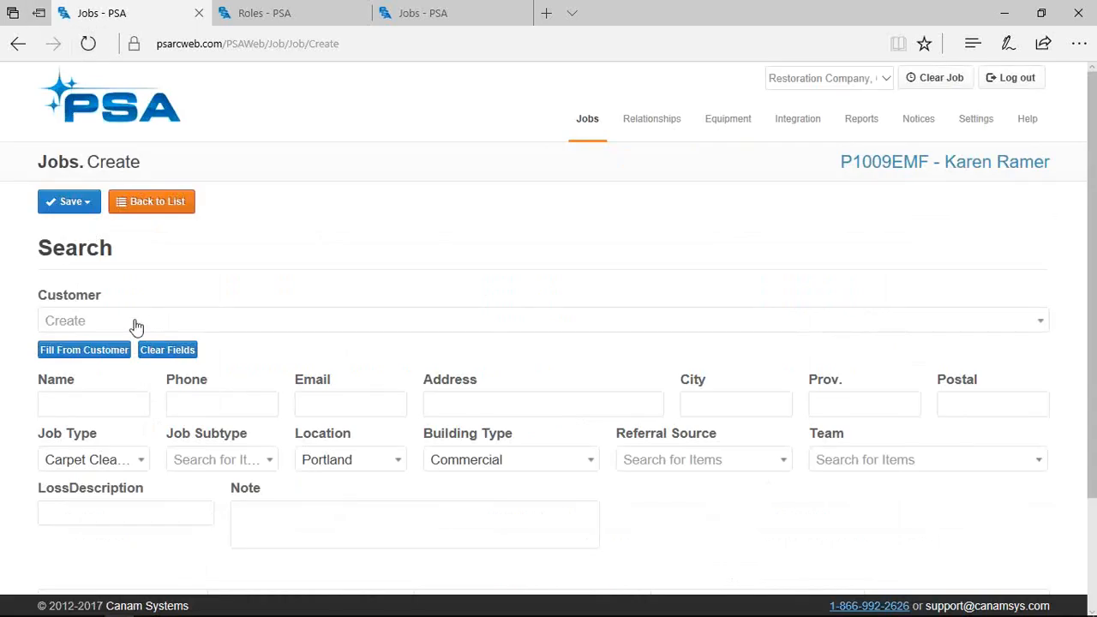
click(91, 403)
text(Karen)
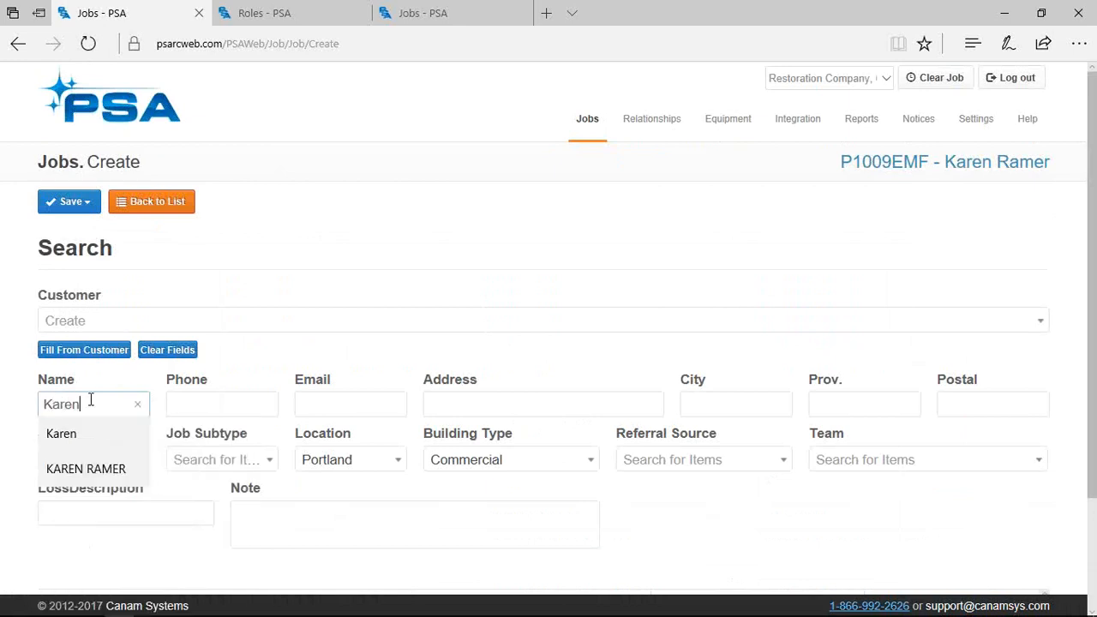
click(248, 369)
scroll(351, 505, down, 5)
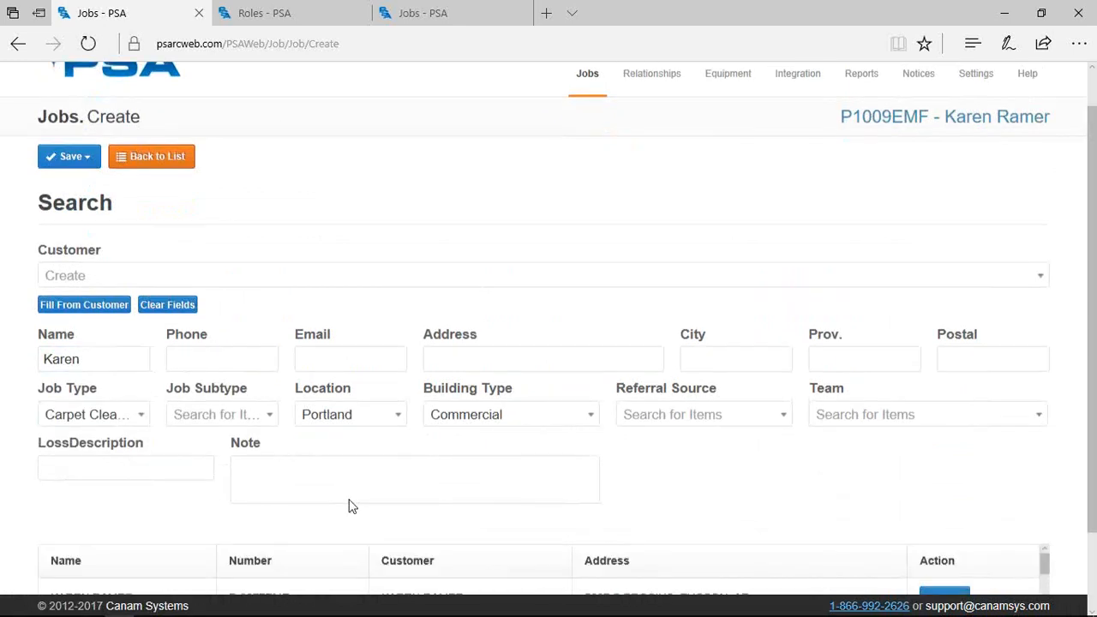
scroll(409, 529, down, 4)
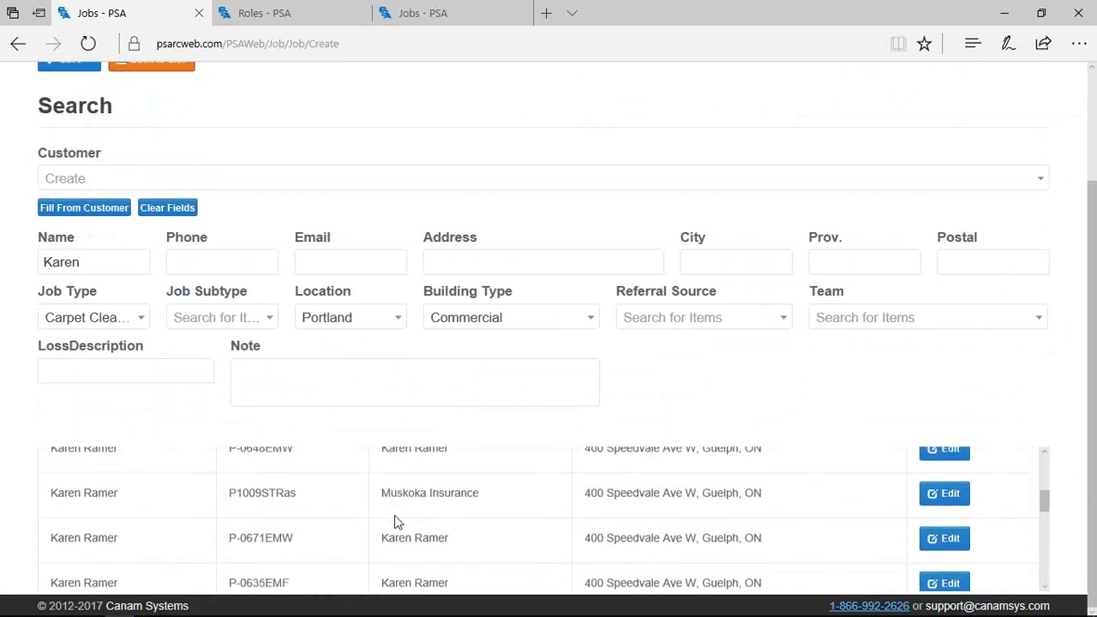
scroll(397, 523, down, 1)
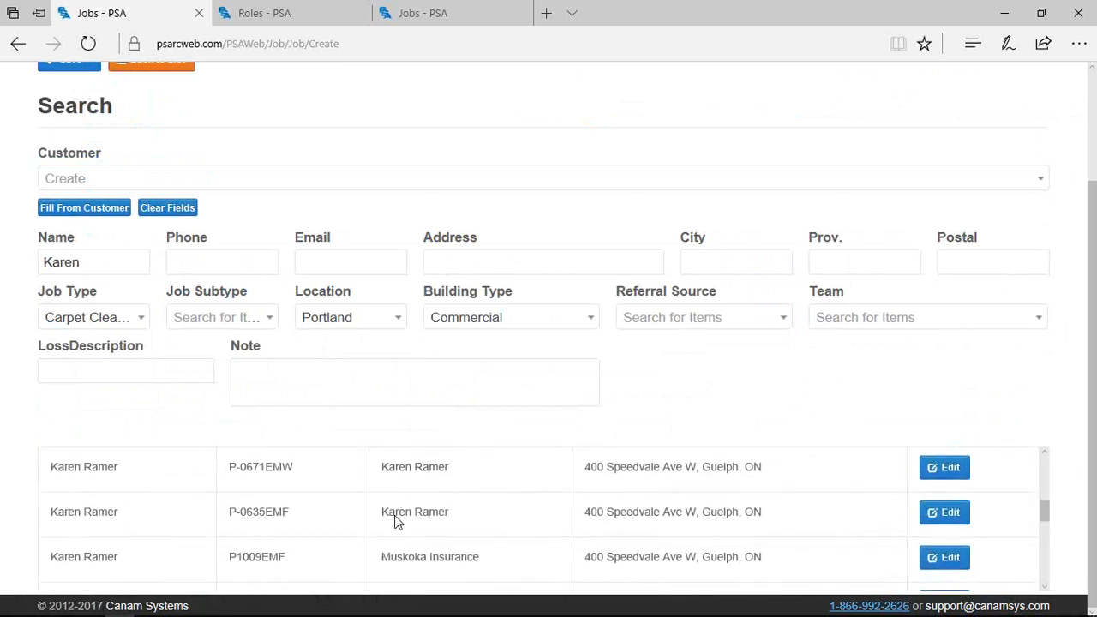
Narrow the past-job search with a partial street name in Address
click(454, 262)
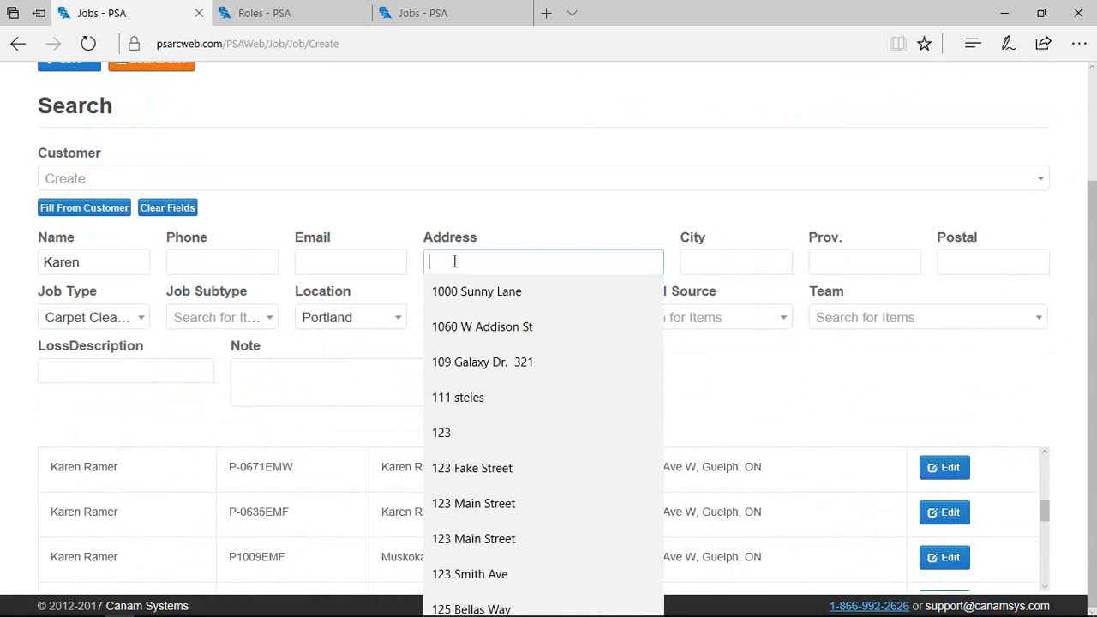
text(Spee)
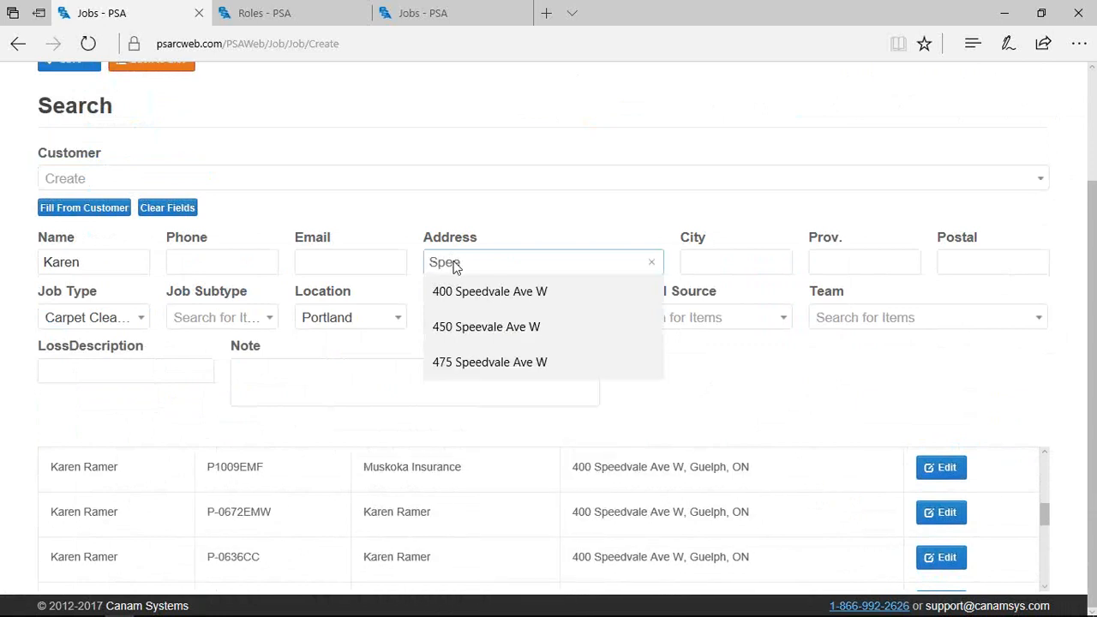
click(718, 428)
scroll(677, 531, down, 1)
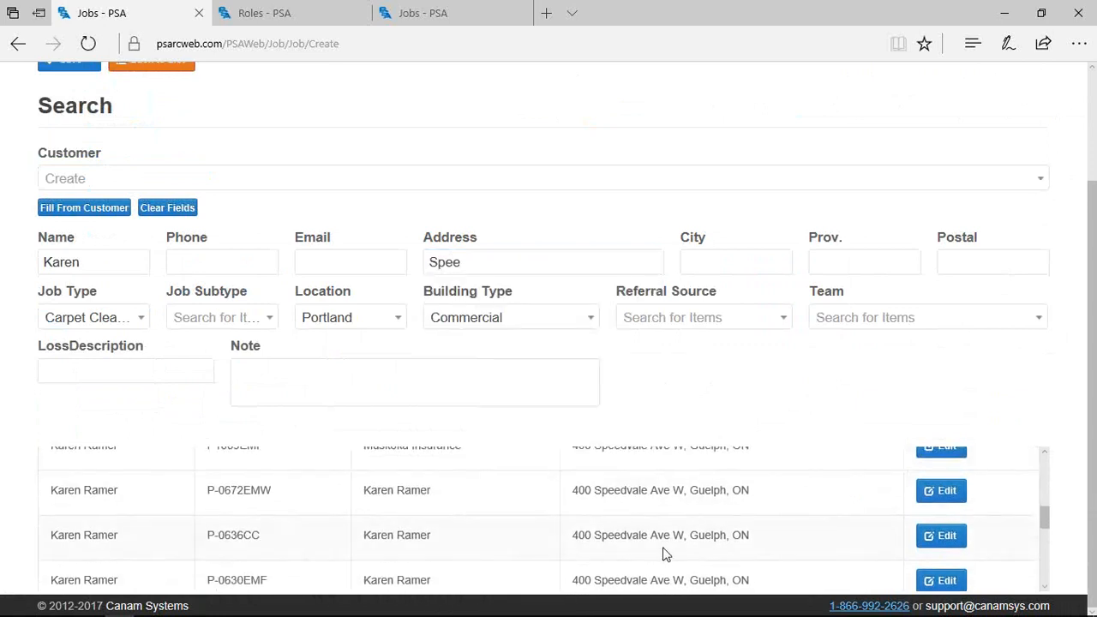
Pick the customer in the Customer dropdown and auto-fill name, address, city, province and postal code
click(80, 180)
text(karen)
key(Down)
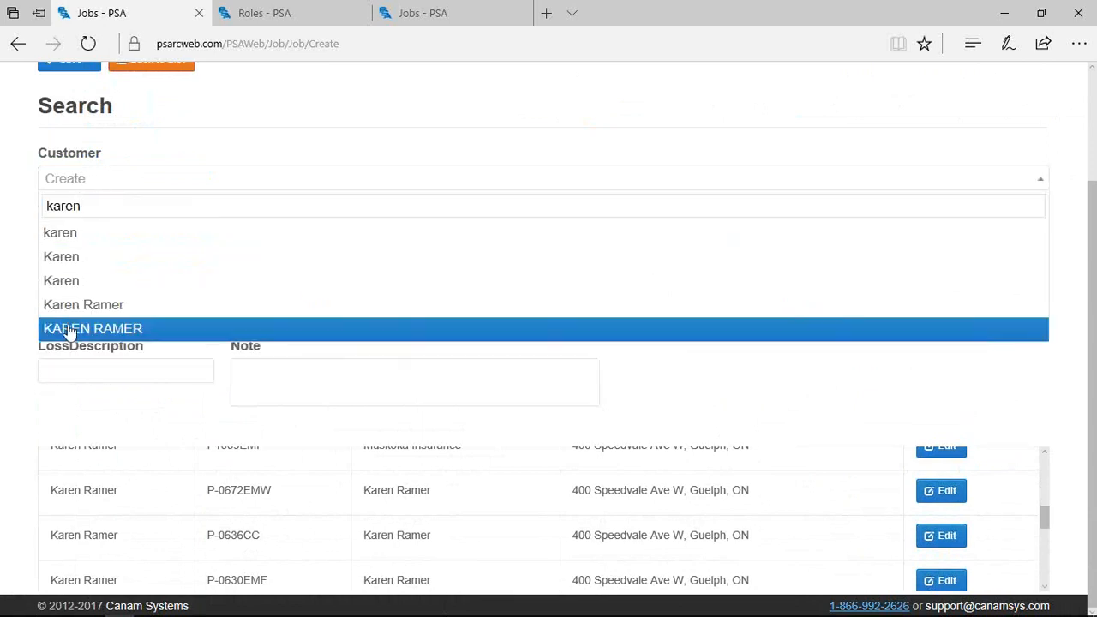
click(69, 307)
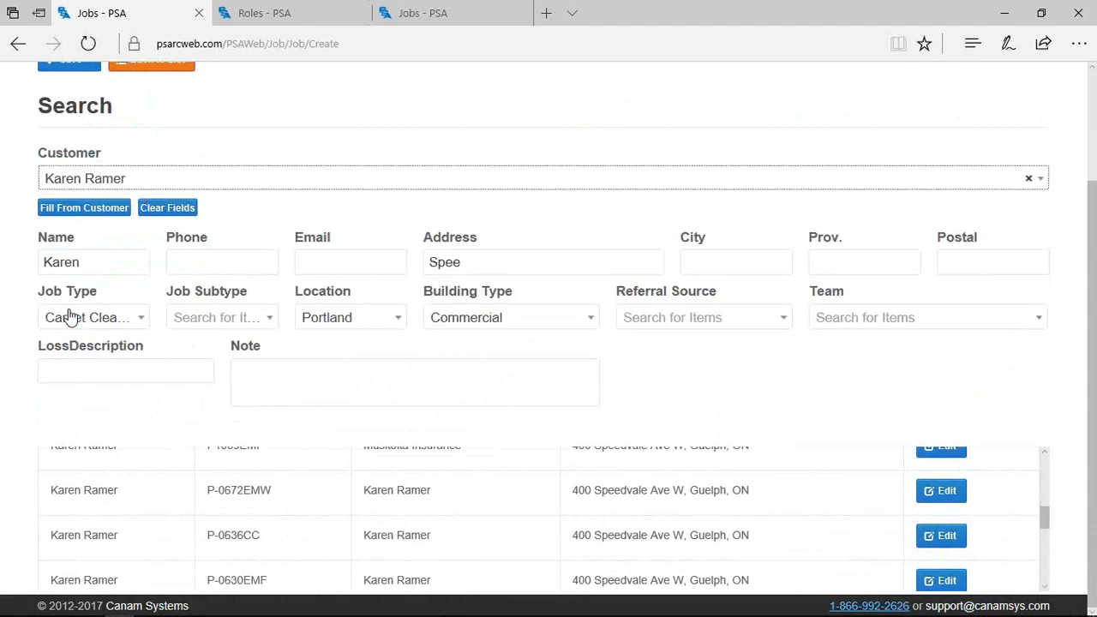
click(95, 213)
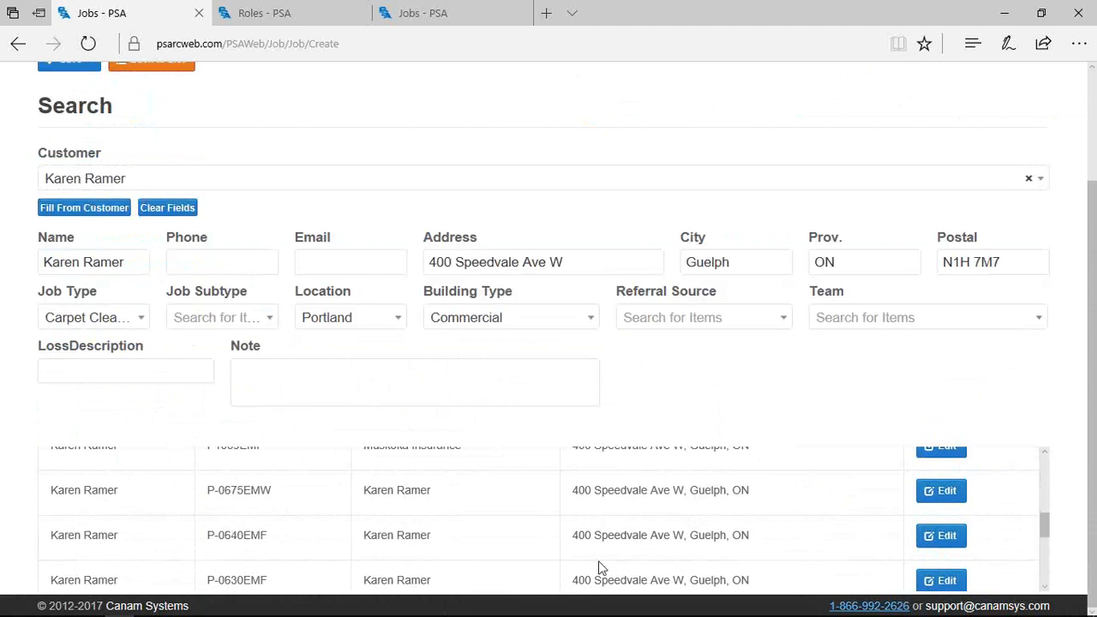
scroll(583, 583, up, 1)
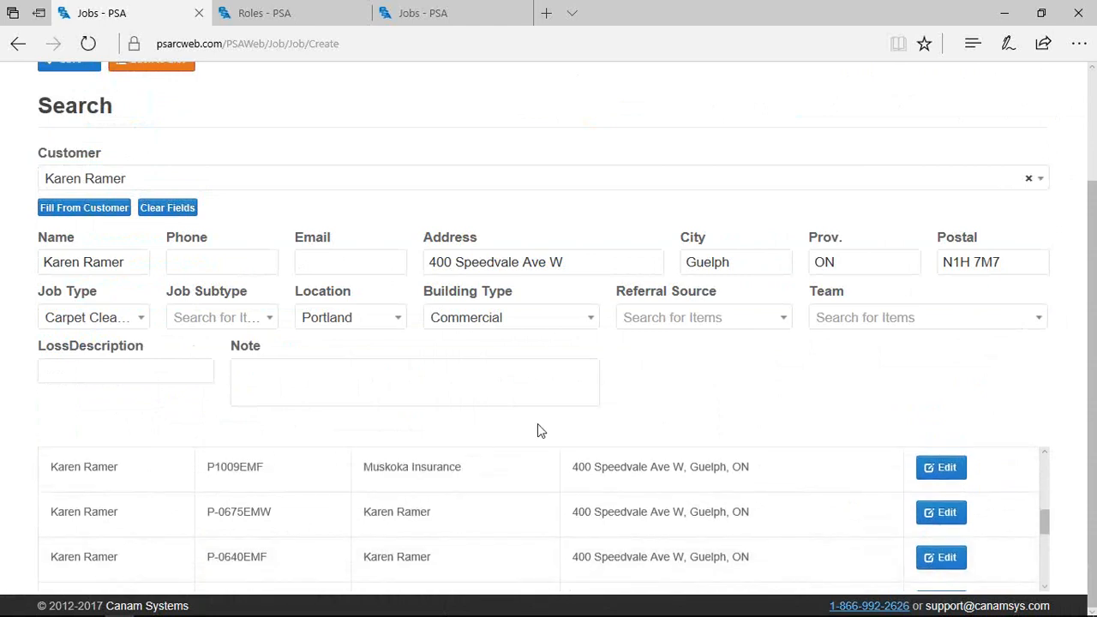
scroll(695, 428, up, 3)
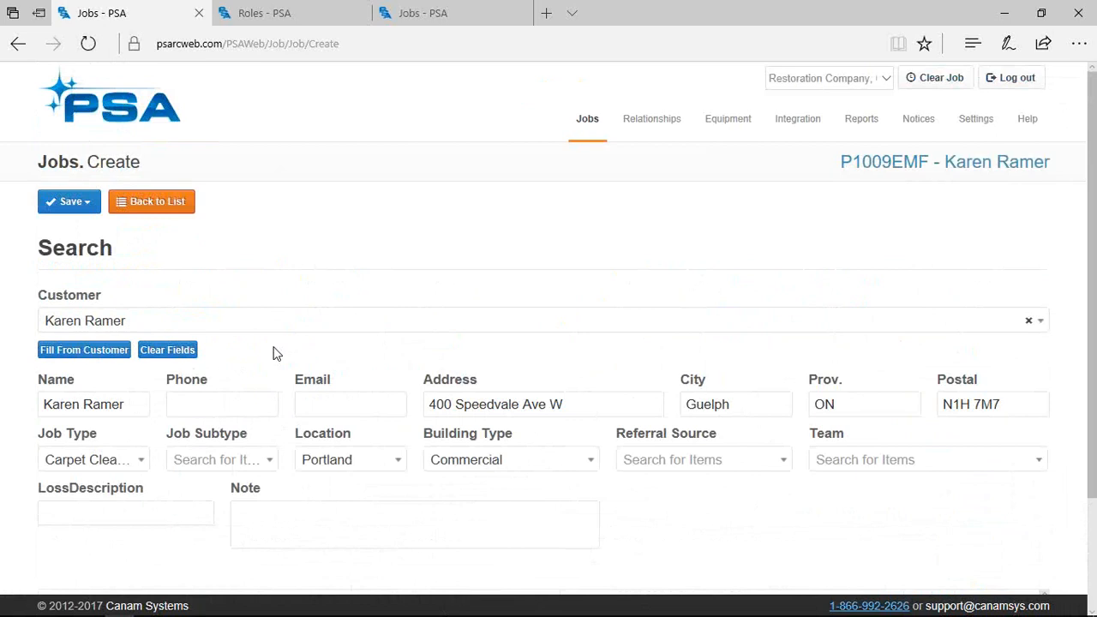
Fill the job's phone and email (the company canamsys.com address) from saved suggestions
click(183, 405)
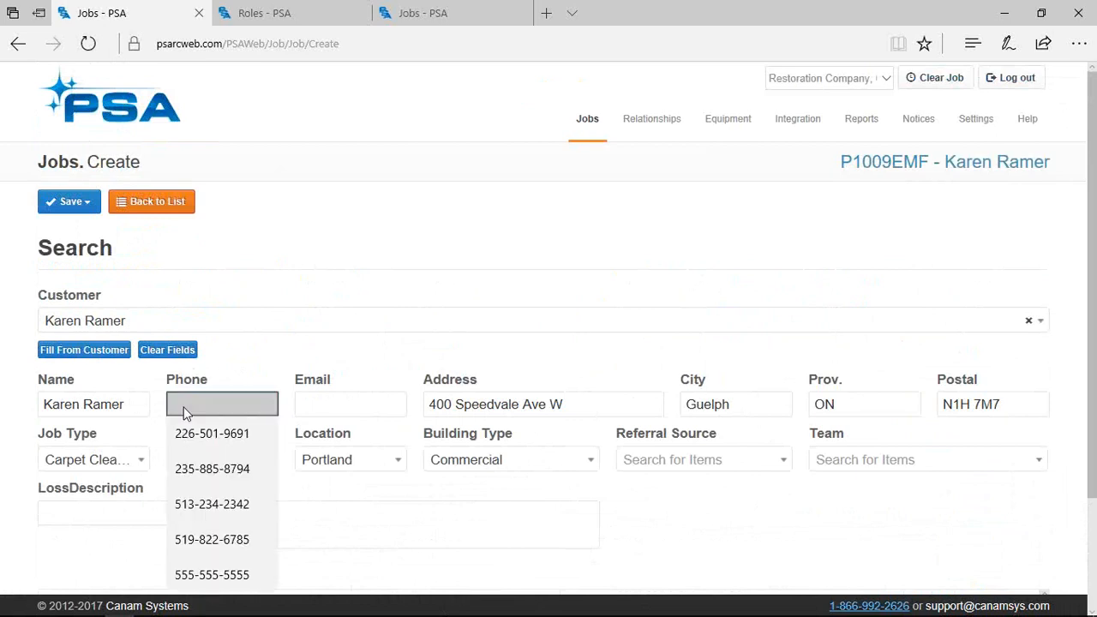
click(192, 432)
click(318, 406)
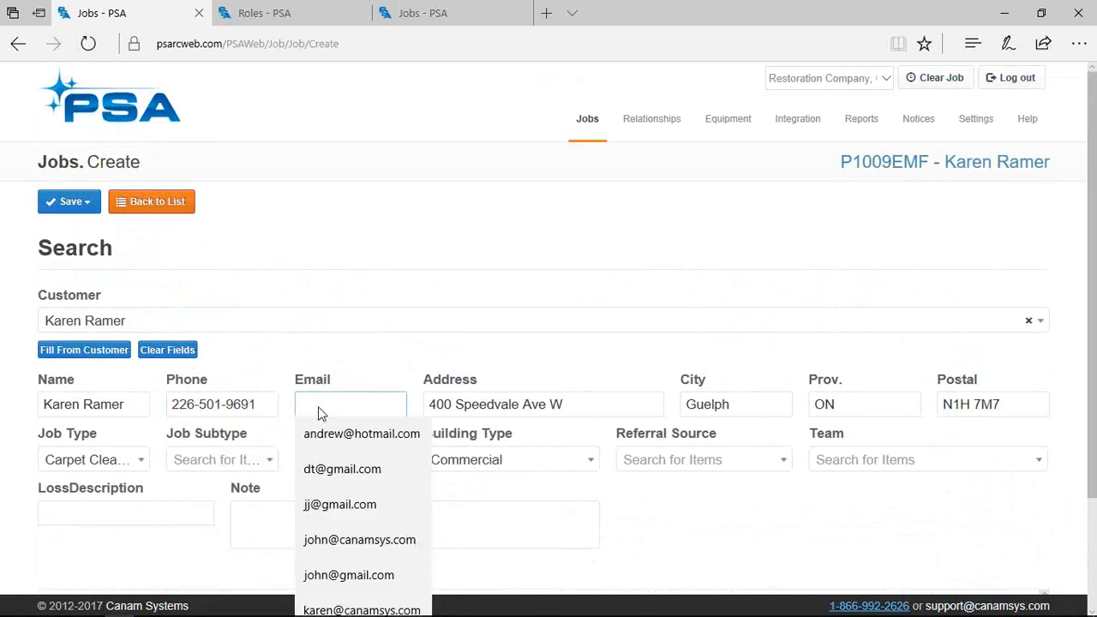
click(325, 611)
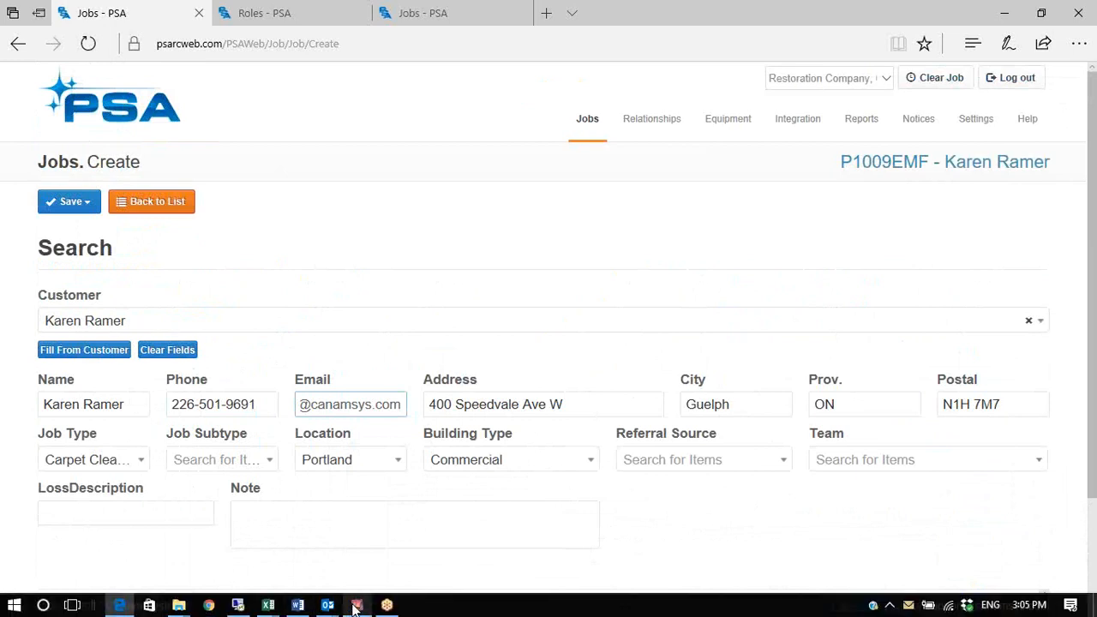
click(356, 606)
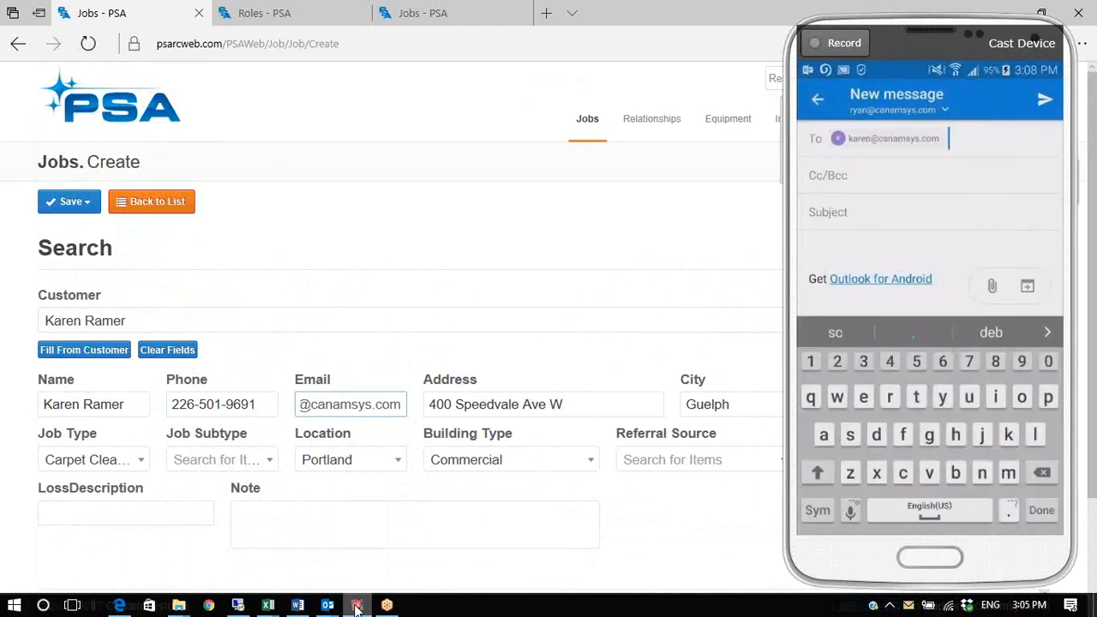
click(217, 262)
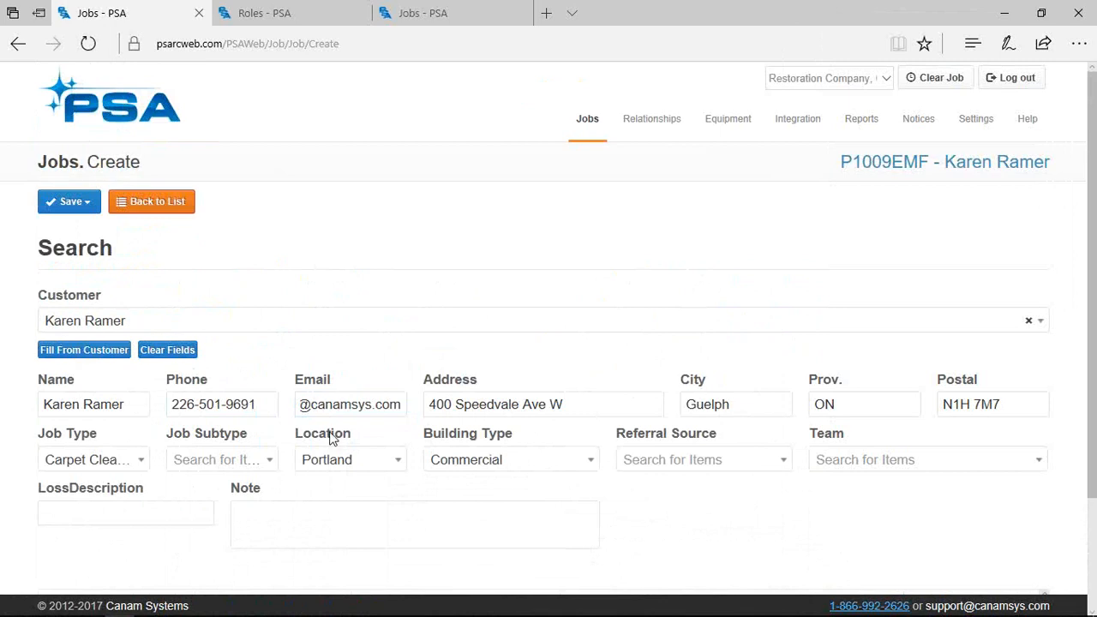
Set Job Type to Emergency - Fire and keep the location as Portland
click(140, 460)
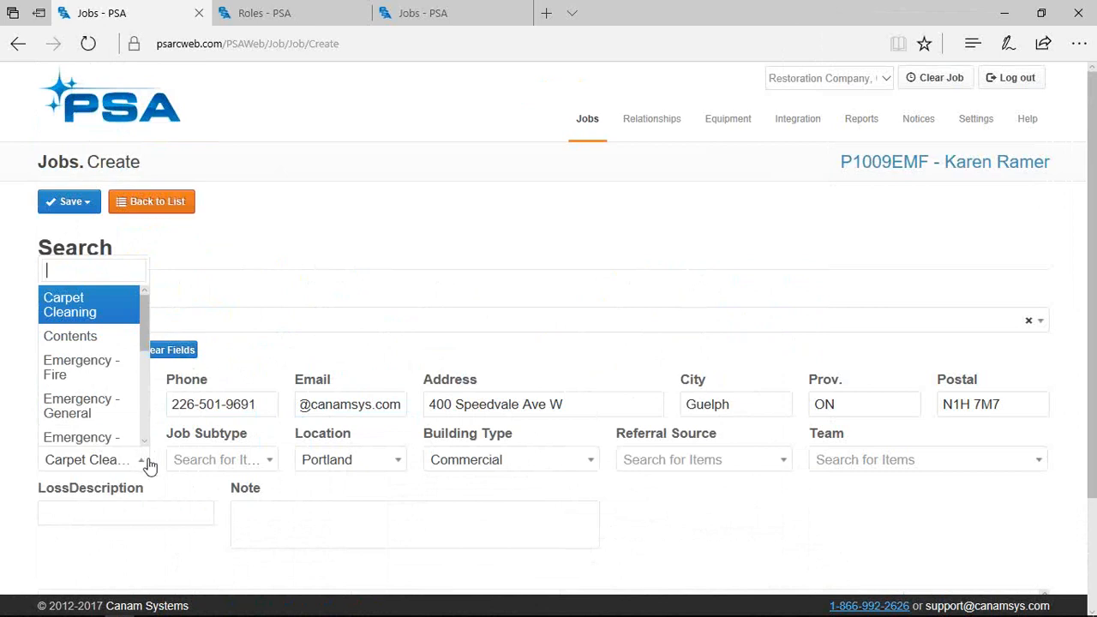
scroll(127, 421, down, 3)
scroll(127, 421, down, 1)
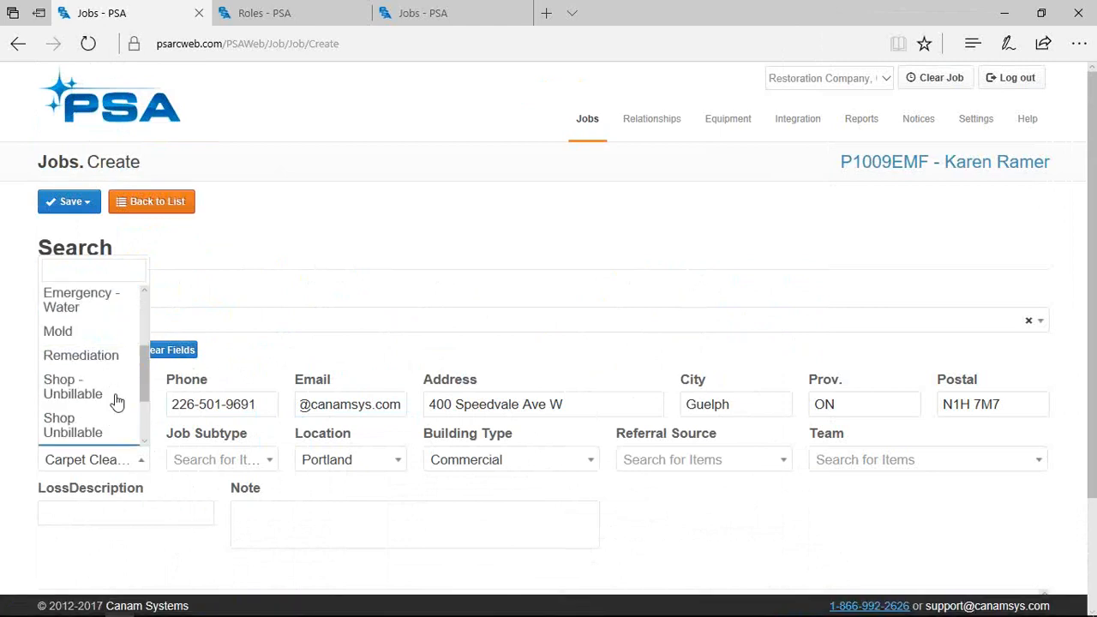
scroll(103, 374, up, 1)
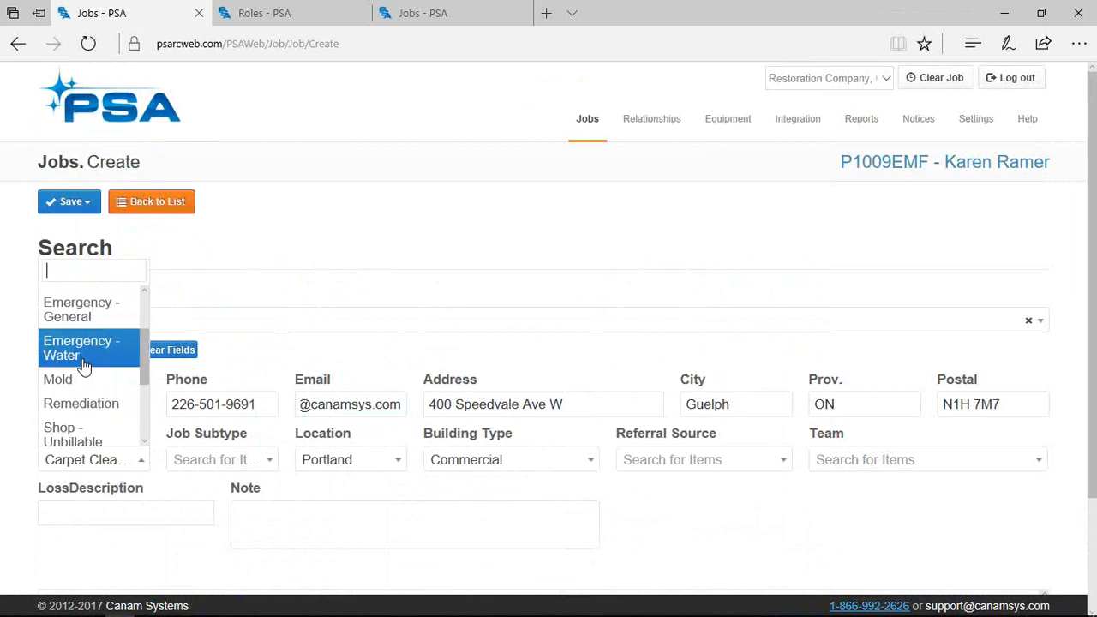
scroll(99, 369, up, 2)
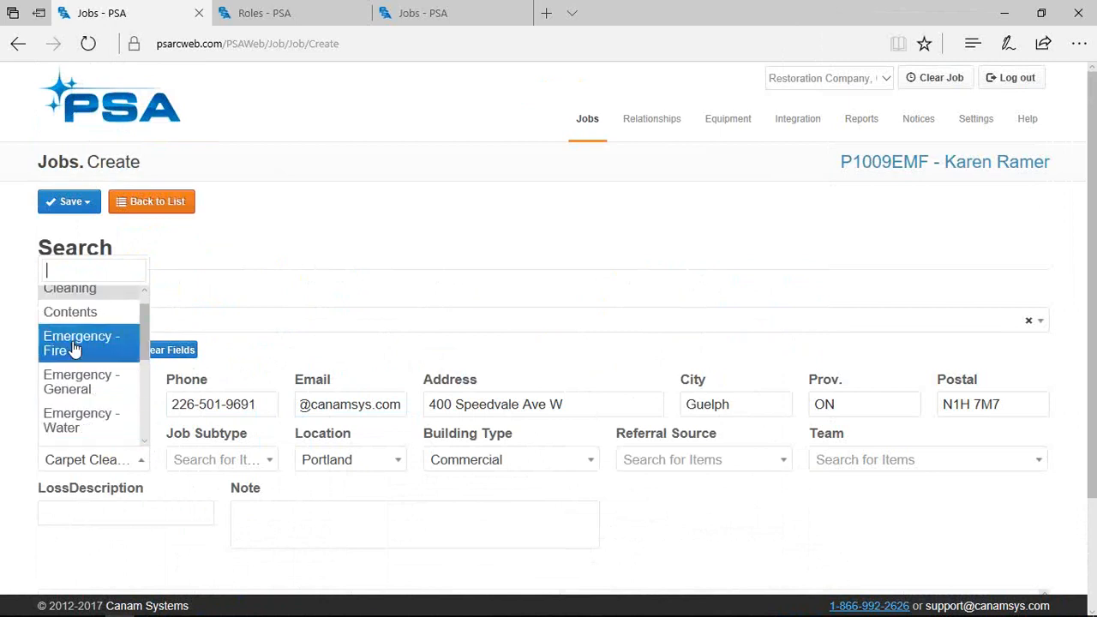
click(74, 346)
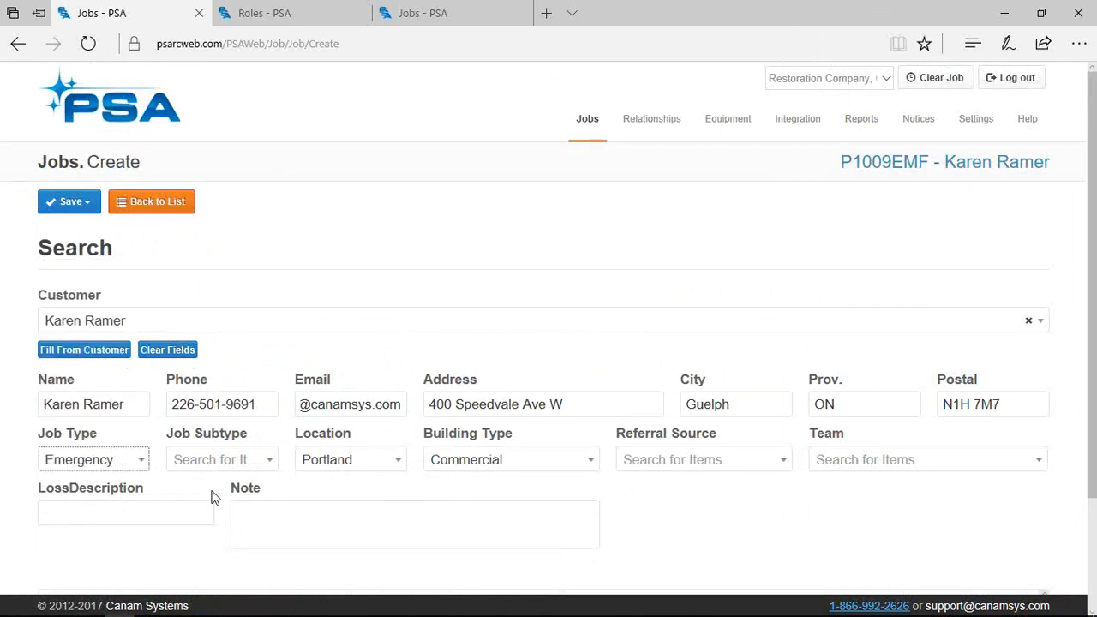
click(266, 467)
click(253, 463)
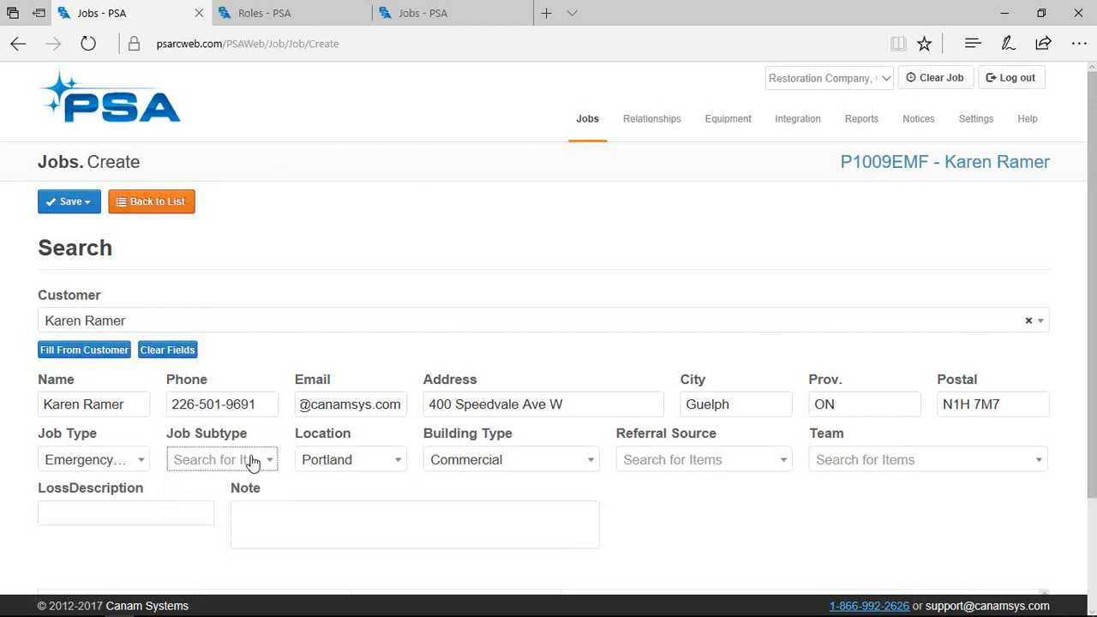
click(400, 464)
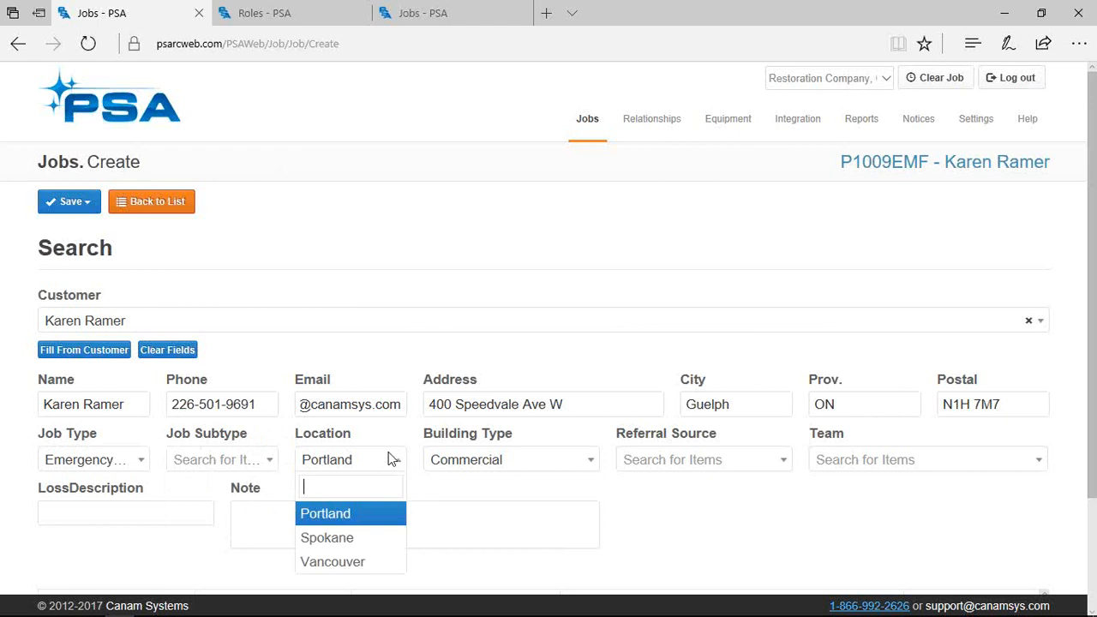
click(336, 518)
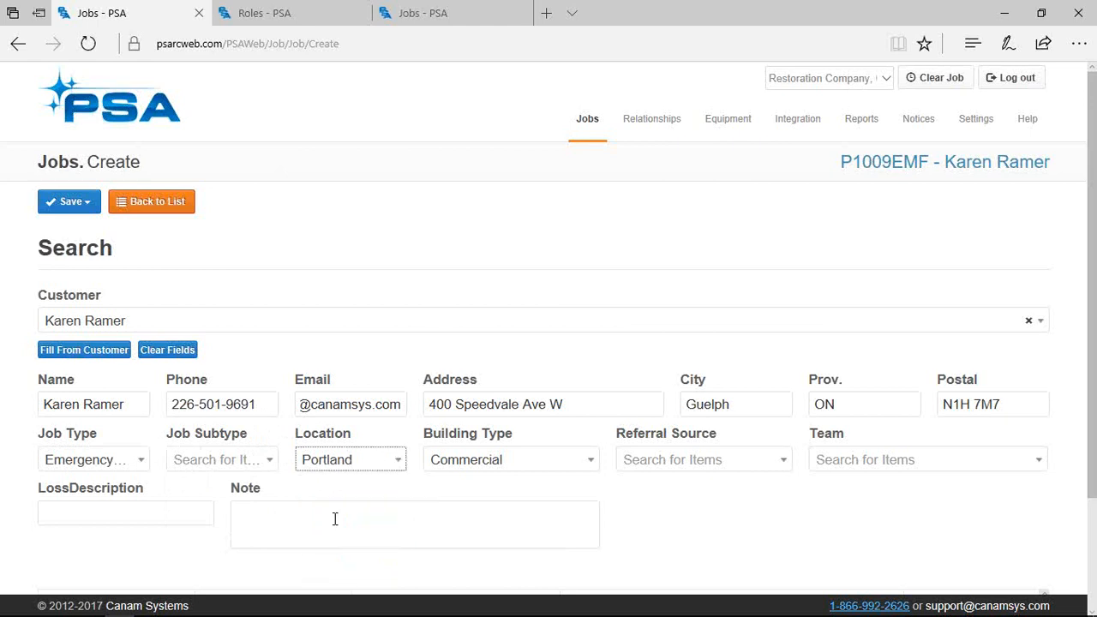
Set Building Type to Residential and Referral Source to Program - Nexxus
click(564, 462)
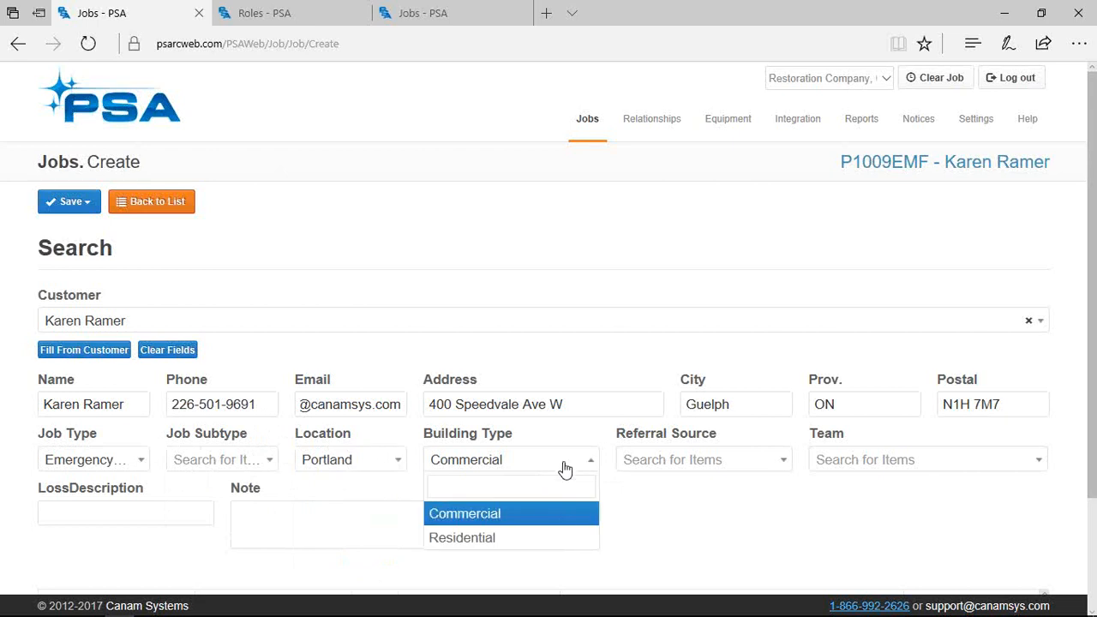
click(558, 538)
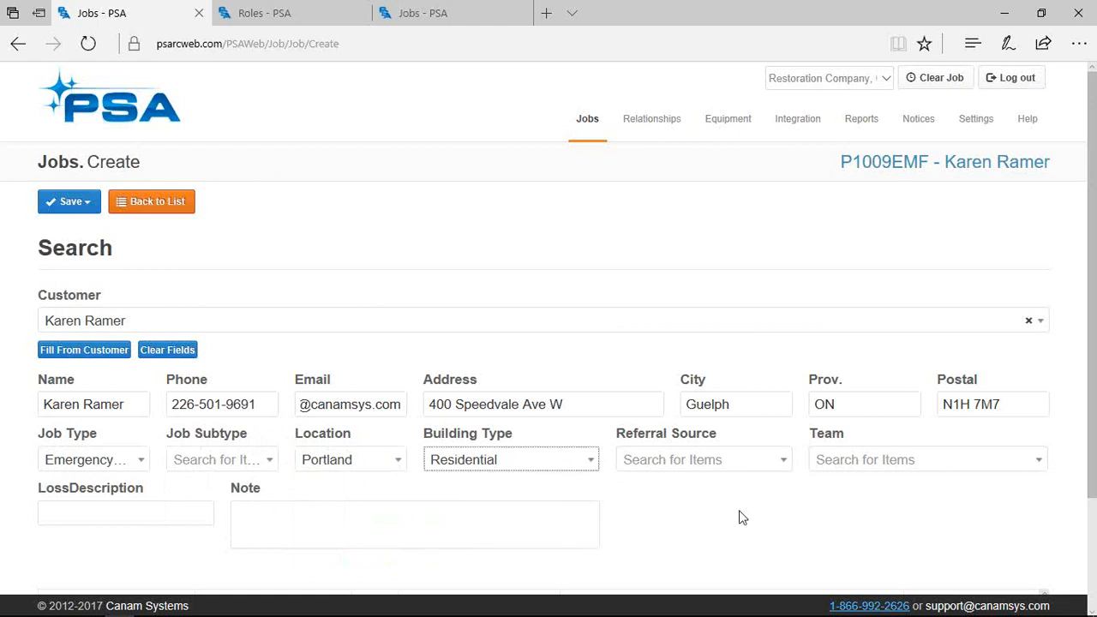
click(744, 471)
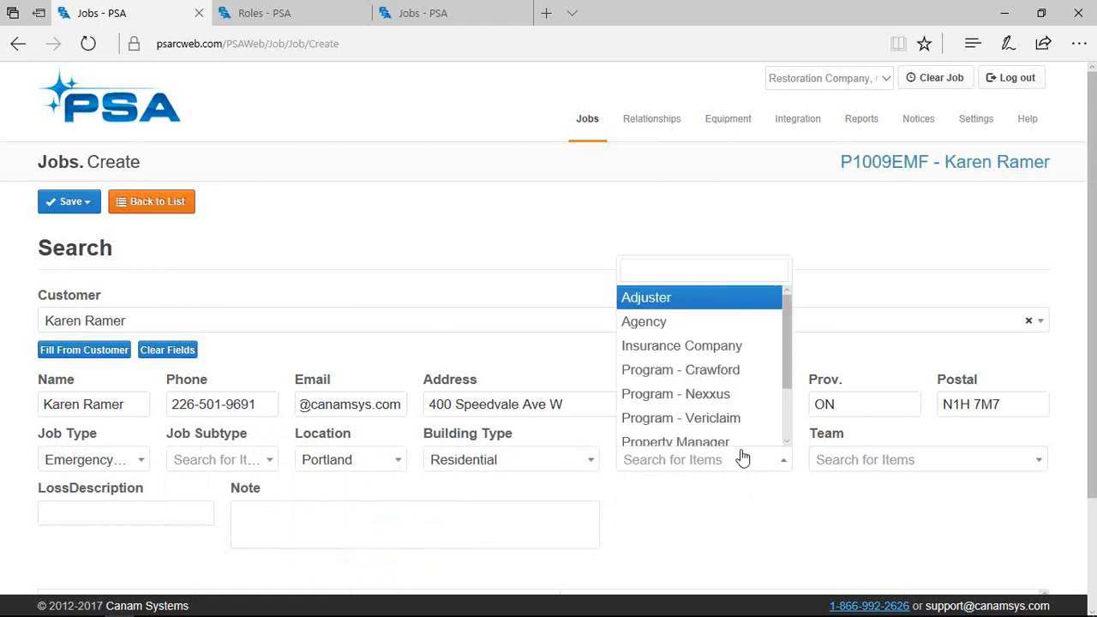
scroll(709, 385, down, 3)
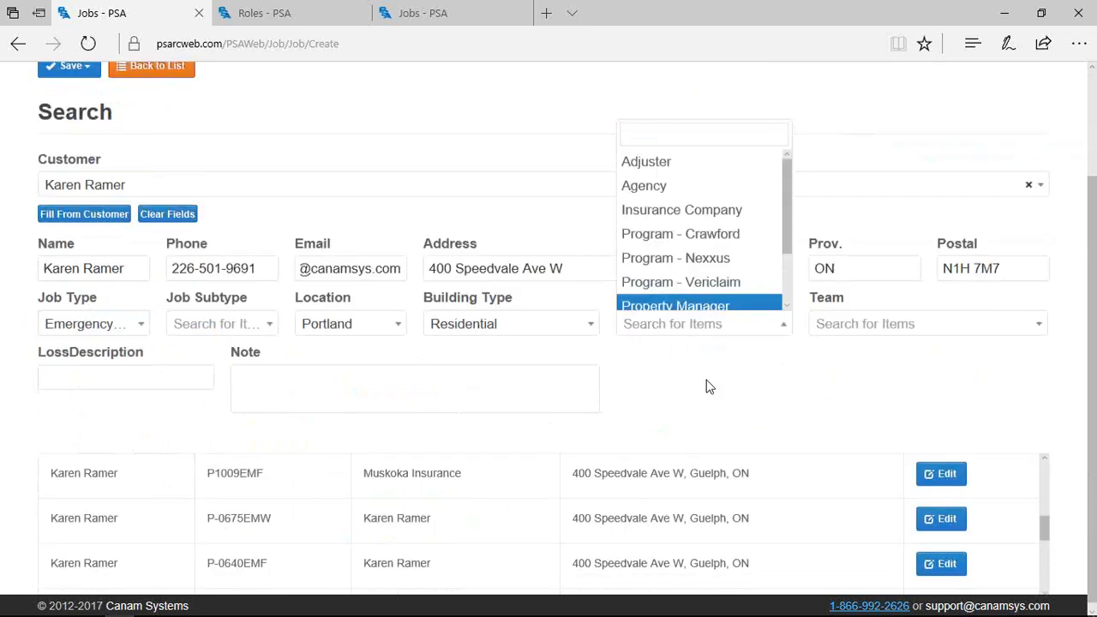
scroll(699, 300, down, 2)
scroll(698, 240, up, 4)
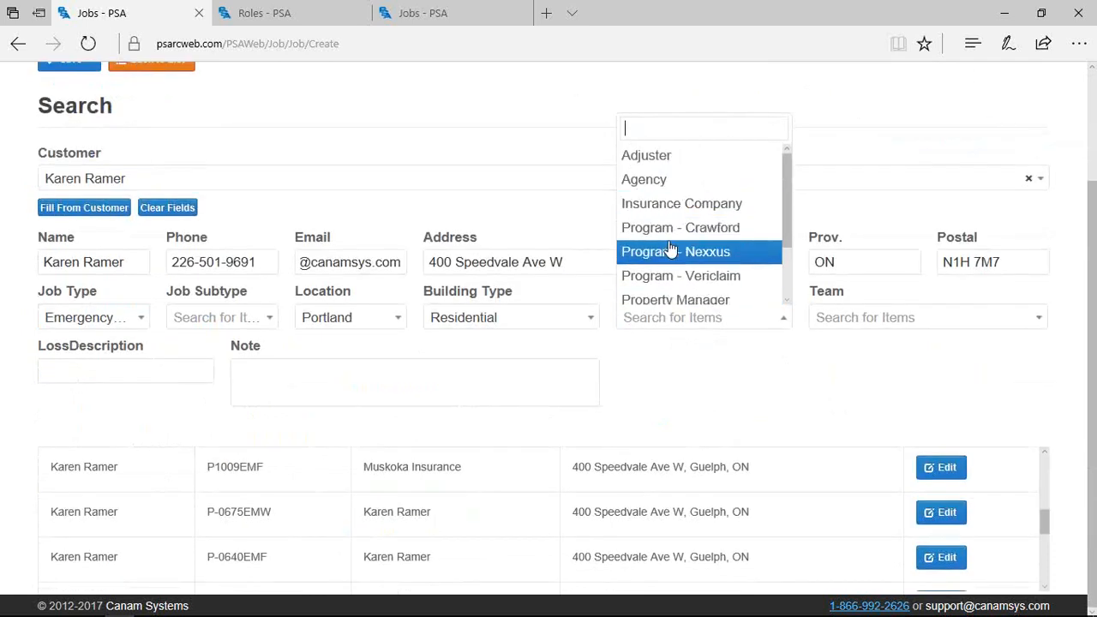
click(695, 250)
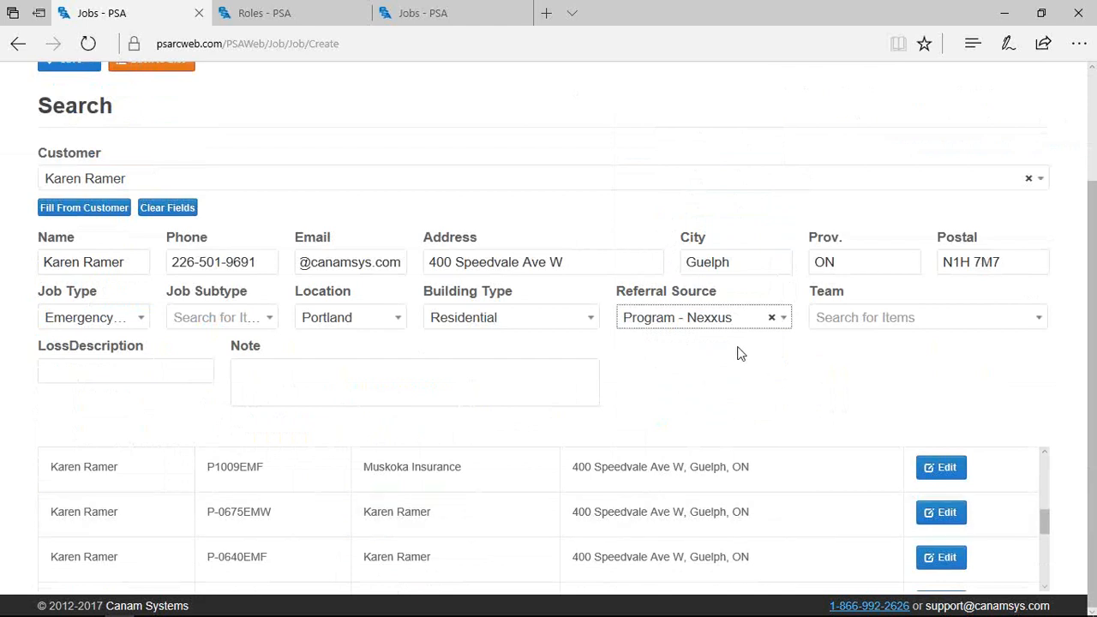
scroll(656, 401, up, 2)
click(86, 208)
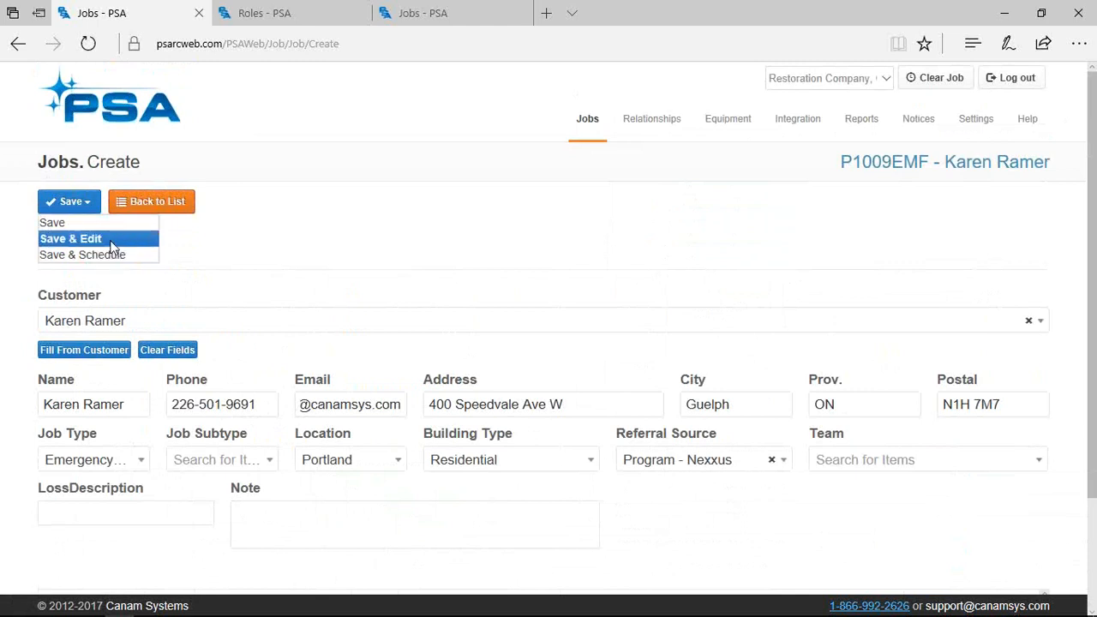
Compare with the existing job's edit tab, then choose Save & Schedule for the new job
click(475, 13)
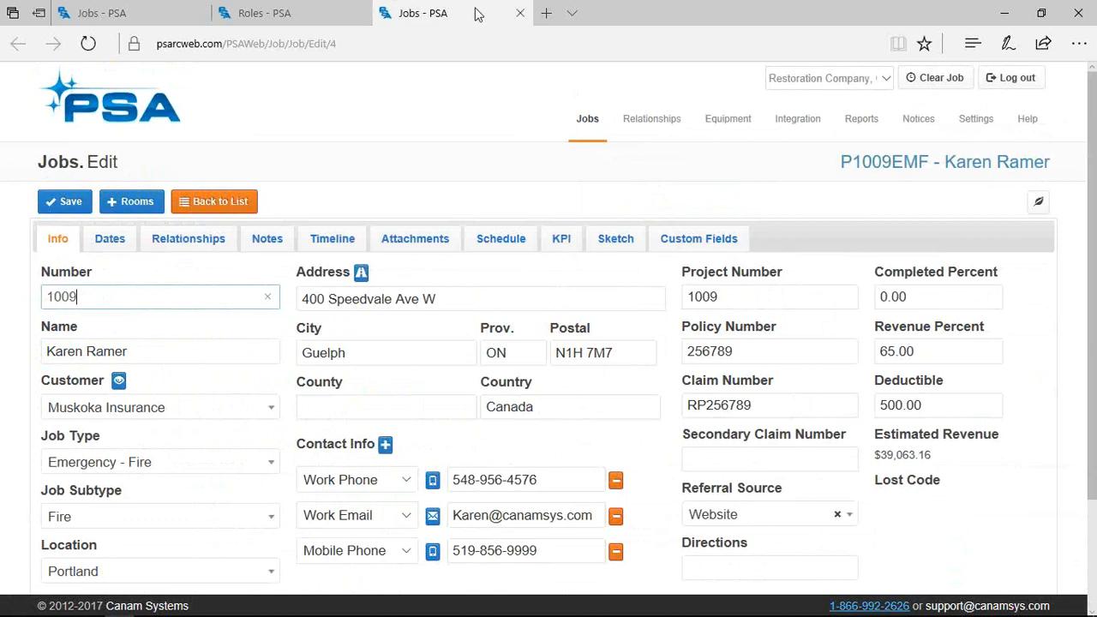
click(142, 12)
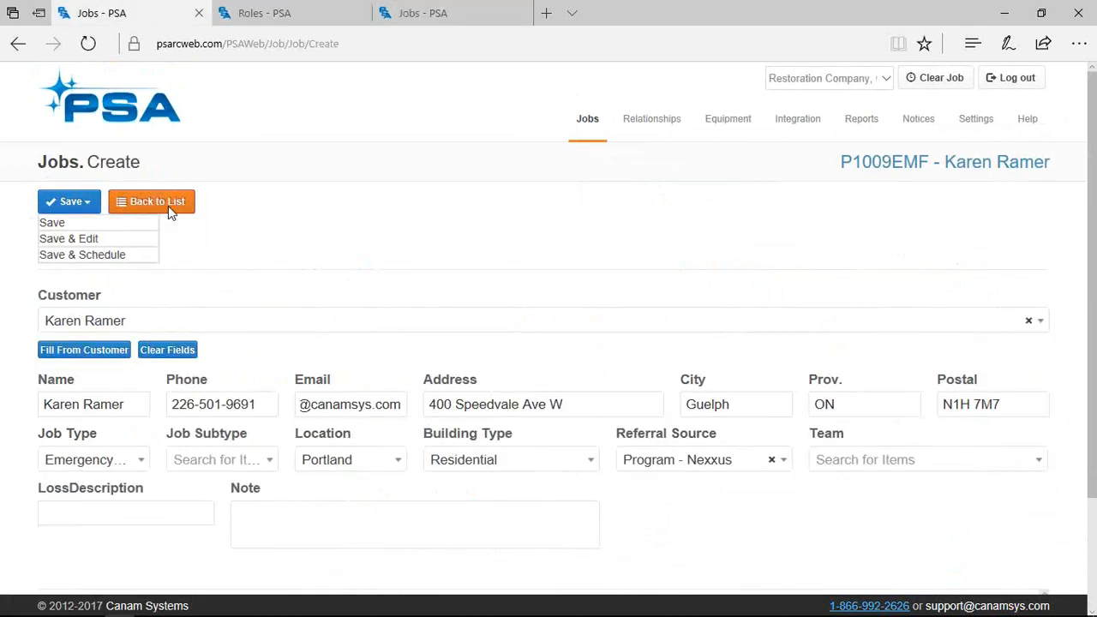
click(92, 256)
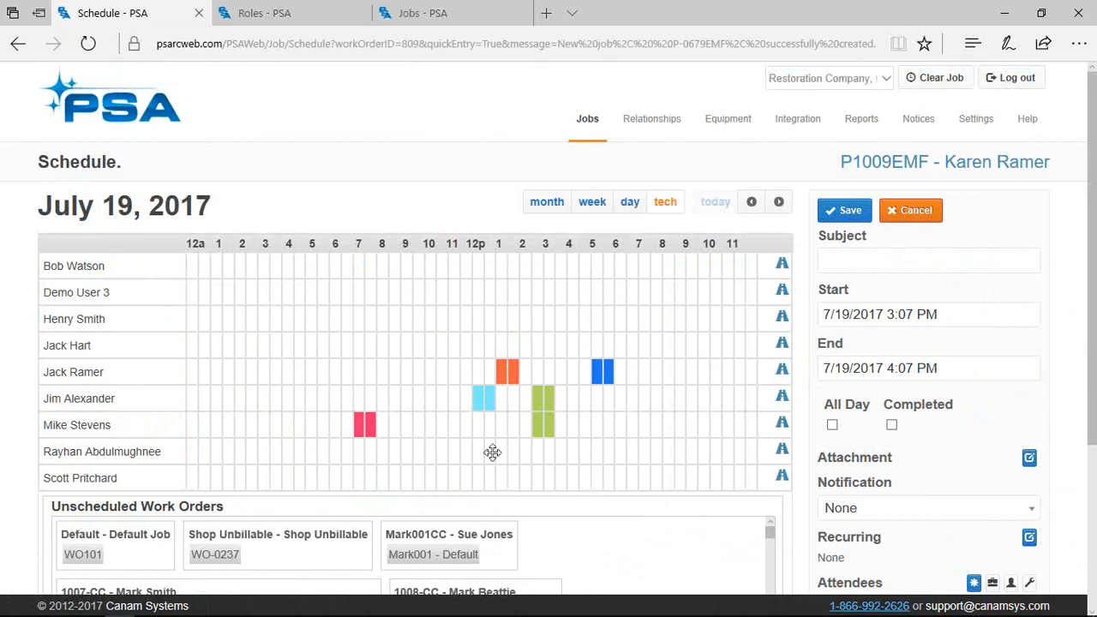
Scroll the Schedule page to review the WO-0775 appointment on 7/19/2017
scroll(511, 423, down, 1)
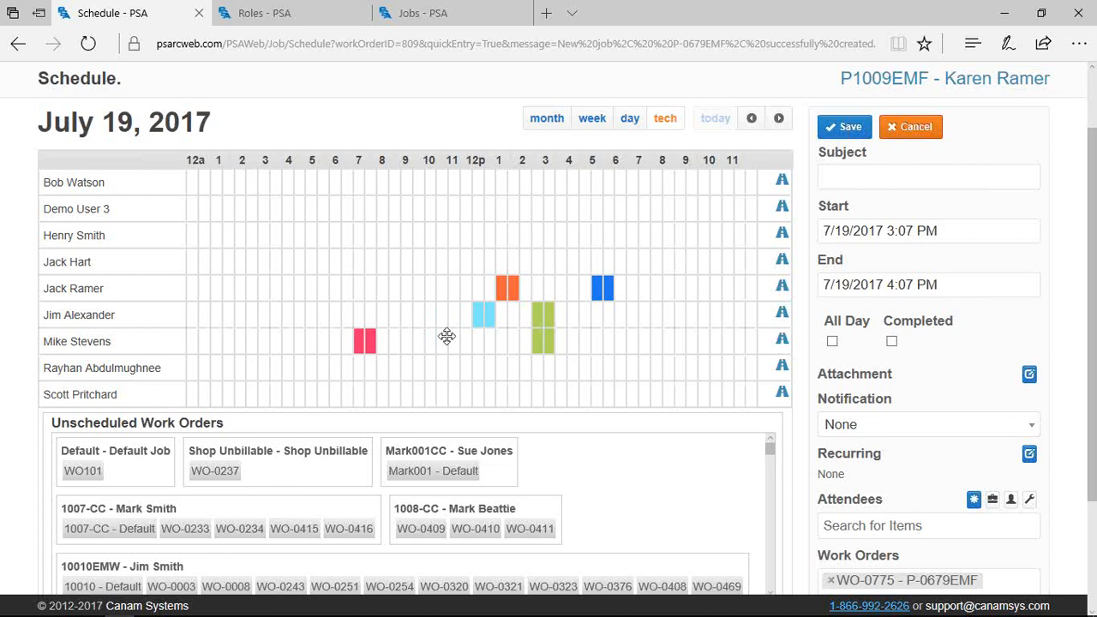
click(783, 343)
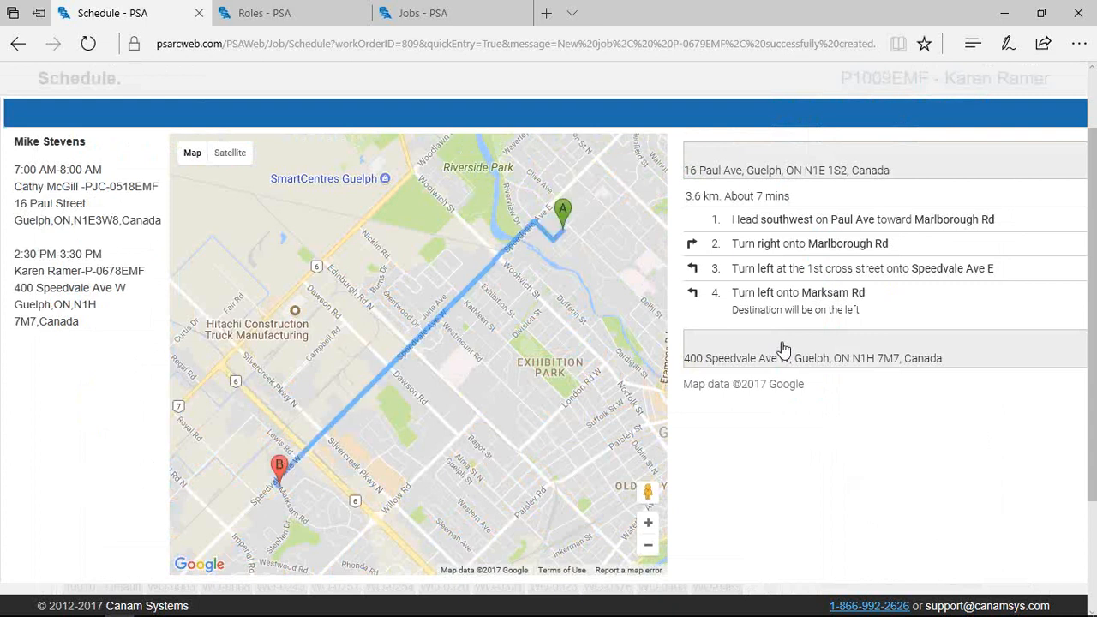
key(Escape)
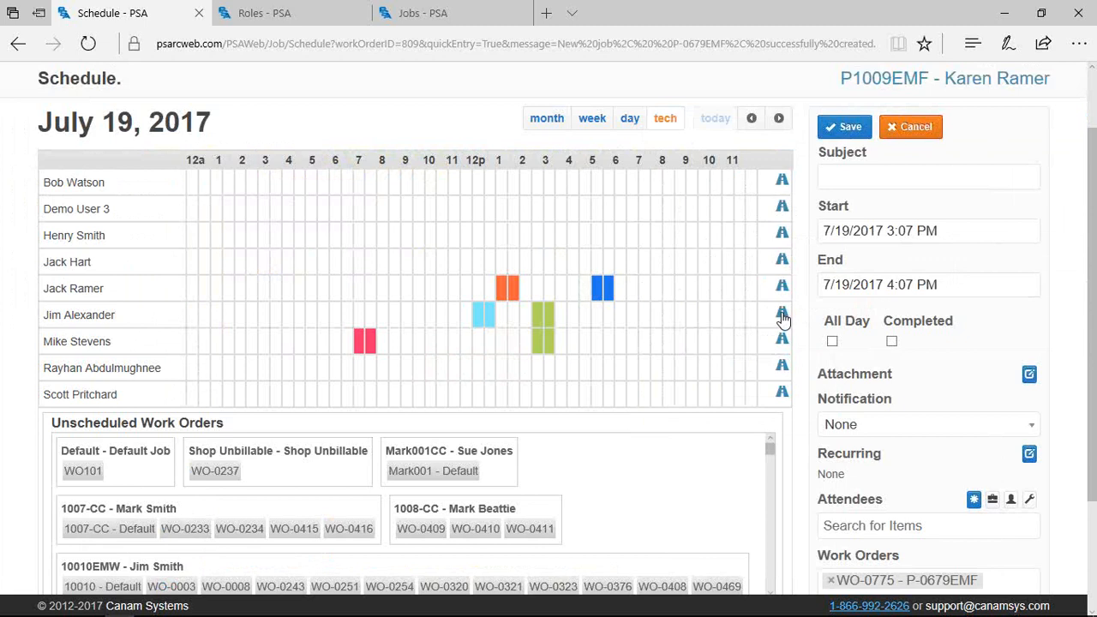
click(782, 316)
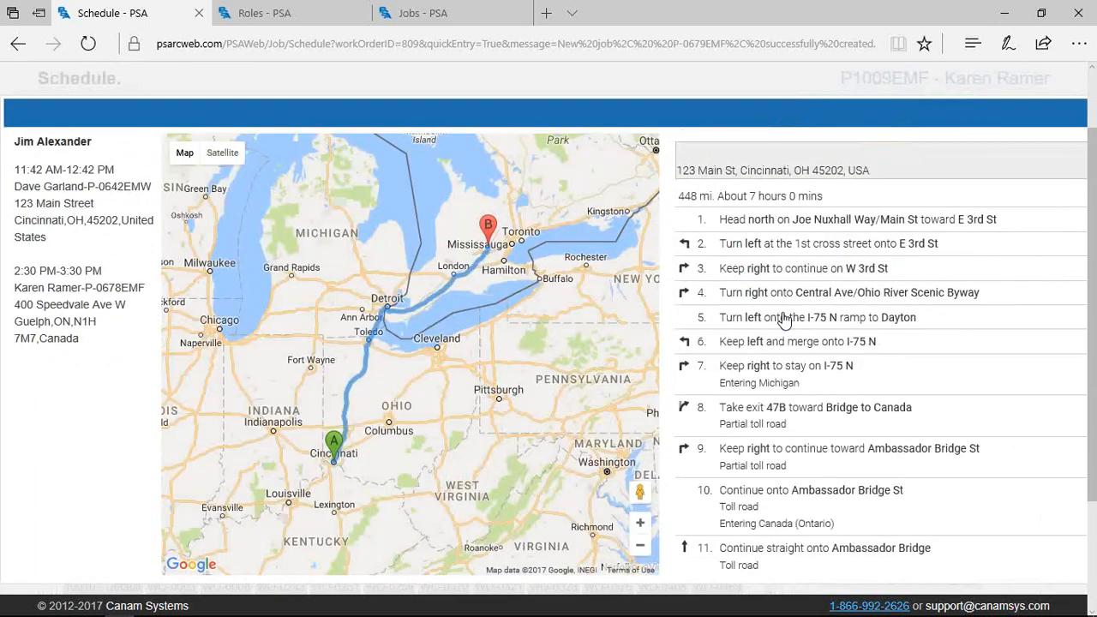
key(Escape)
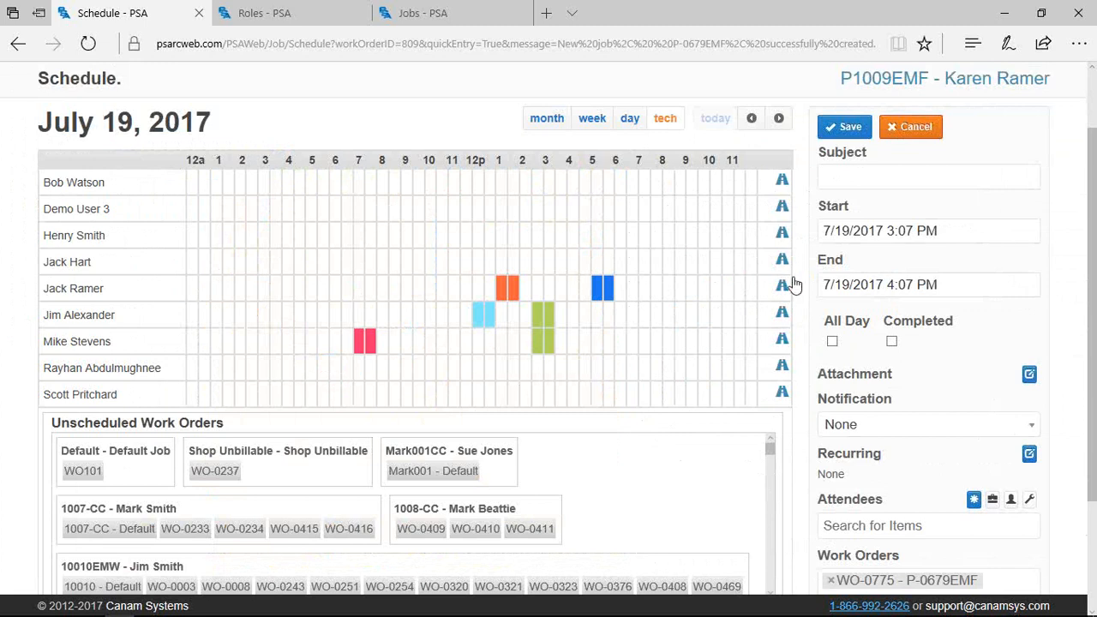
click(783, 287)
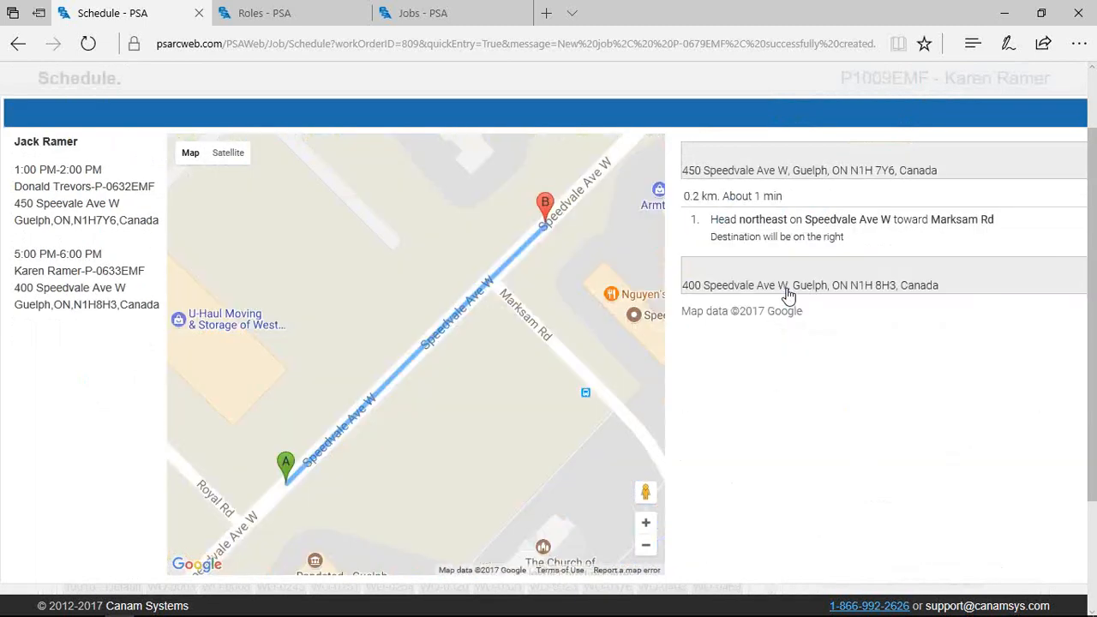
key(Escape)
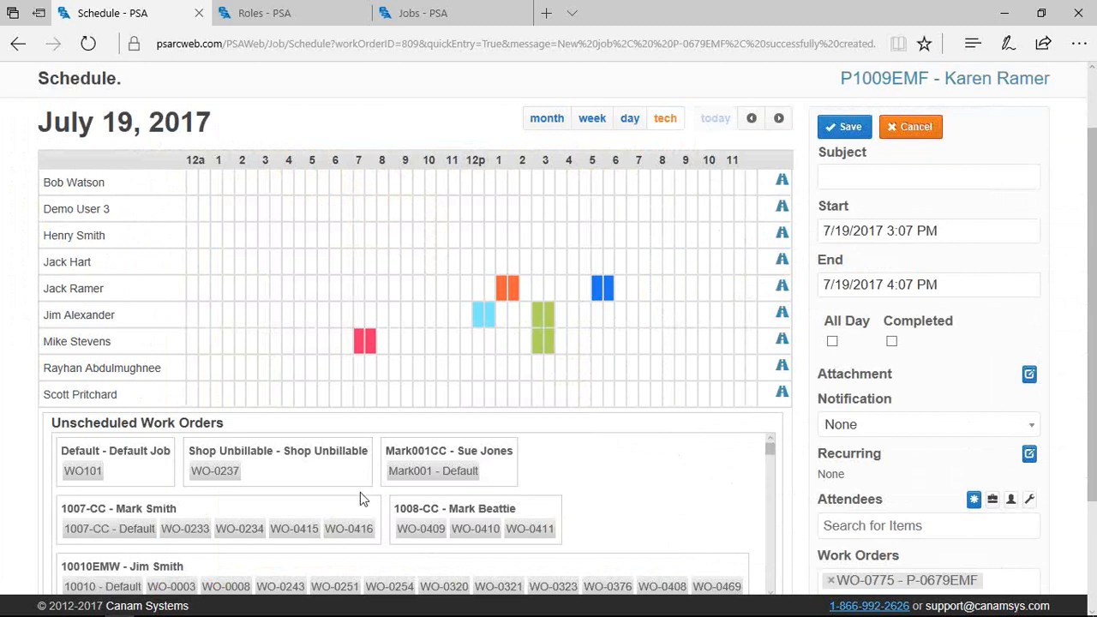
Enter the event subject 'New Loss - ', the customer's first name, then '- 0679EMF'
scroll(782, 424, up, 1)
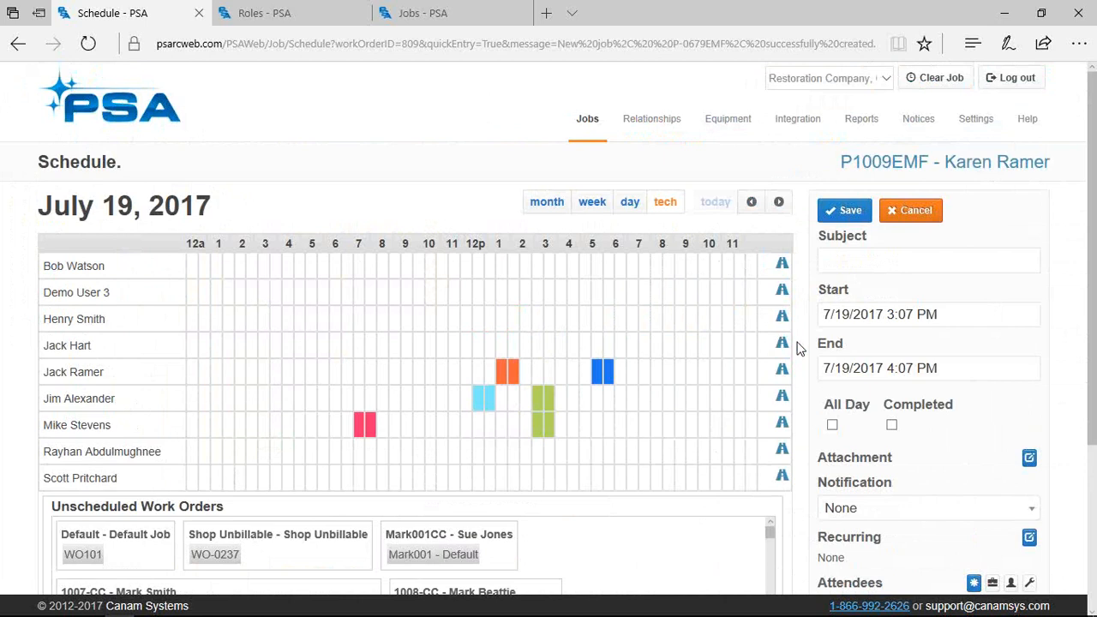
click(836, 261)
scroll(847, 275, down, 2)
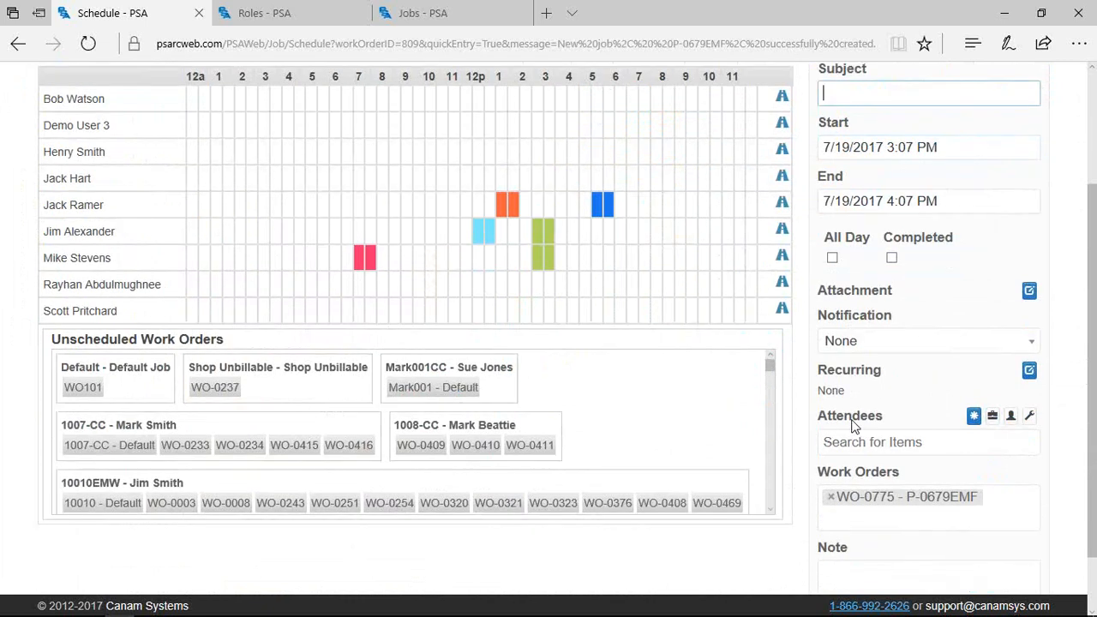
scroll(839, 446, up, 2)
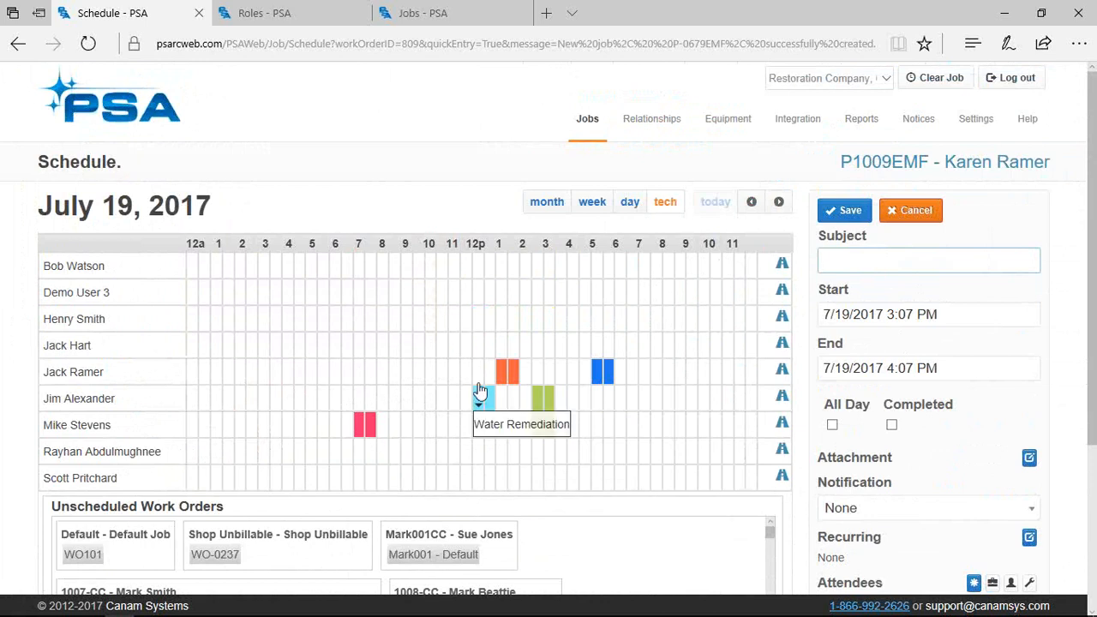
mouse_move(513, 376)
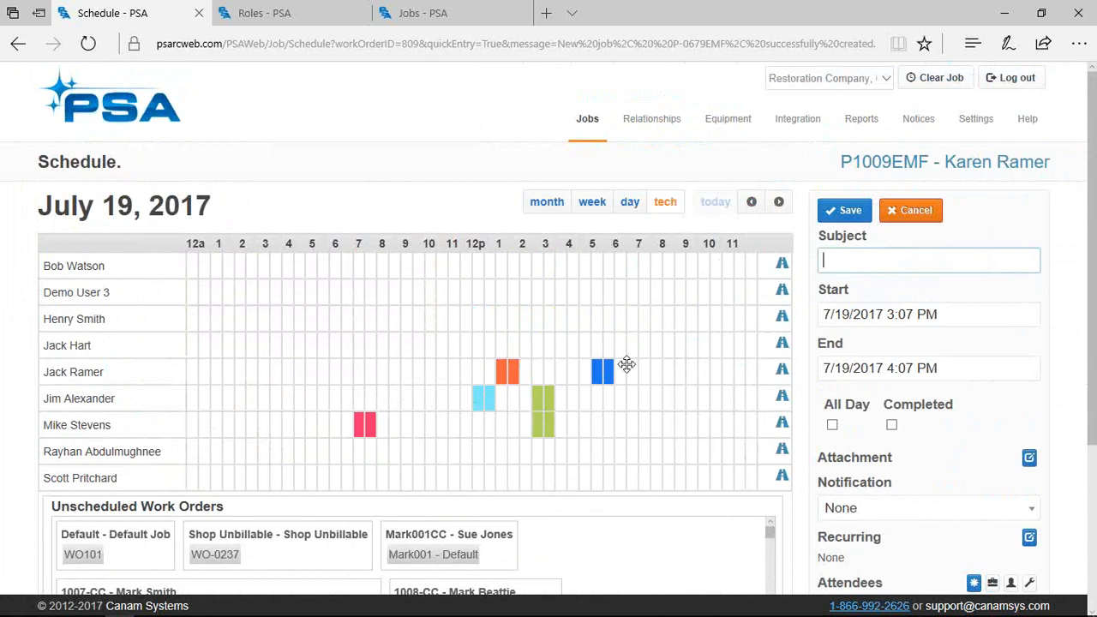
mouse_move(622, 382)
text(New Loss - Karen -)
scroll(834, 252, down, 1)
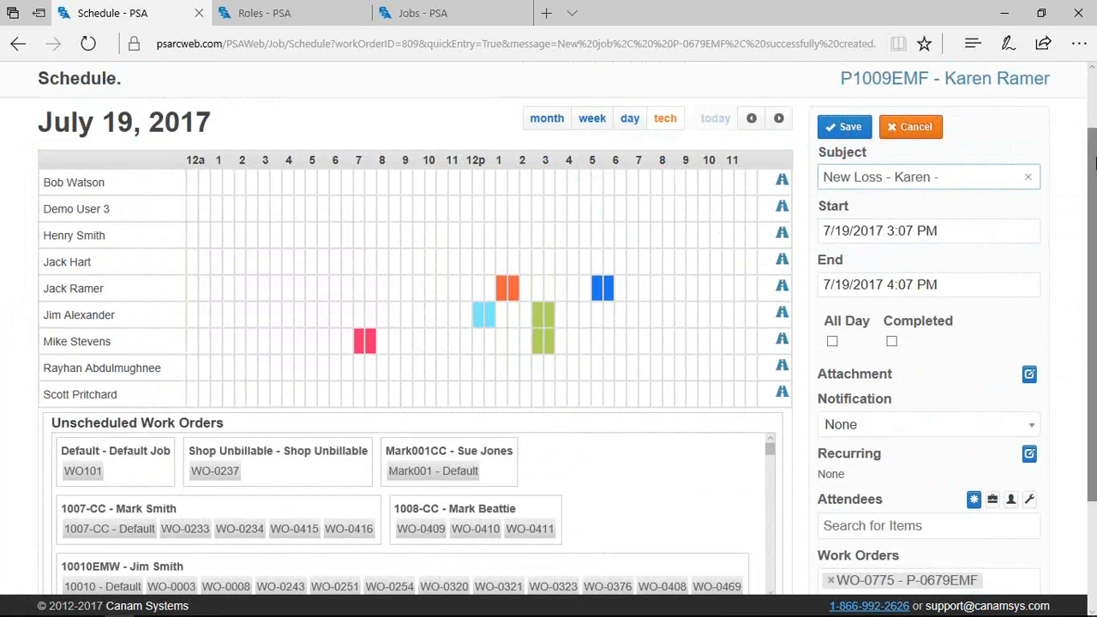
text(0679EMF)
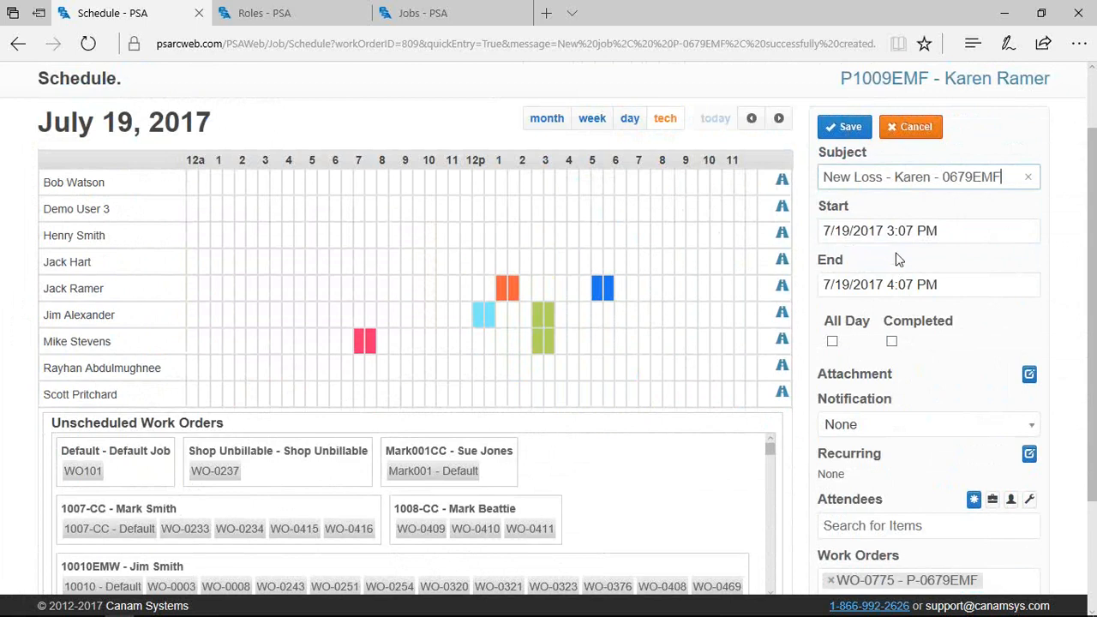
Move the event's start to 3:30 PM and end to 4:30 PM, then open the Attachment editor
click(962, 231)
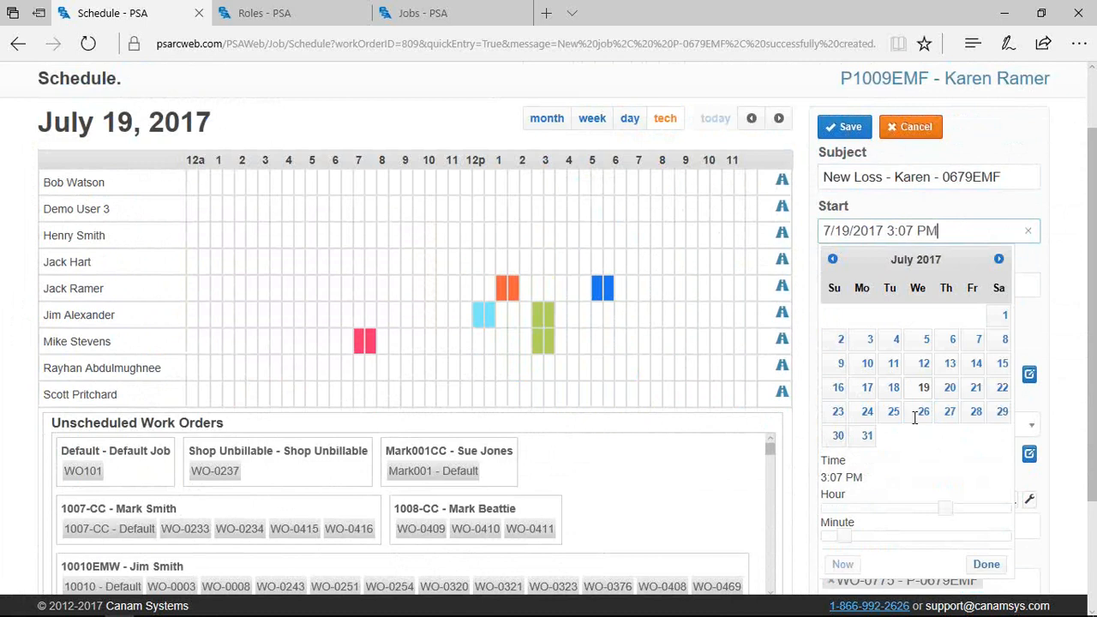
drag(853, 541, 922, 537)
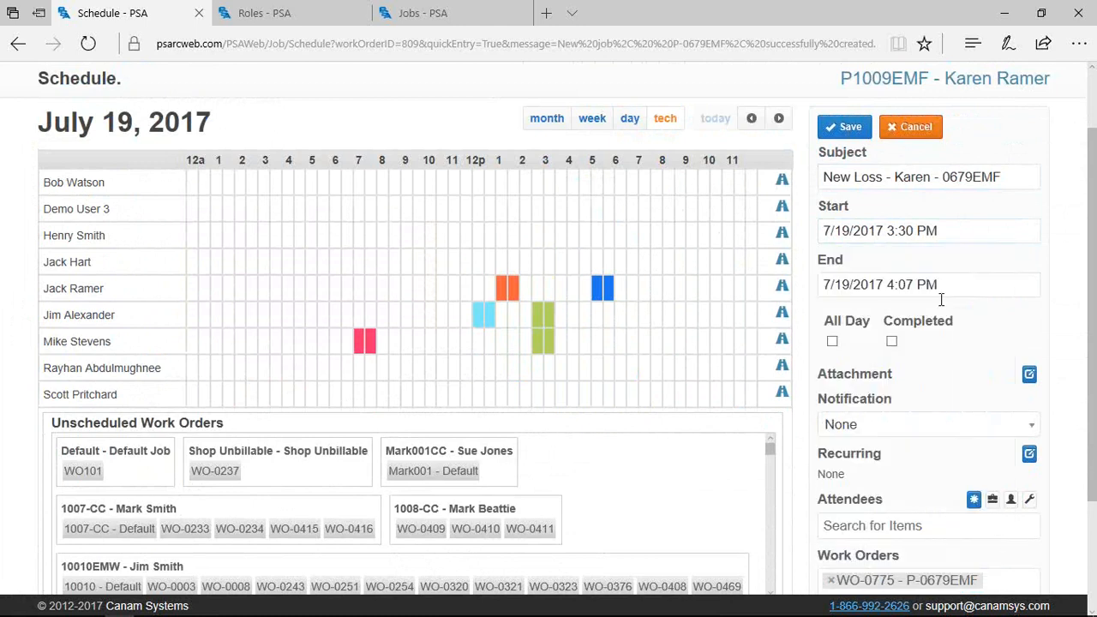
click(940, 290)
drag(845, 273, 918, 283)
click(977, 299)
click(1029, 374)
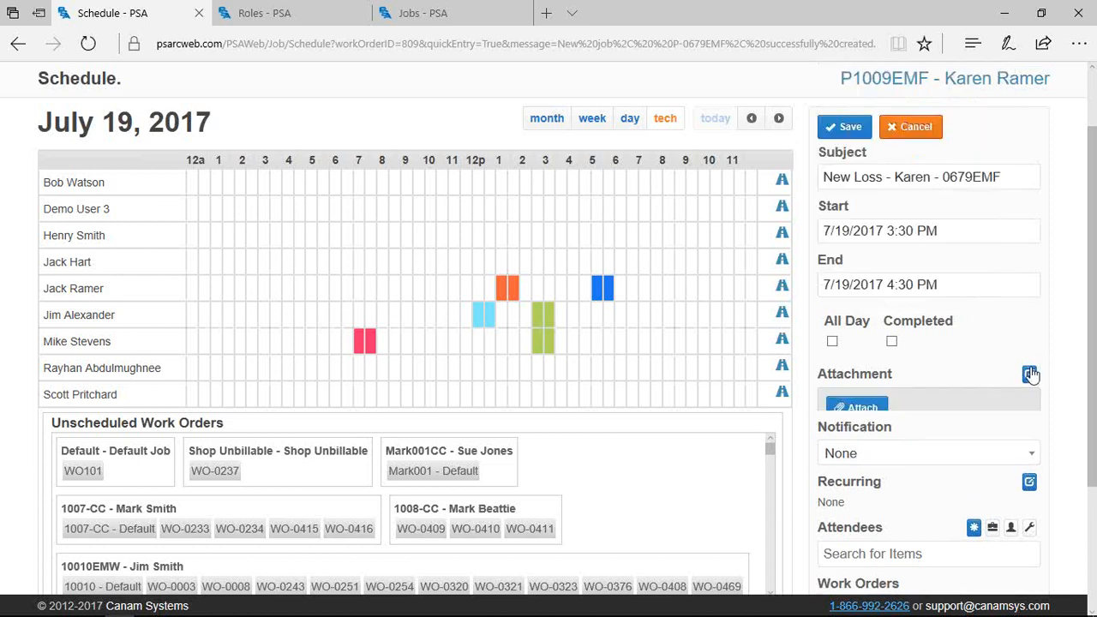
Attach Work Authorization form-45.pdf from the Uploads list to the appointment
click(853, 406)
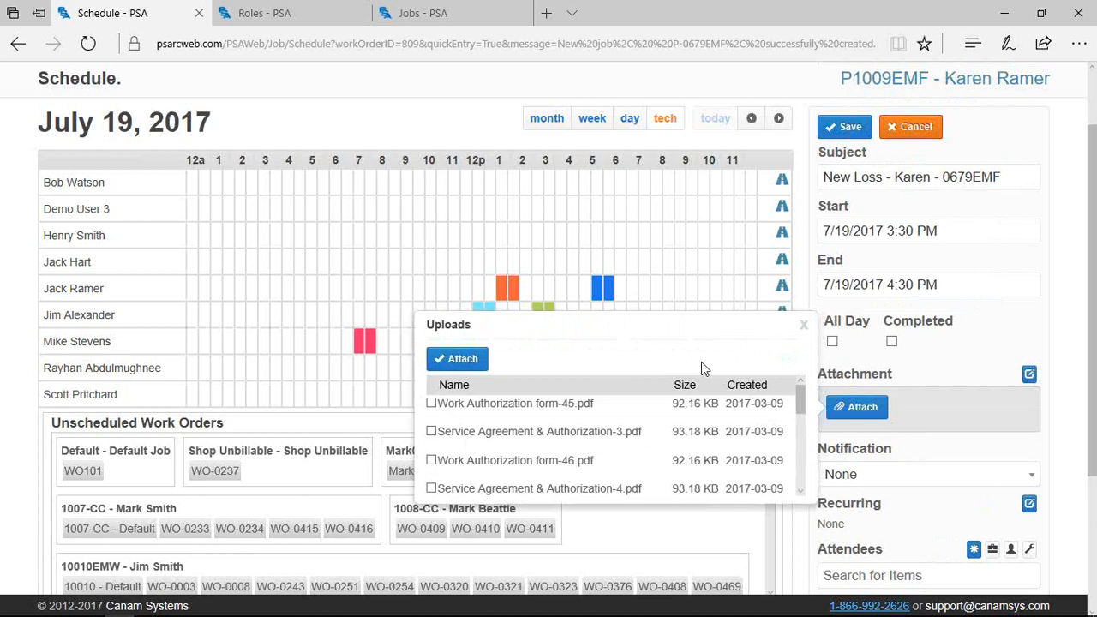
click(431, 404)
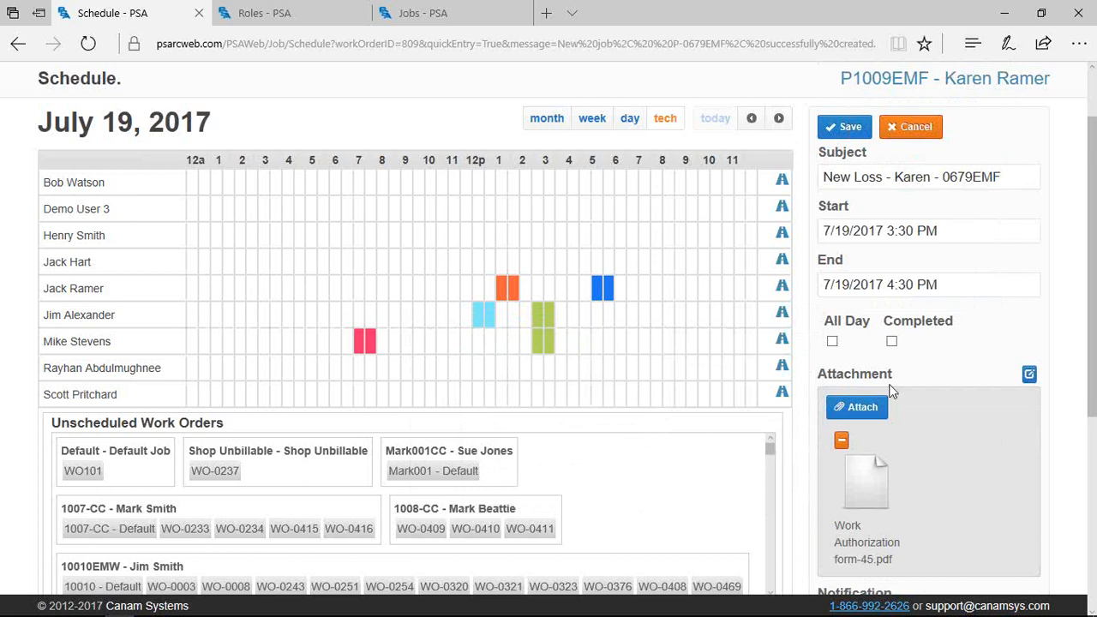
scroll(900, 429, down, 3)
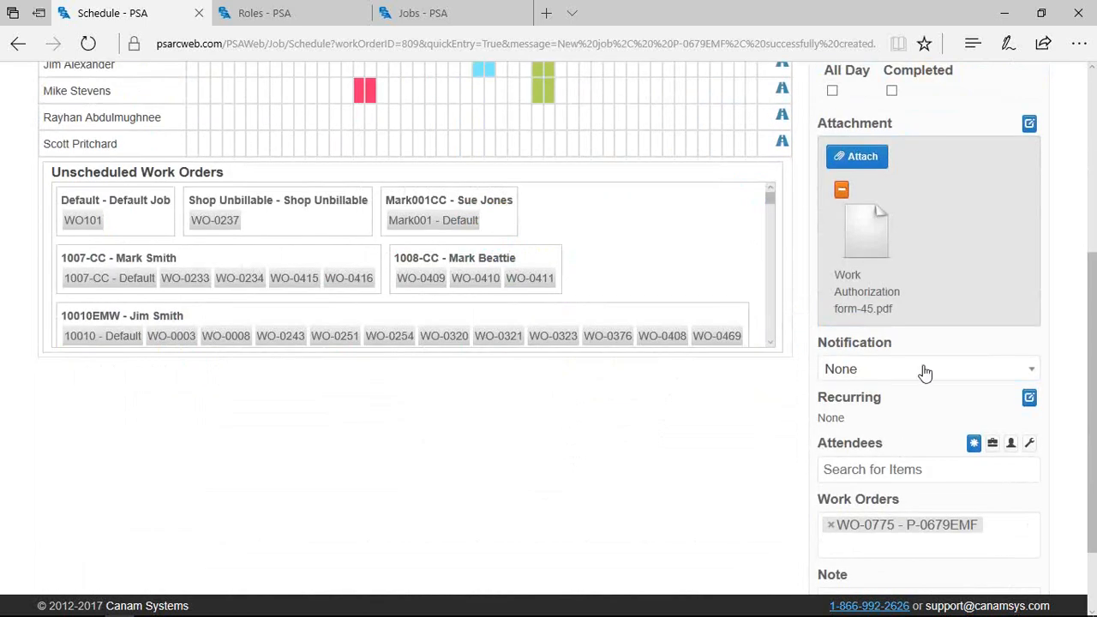
Change the appointment's notification from None to 15 Minutes
click(925, 372)
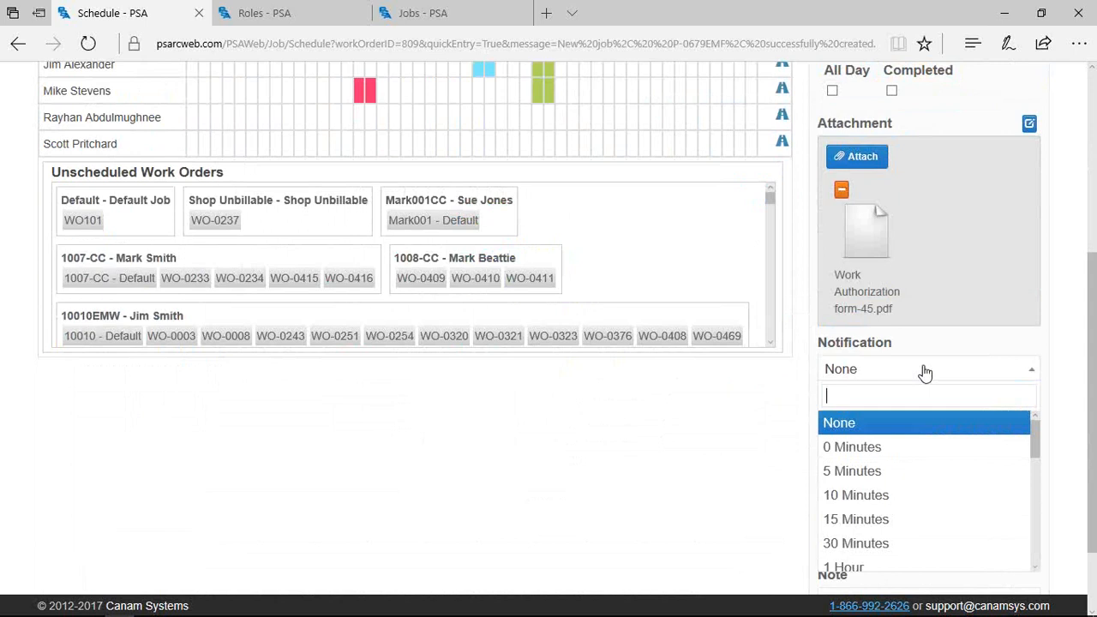
click(851, 525)
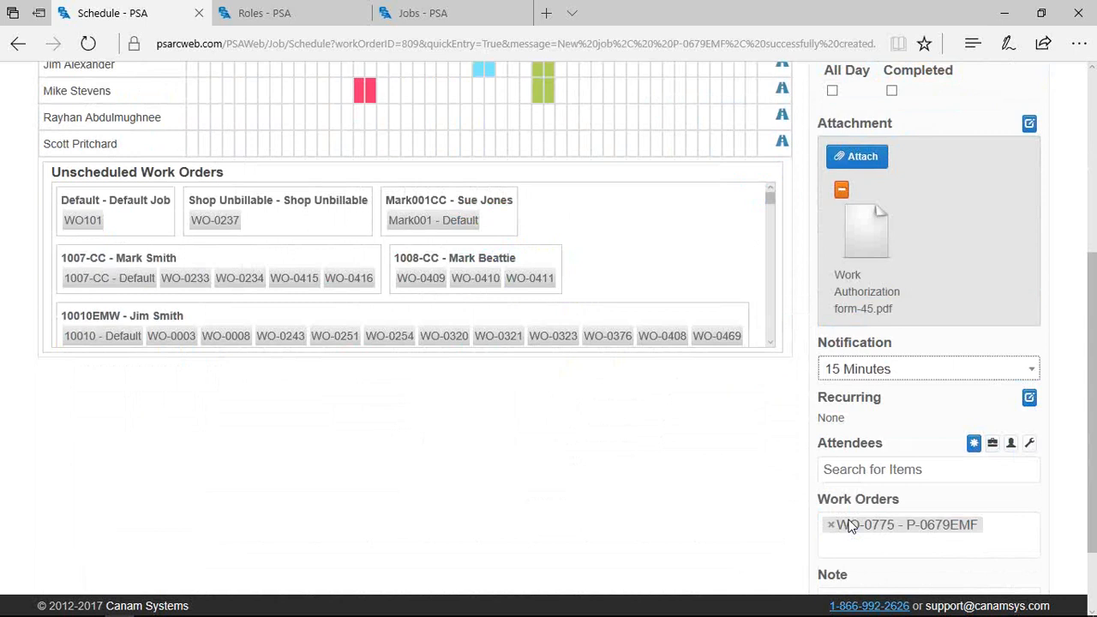
click(852, 474)
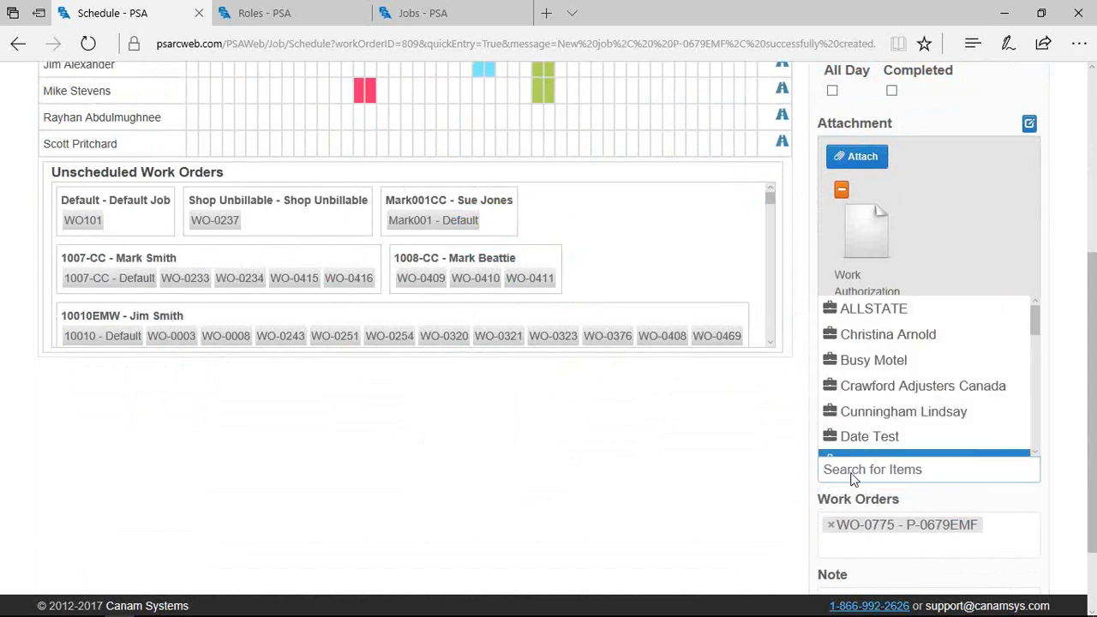
Search for and add two people as attendees of the appointment
text(jim a)
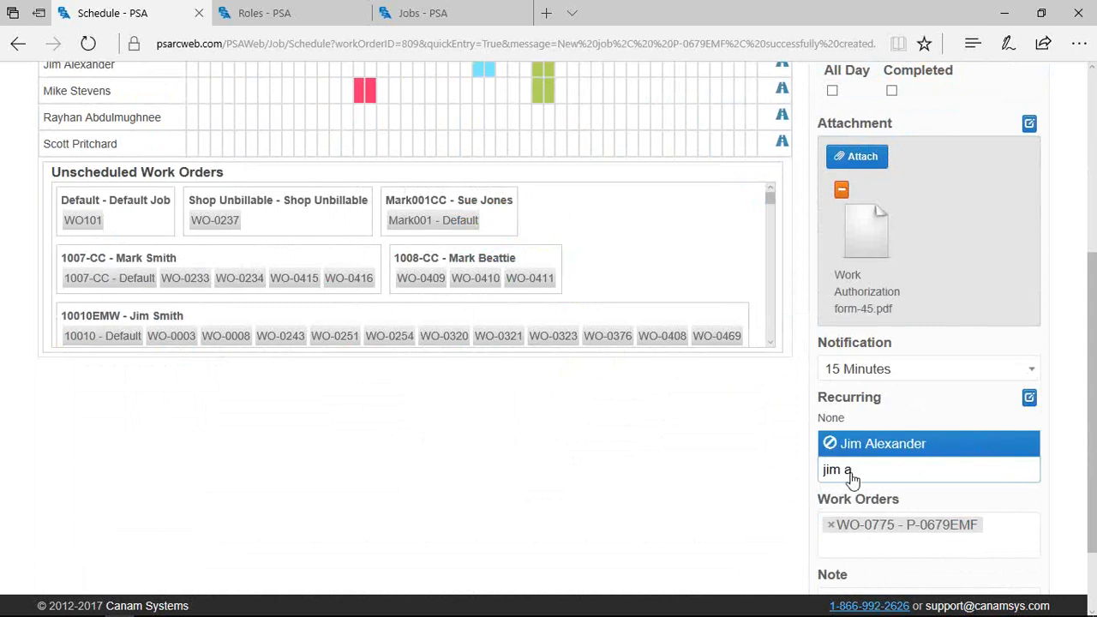
click(852, 452)
text(Karen)
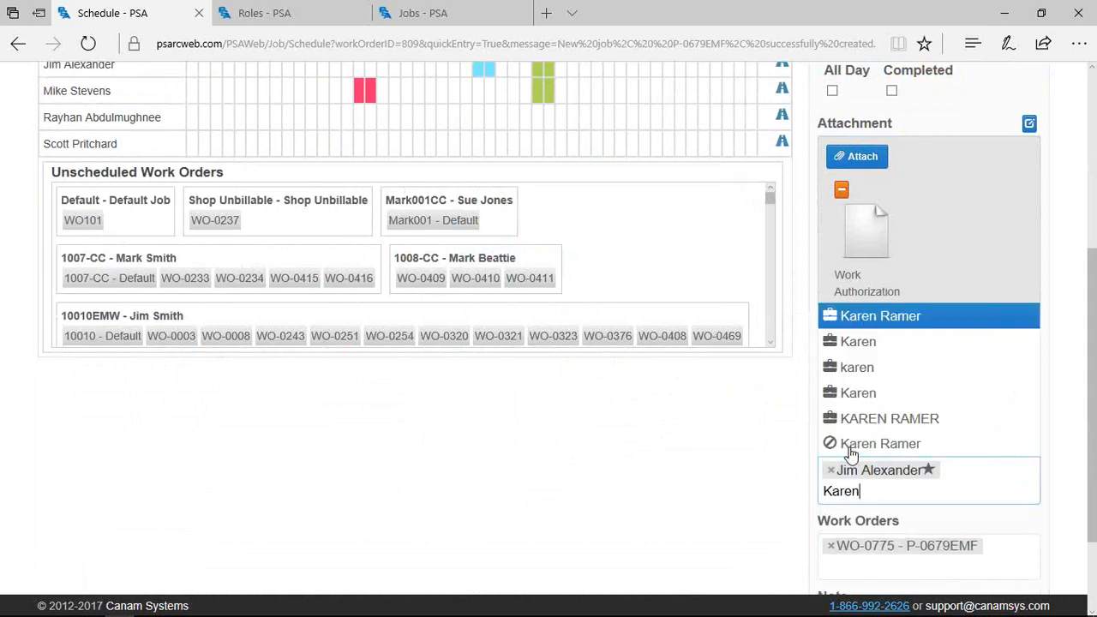
key(Return)
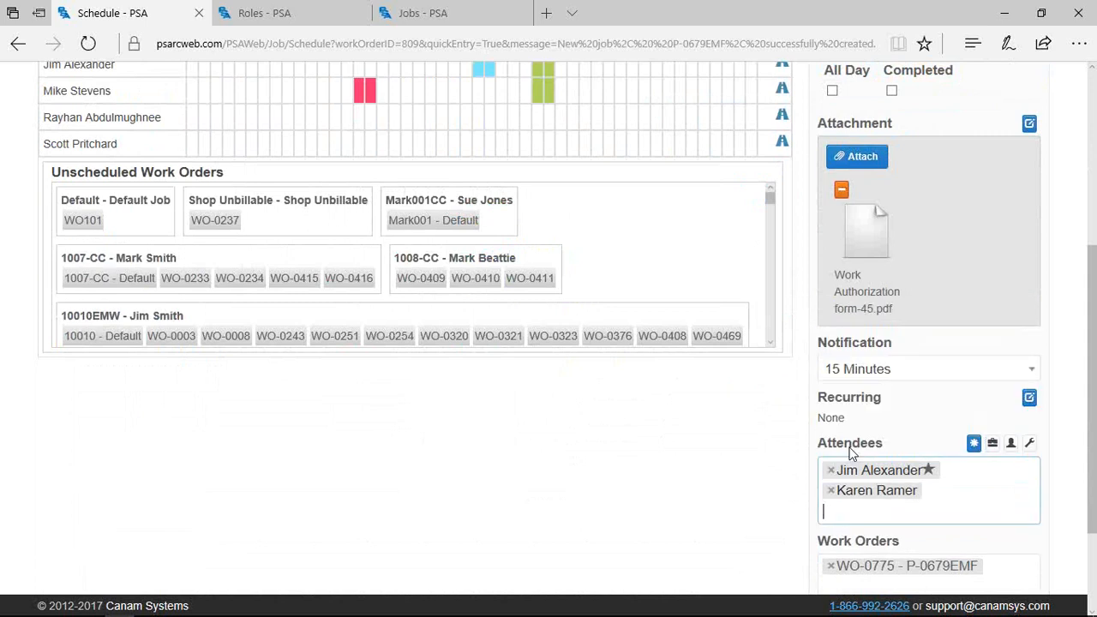
Filter the attendee choices to technicians, browse them, and close the list without adding anyone
click(1031, 446)
click(915, 518)
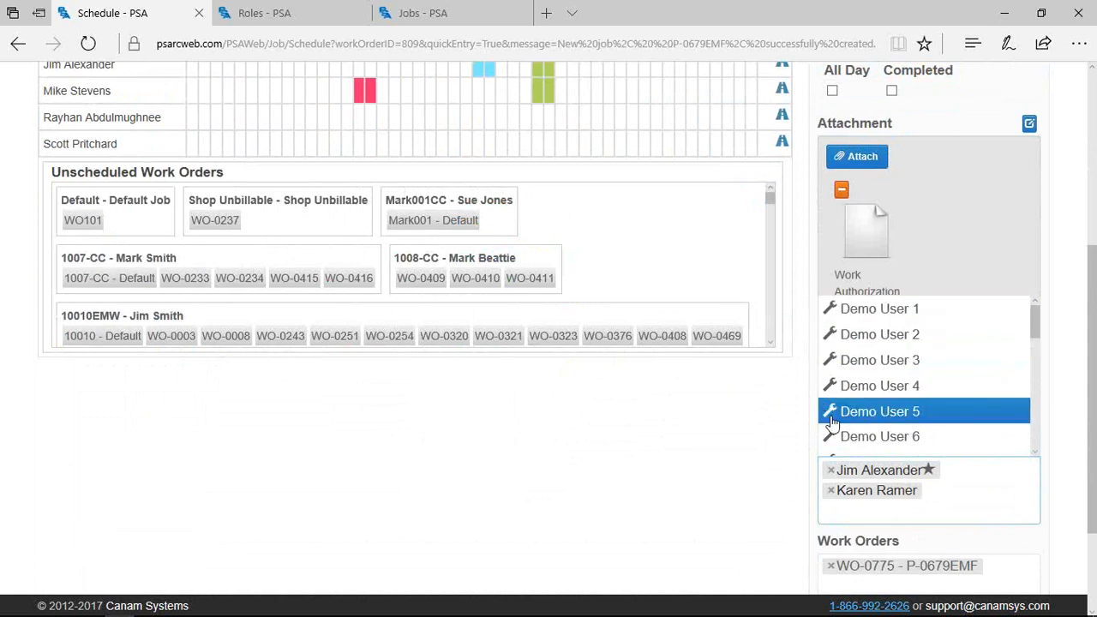
scroll(832, 430, down, 4)
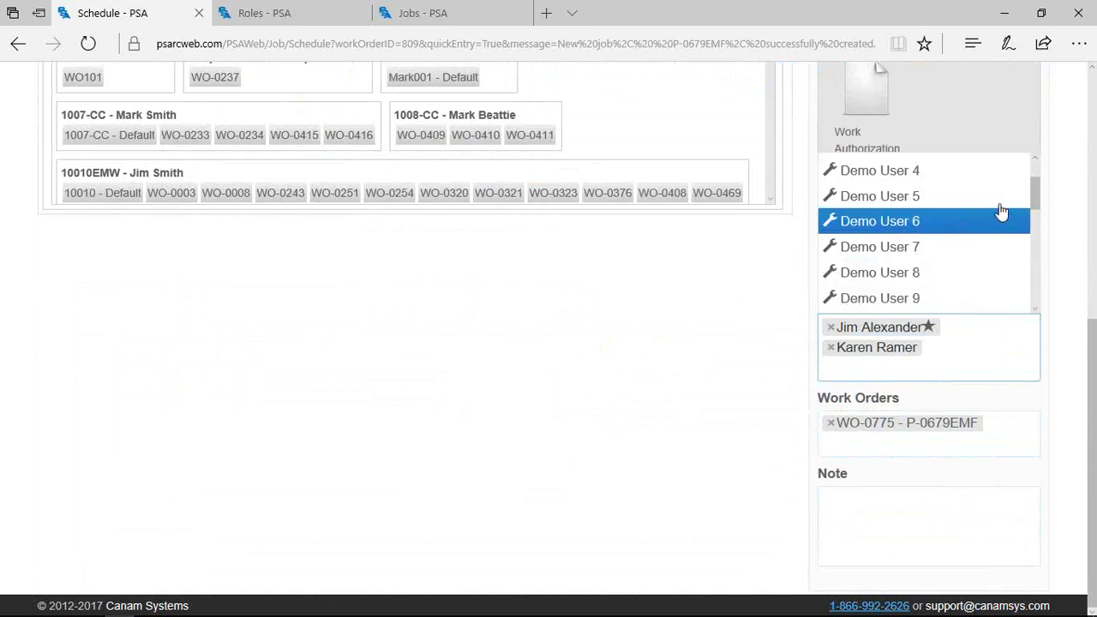
drag(1034, 196, 1061, 225)
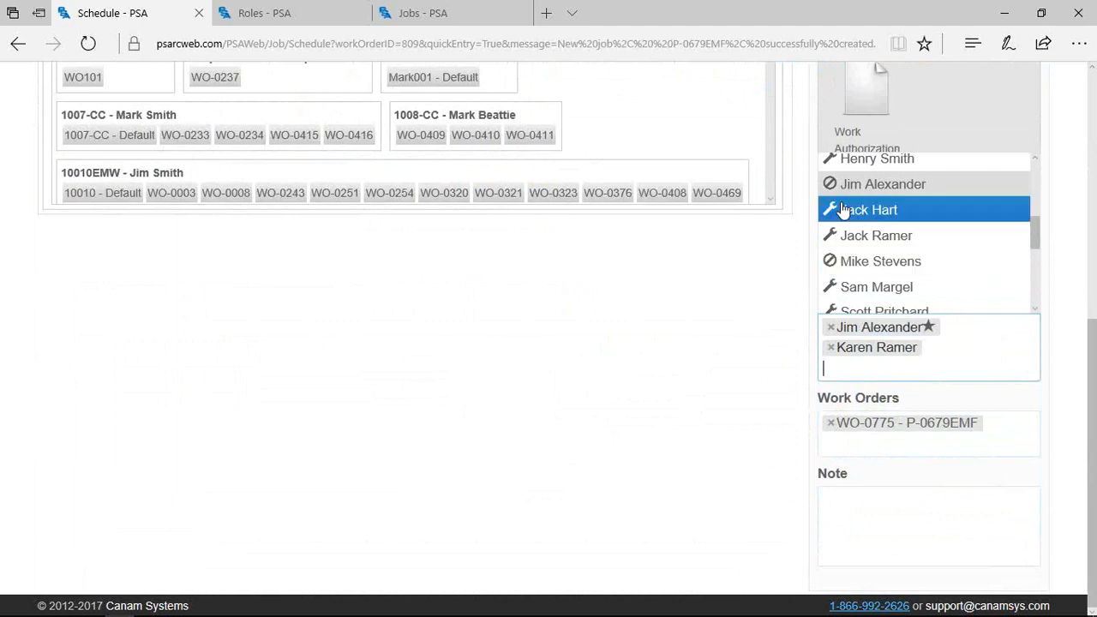
key(Down)
key(Down)
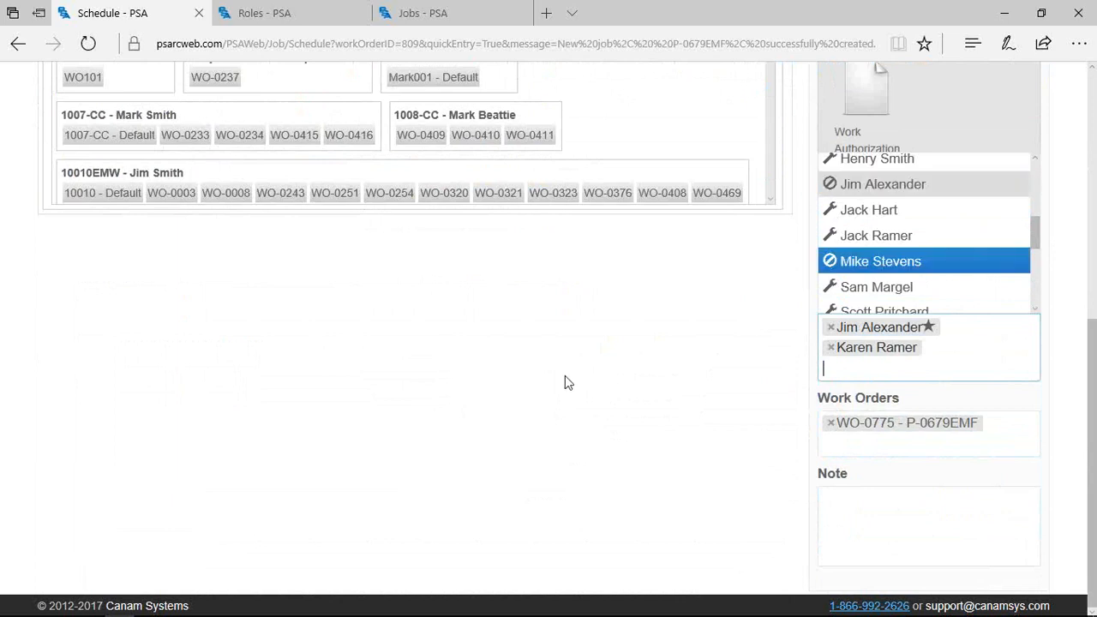
click(567, 383)
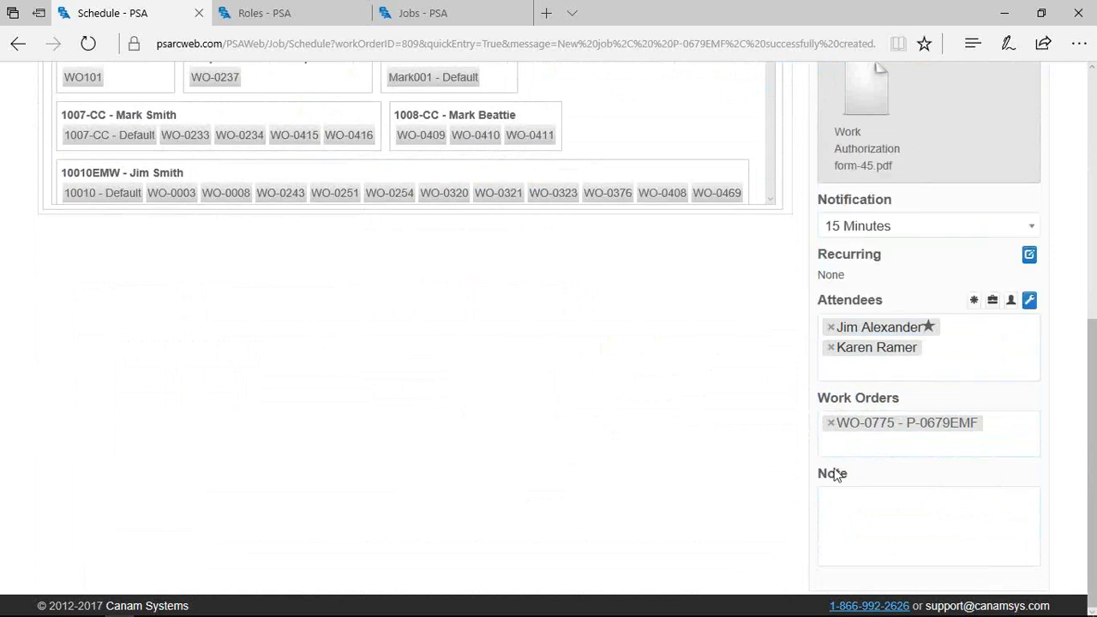
Try saving the appointment, but decline when the scheduling conflict warning appears
scroll(759, 363, up, 3)
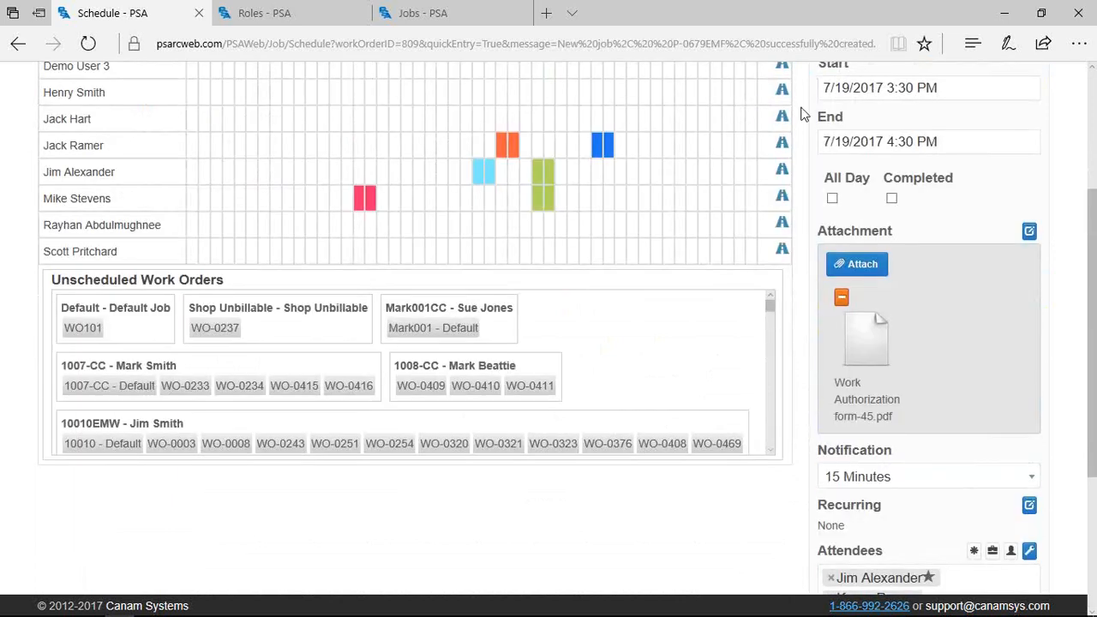
scroll(804, 114, up, 2)
click(847, 153)
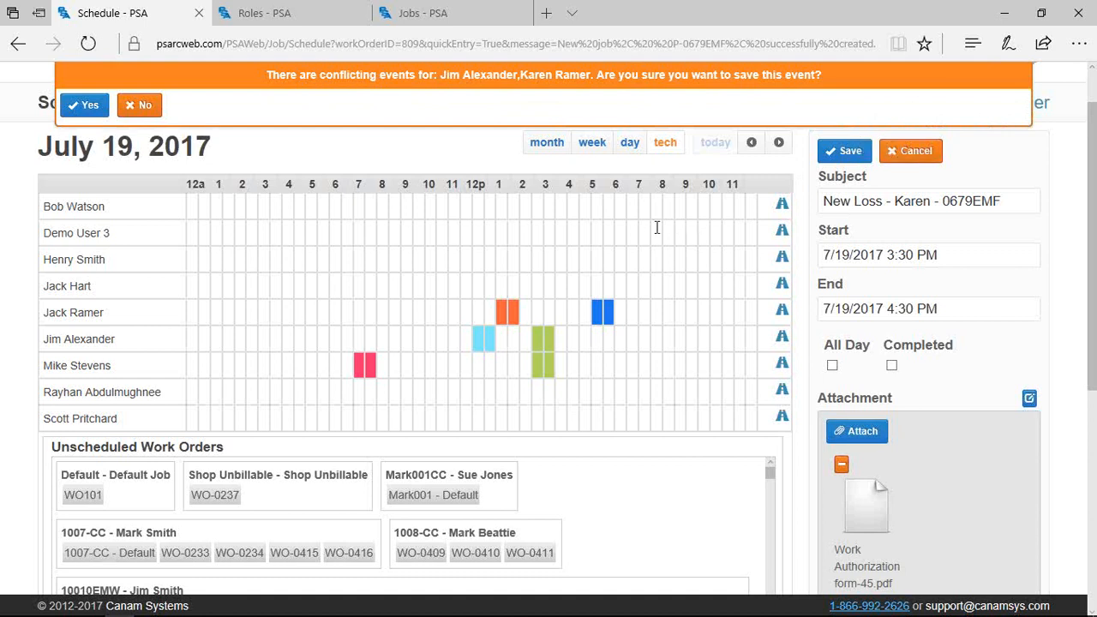
click(128, 106)
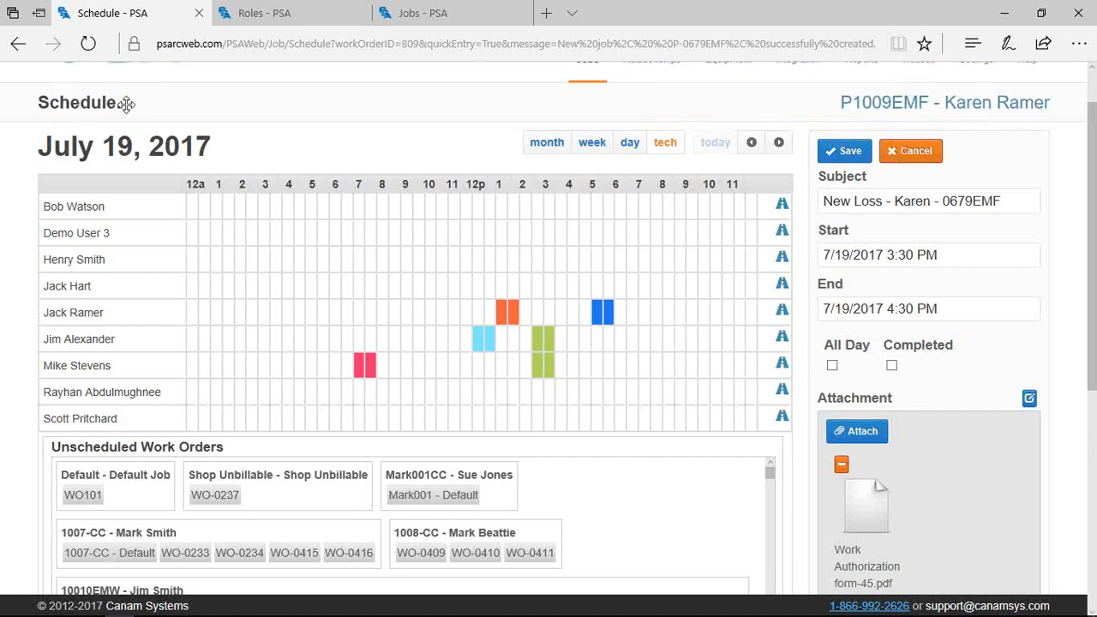
Replace the first attendee with a different technician found by searching 'henry'
scroll(828, 566, down, 5)
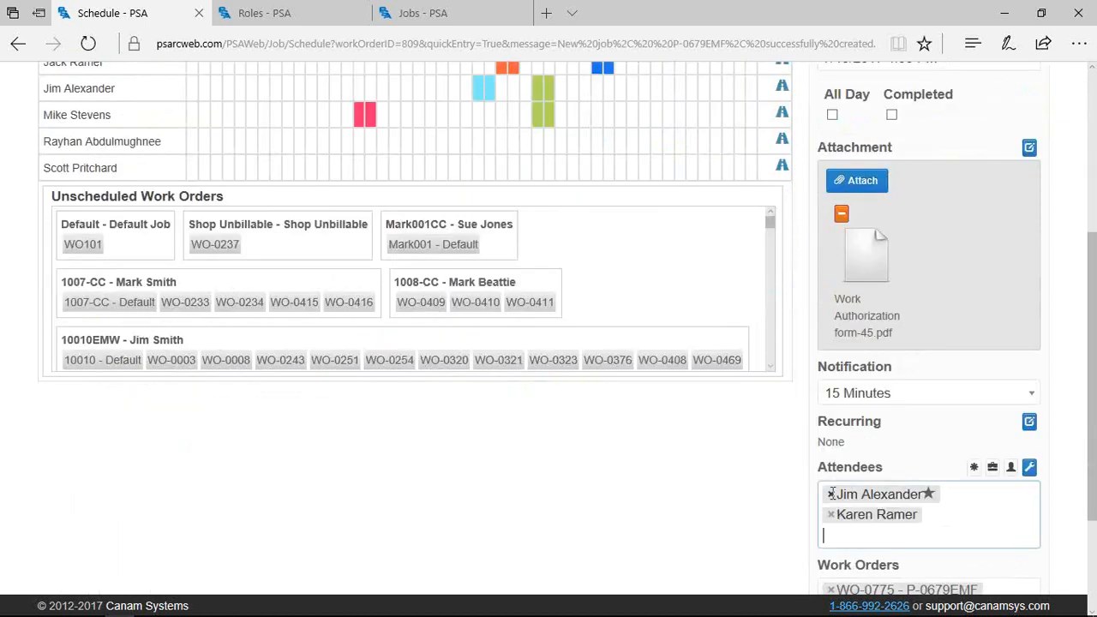
click(831, 495)
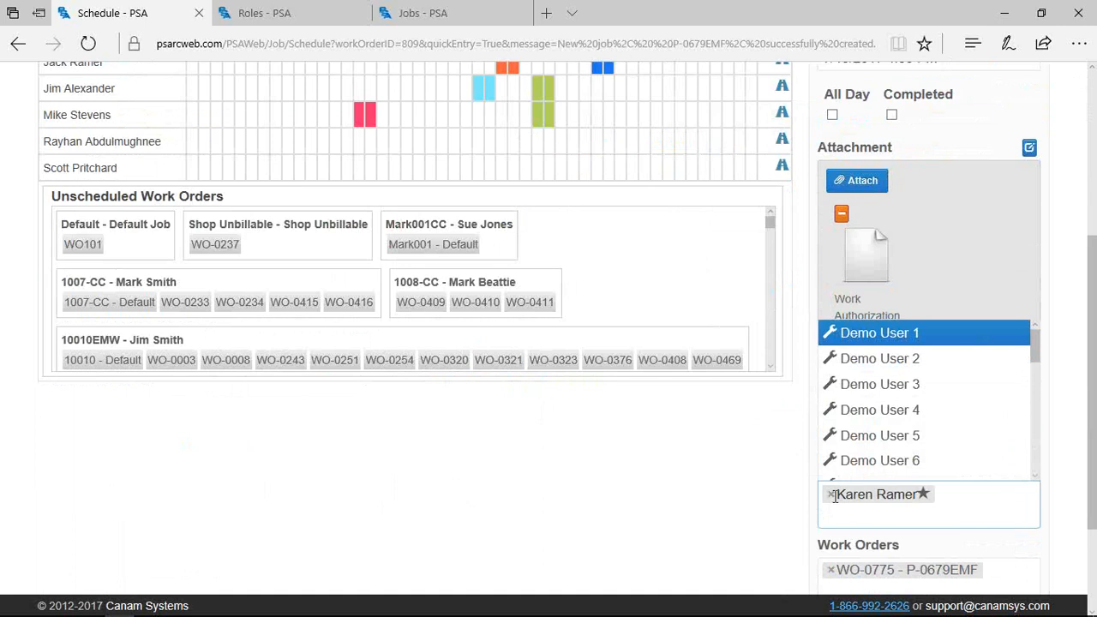
text(henry)
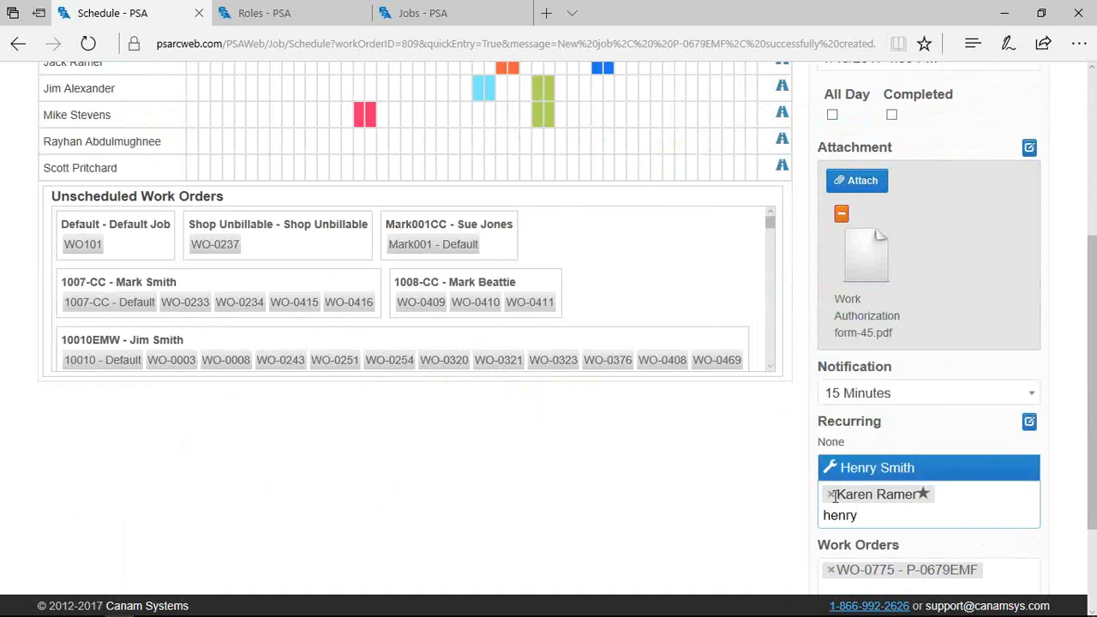
click(857, 468)
scroll(866, 472, down, 2)
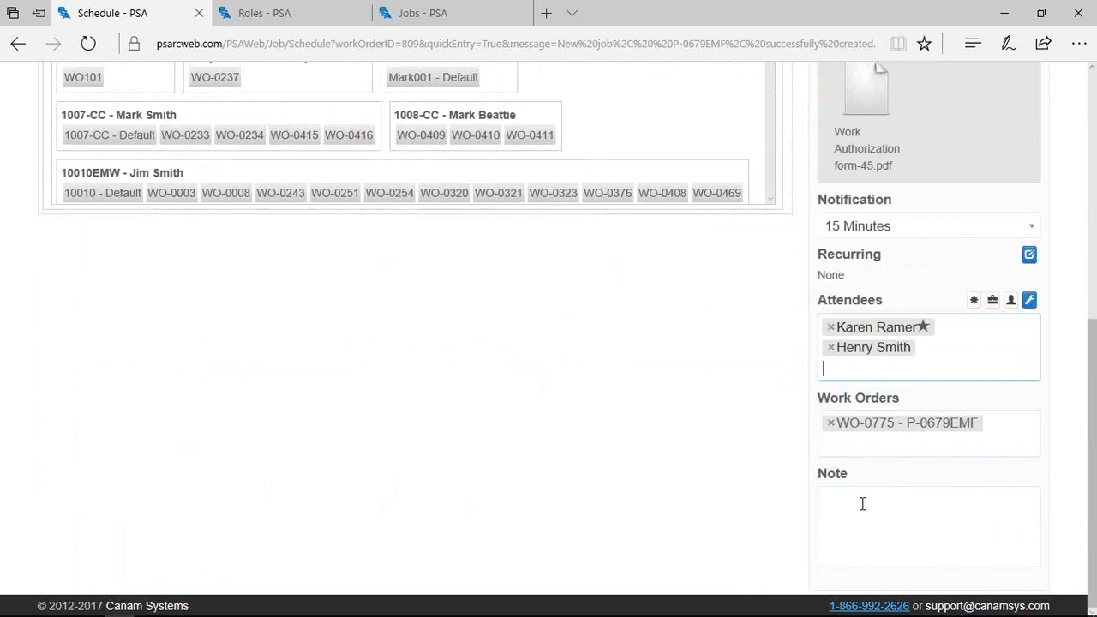
Add the note 'Key is under front door mat' and save, accepting the conflicting events
click(848, 525)
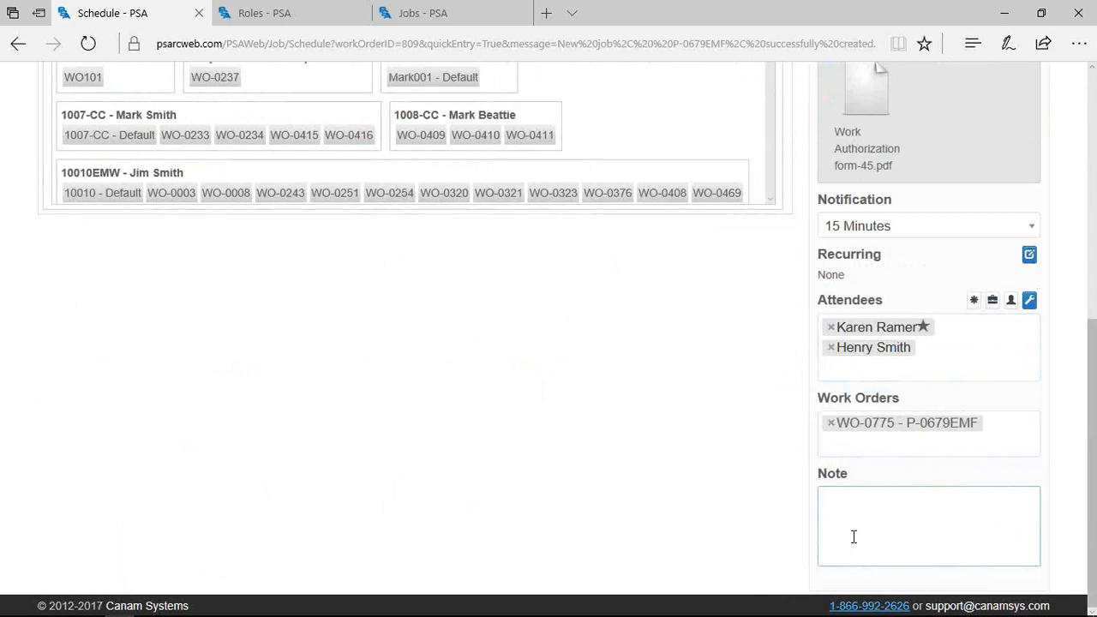
text(Key is under front door mat)
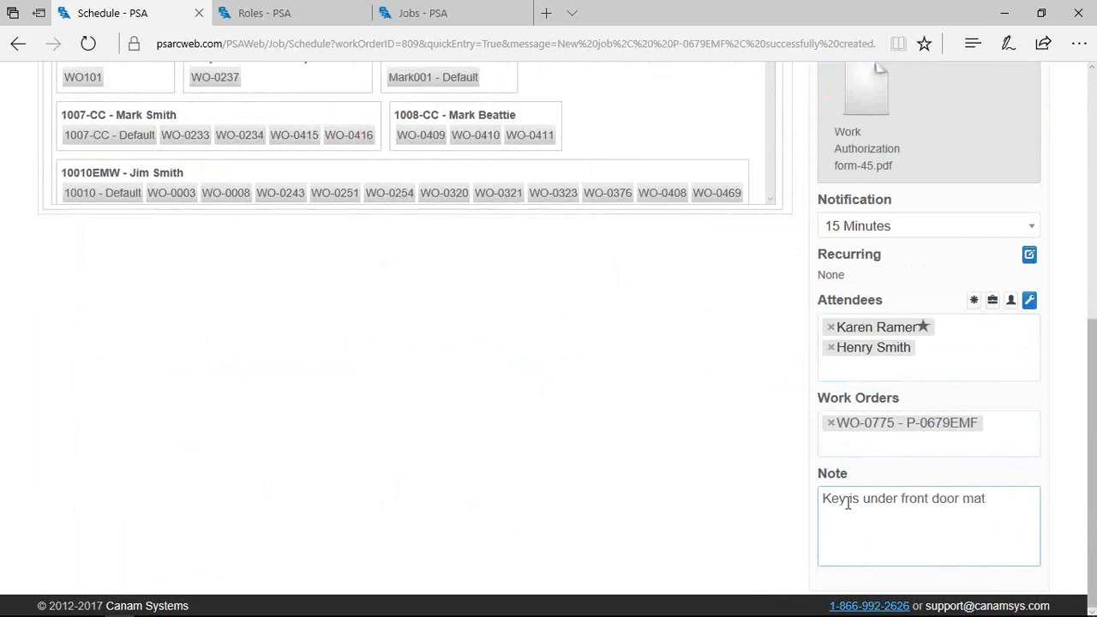
scroll(958, 510, up, 2)
scroll(958, 511, up, 5)
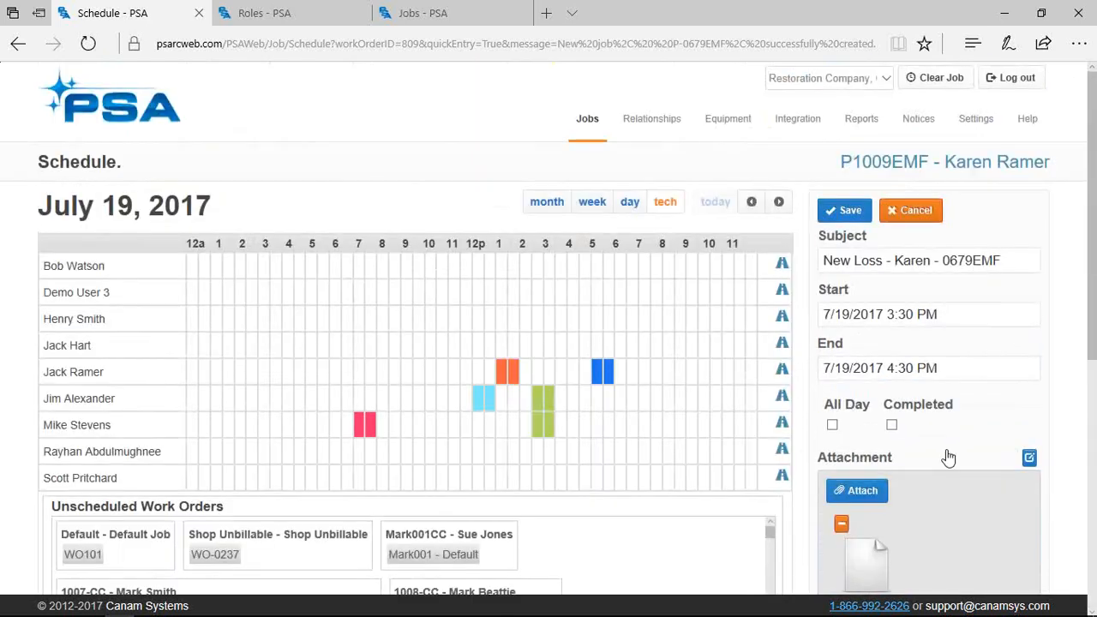
click(843, 211)
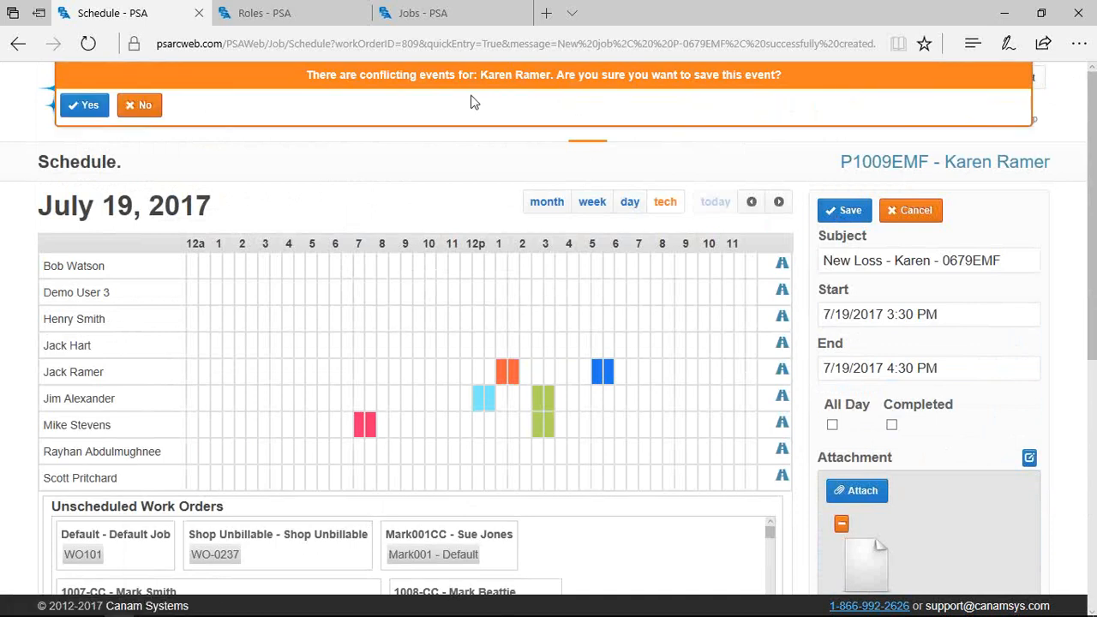
click(73, 110)
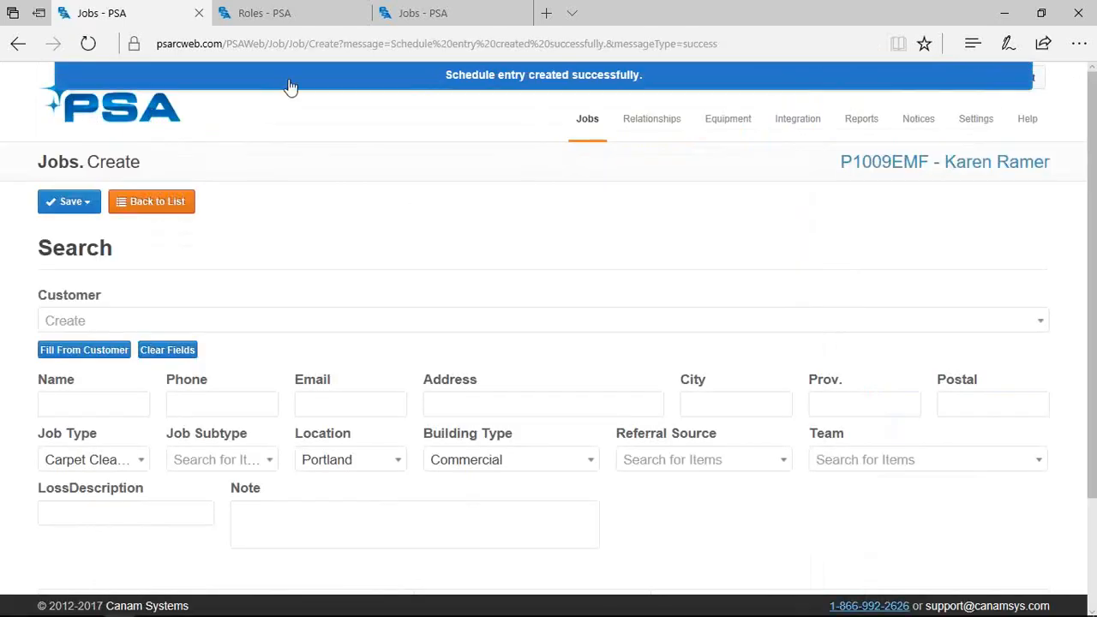
Open the current job's record from the page header link
click(886, 166)
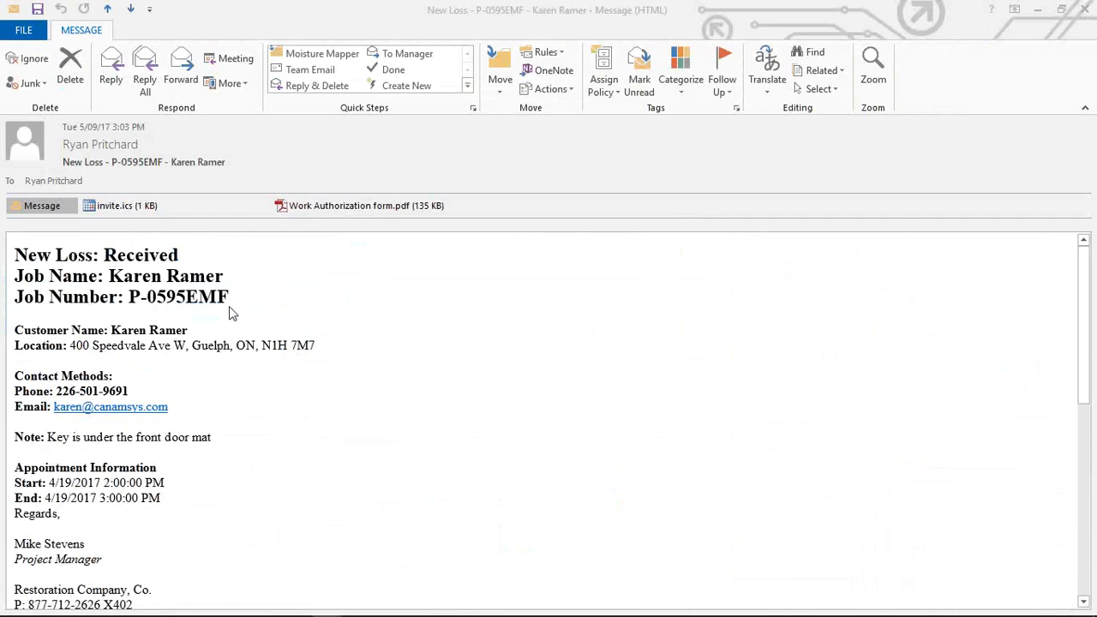
Scroll through the New Loss email body, then switch back to the PSA job page
scroll(229, 306, down, 3)
scroll(204, 410, down, 2)
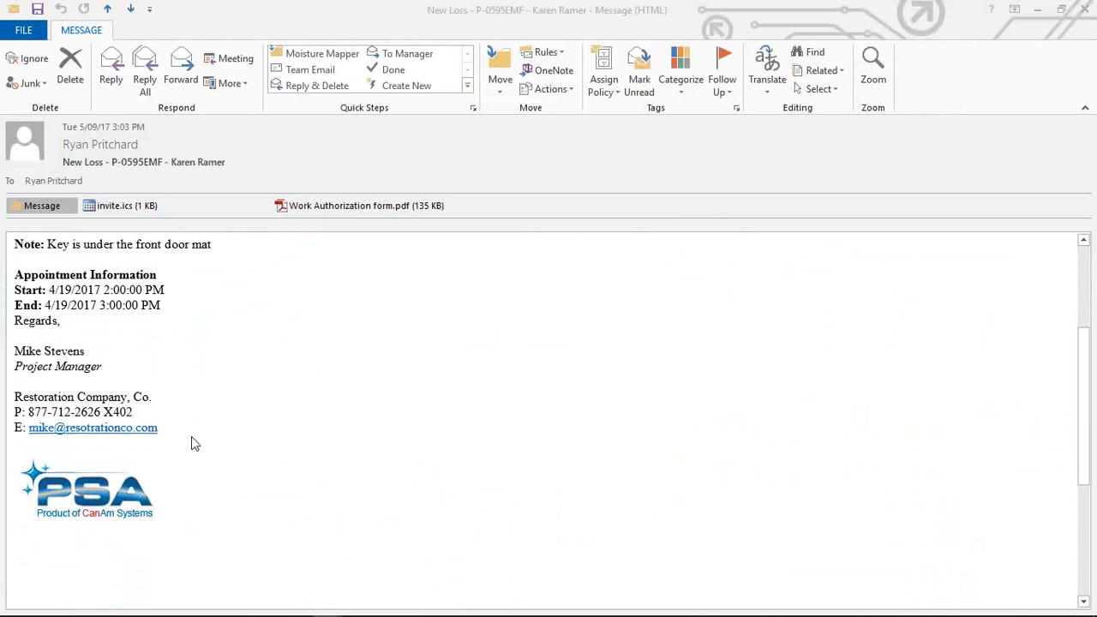
scroll(192, 437, up, 5)
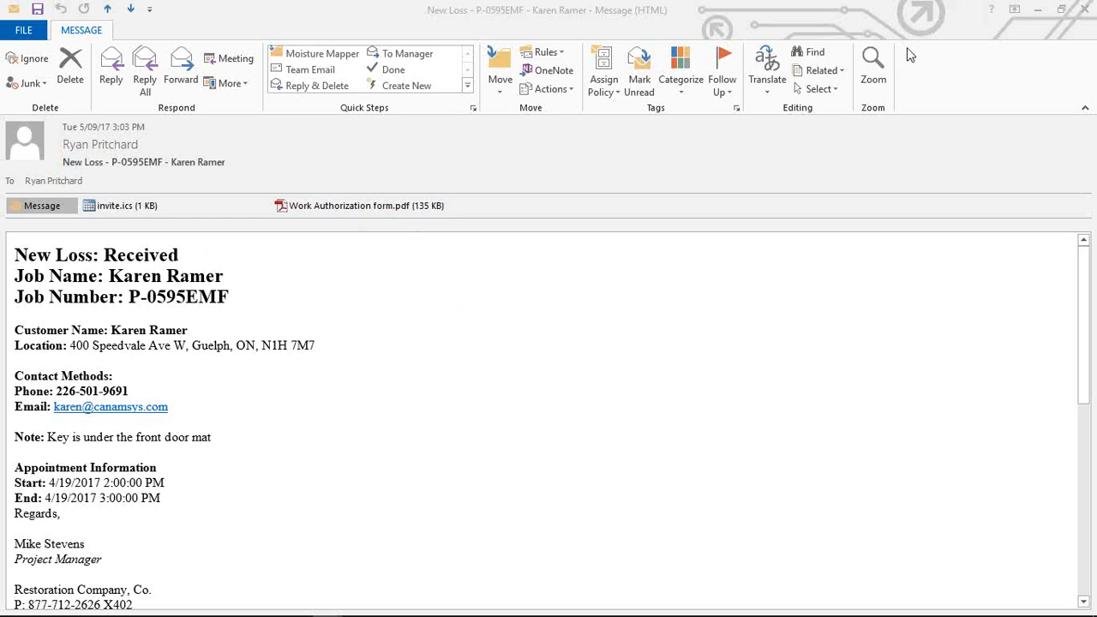
key(alt+Tab)
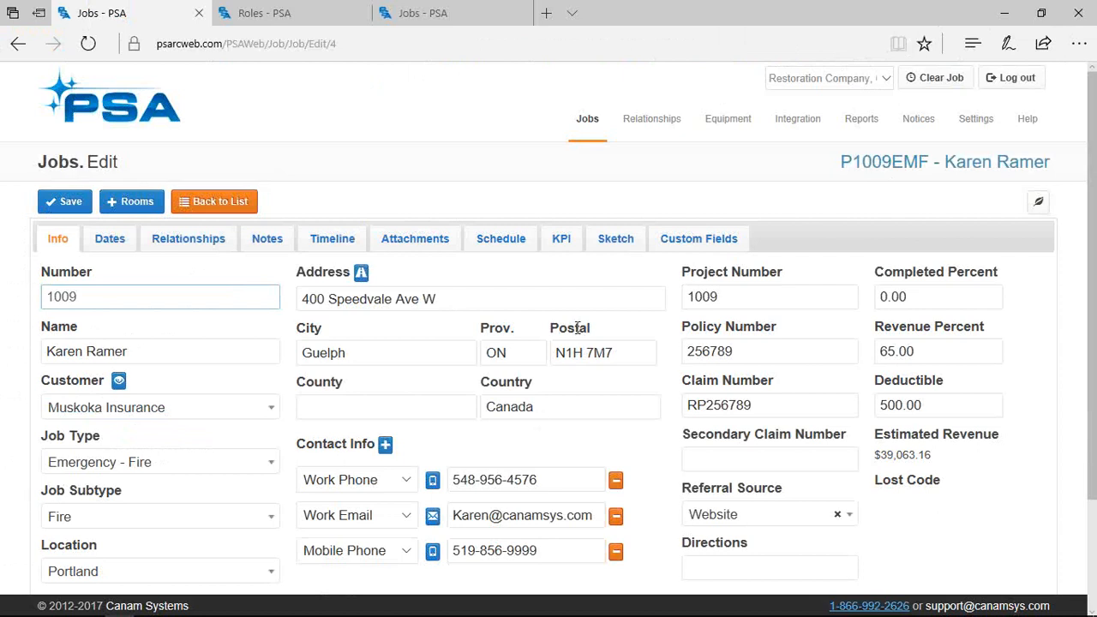
Filter the job's attachments to Work Authorization forms and open one of them
click(440, 249)
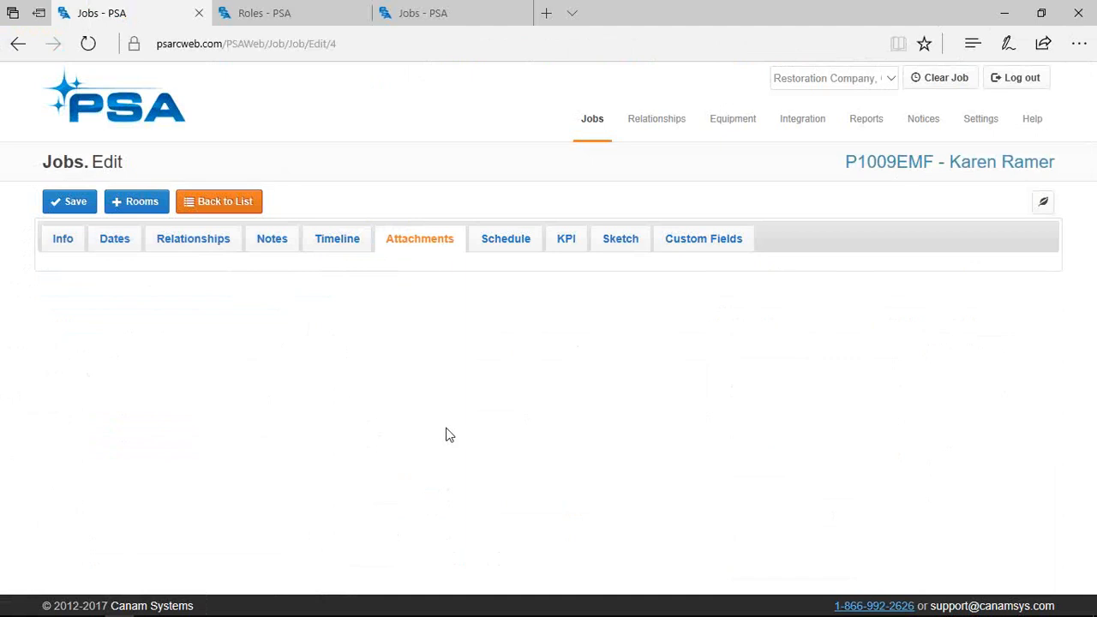
click(1023, 279)
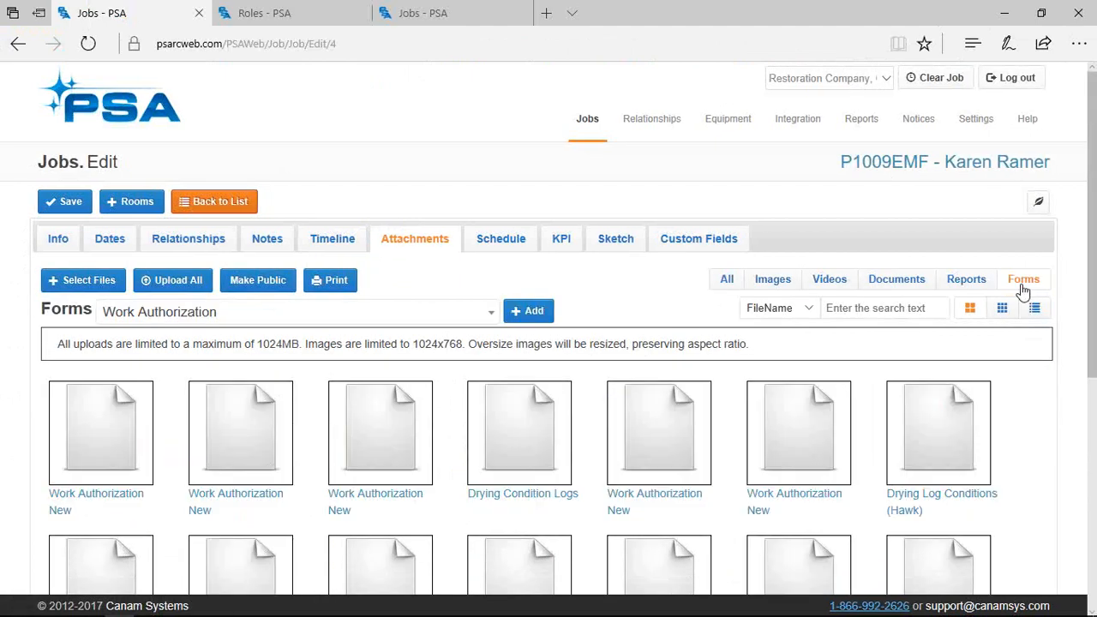
click(394, 313)
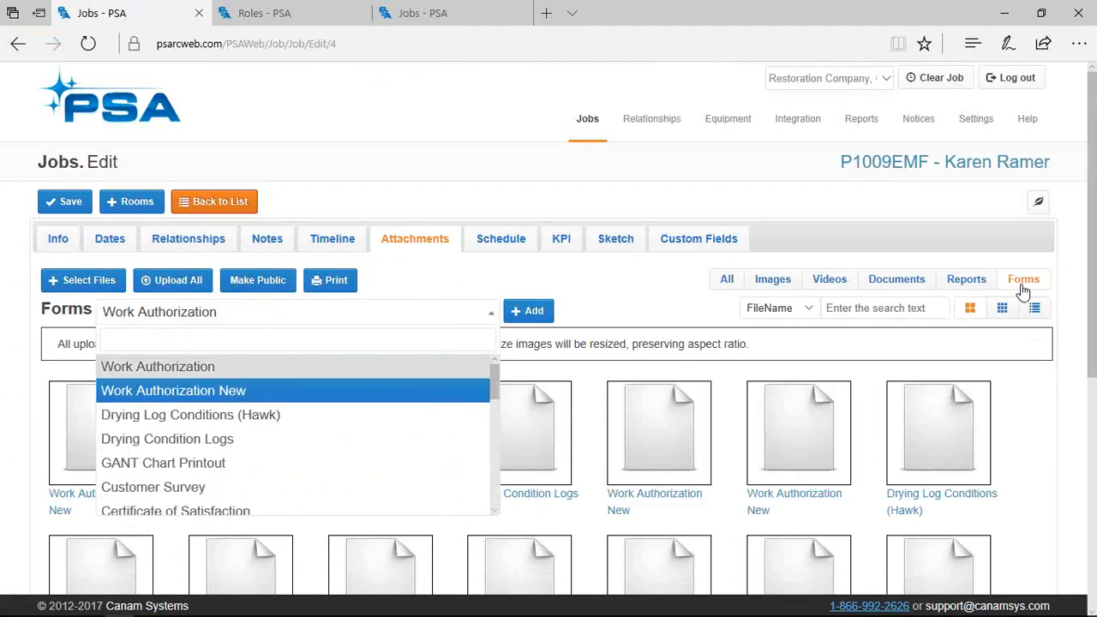
click(416, 317)
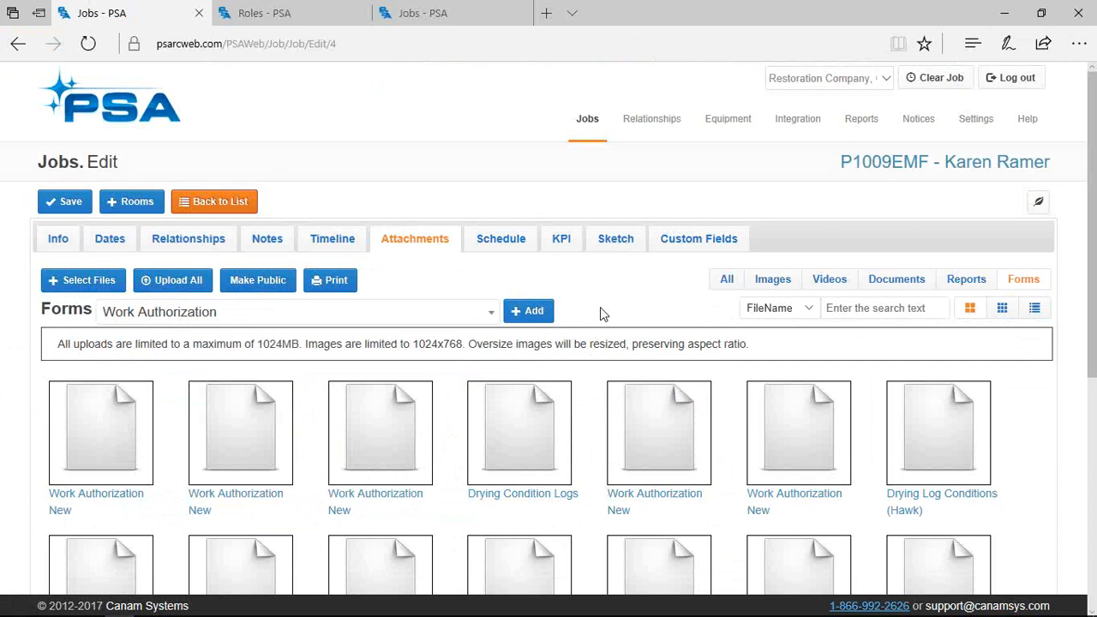
click(88, 501)
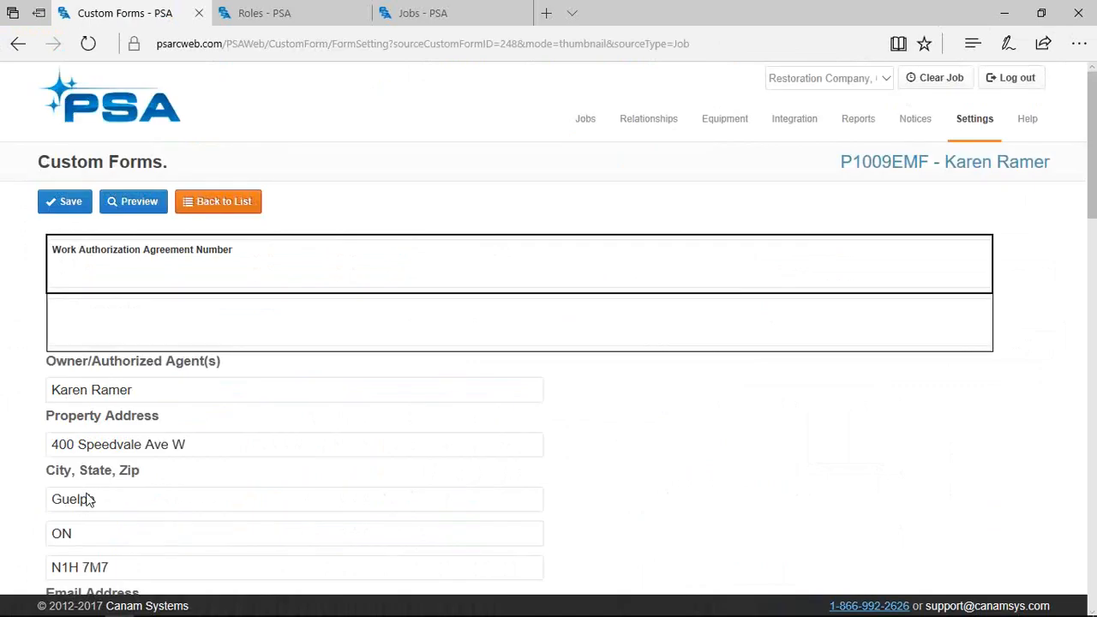
Draw a signature in the Sign Here pad, then go back to the forms list
scroll(94, 489, down, 15)
scroll(133, 473, down, 2)
mouse_move(101, 517)
mouse_down()
mouse_move(211, 526)
mouse_move(199, 504)
mouse_move(299, 529)
mouse_move(480, 536)
mouse_move(262, 514)
mouse_move(288, 567)
mouse_up()
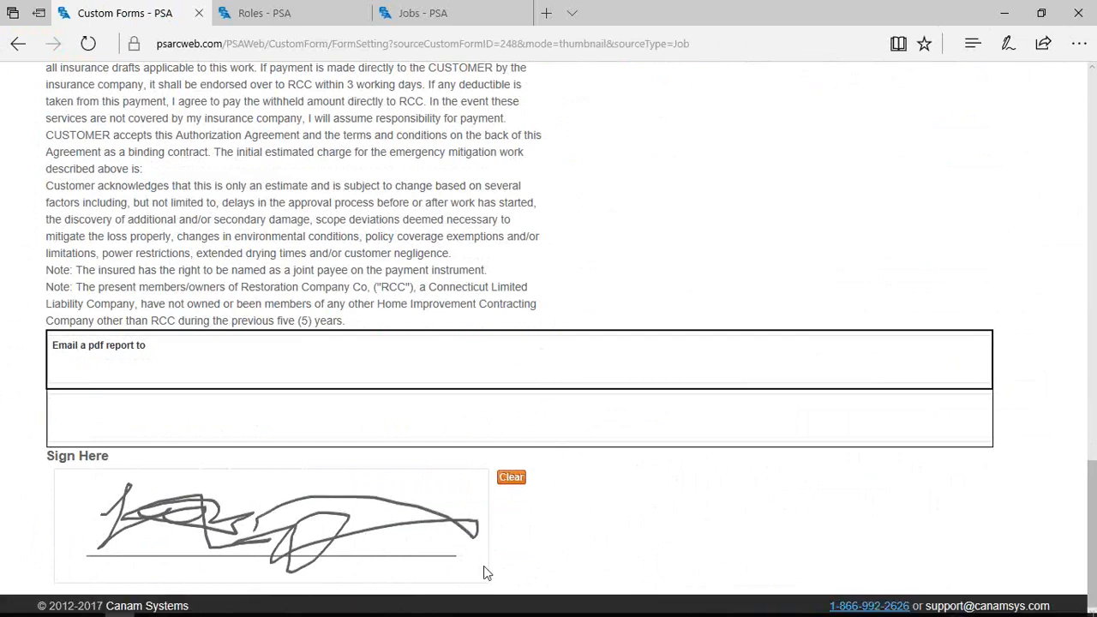
scroll(512, 517, up, 8)
scroll(480, 489, down, 8)
scroll(285, 386, up, 15)
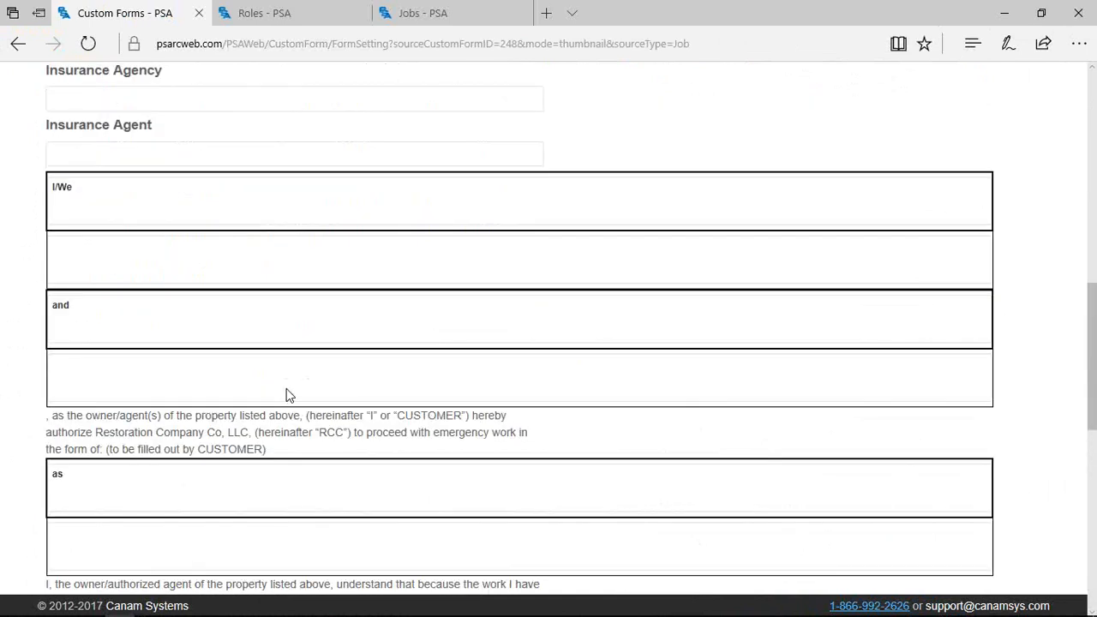
click(240, 215)
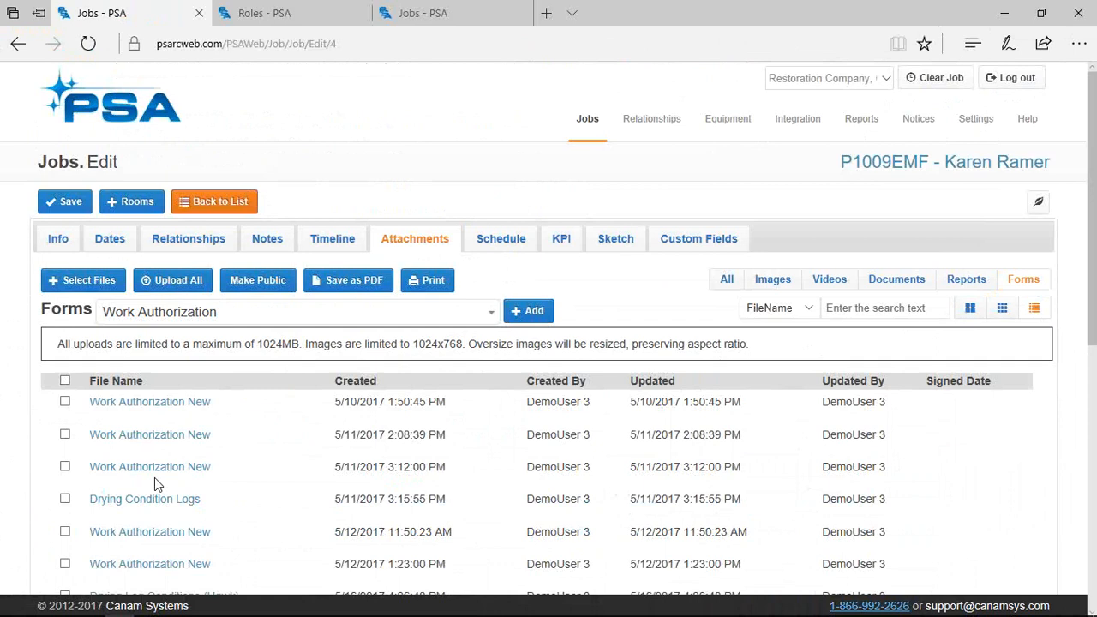
Return to the job's Info tab and open the Integration > Xactware page
click(58, 239)
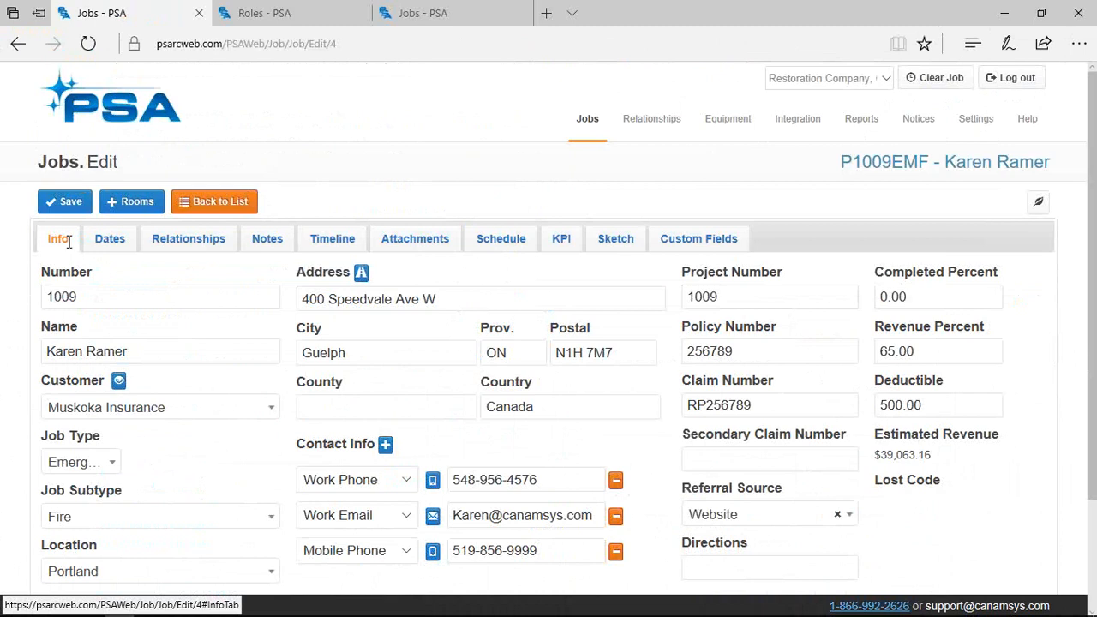
mouse_move(797, 125)
click(790, 168)
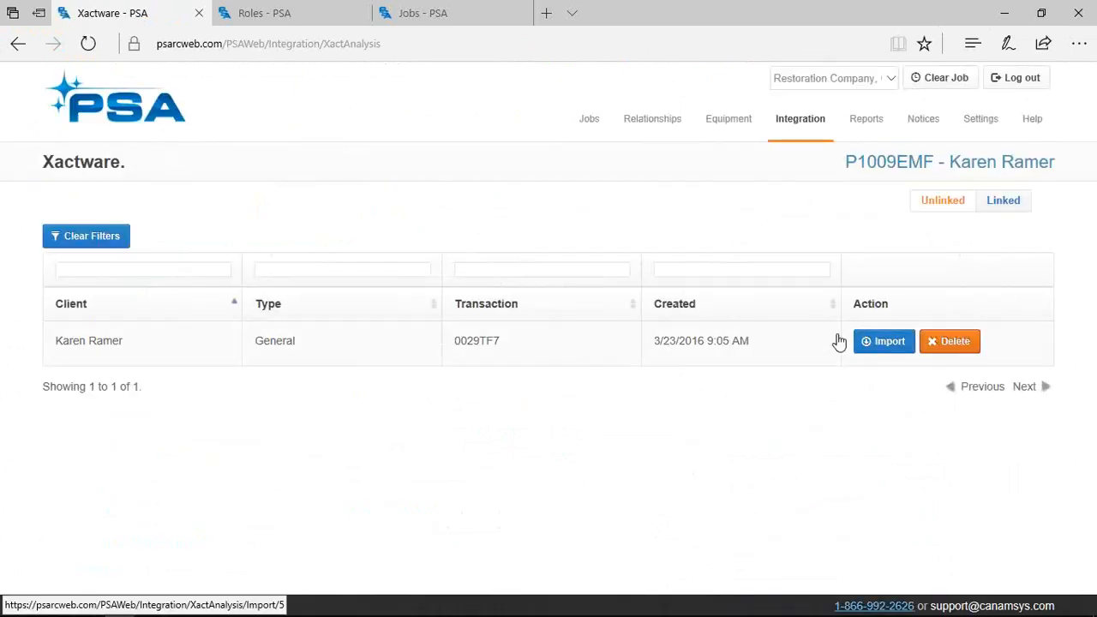
Attach the Xactware import to existing job P1009EMF, found by searching 1009, and reopen that job
click(839, 341)
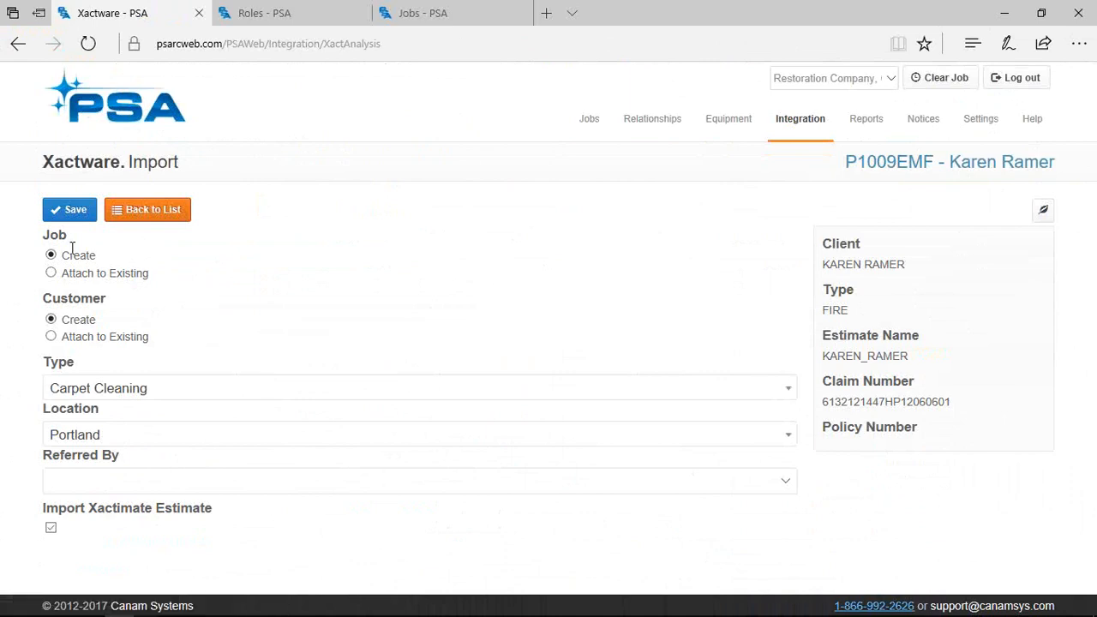
click(53, 274)
click(82, 303)
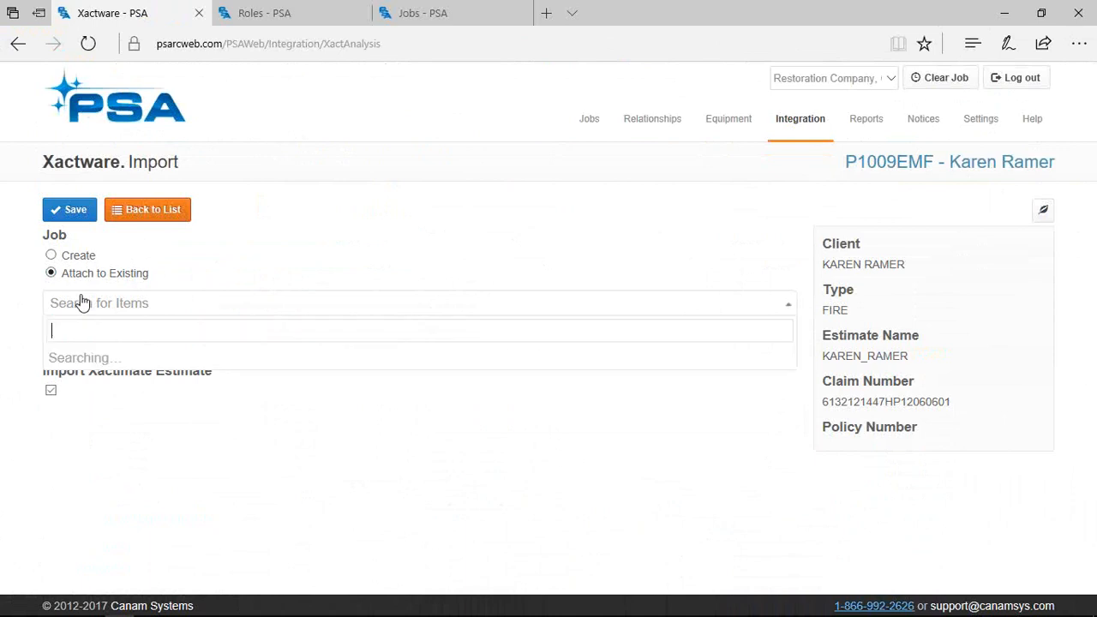
text(1009)
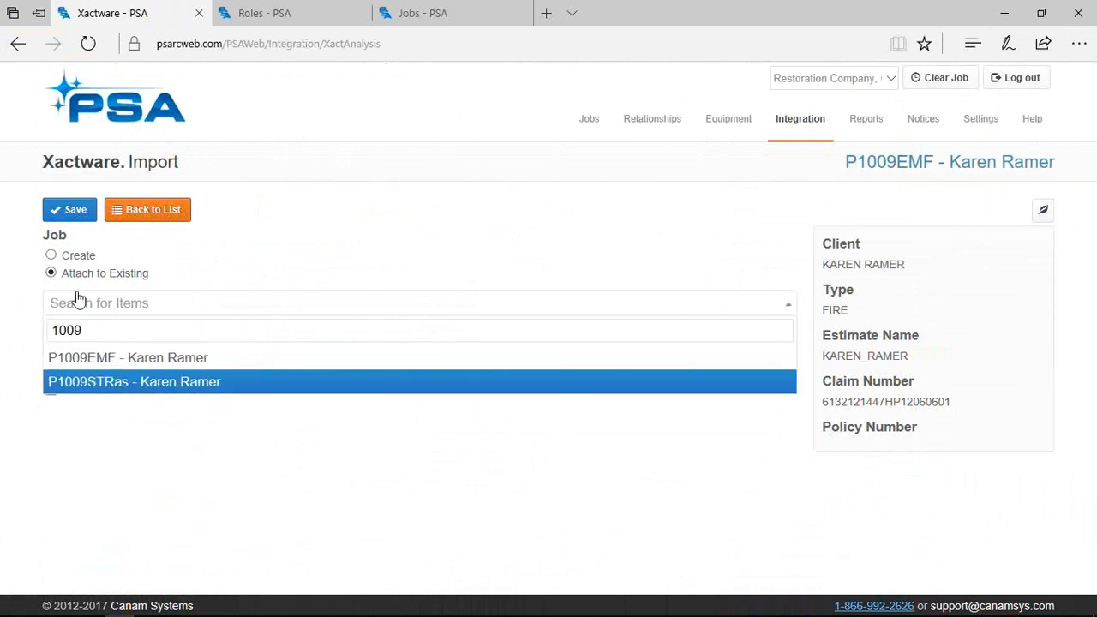
click(113, 359)
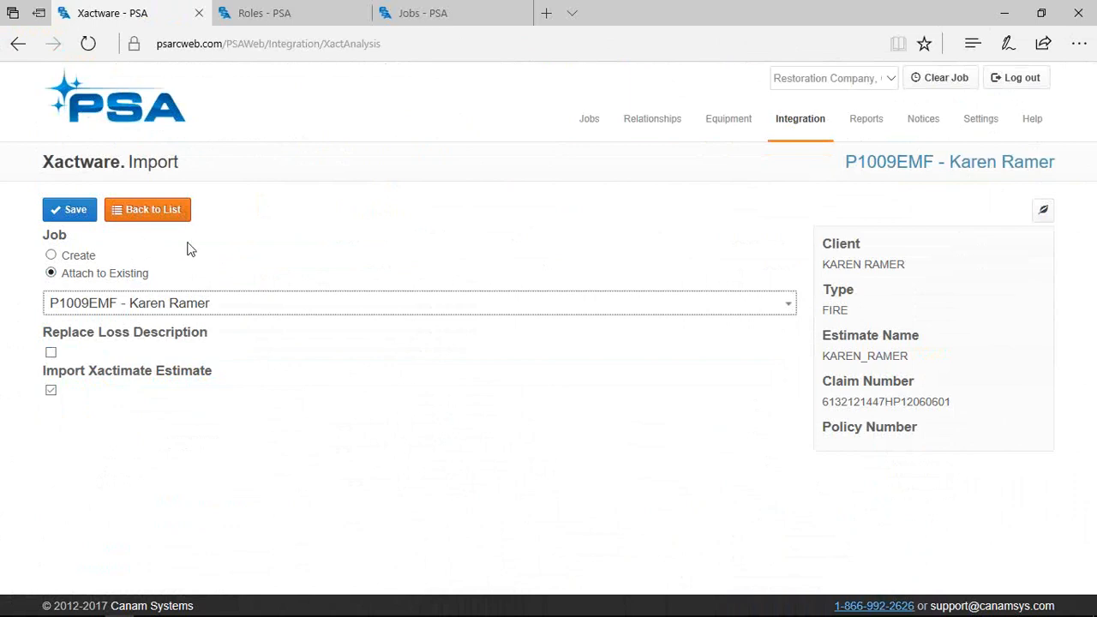
click(889, 168)
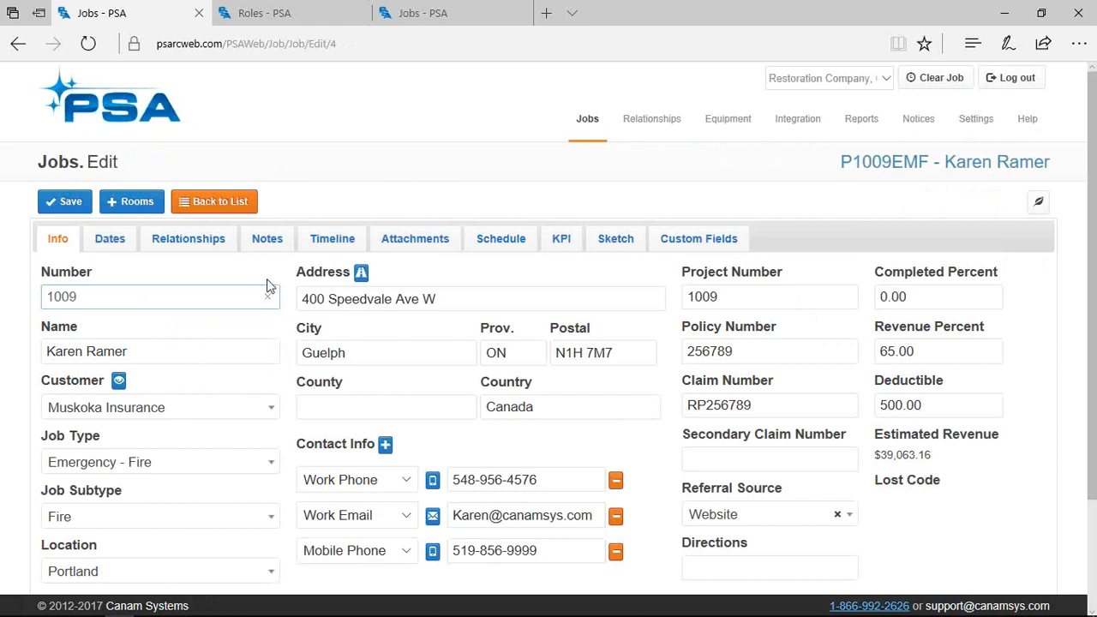
click(262, 242)
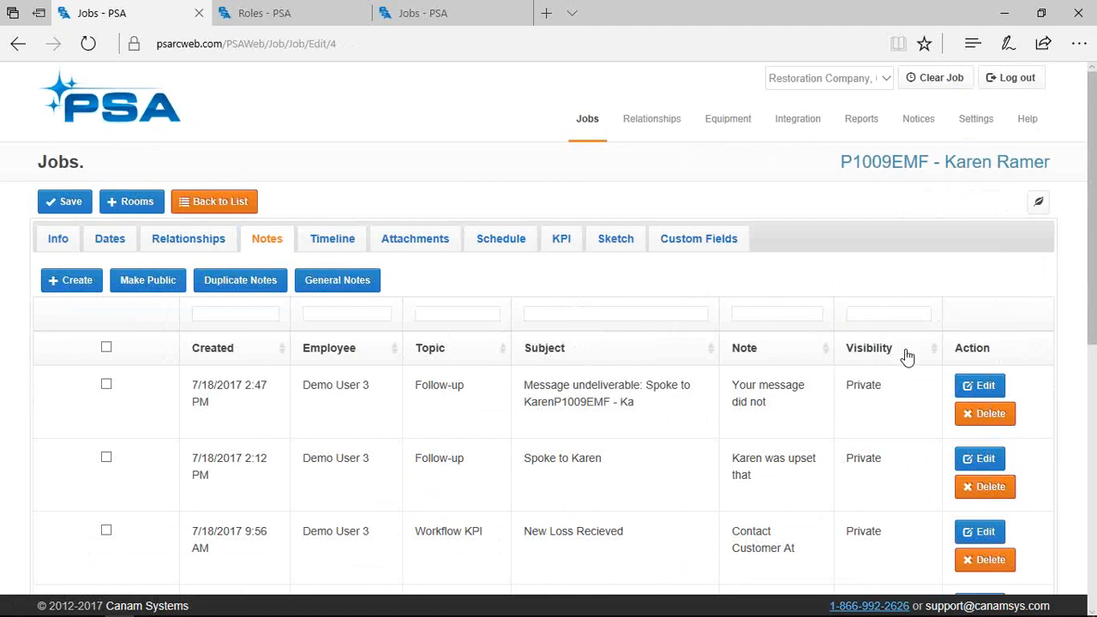
click(853, 358)
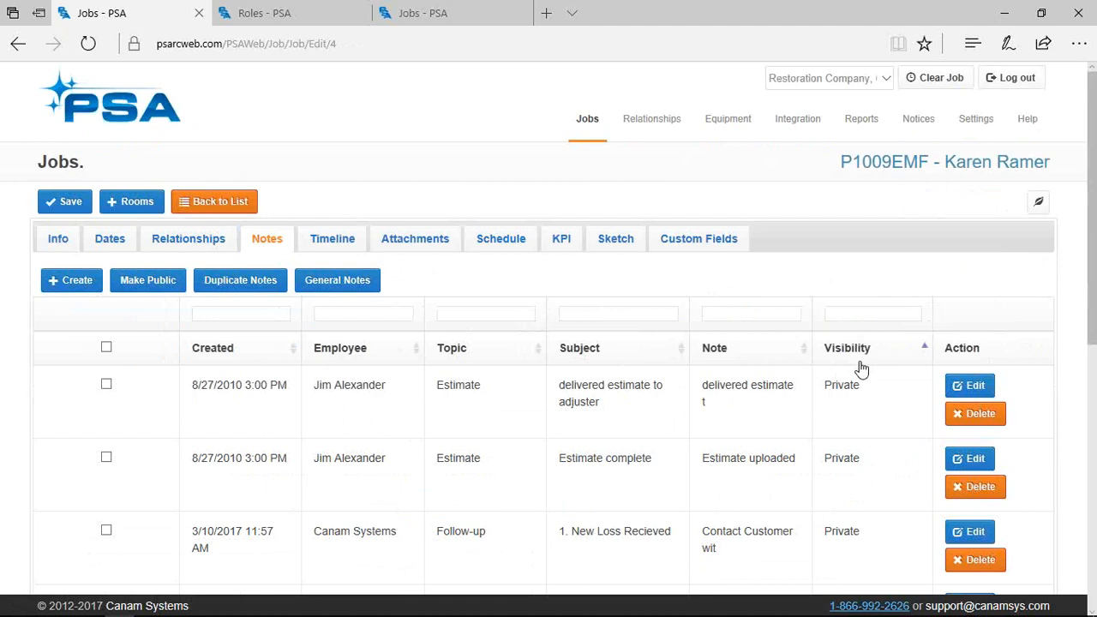
drag(867, 385, 704, 380)
click(106, 347)
click(399, 244)
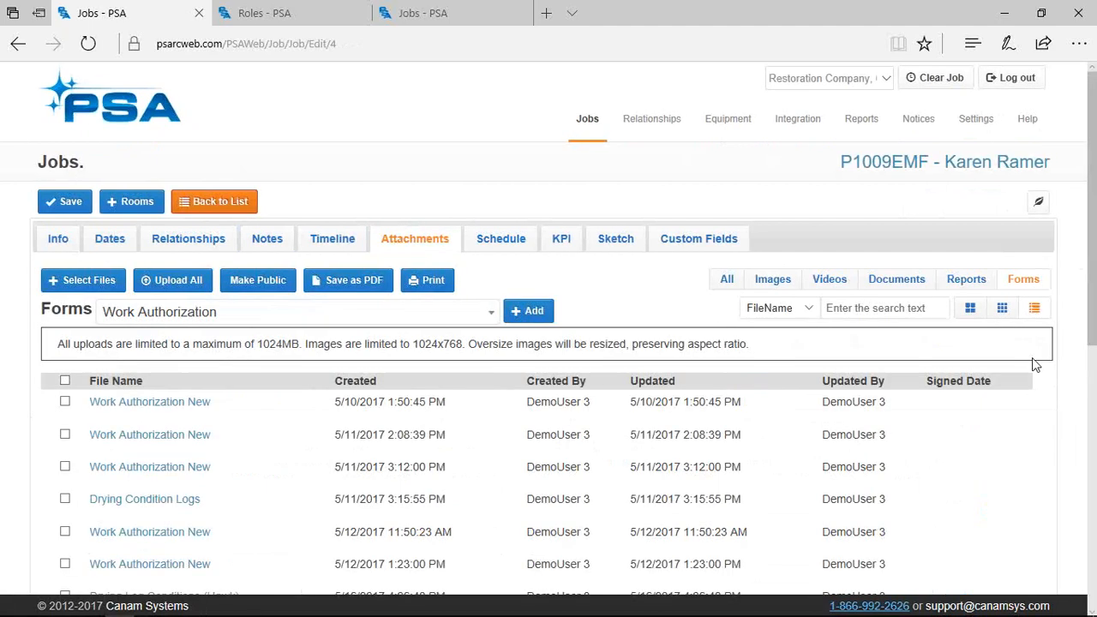
click(775, 283)
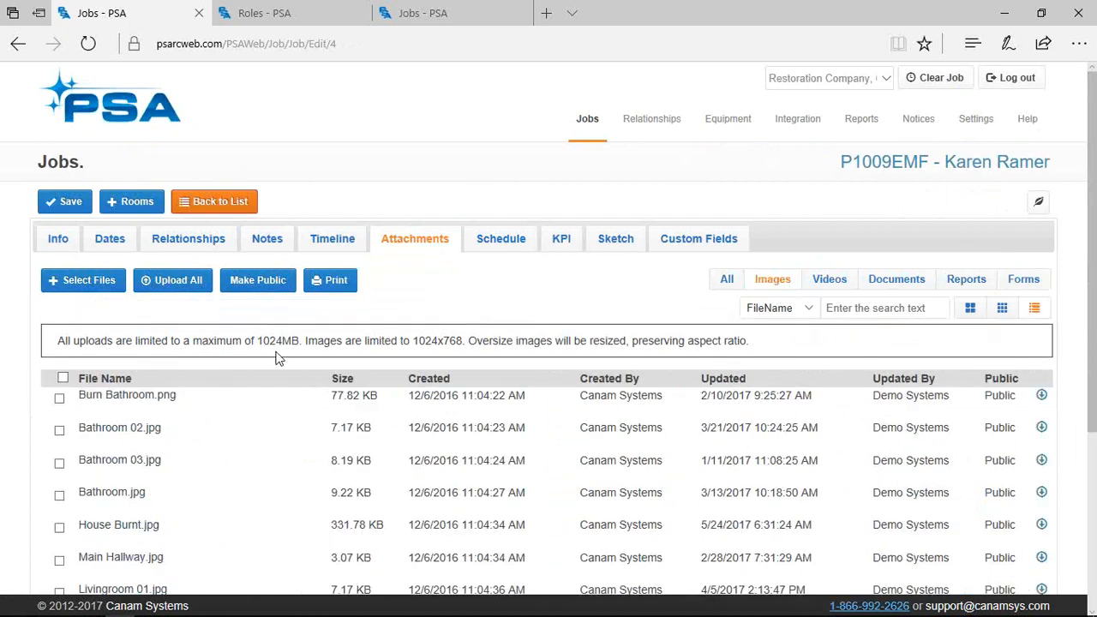
click(60, 238)
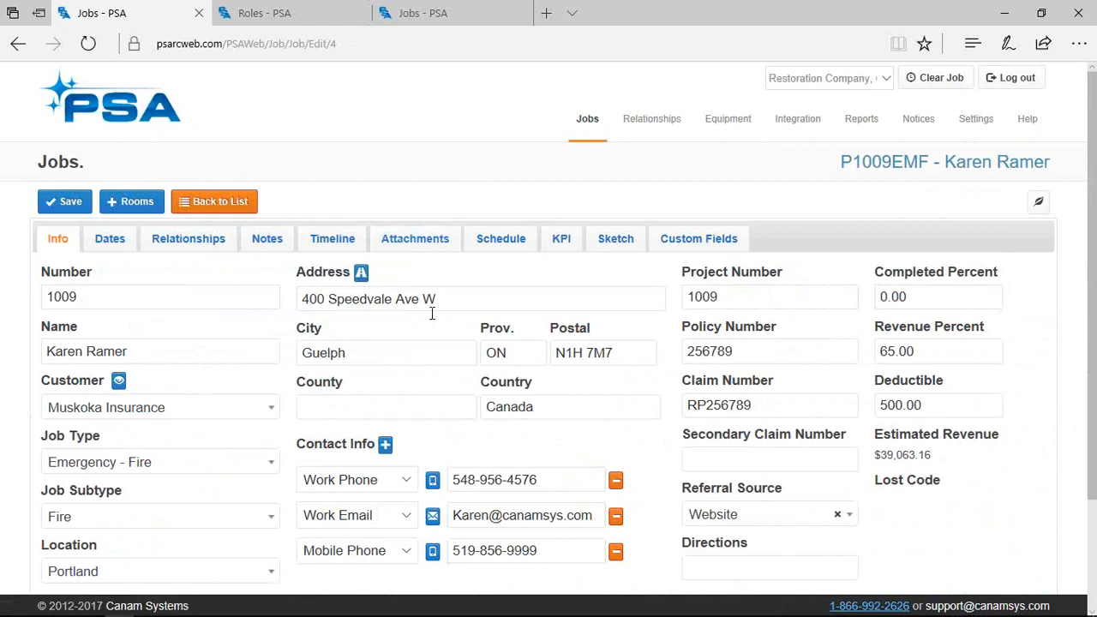
scroll(432, 313, down, 2)
scroll(431, 314, up, 2)
click(363, 277)
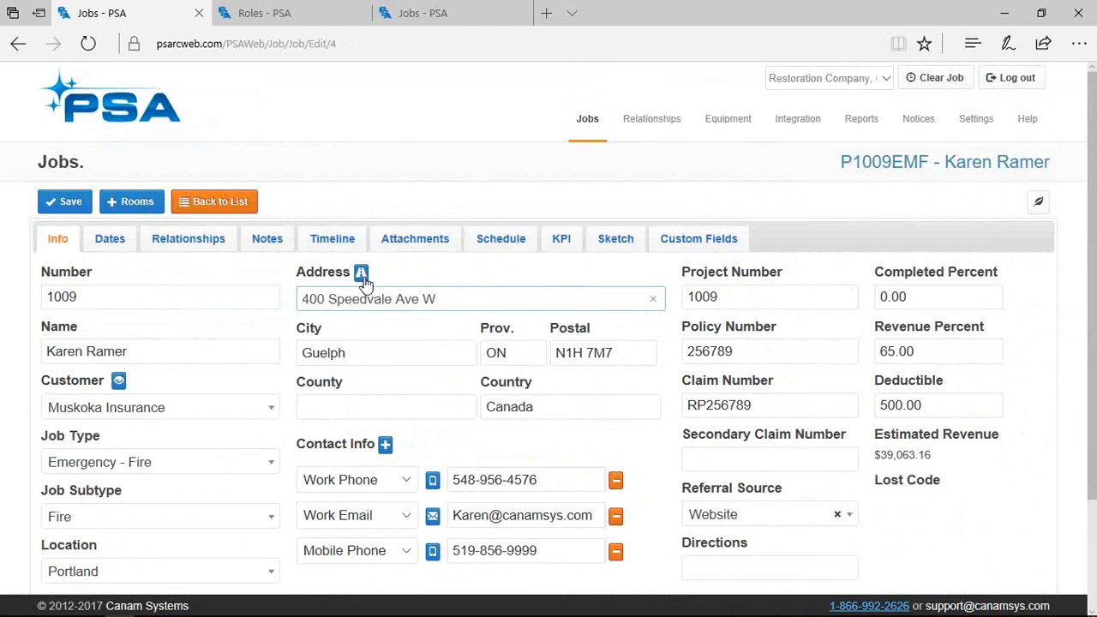
click(363, 279)
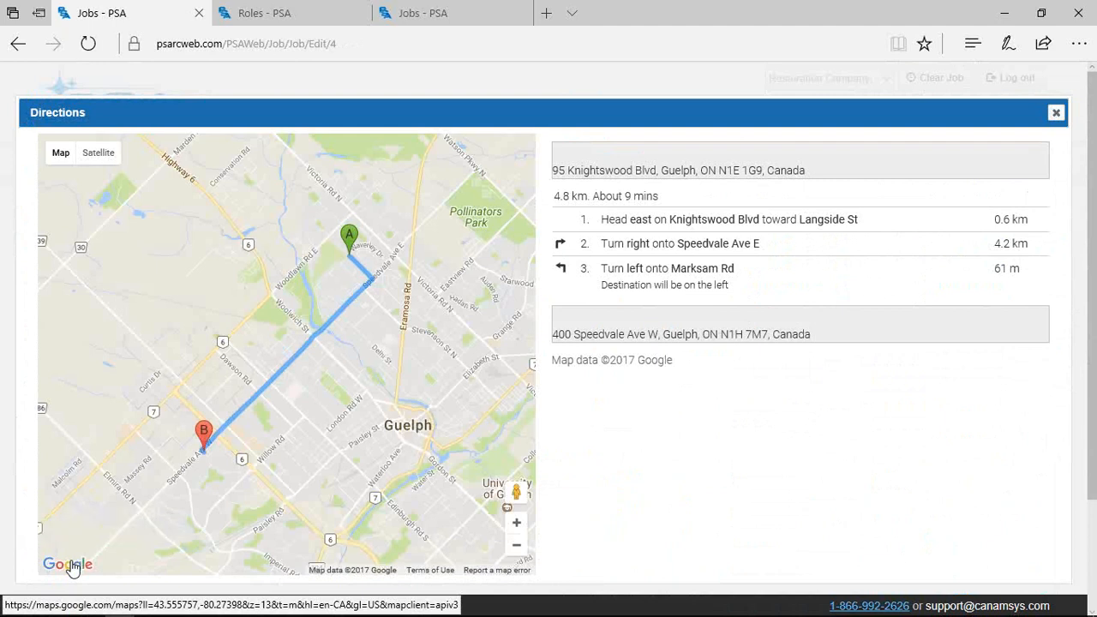
key(Escape)
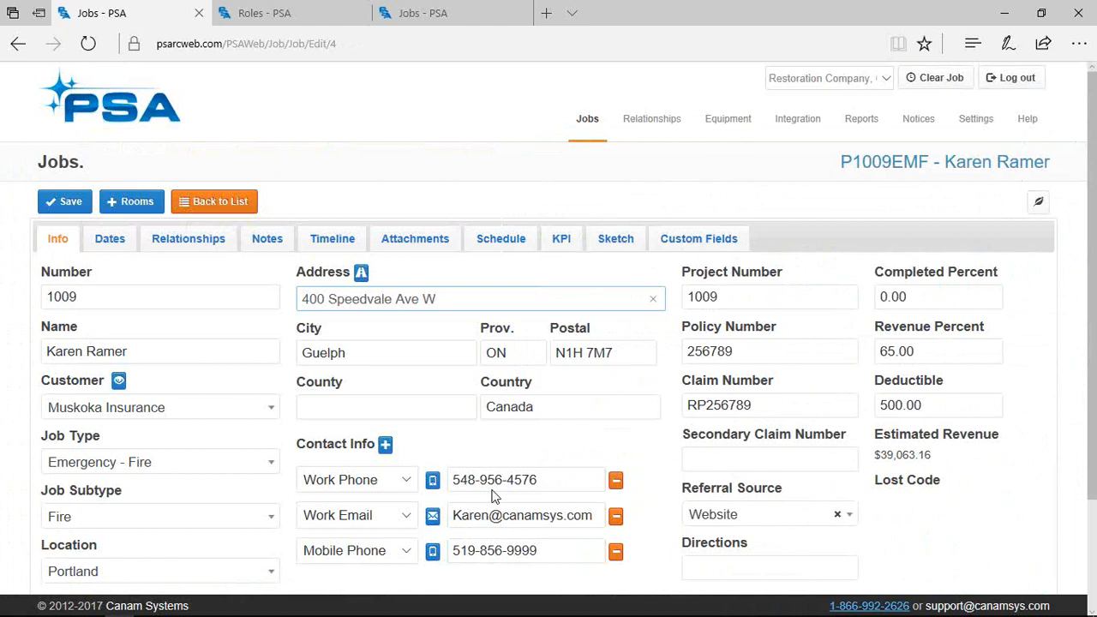
mouse_move(404, 603)
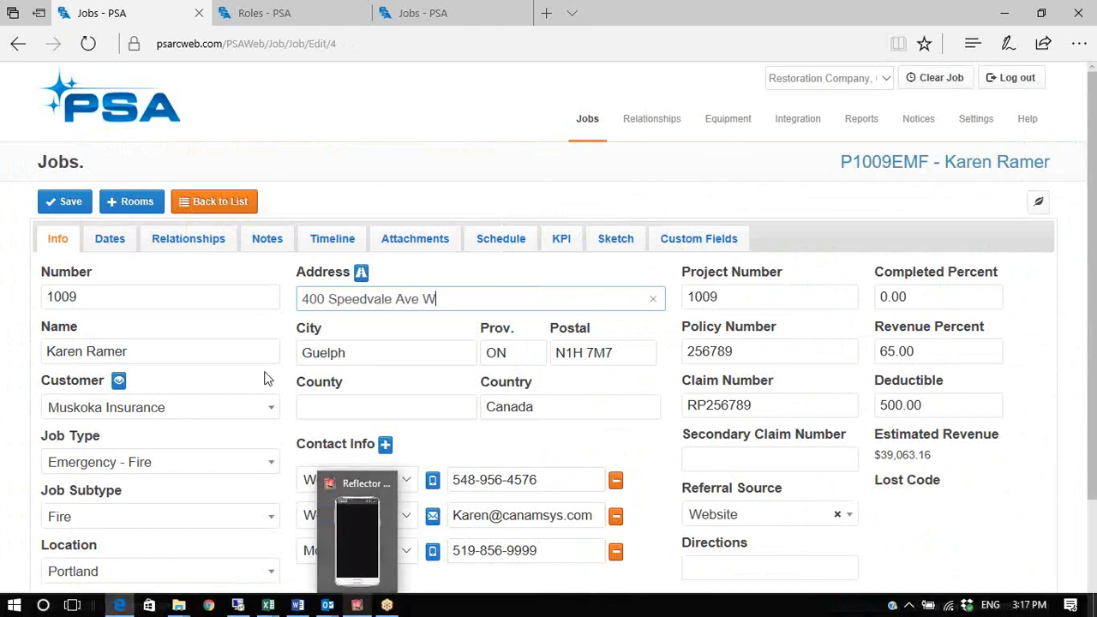
On the Dates tab, set the job's Received date to now, 7/19/2017 3:17 PM
click(109, 239)
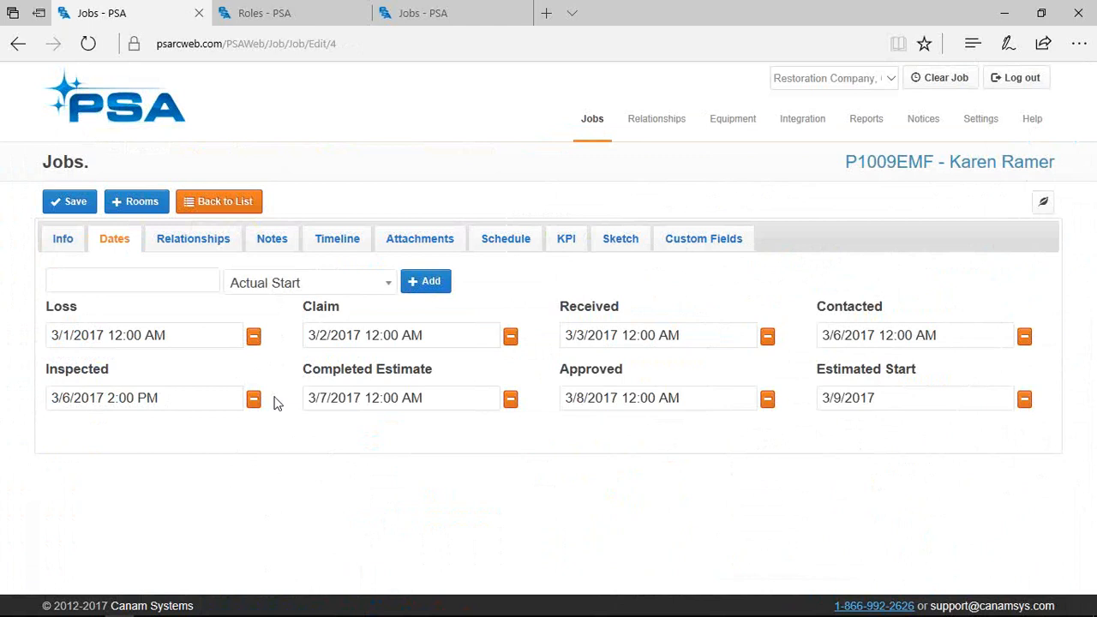
click(699, 335)
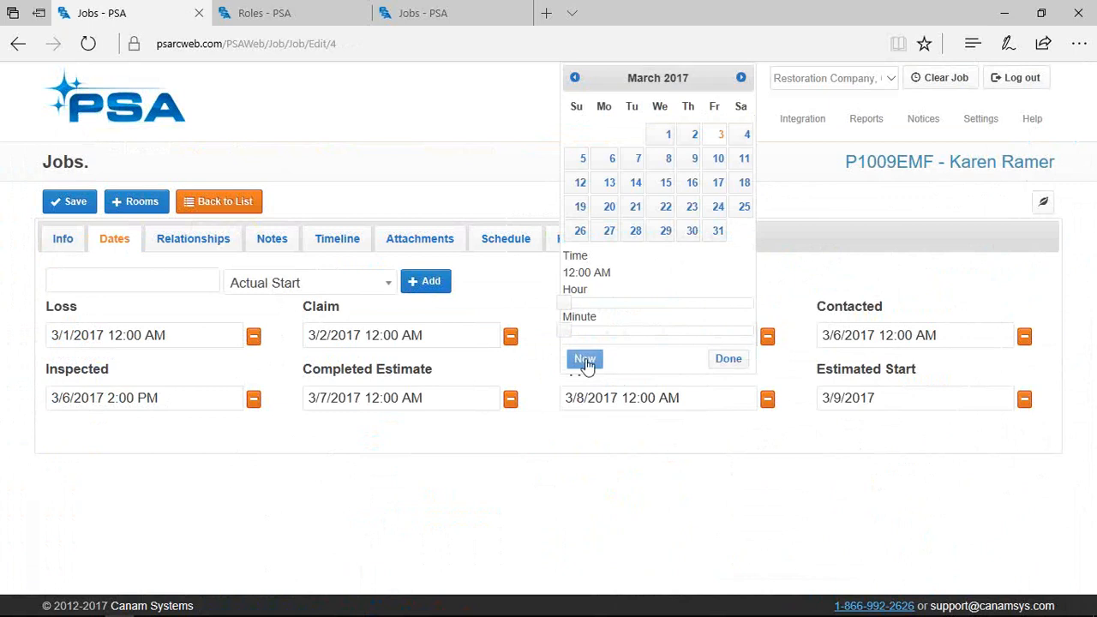
click(585, 361)
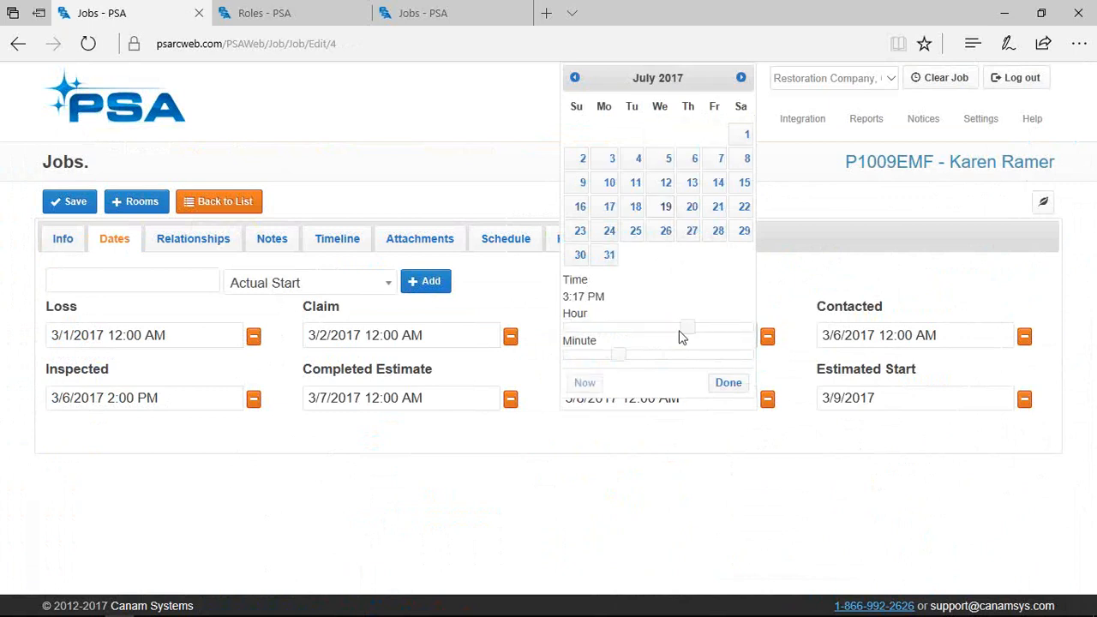
click(729, 385)
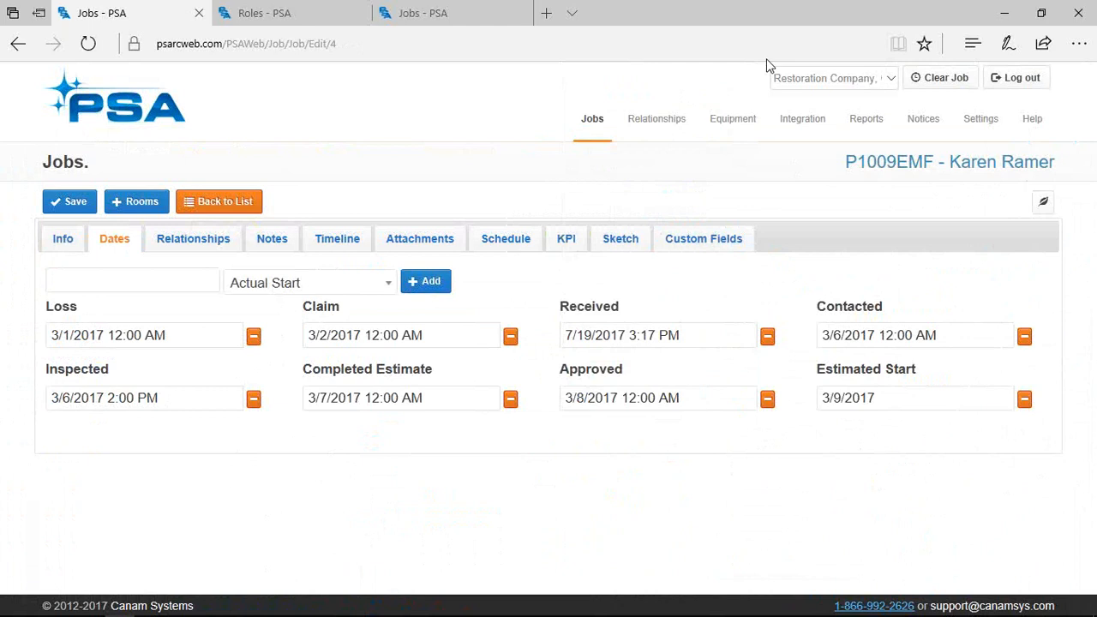
key(alt+Tab)
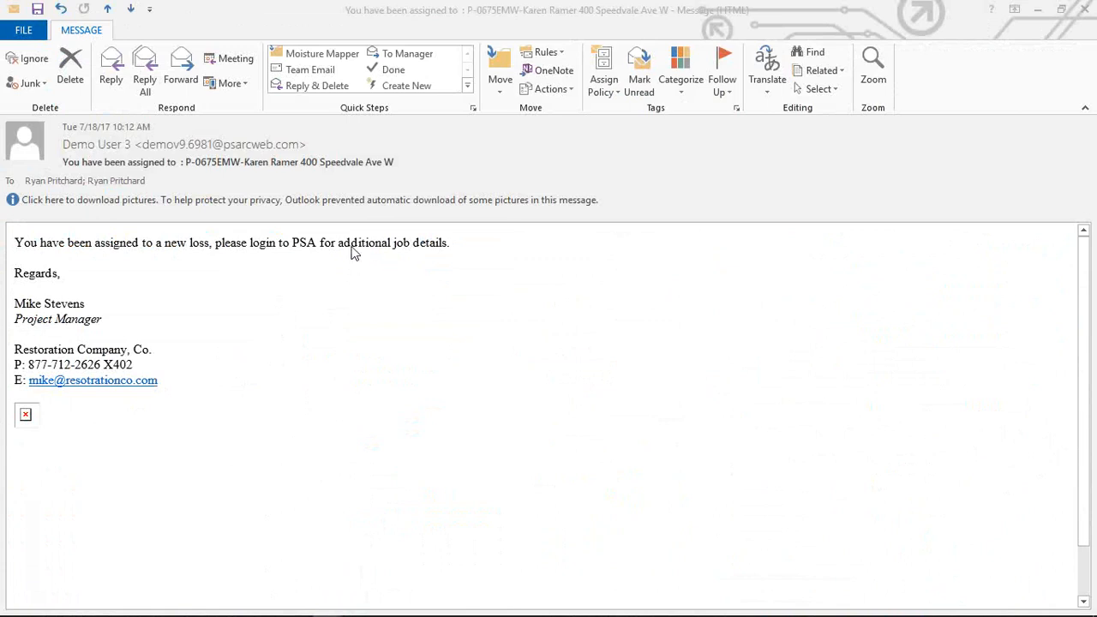
Download the blocked pictures in the job-assignment email
click(191, 206)
click(220, 219)
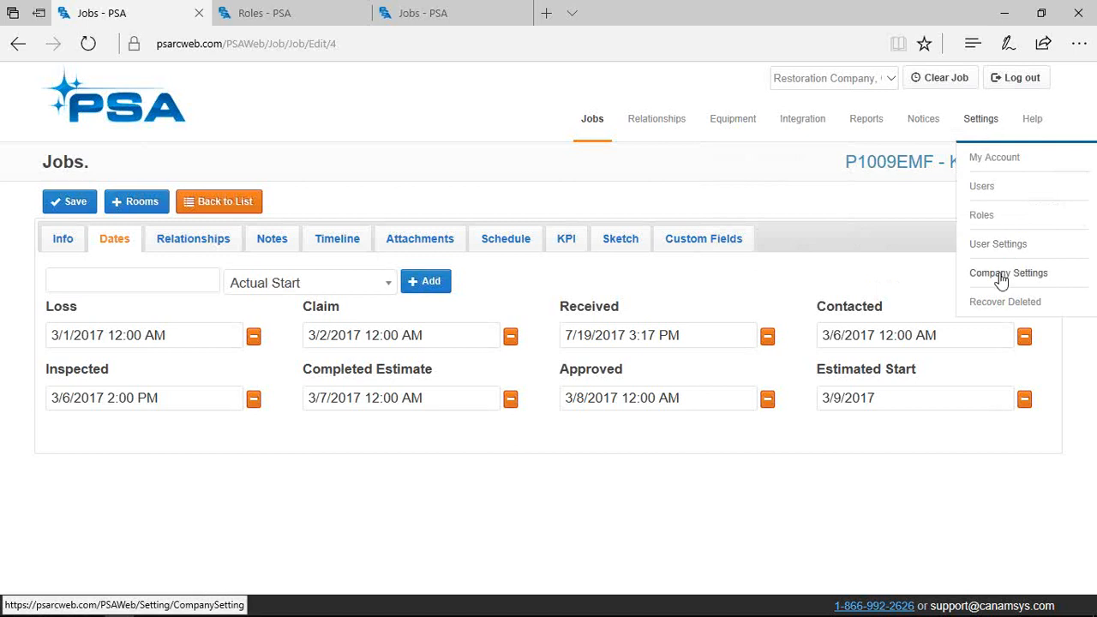
right_click(1002, 275)
click(947, 292)
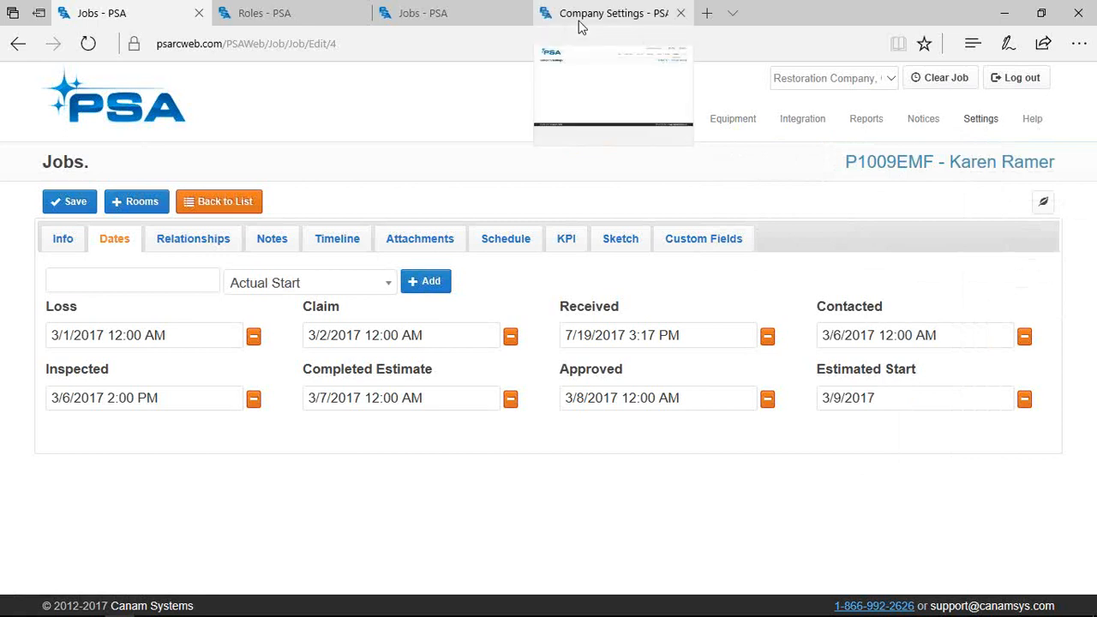
click(591, 16)
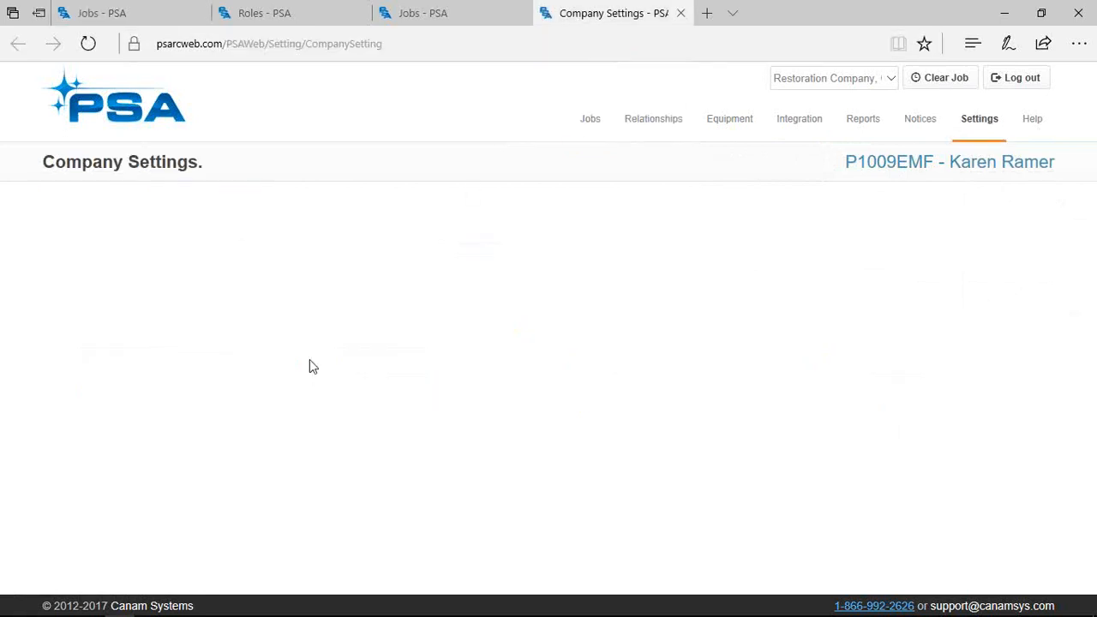
scroll(202, 429, down, 2)
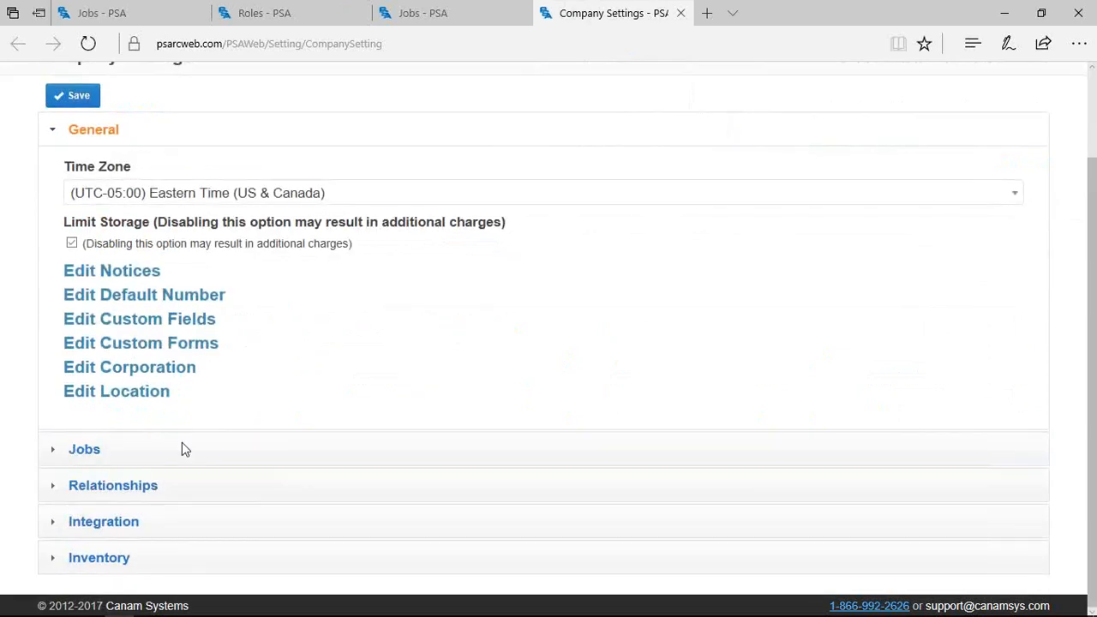
click(183, 450)
scroll(129, 439, down, 7)
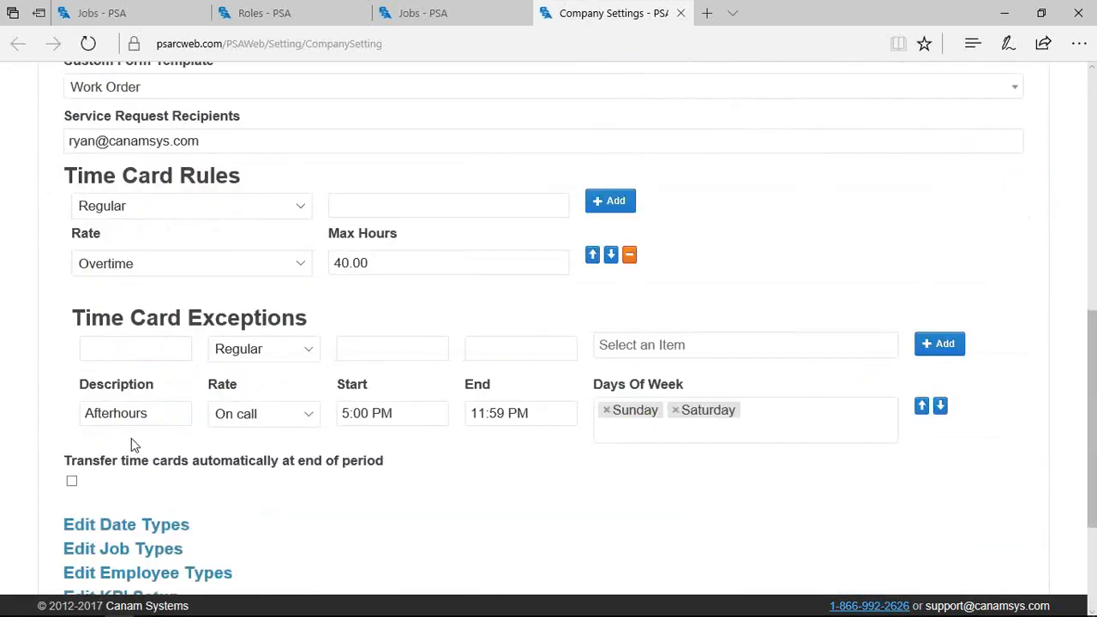
click(128, 359)
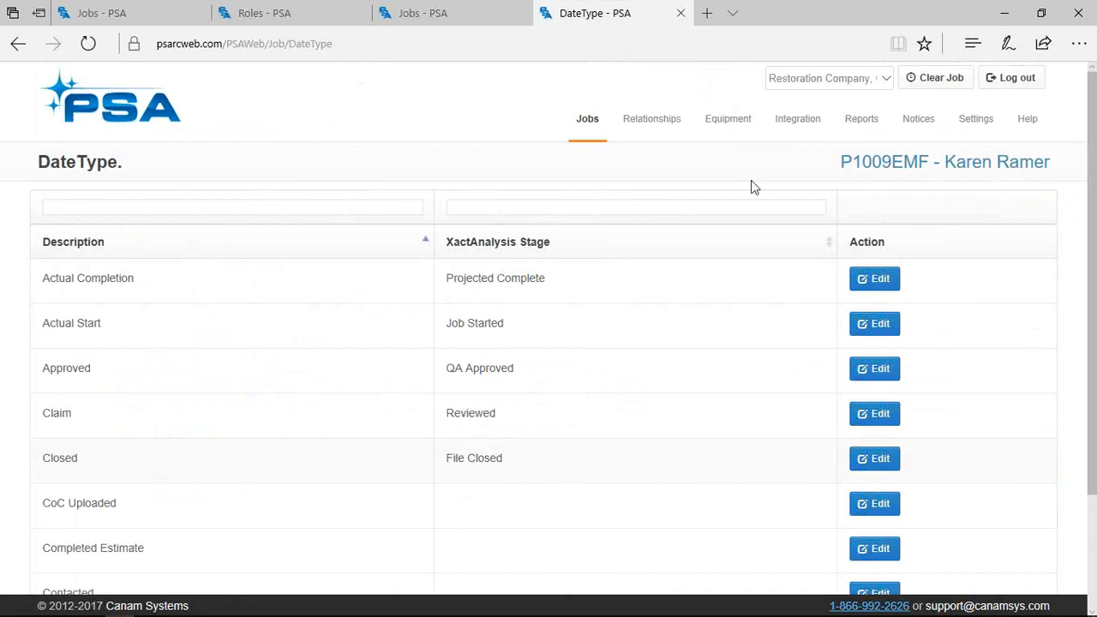
click(681, 13)
click(155, 20)
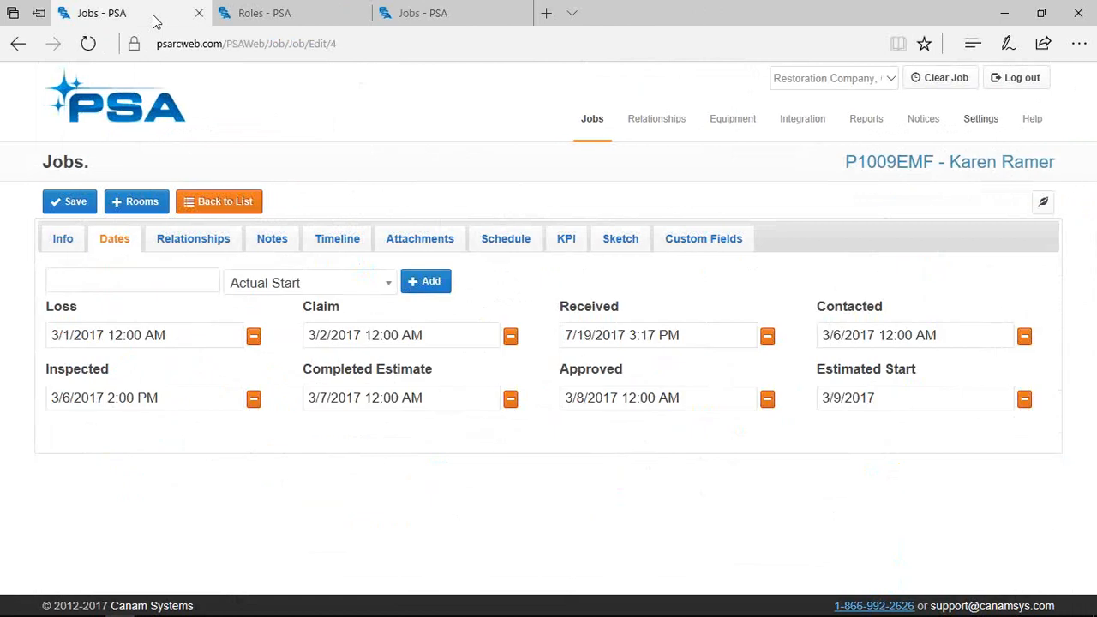
Check the job's related employees, then review the Office Manager's record and its employee types list
click(176, 255)
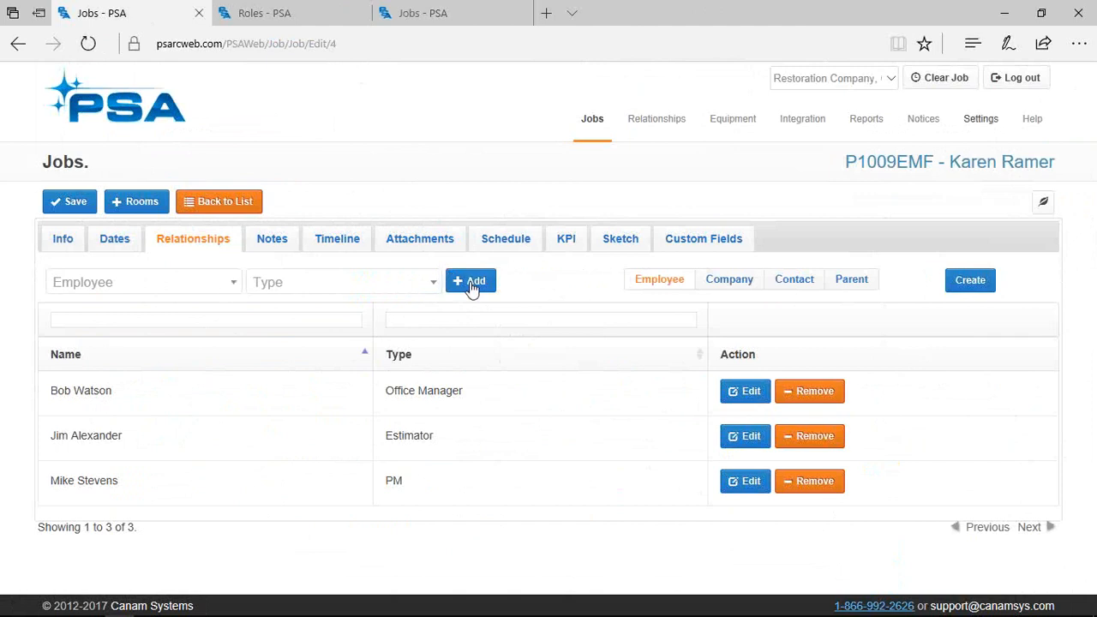
click(228, 285)
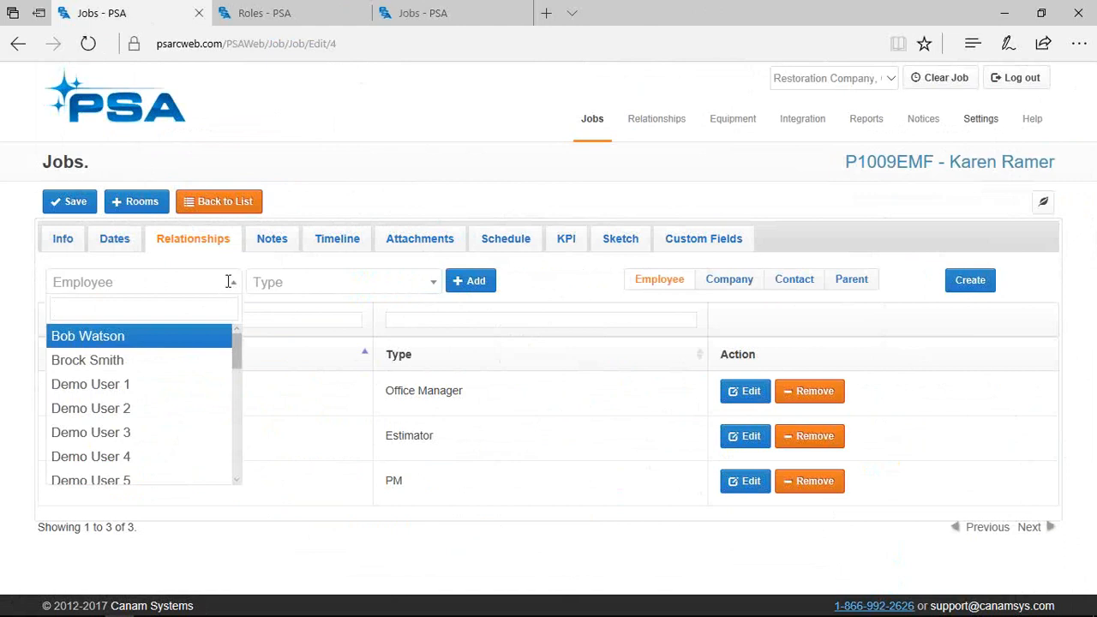
click(593, 311)
click(751, 397)
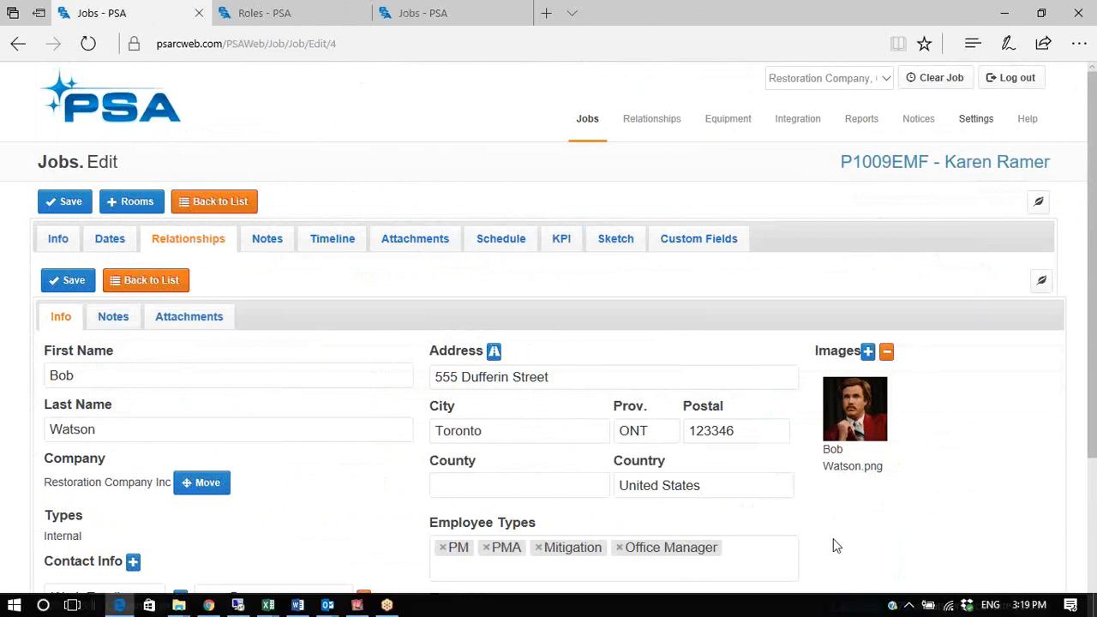
scroll(806, 527, down, 1)
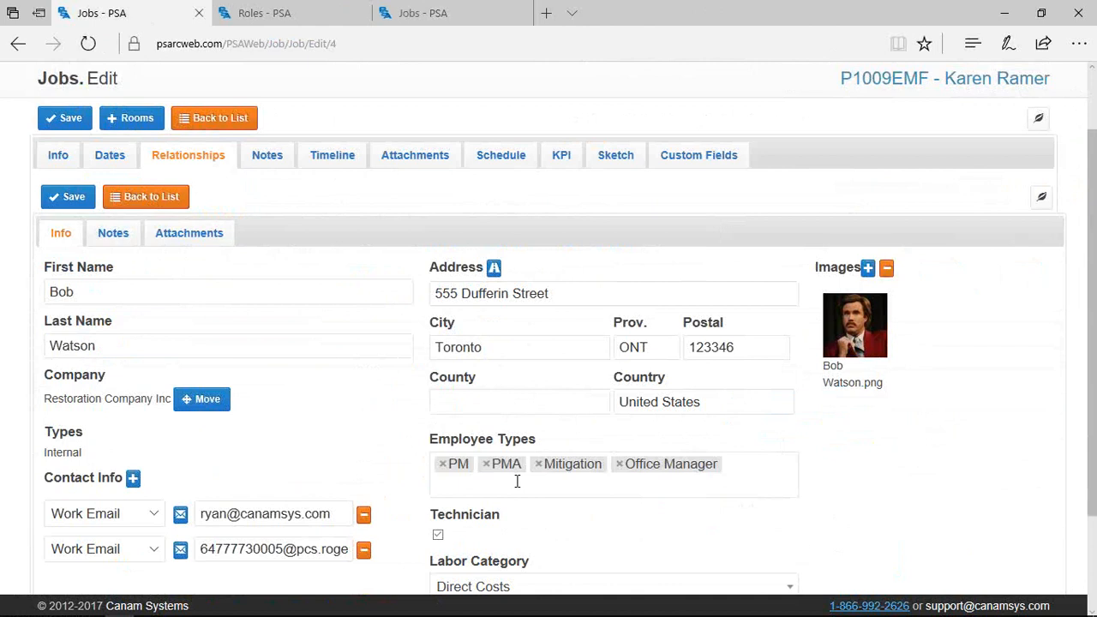
click(517, 482)
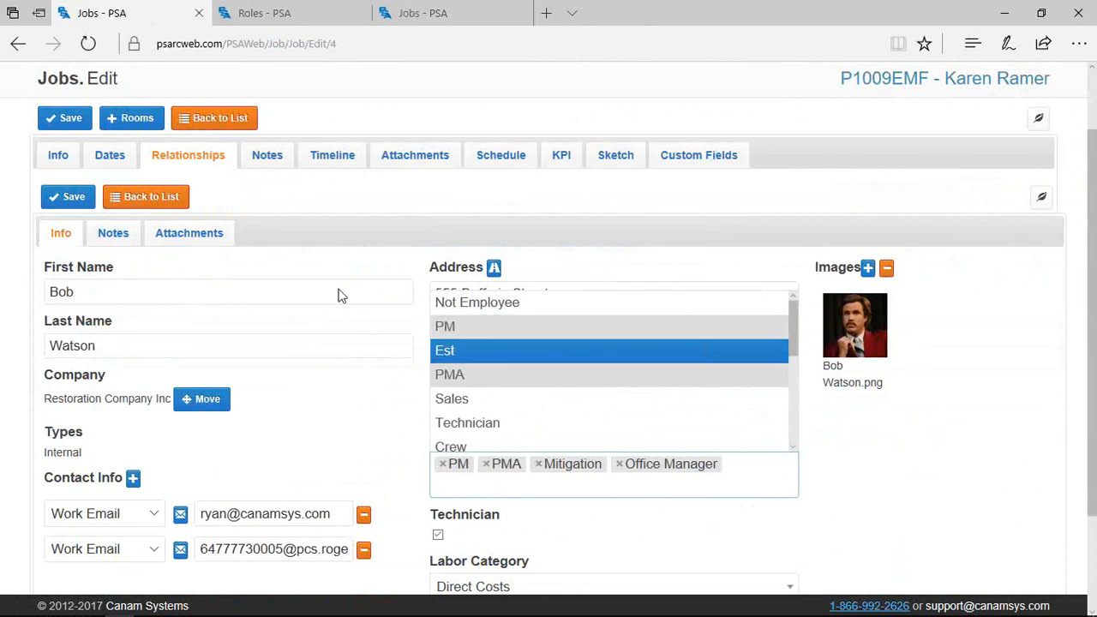
click(158, 211)
Open the customer contact's record from the job's contacts and select its portal login URL
click(159, 213)
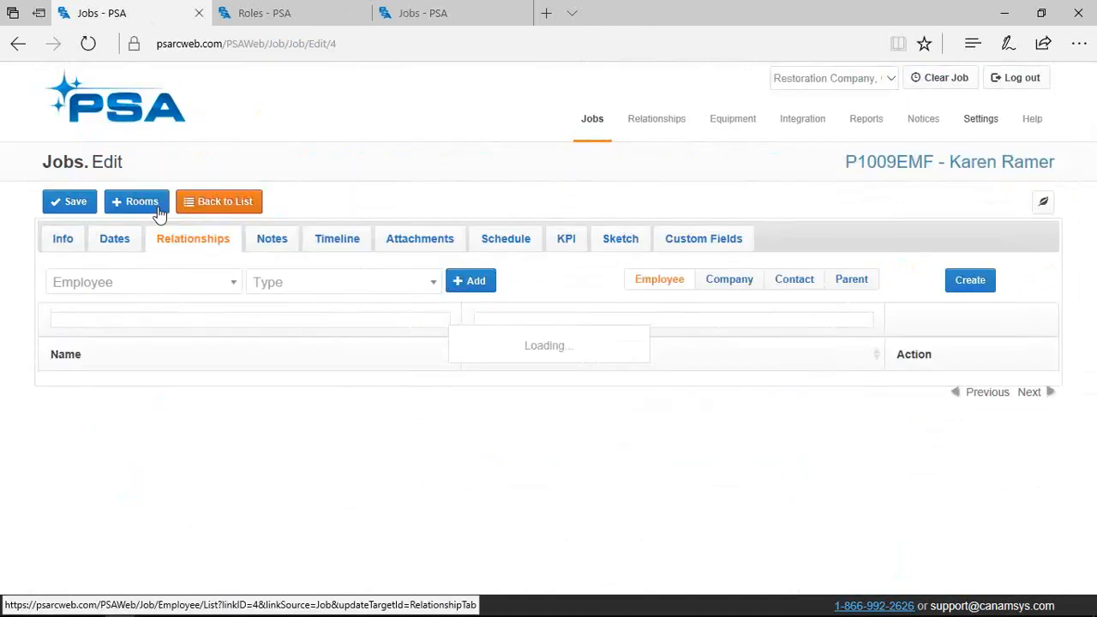
click(785, 287)
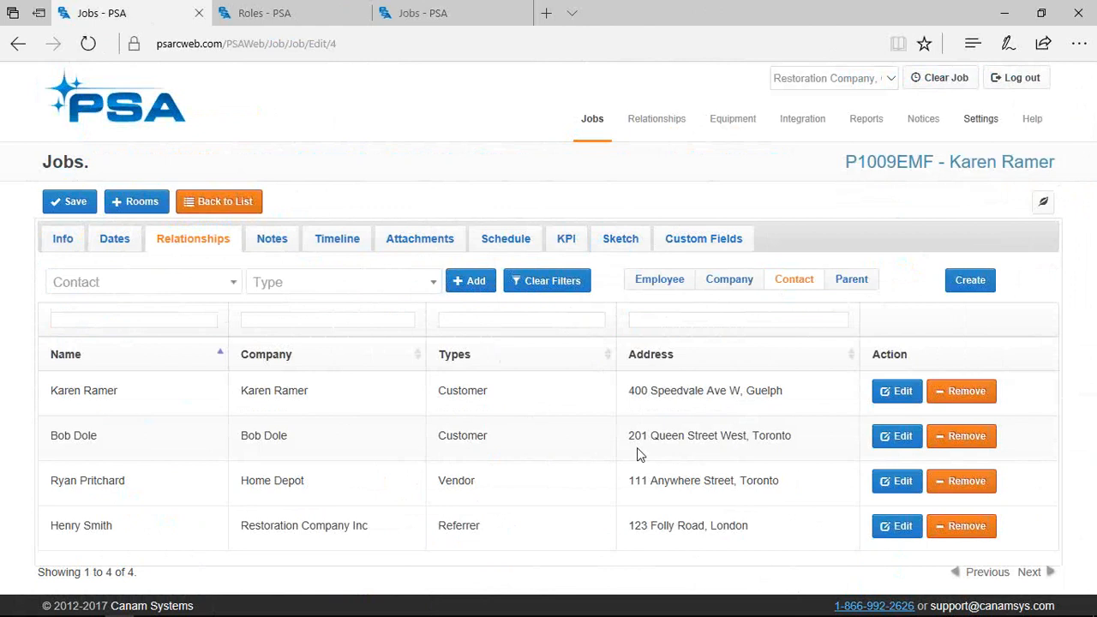
click(892, 391)
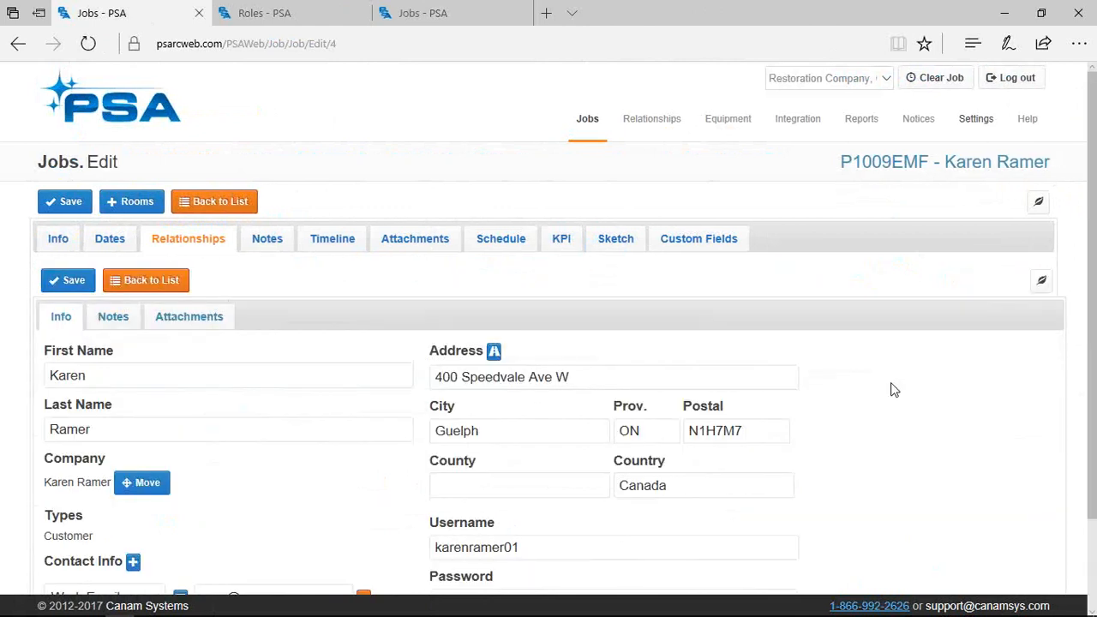
scroll(651, 439, down, 2)
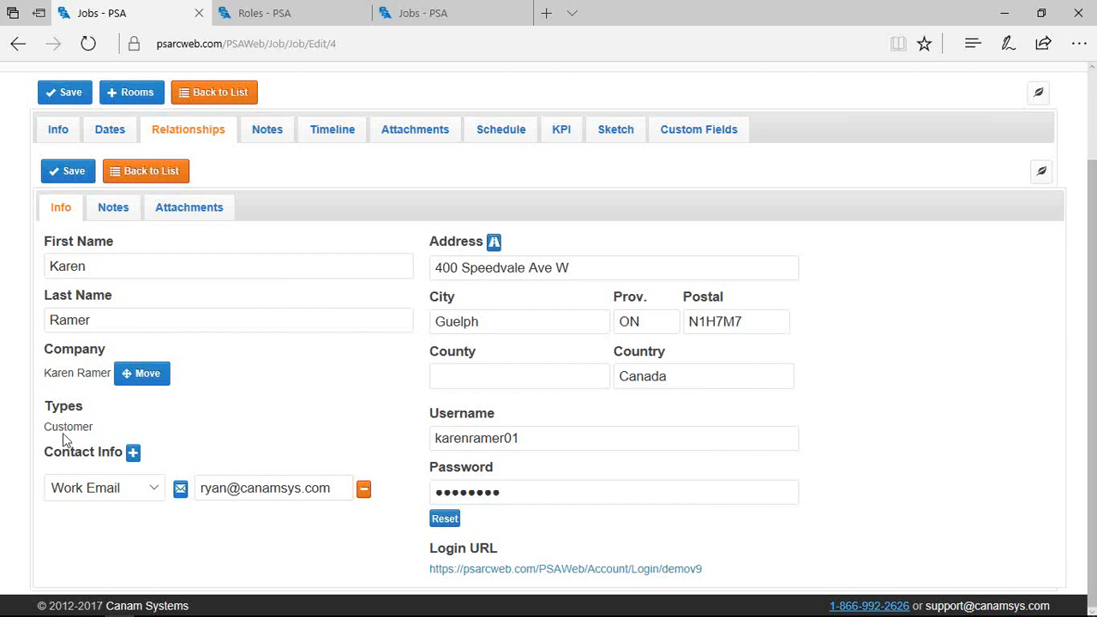
scroll(63, 437, up, 1)
scroll(64, 439, up, 1)
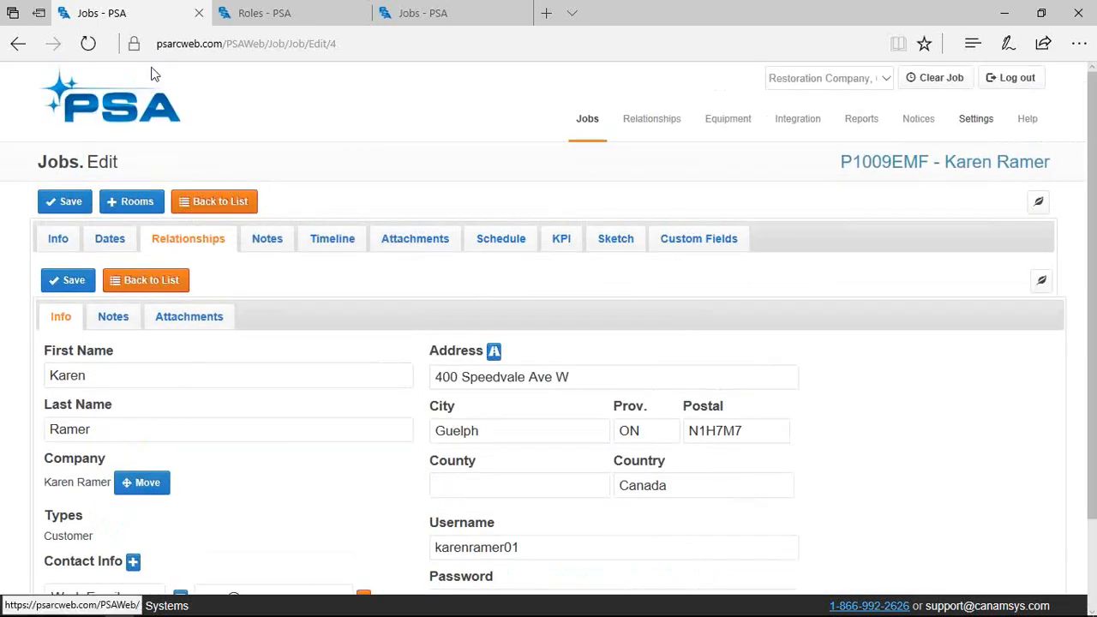
click(113, 283)
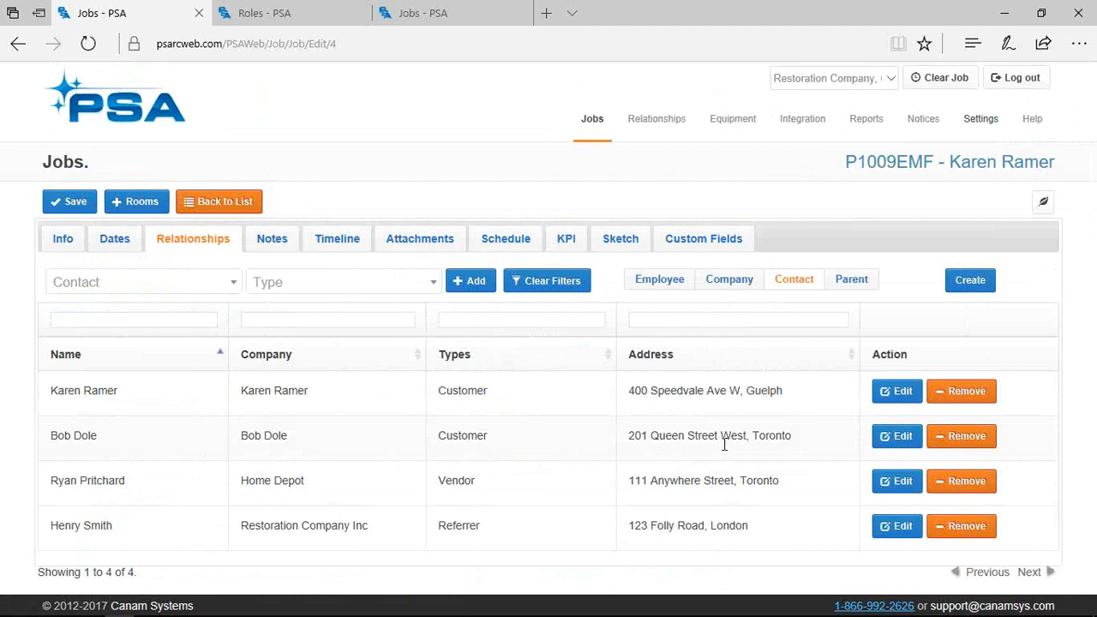
click(911, 393)
scroll(578, 420, down, 2)
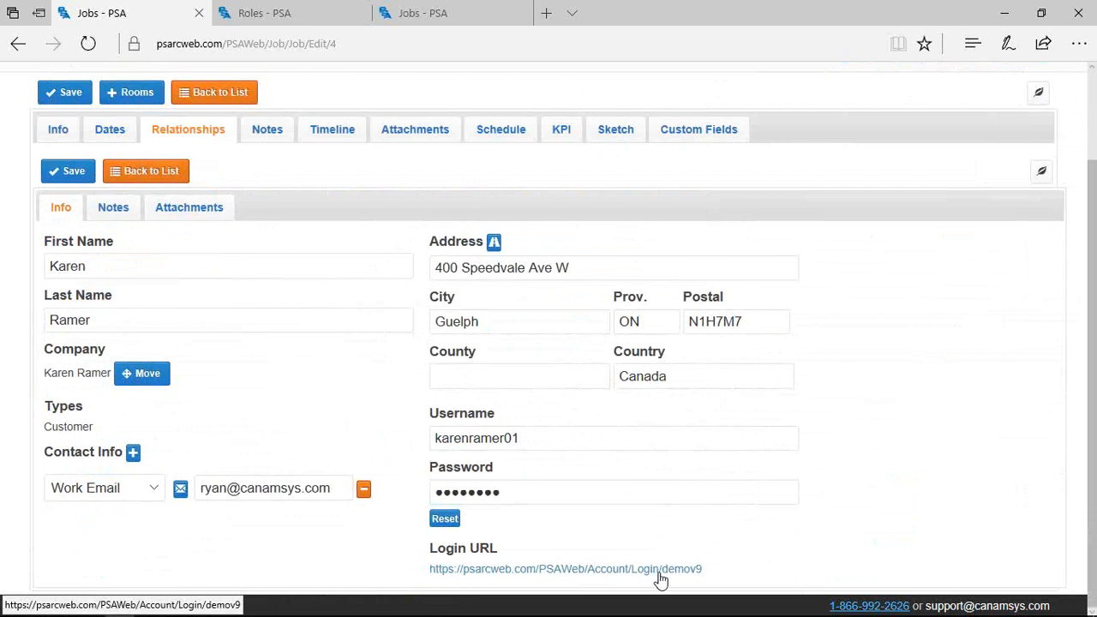
drag(669, 571, 502, 581)
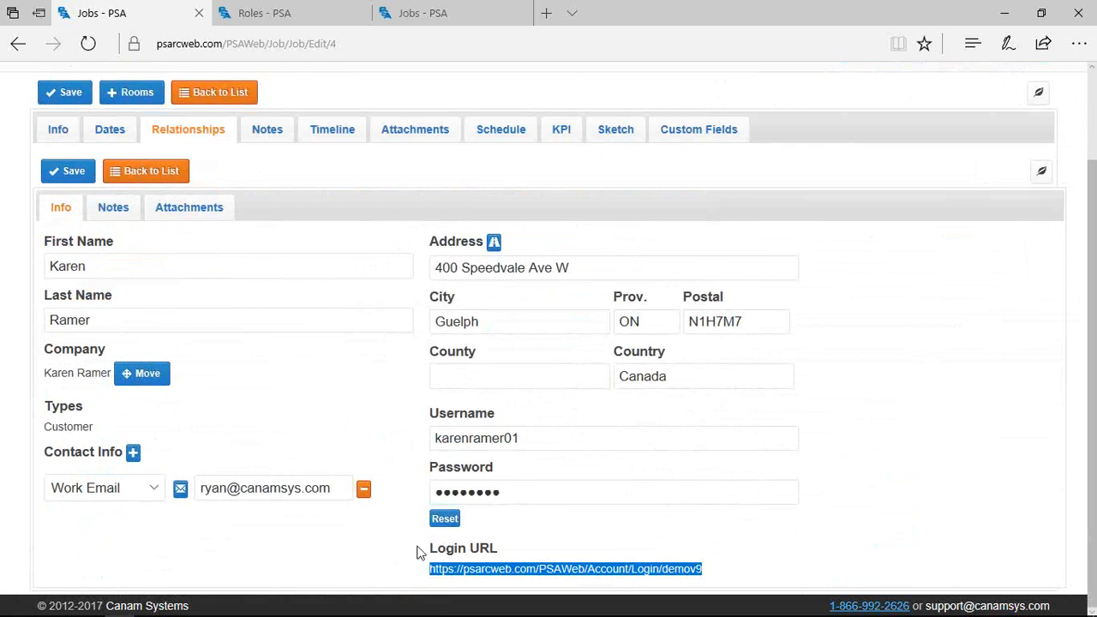
In Chrome, fill in the customer's saved username on the portal login page
mouse_move(243, 614)
click(208, 605)
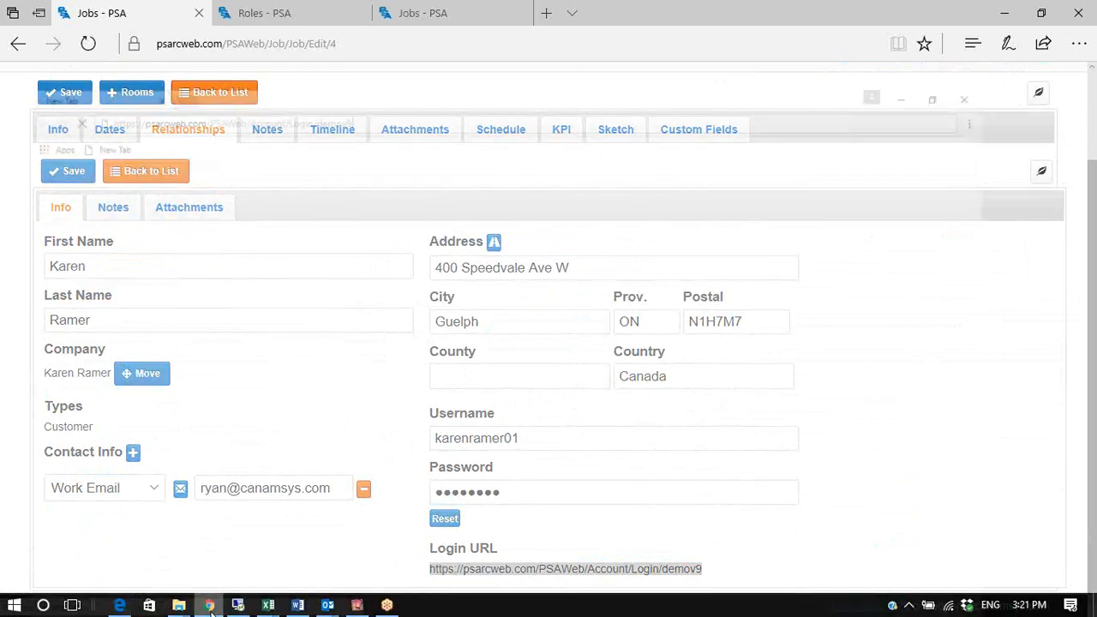
click(79, 221)
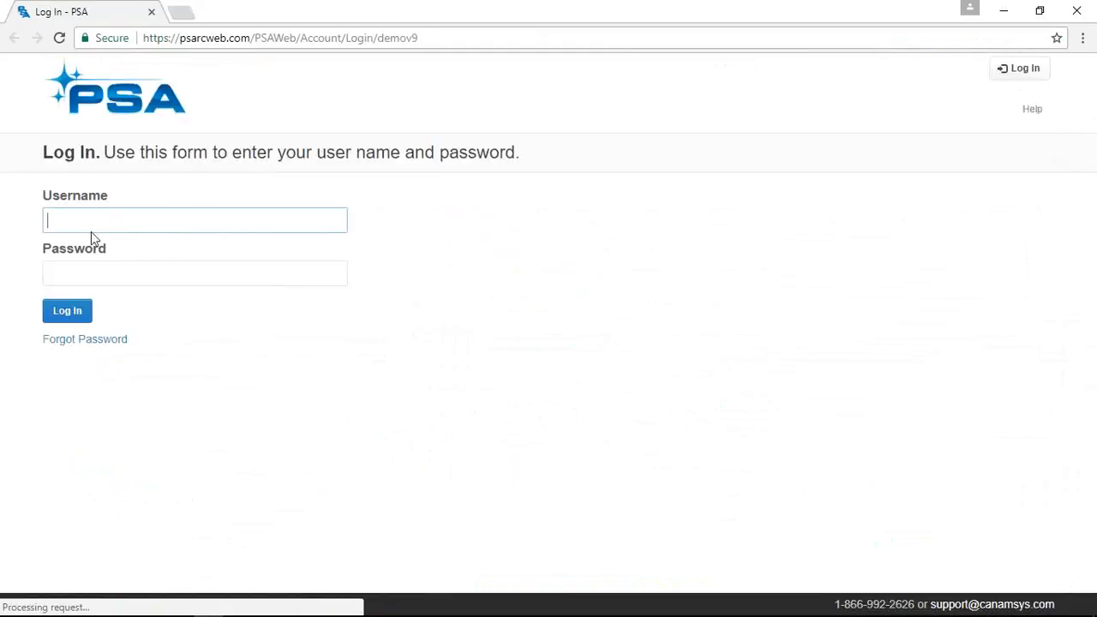
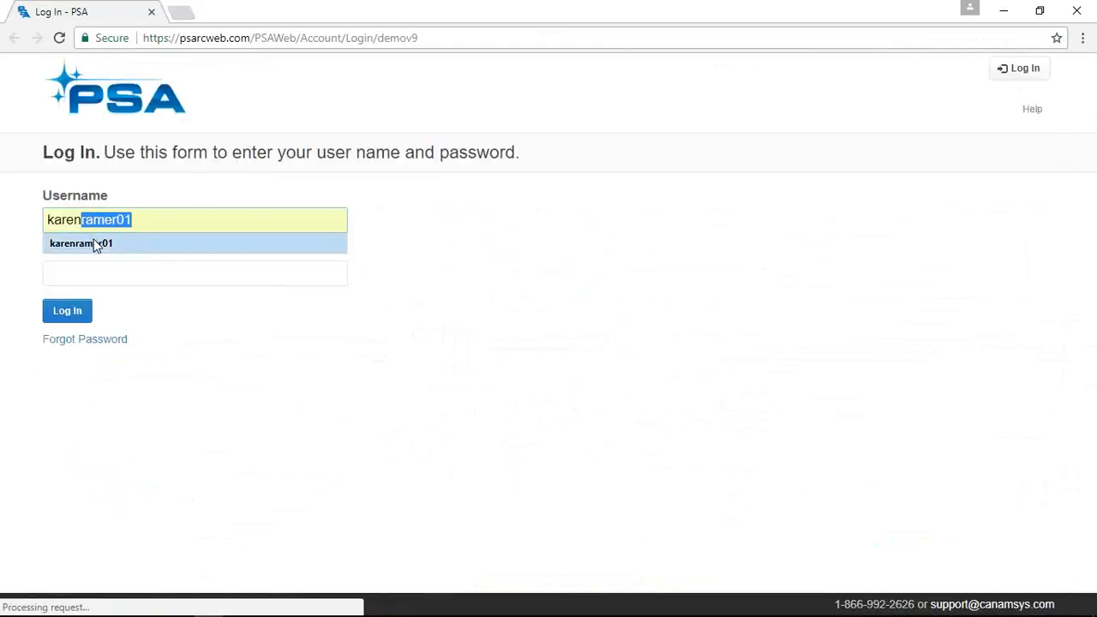
click(96, 243)
Enter the customer's password, correcting a mistyped attempt, and sign in to the portal
click(70, 274)
text(•••••••)
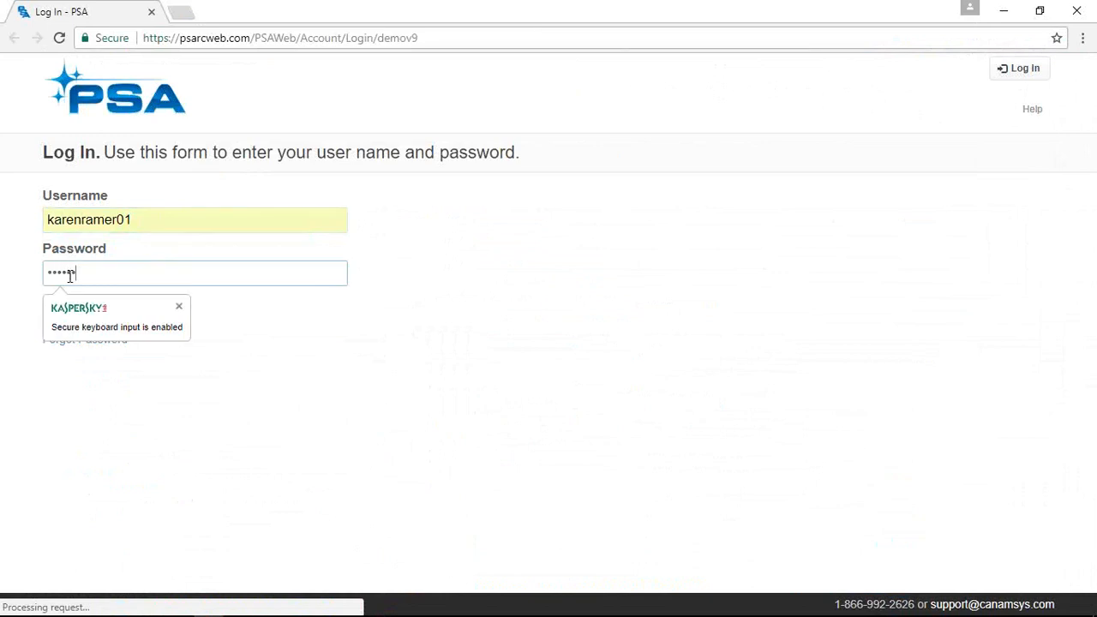
text(••)
key(Tab)
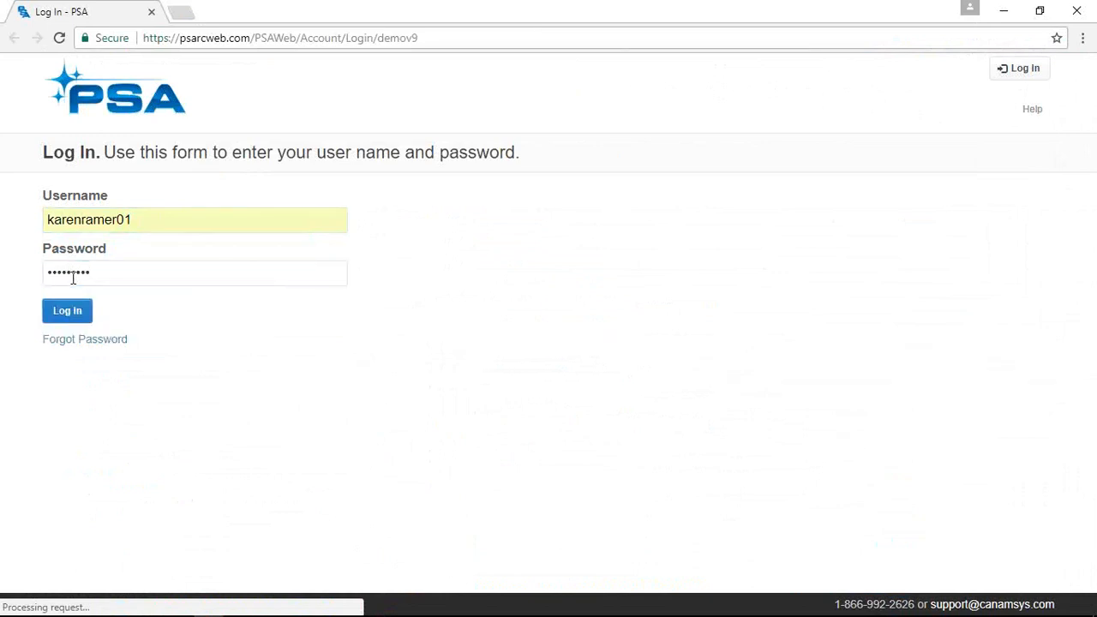
double_click(107, 271)
text(•••••)
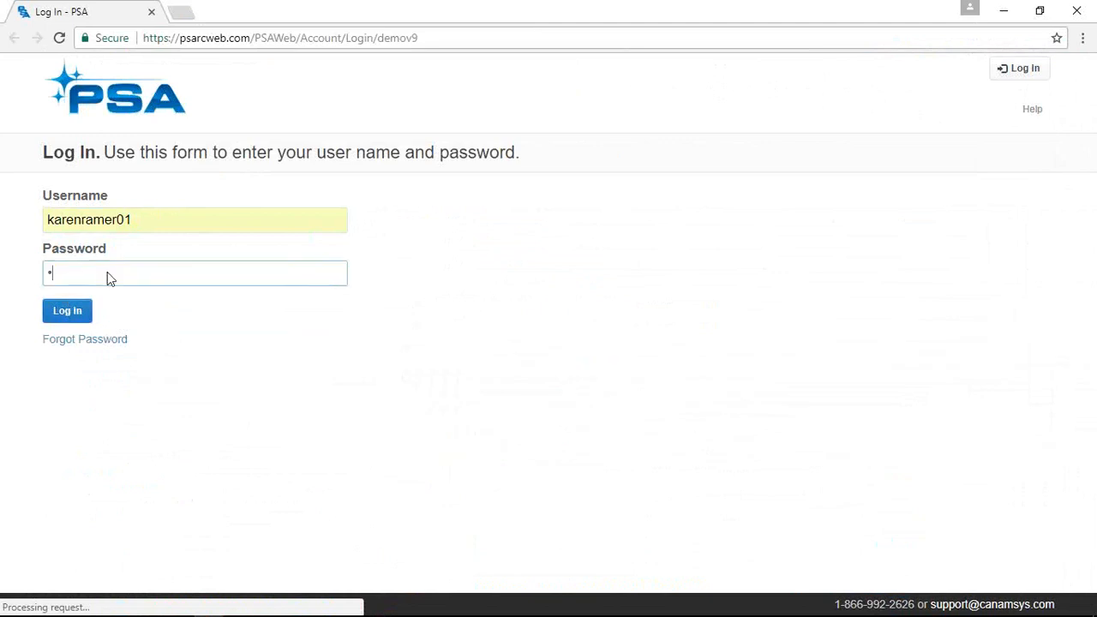
key(BackSpace)
key(BackSpace)
key(BackSpace)
key(BackSpace)
key(BackSpace)
text(••••••••)
key(Tab)
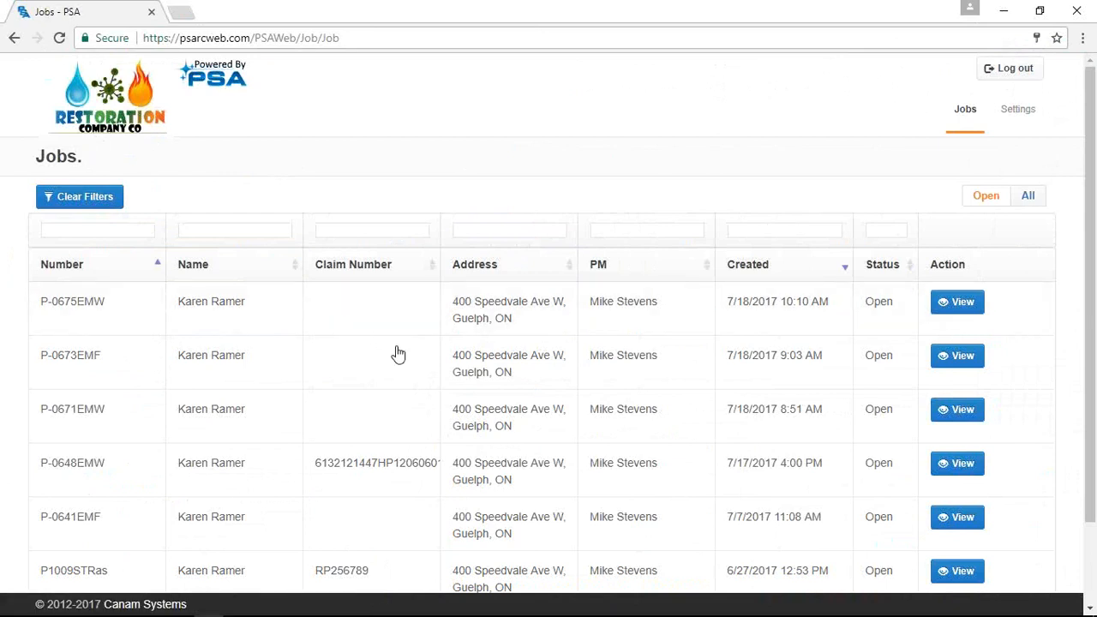
Open job P1009EMF in the portal and look over its notes and timeline
scroll(459, 439, down, 2)
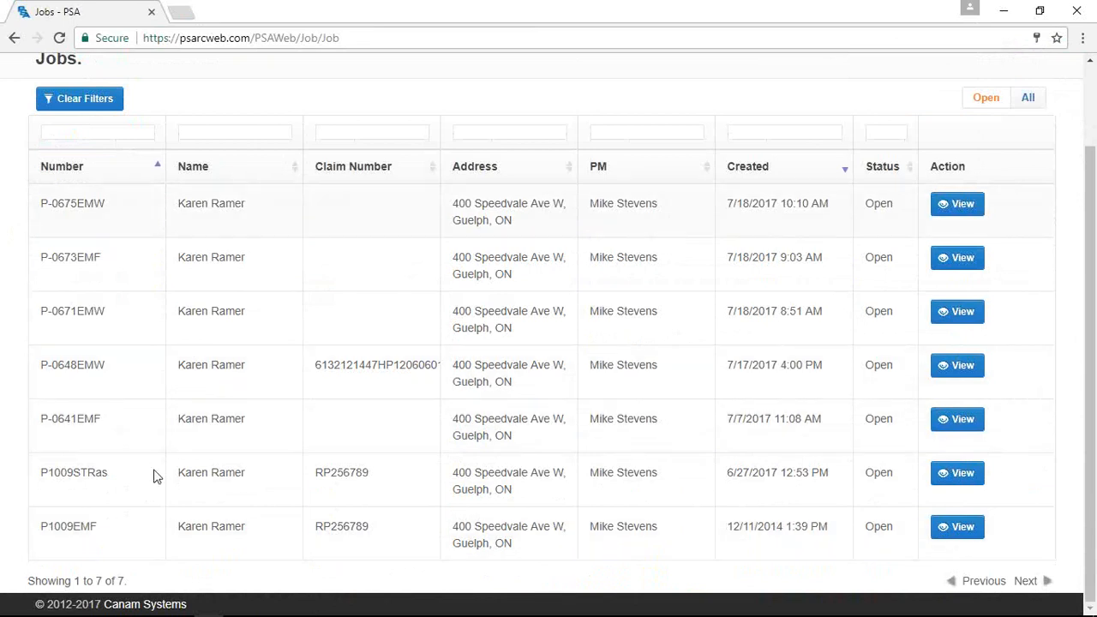
click(960, 526)
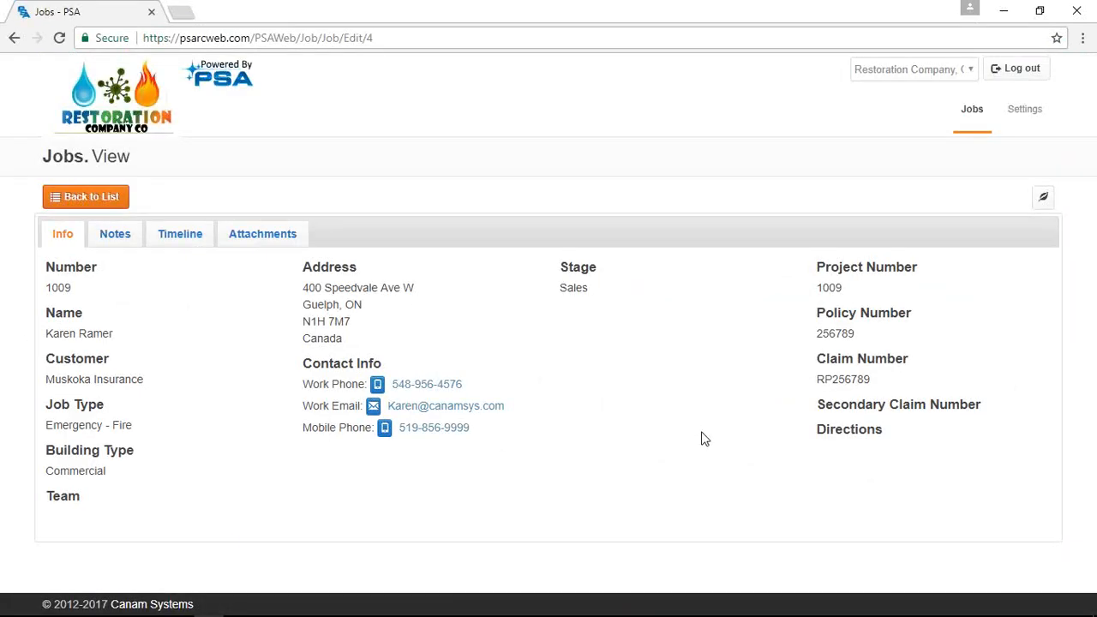
drag(363, 290, 305, 319)
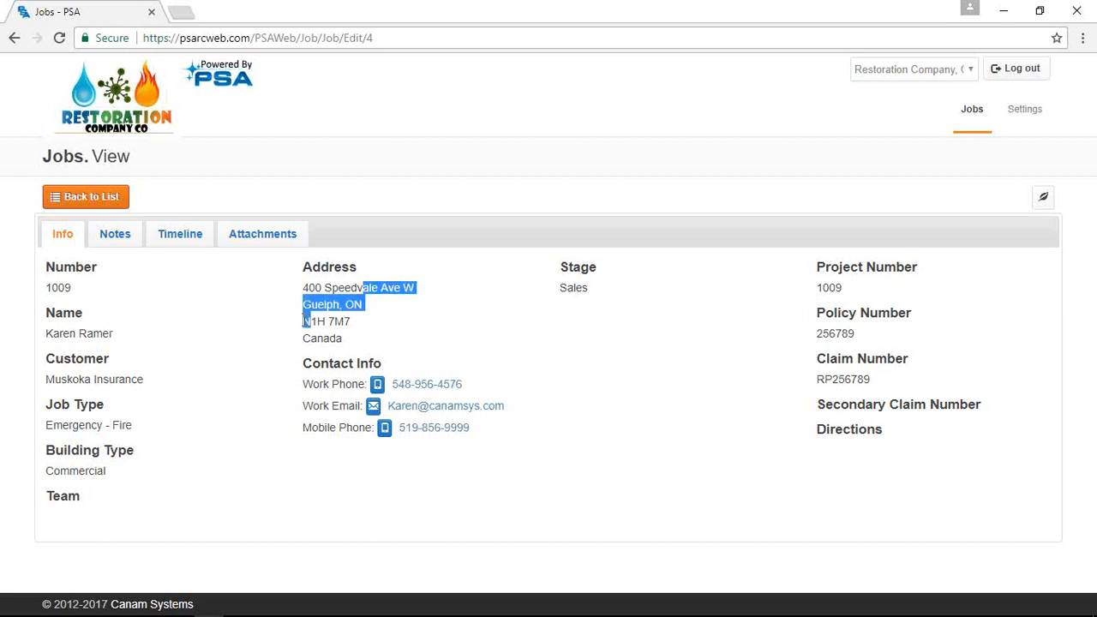
click(120, 245)
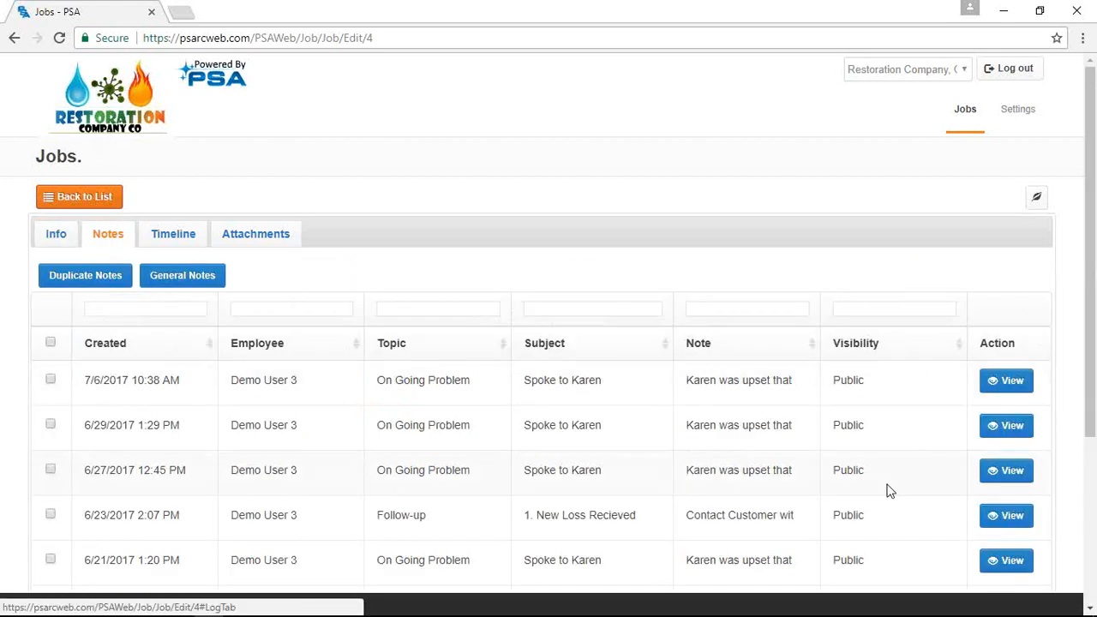
key(Tab)
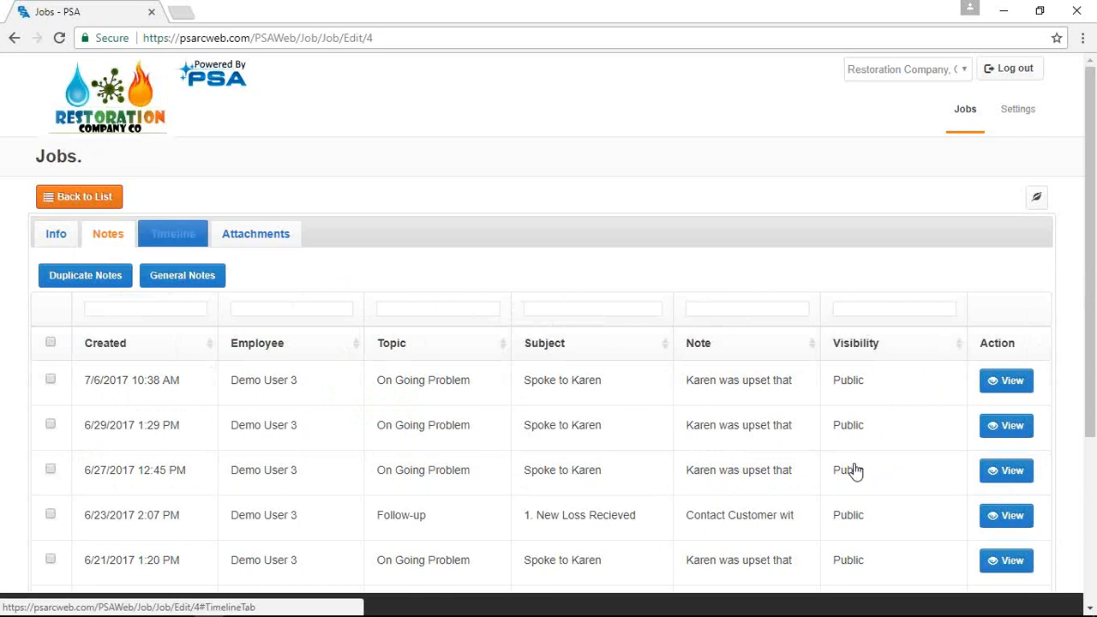
click(172, 232)
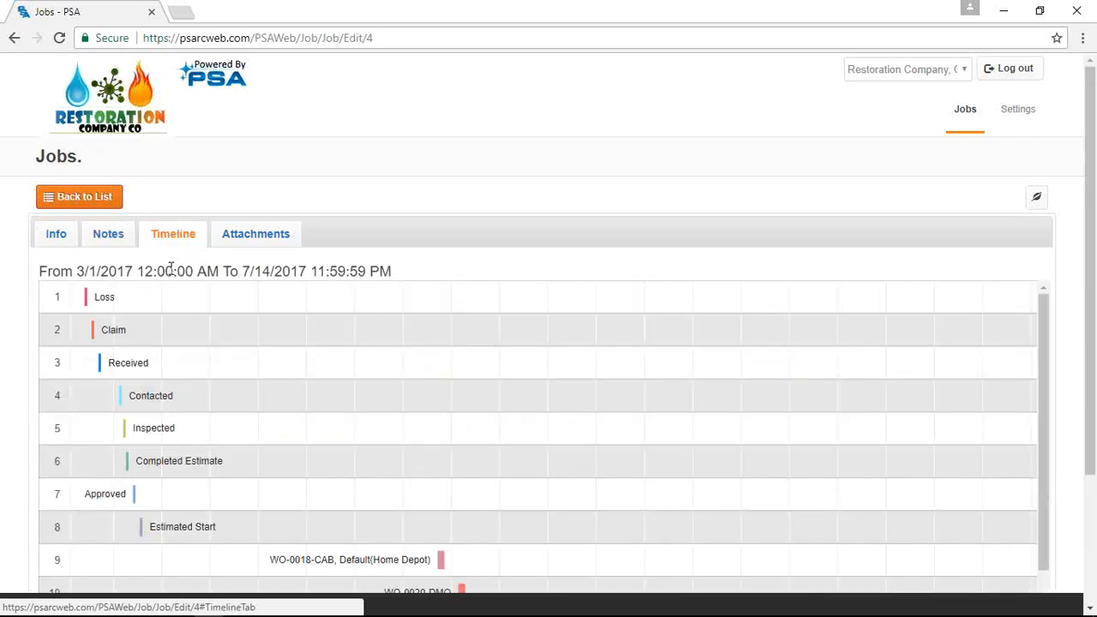
scroll(388, 476, down, 1)
scroll(388, 475, down, 1)
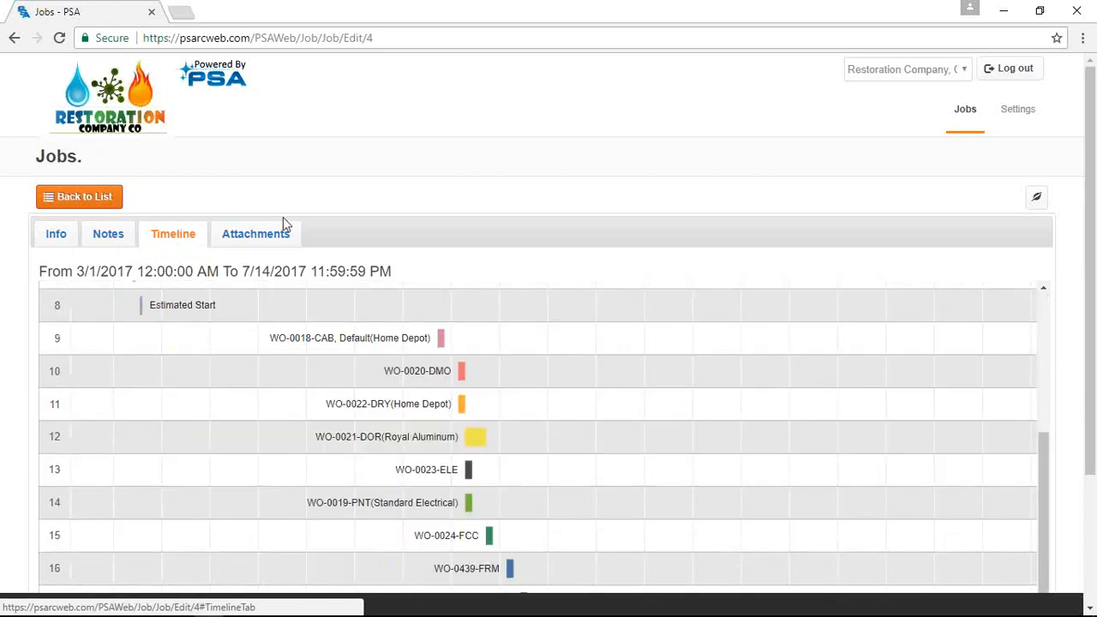
Preview the House Burnt.jpg attachment and the next photo, then show the service request list
click(278, 228)
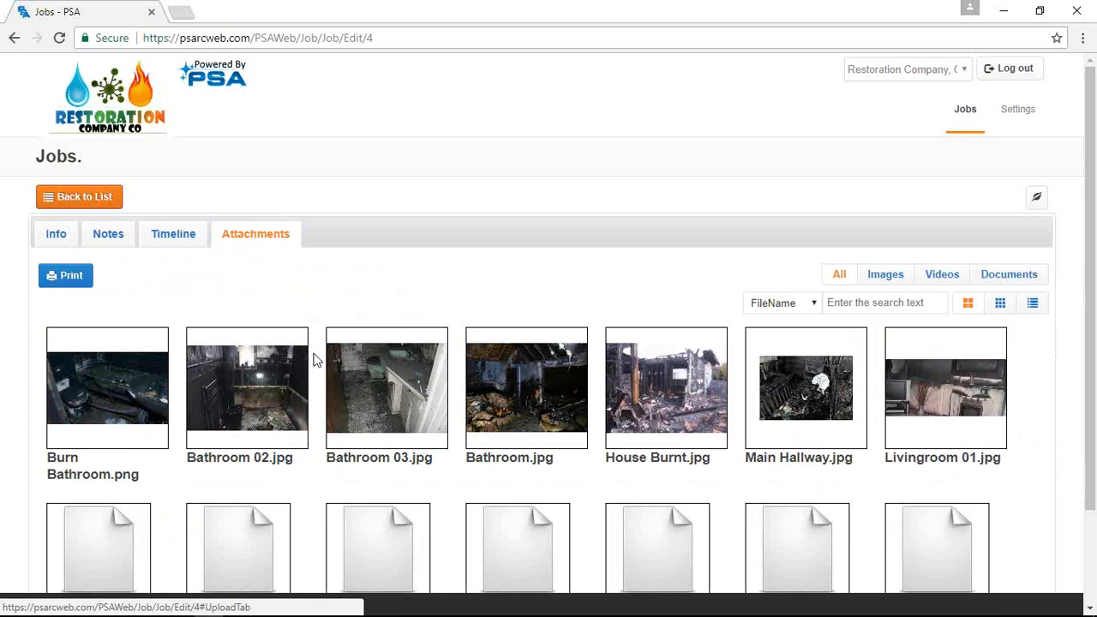
click(635, 395)
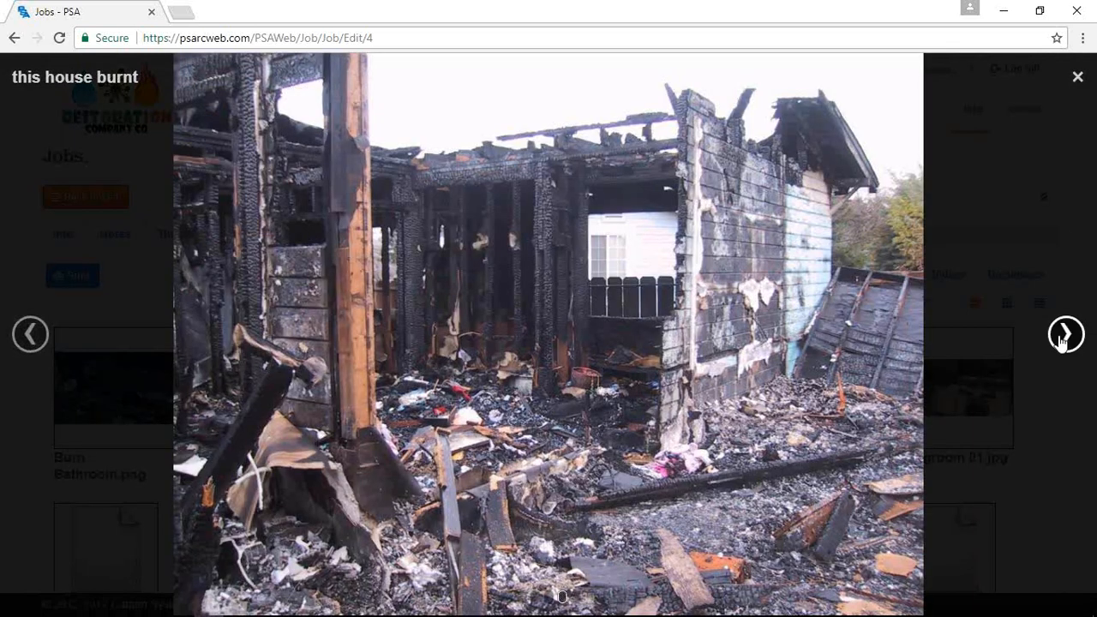
click(1063, 339)
click(1077, 79)
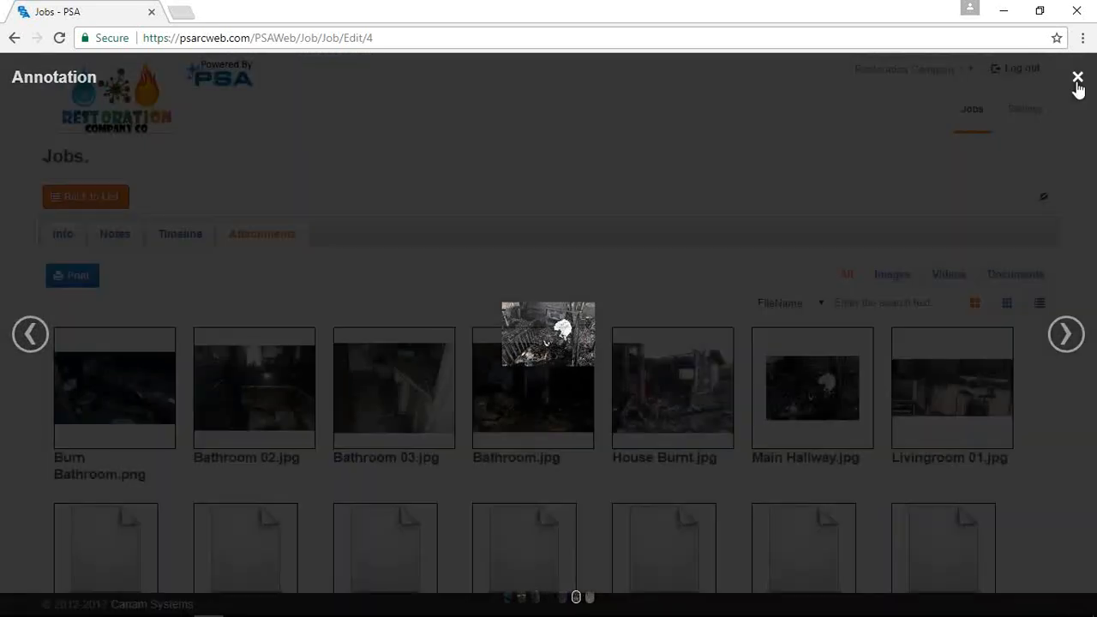
click(984, 183)
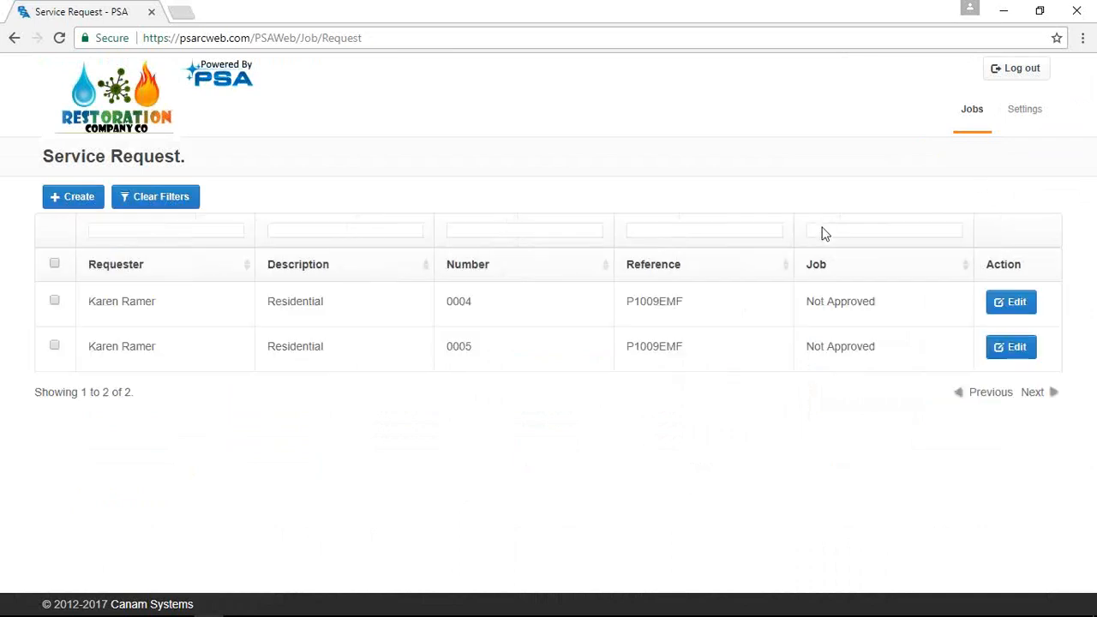
Back out of the new service request and reopen job P1009EMF's timeline from the Jobs list
click(73, 200)
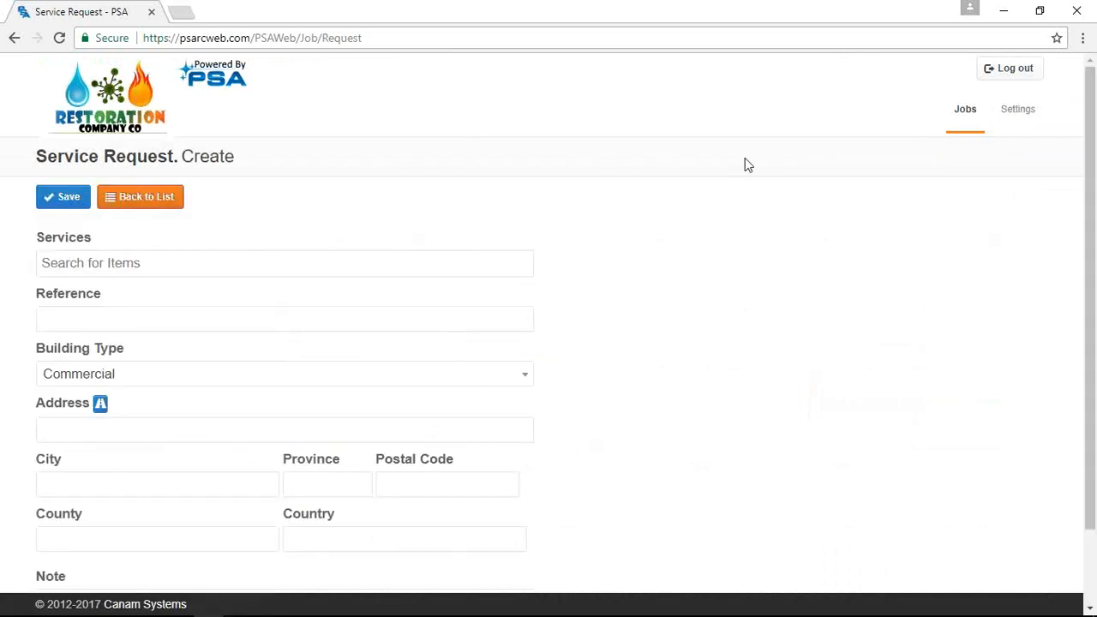
click(142, 202)
mouse_move(1045, 139)
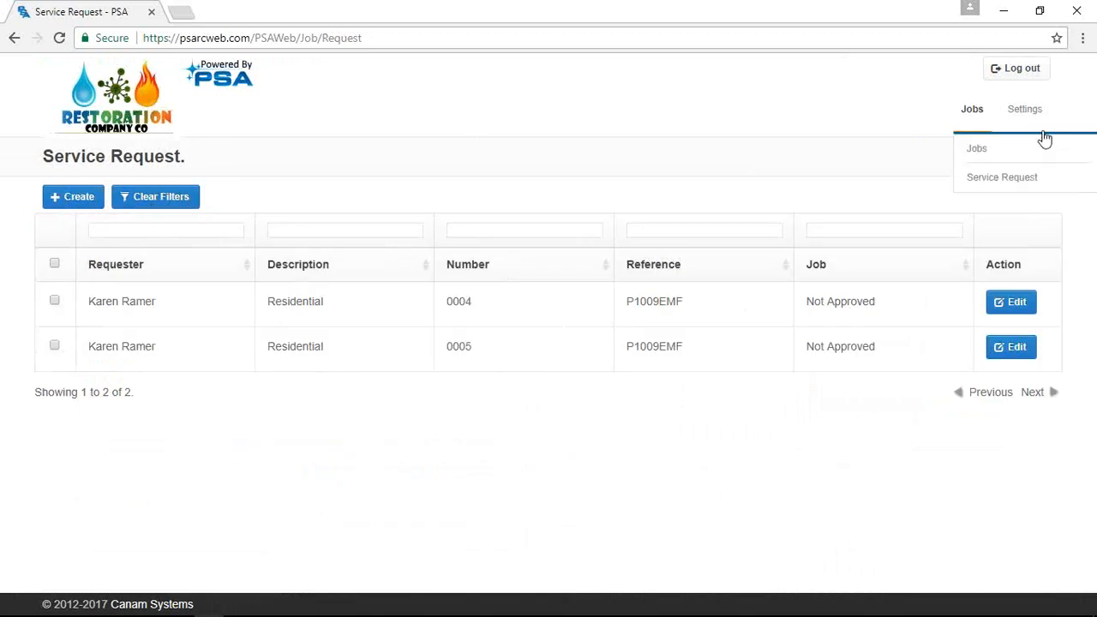
click(975, 147)
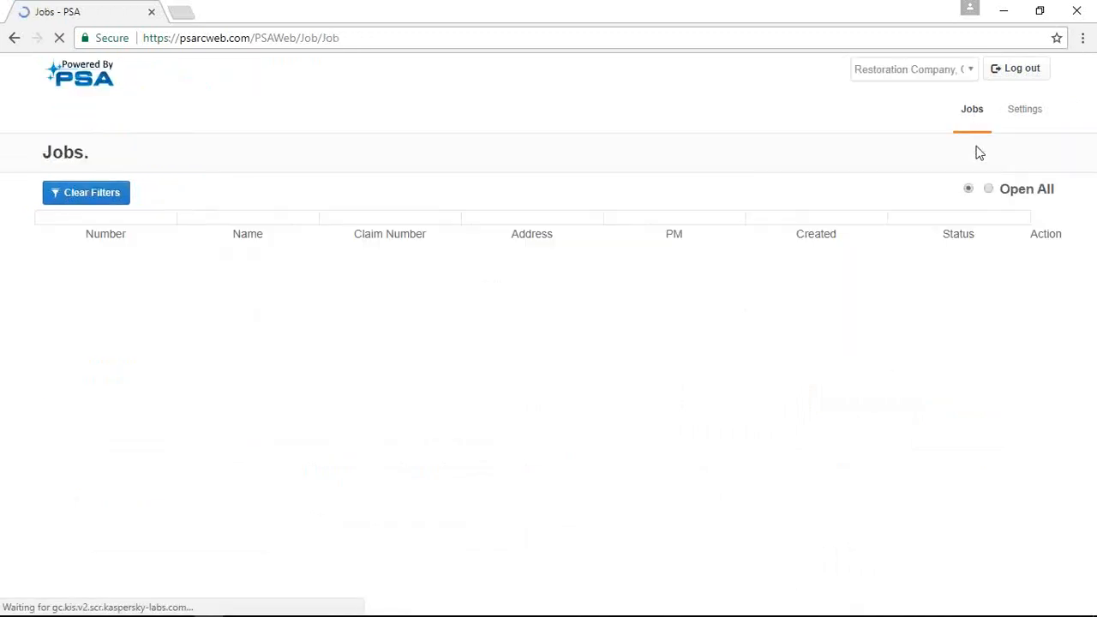
scroll(977, 471, down, 2)
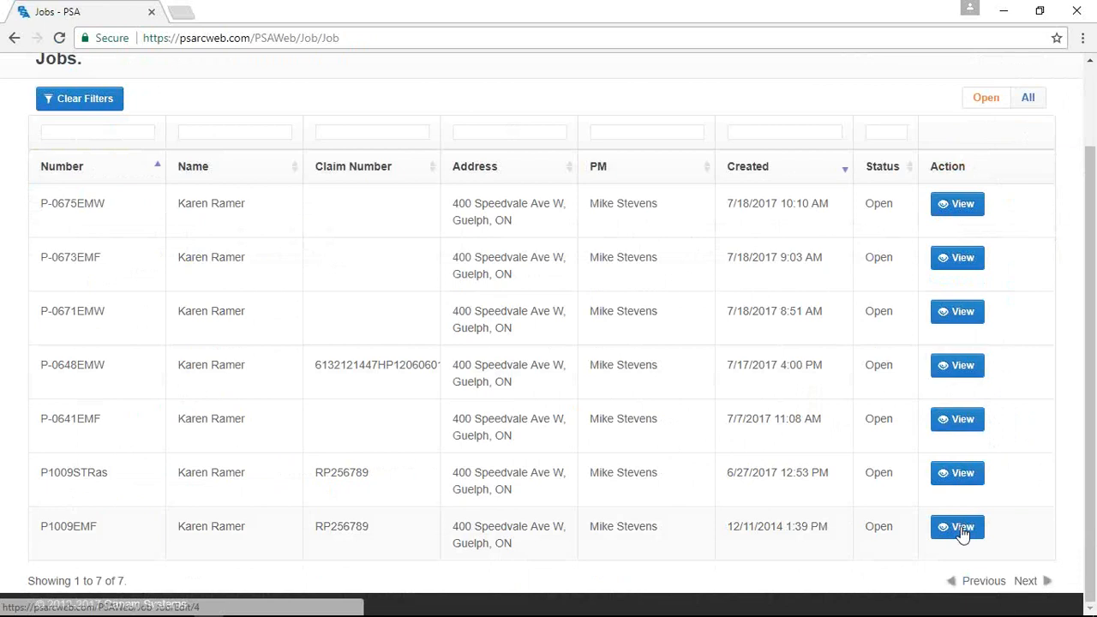
click(960, 529)
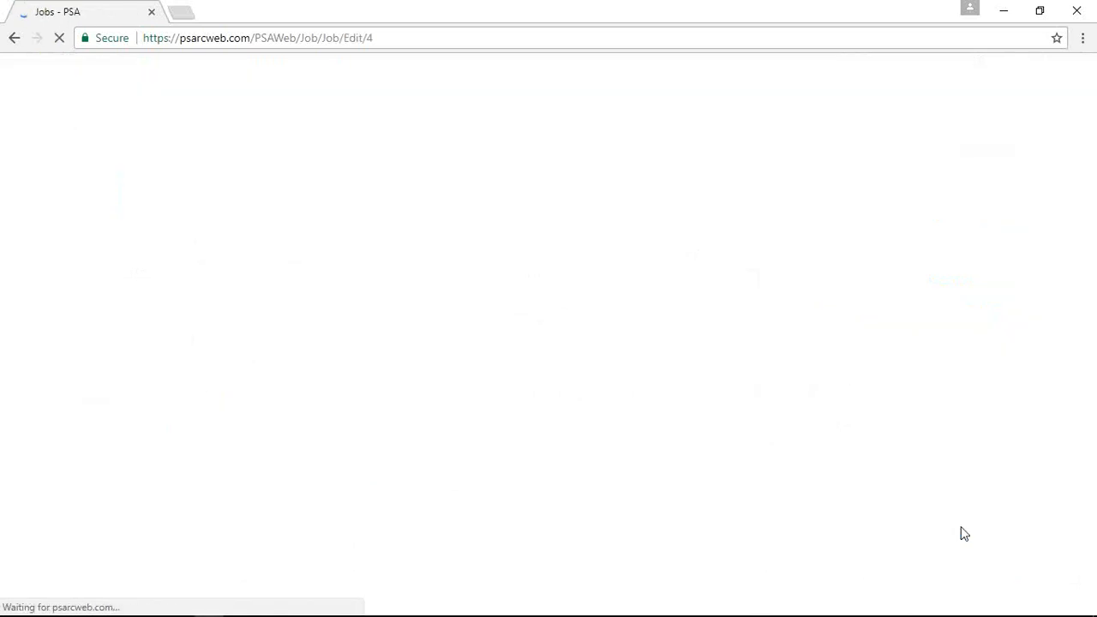
click(205, 235)
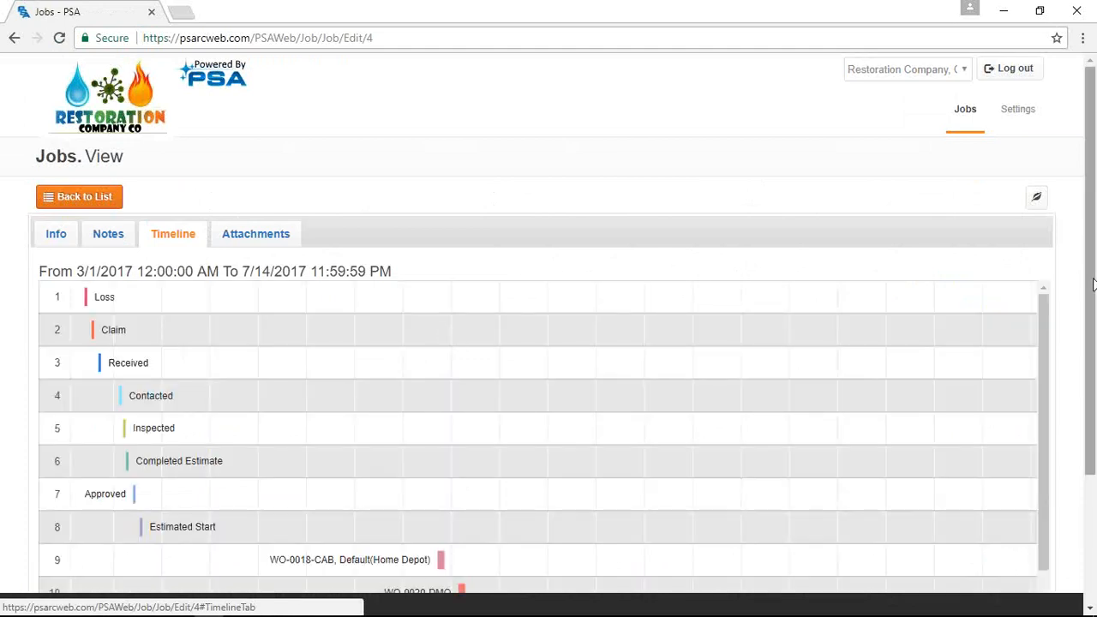
scroll(1094, 285, down, 2)
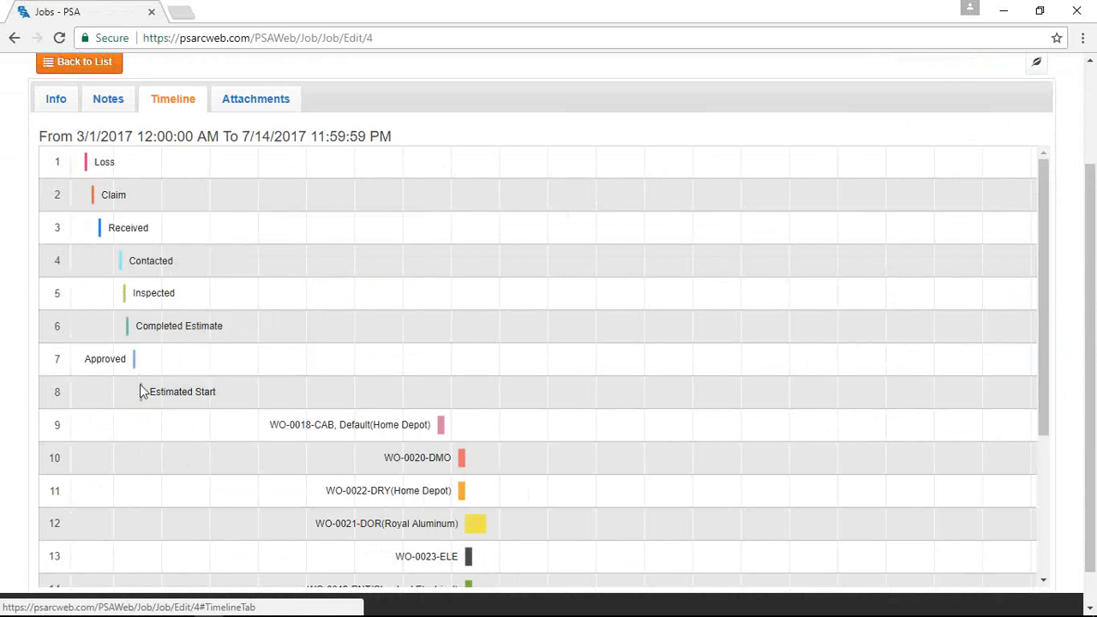
scroll(324, 439, down, 3)
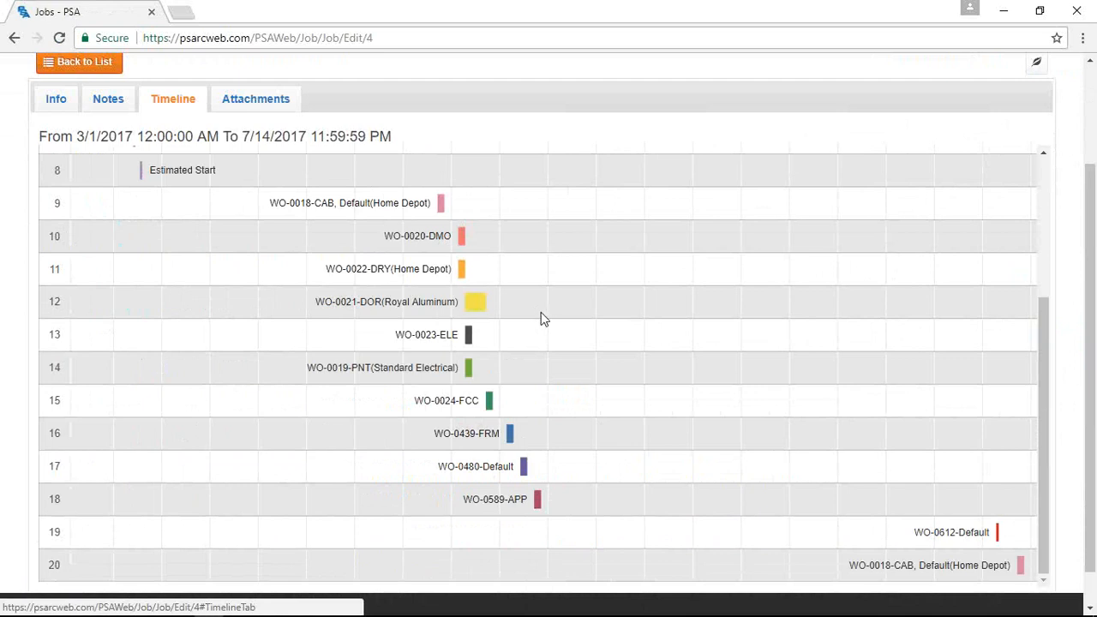
scroll(541, 312, up, 1)
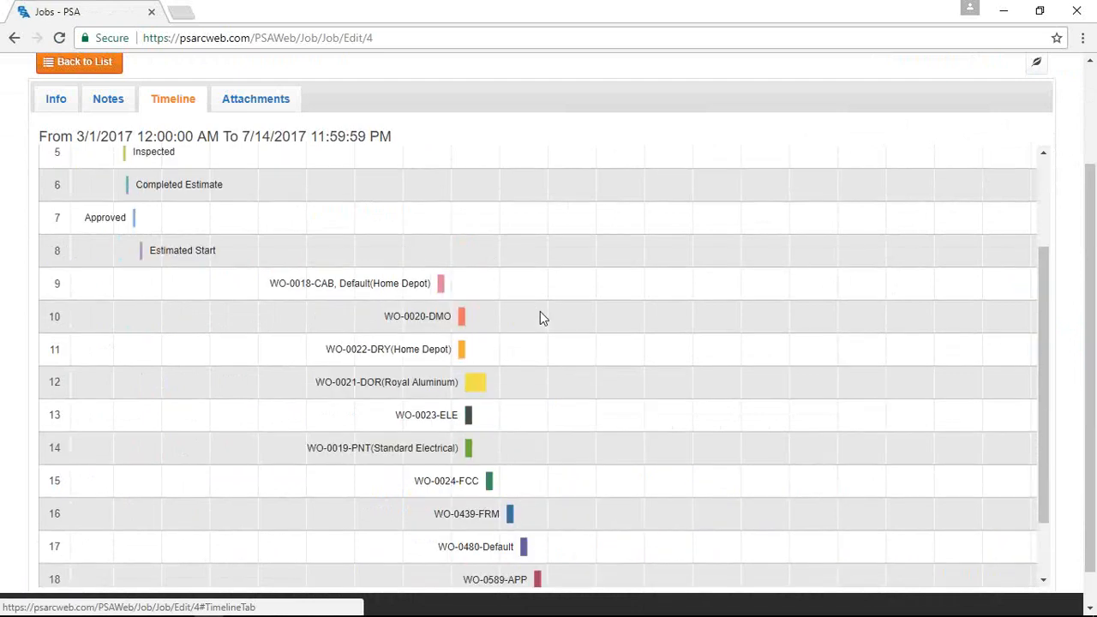
scroll(540, 312, up, 3)
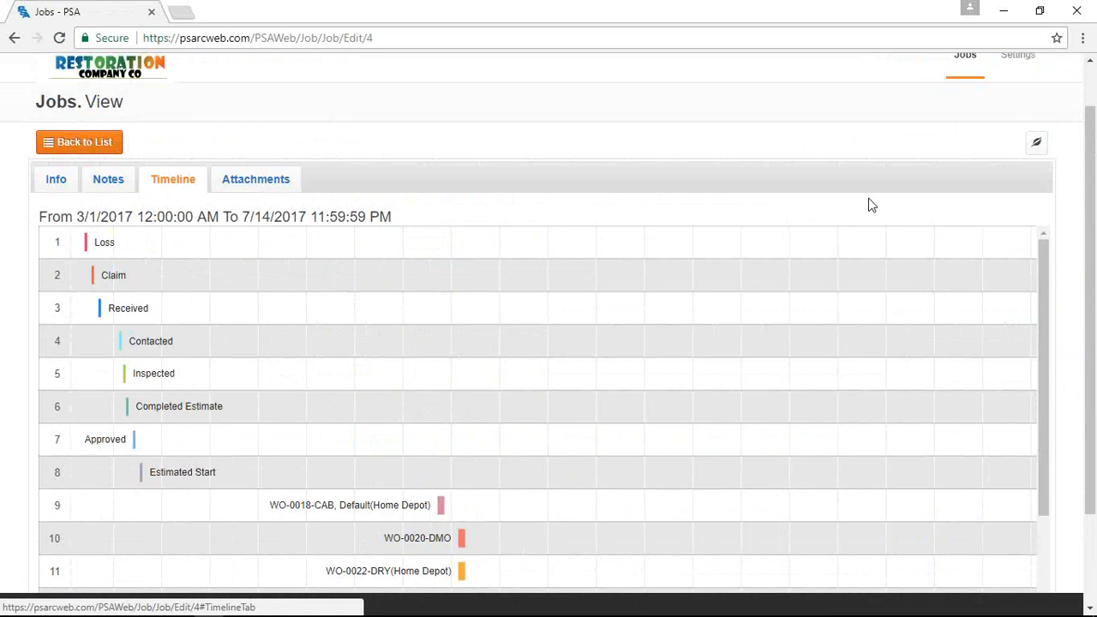
Minimize the portal and show job P1009EMF's Dates panel in the staff-side PSA
click(1004, 19)
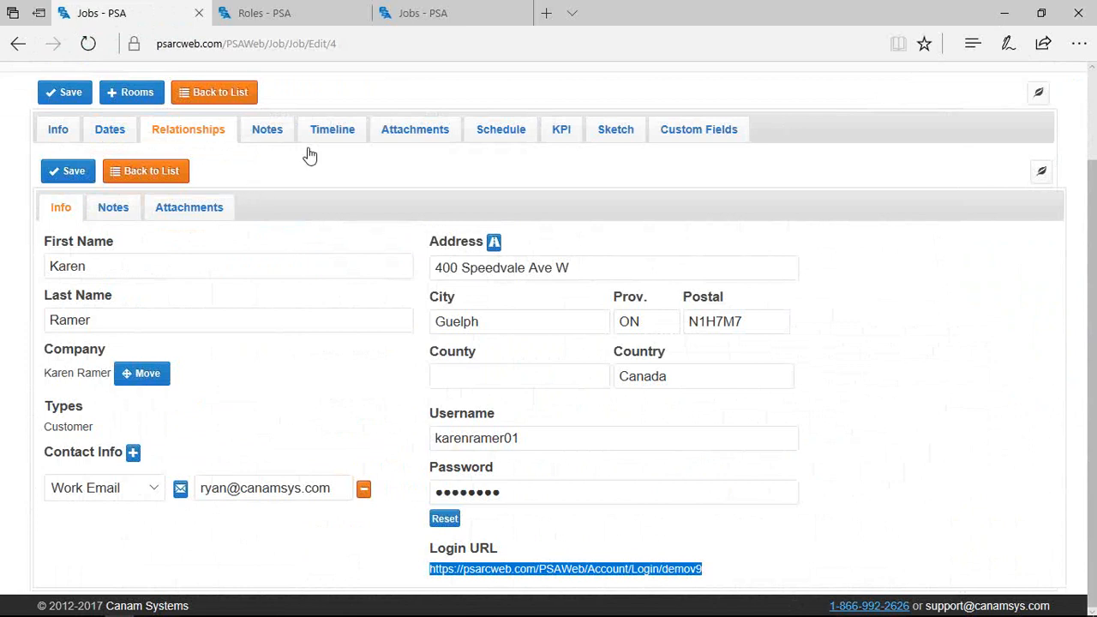
click(120, 142)
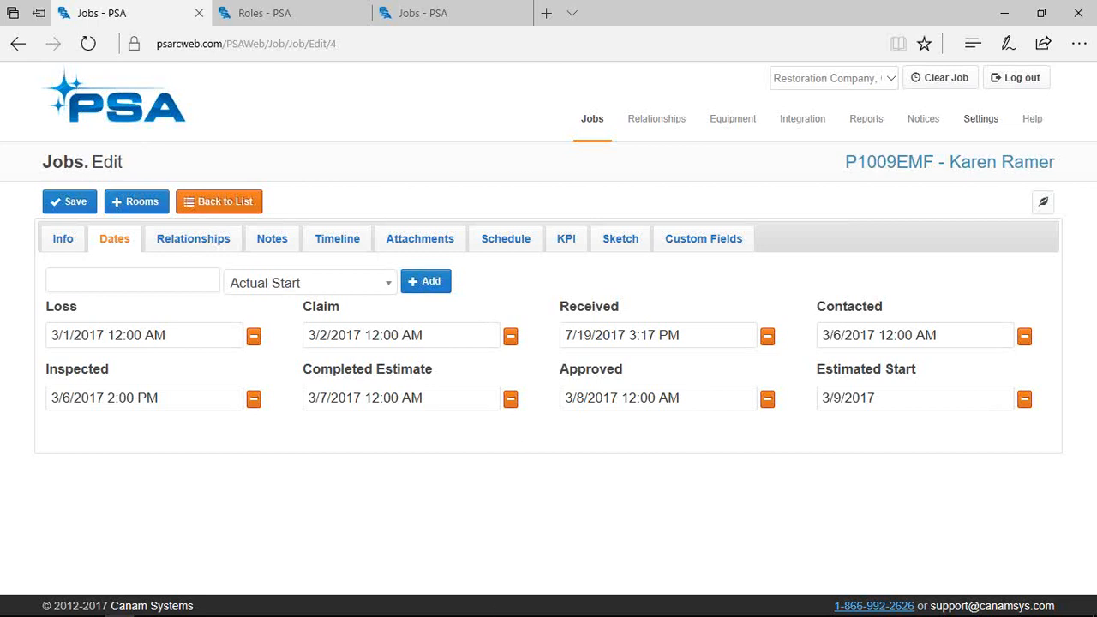
mouse_move(489, 614)
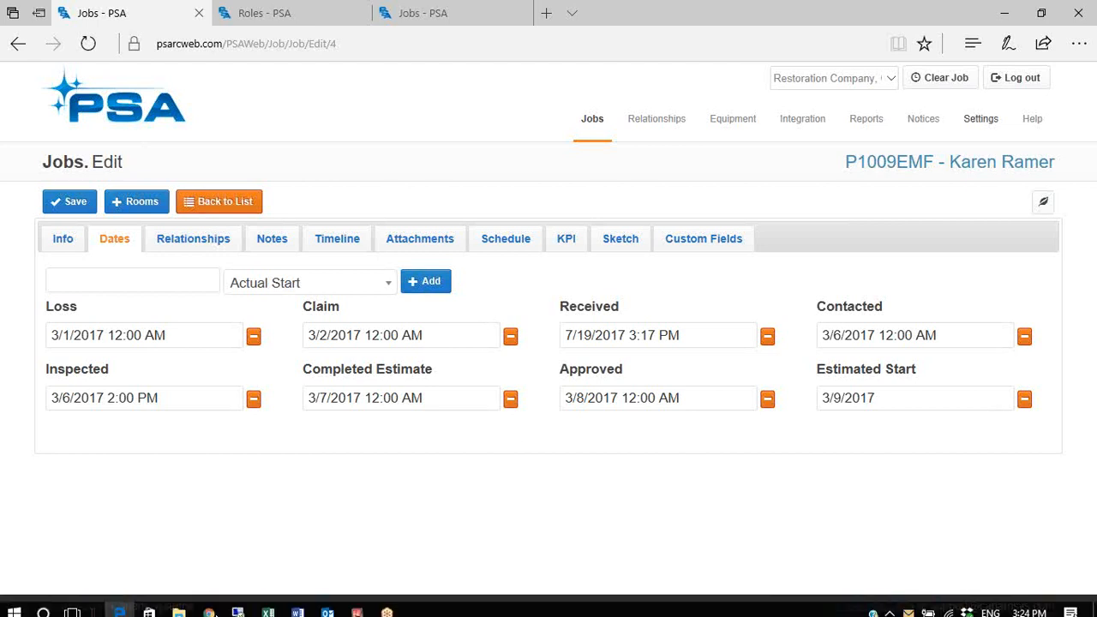
mouse_move(211, 609)
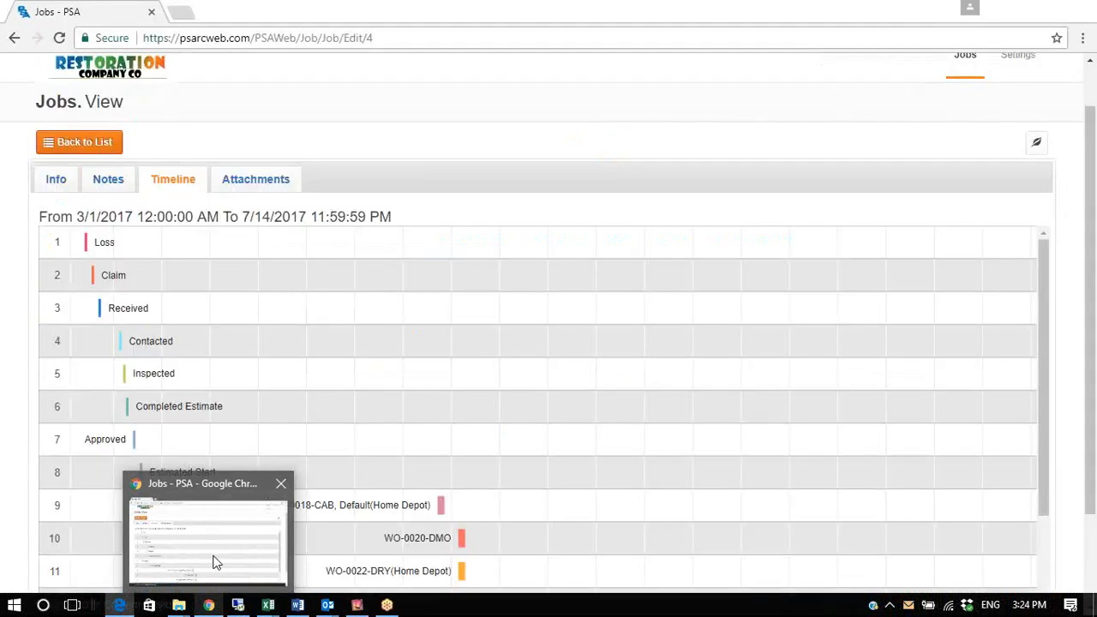
Bring the customer portal's P1009EMF timeline window back to the front from the taskbar
click(216, 563)
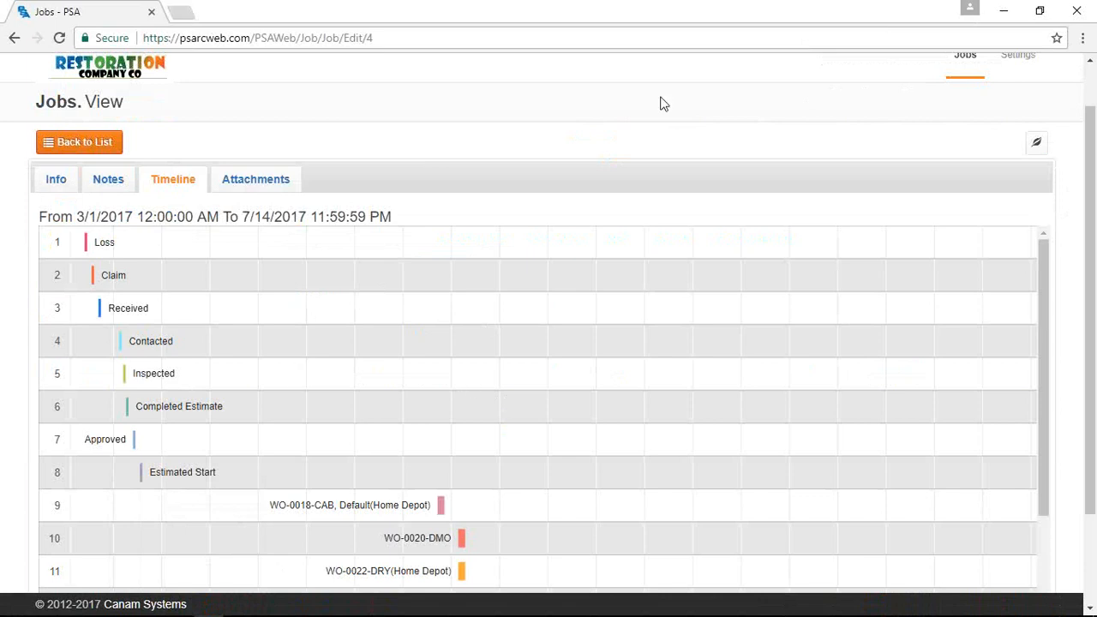
Minimize the customer portal and open Company Settings in a new tab
click(1013, 12)
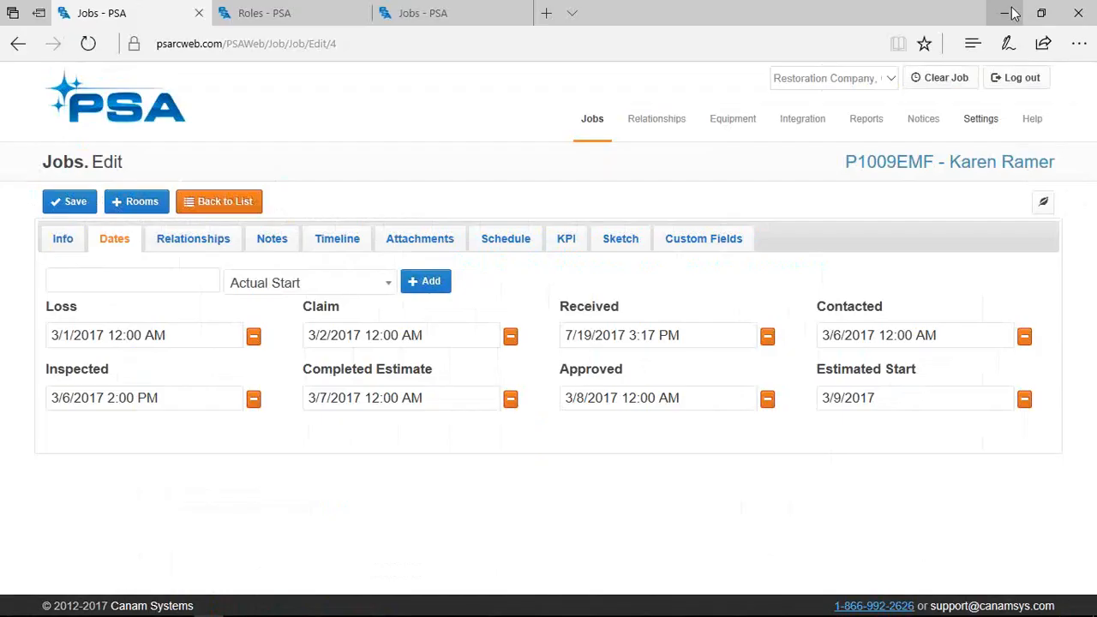
mouse_move(1012, 116)
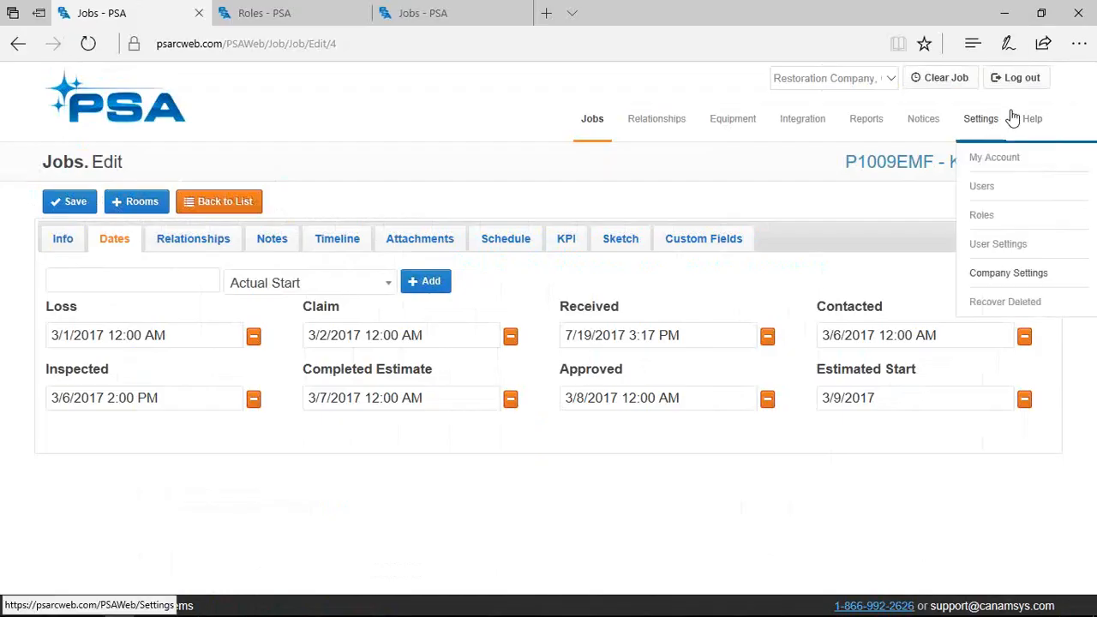
right_click(989, 279)
key(Escape)
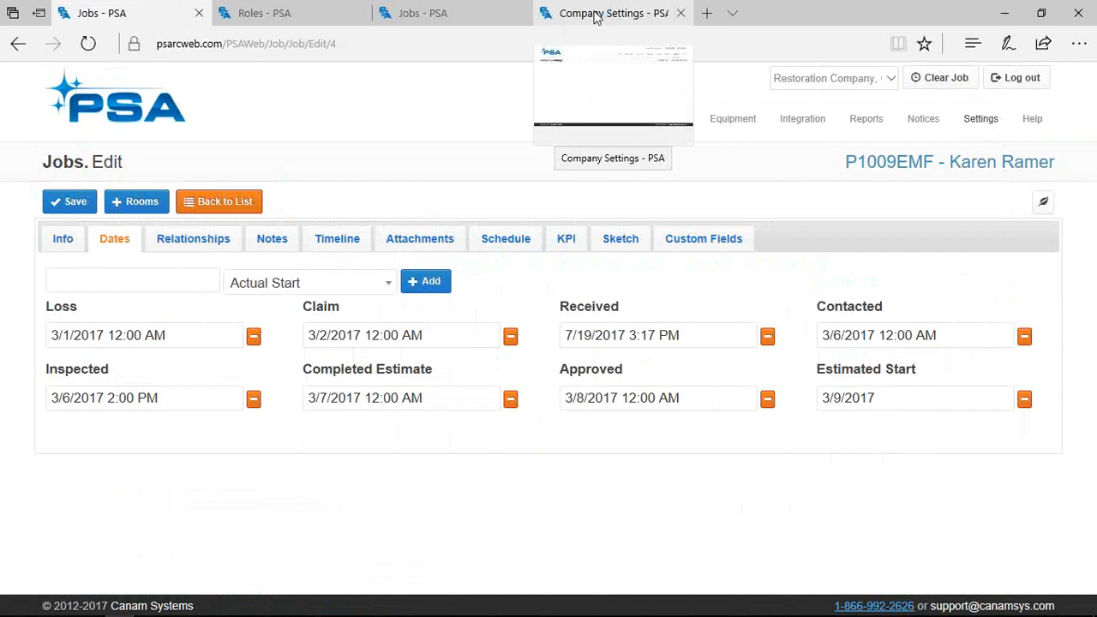
Under Jobs, open Edit Date Types to review the 22 date types and their XactAnalysis stages
click(586, 82)
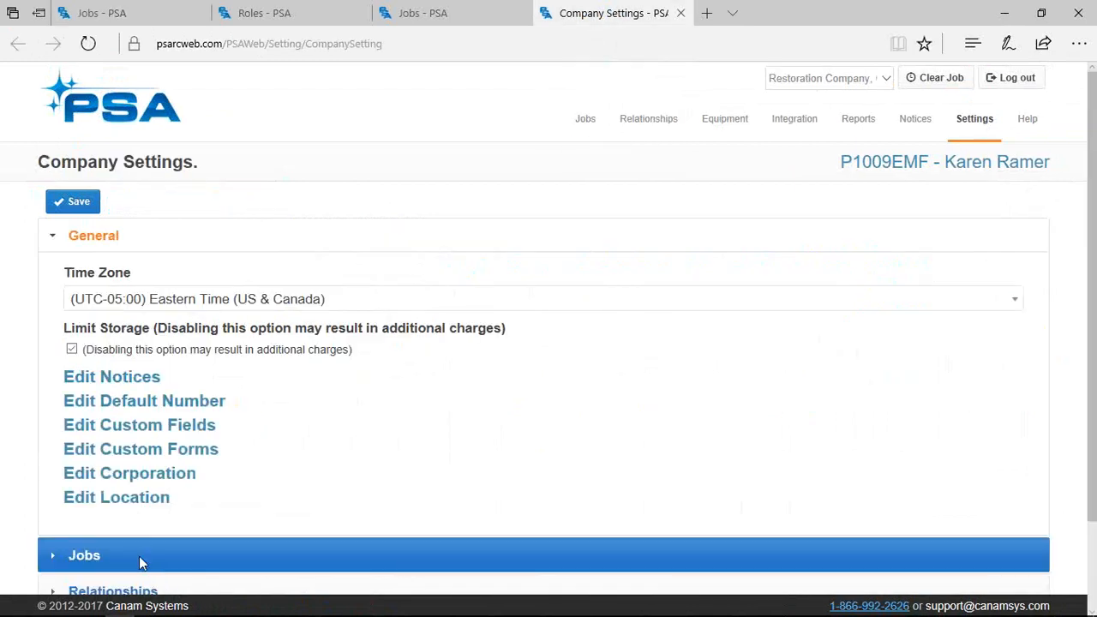
click(141, 562)
scroll(184, 564, down, 3)
scroll(189, 561, down, 5)
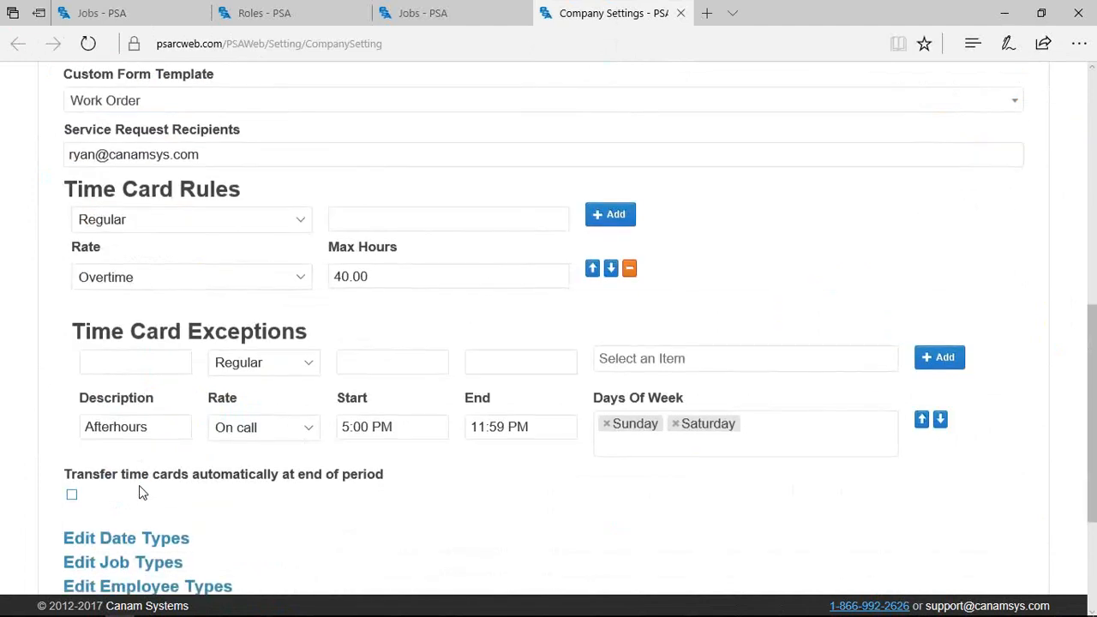
click(124, 383)
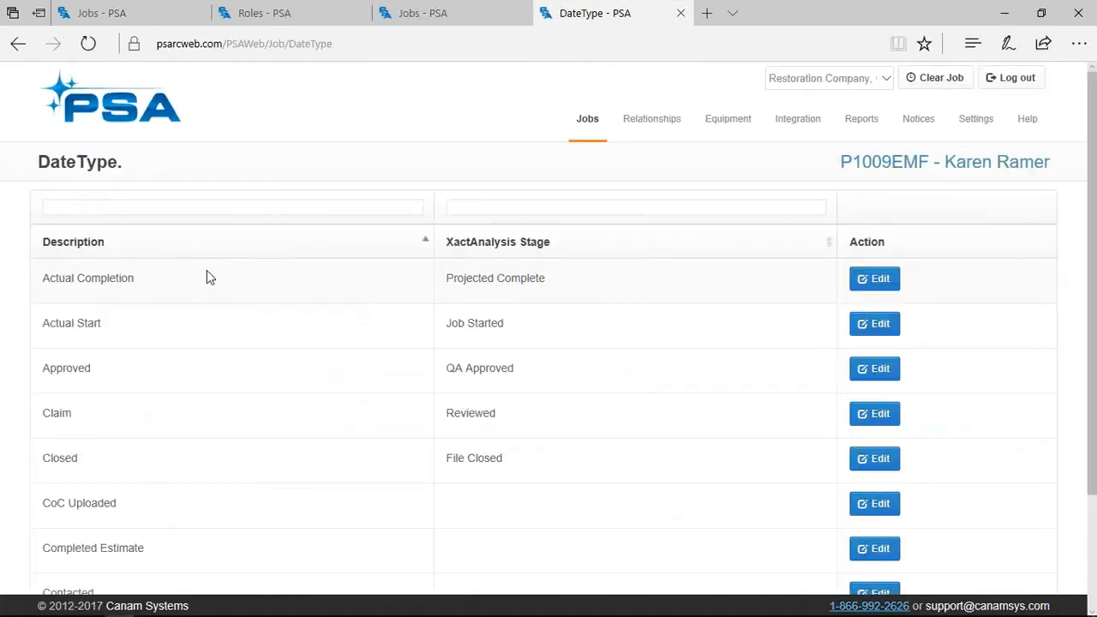
scroll(137, 423, down, 2)
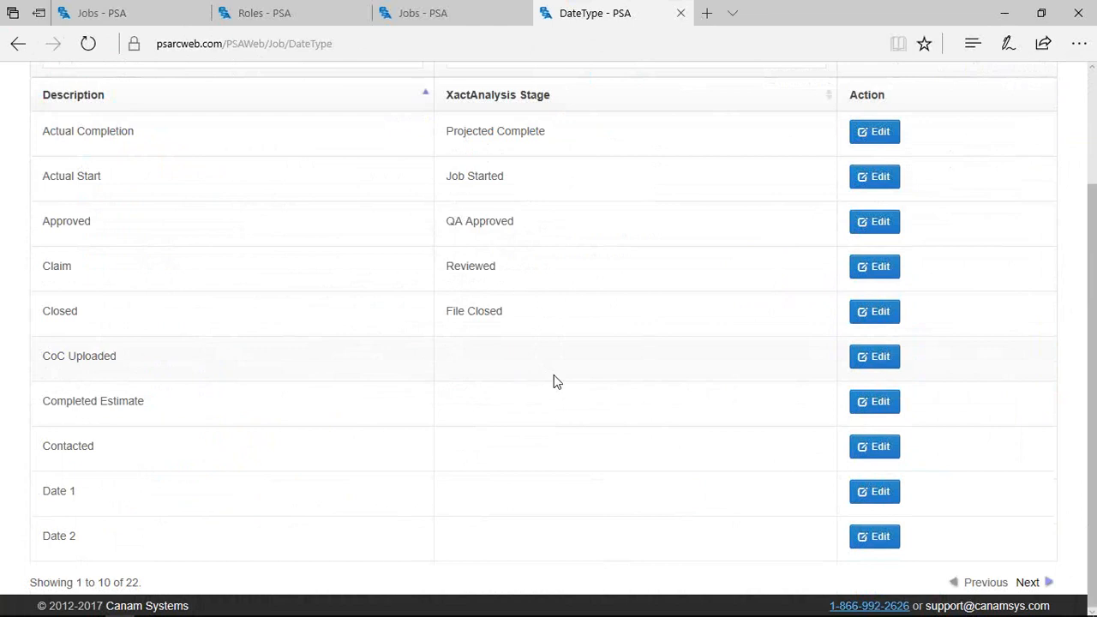
scroll(550, 374, up, 2)
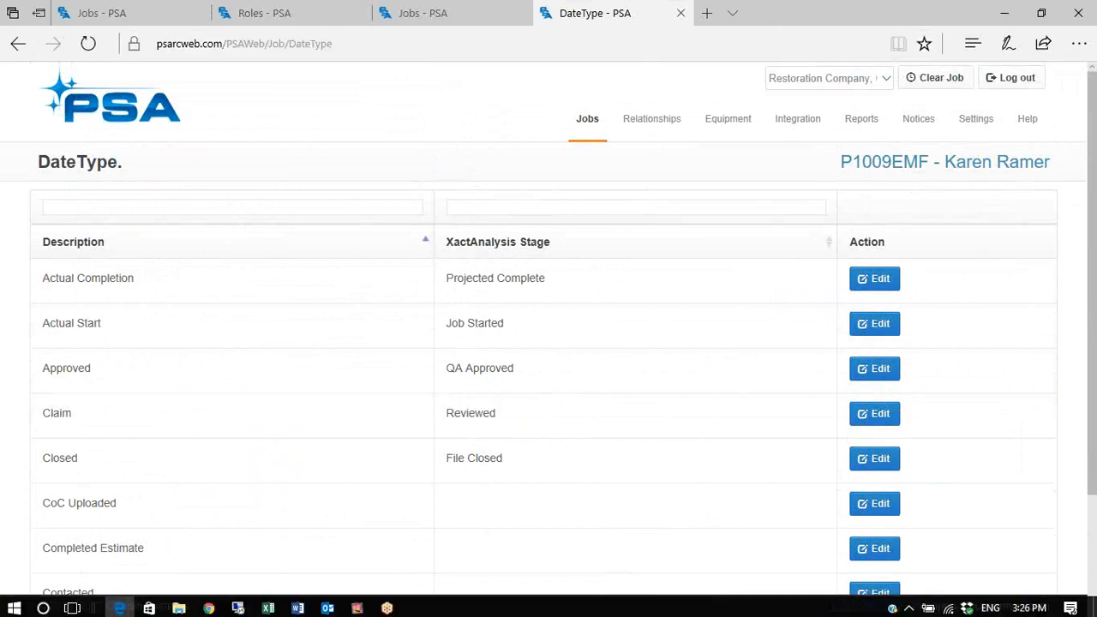
Back in the customer portal, scroll through the job's timeline and open Jobs > Service Request
click(209, 605)
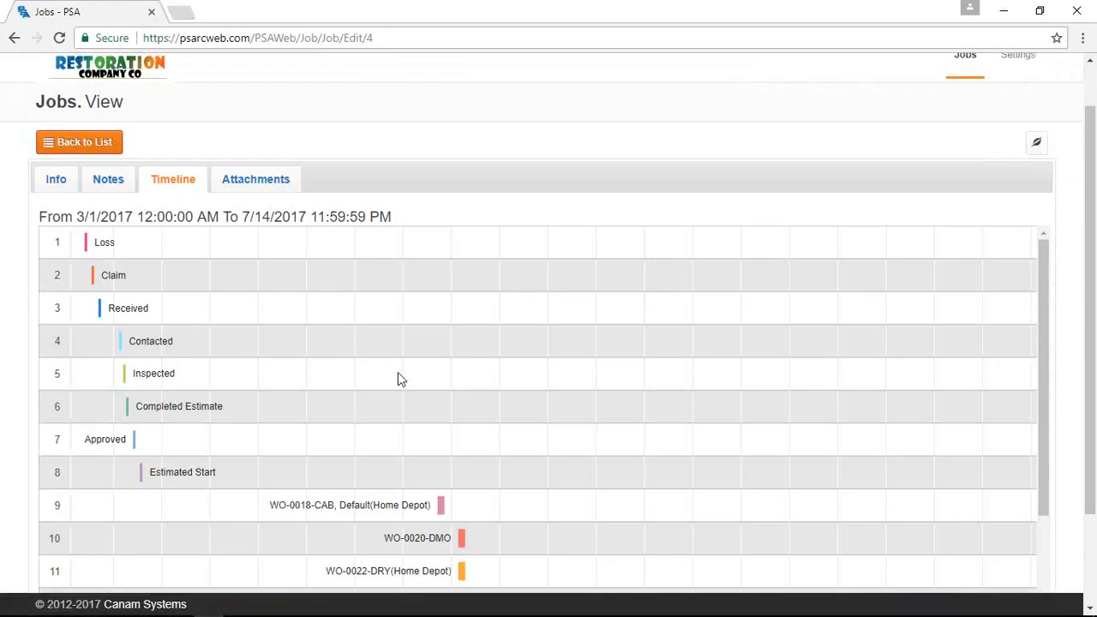
scroll(397, 425, down, 2)
scroll(422, 448, down, 3)
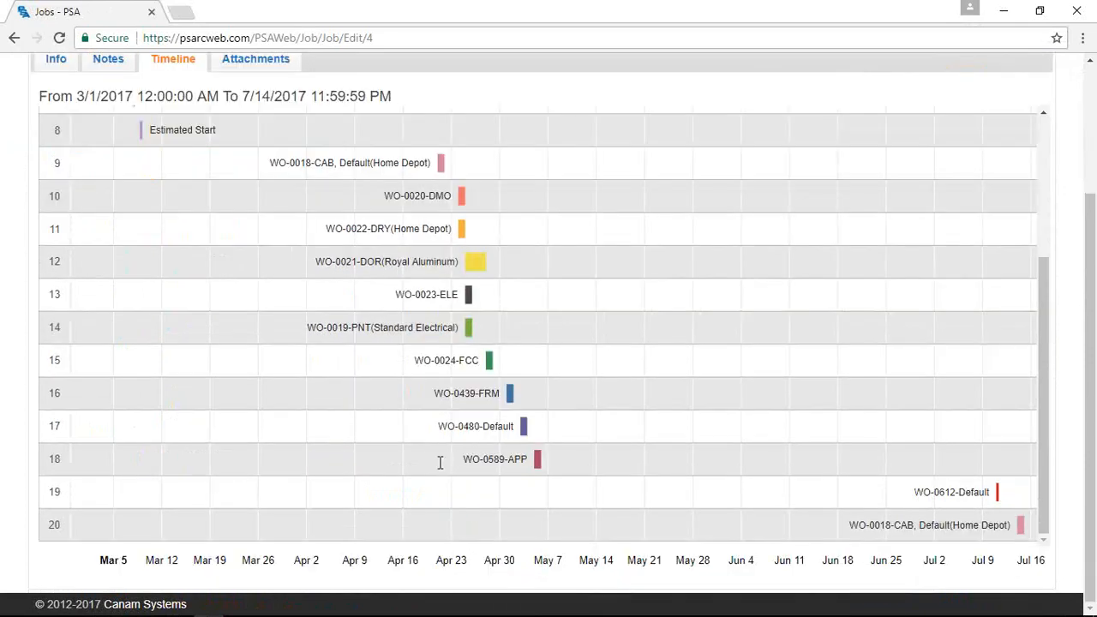
scroll(574, 416, up, 1)
scroll(574, 416, up, 6)
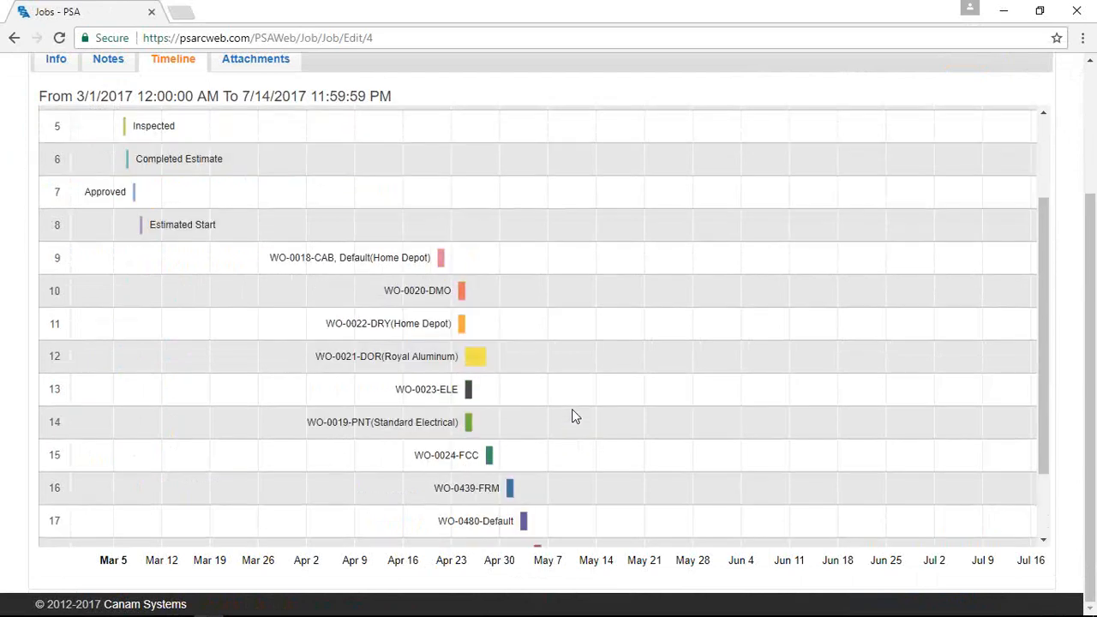
click(973, 178)
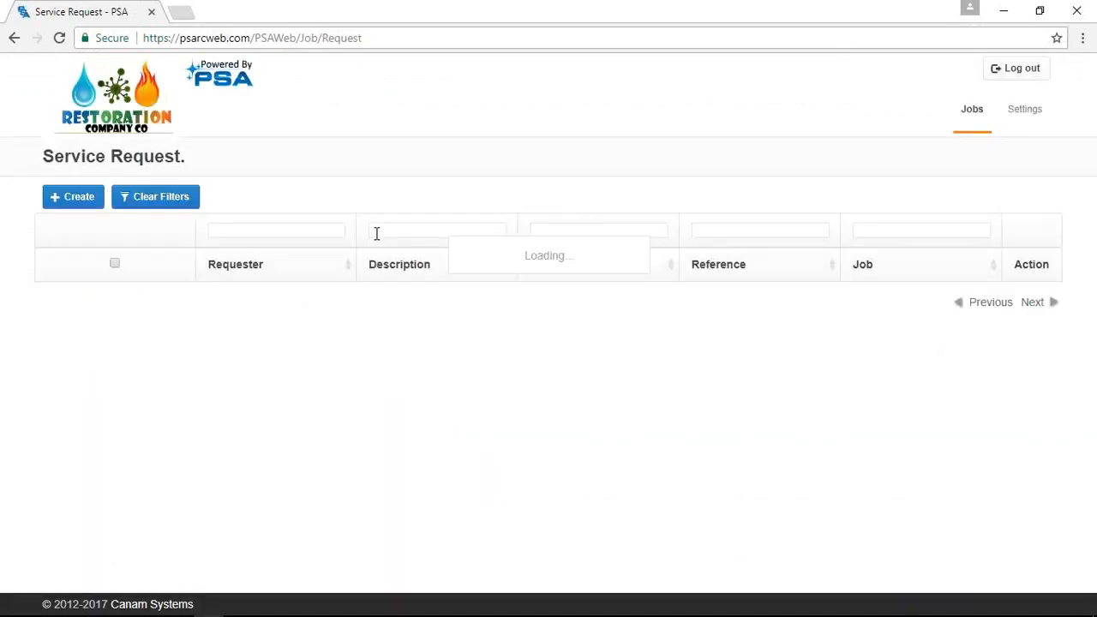
Create a new 'Service Request - Duct Cleaning' request, then return to the admin DateType page
click(86, 206)
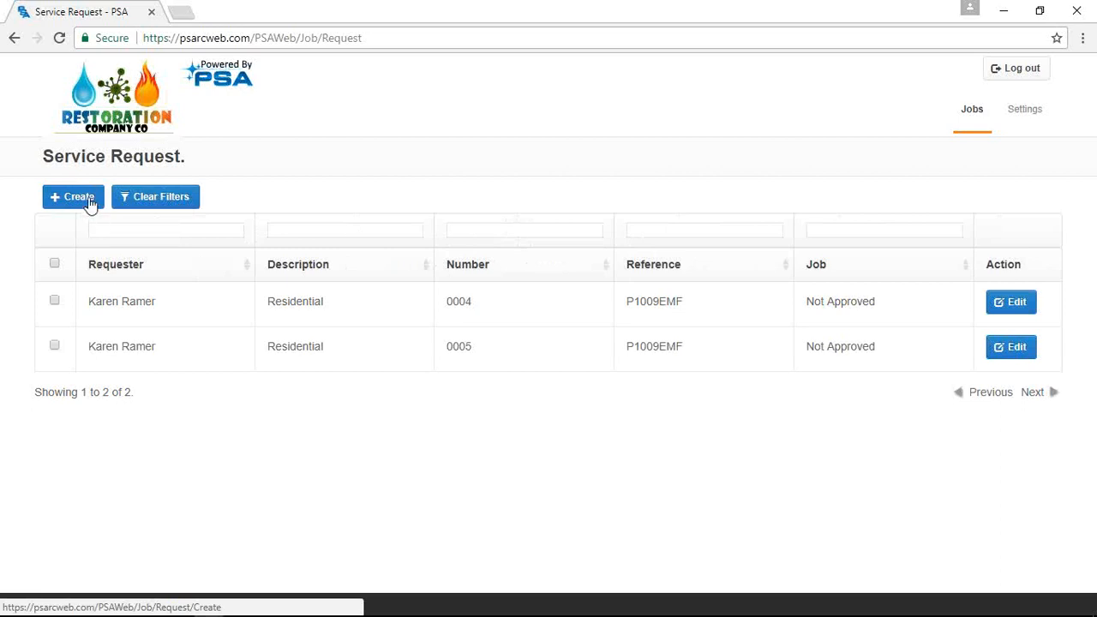
click(90, 203)
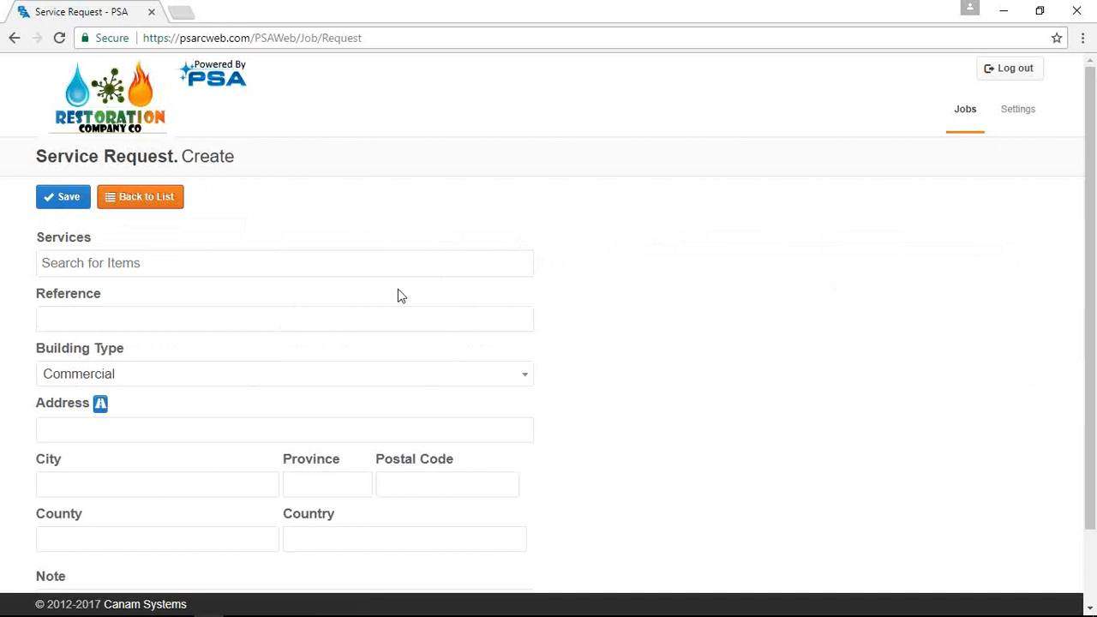
click(371, 265)
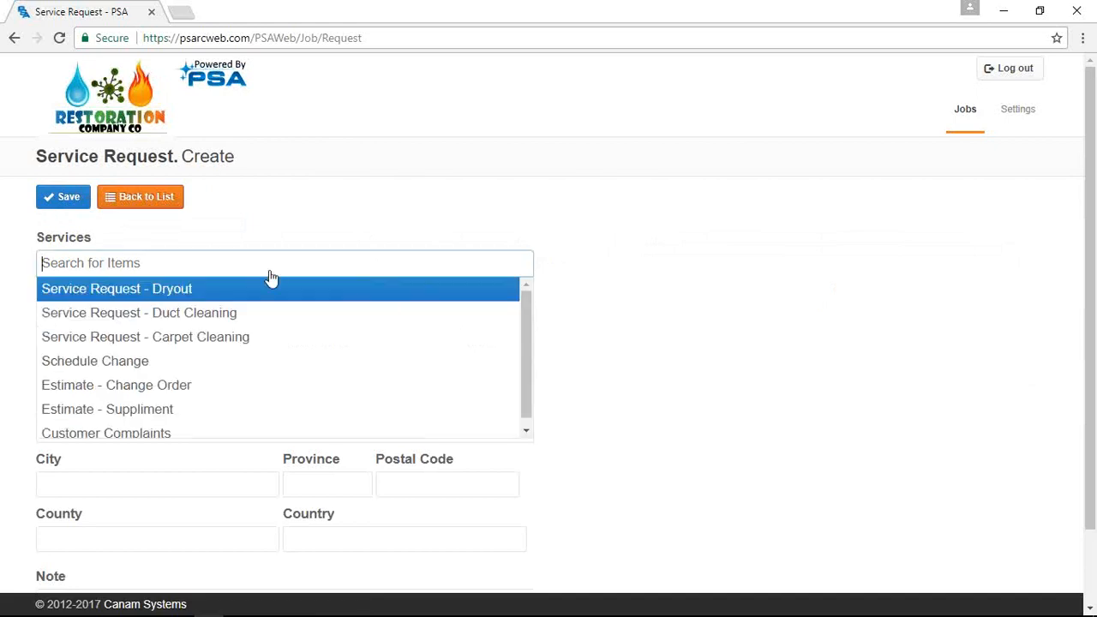
scroll(221, 358, down, 2)
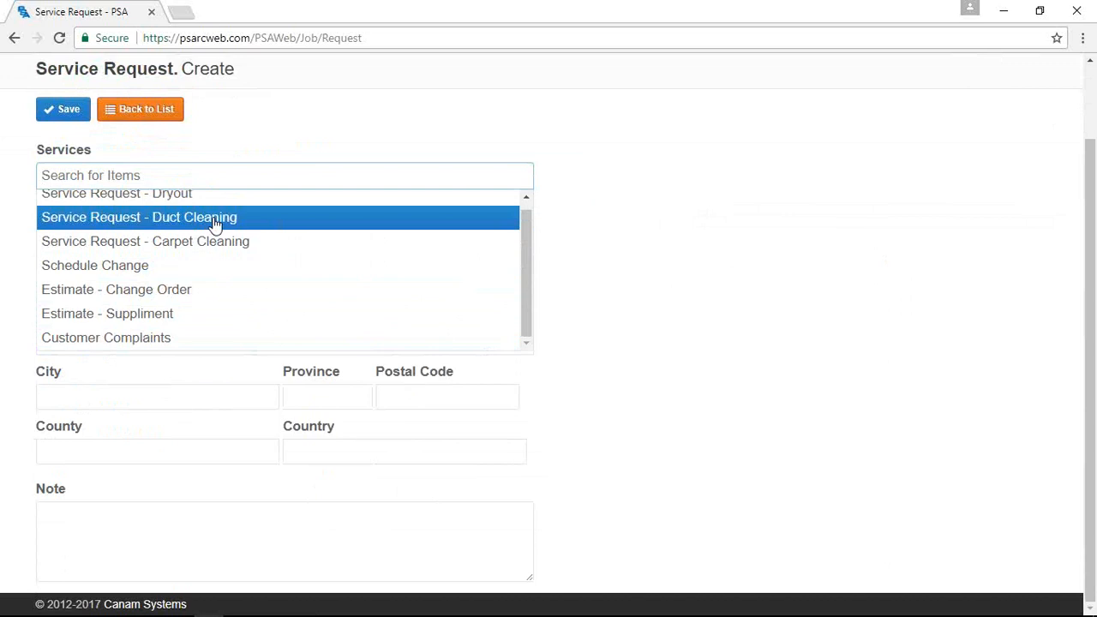
click(214, 223)
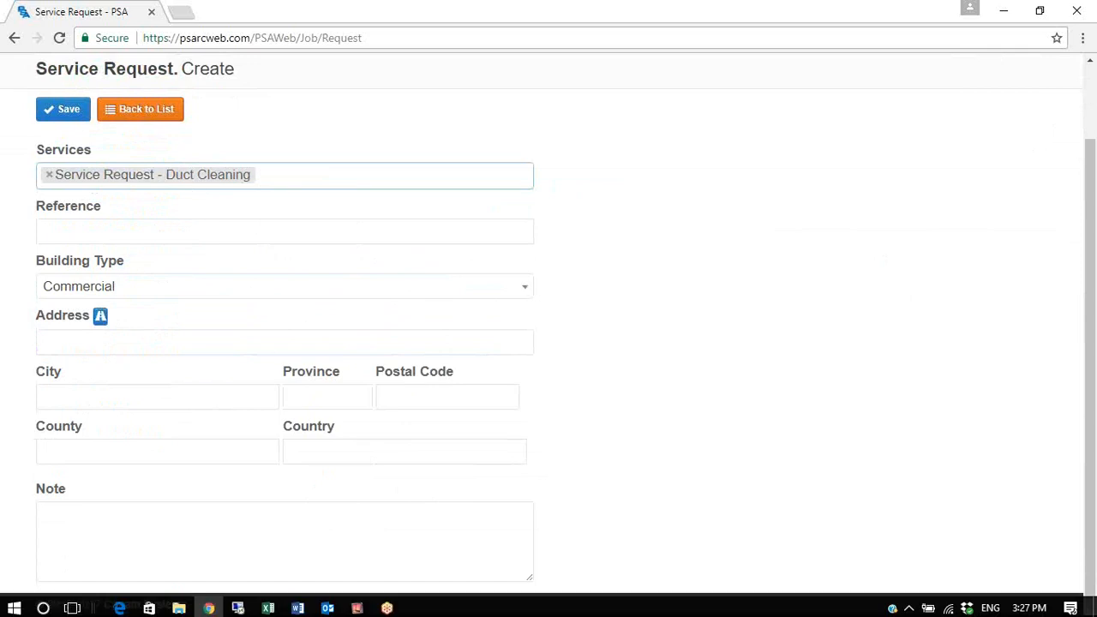
click(119, 608)
mouse_move(587, 120)
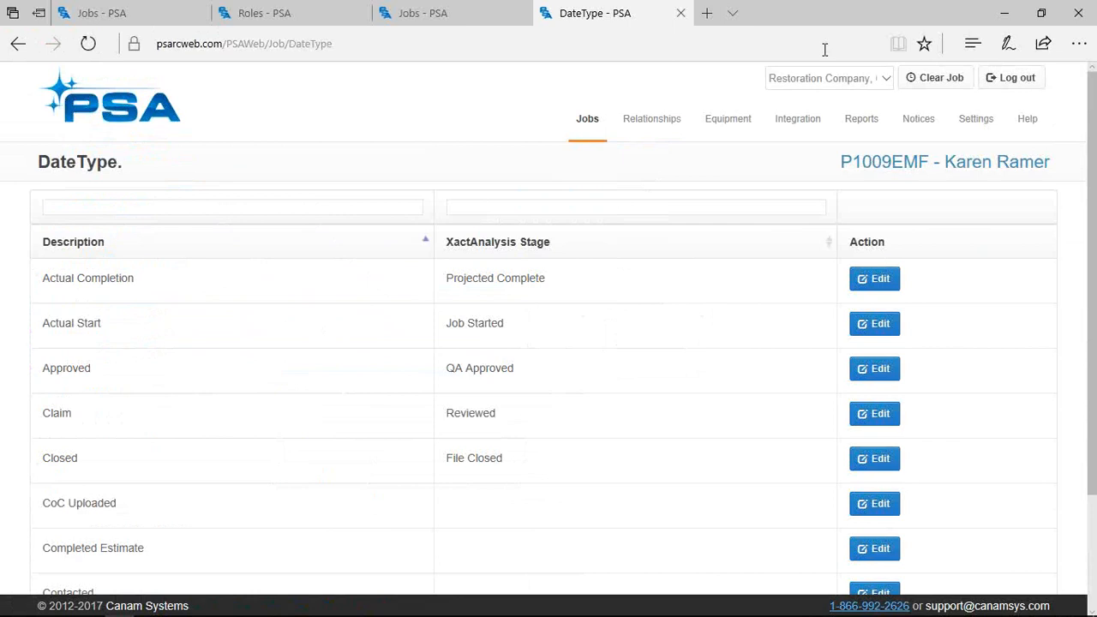
Close the DateType tab, show job P1009EMF's Notes list, and open the Cast Device phone mirror
key(ctrl+w)
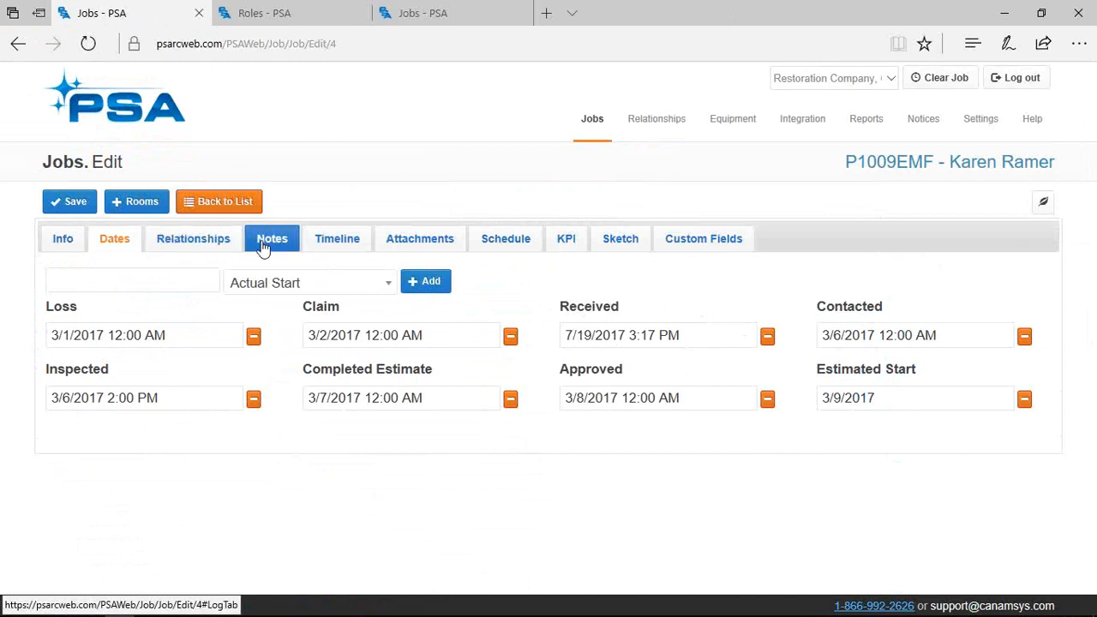
click(262, 245)
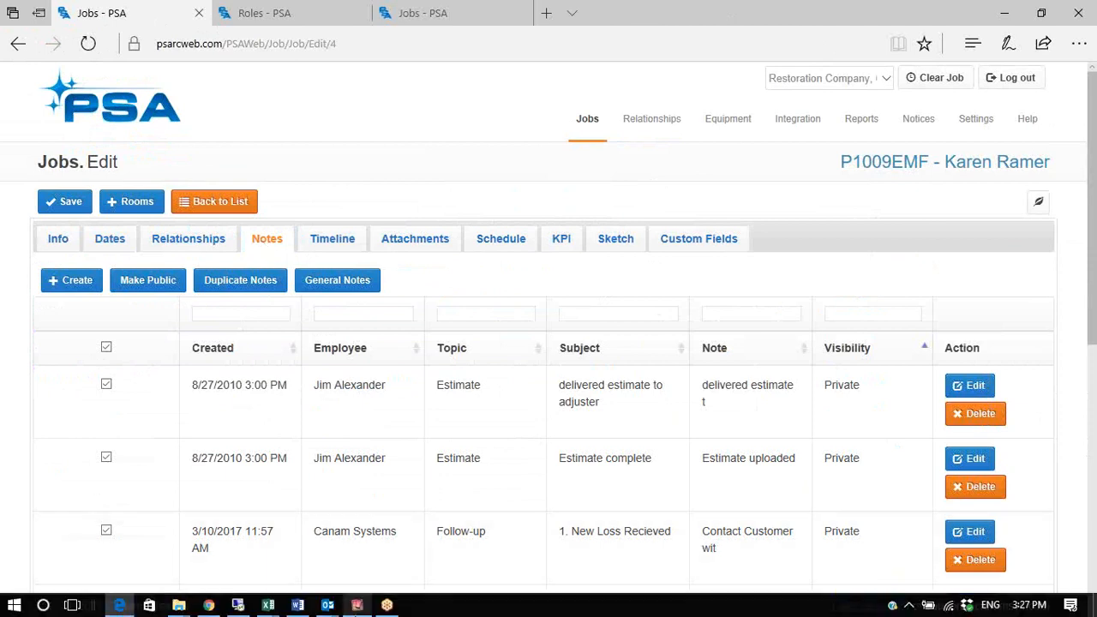
click(357, 606)
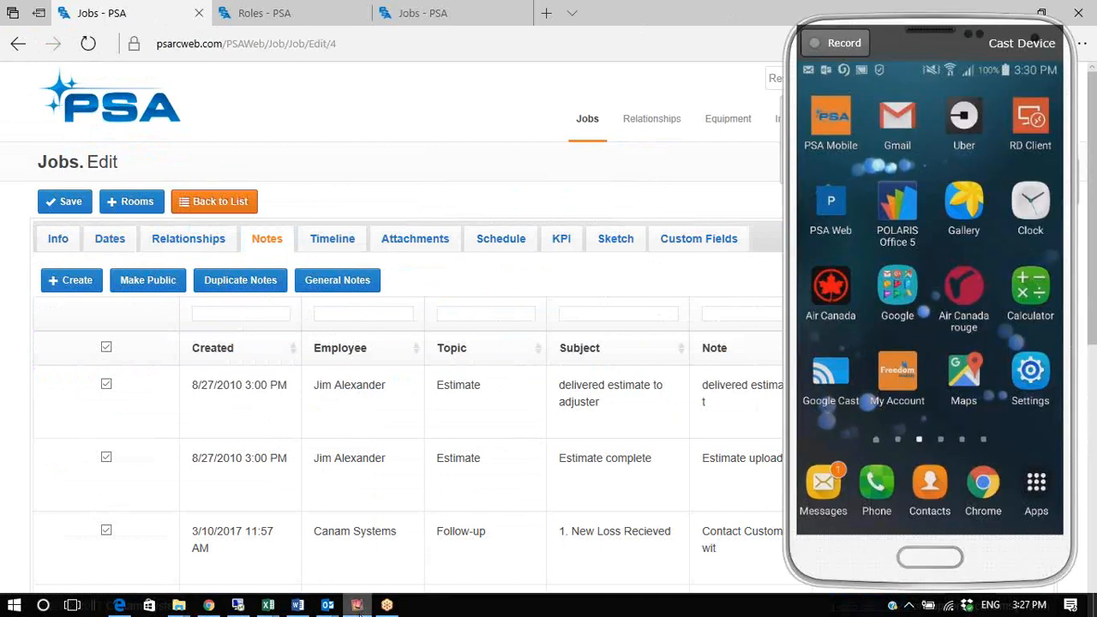
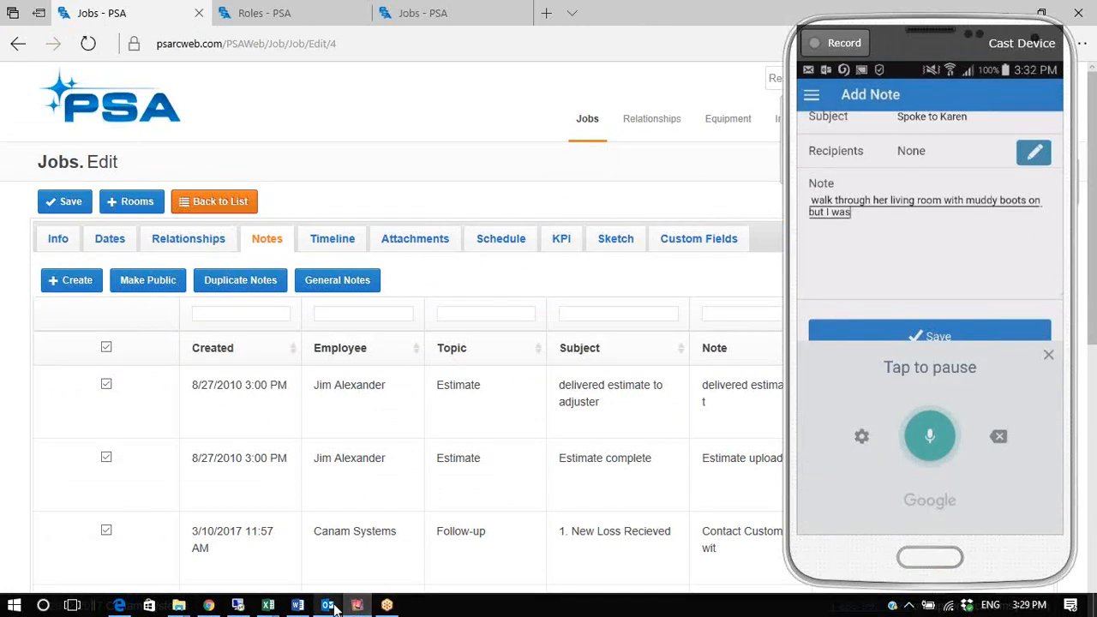
Reload job P1009EMF's Notes page so the newly dictated note appears
mouse_move(348, 609)
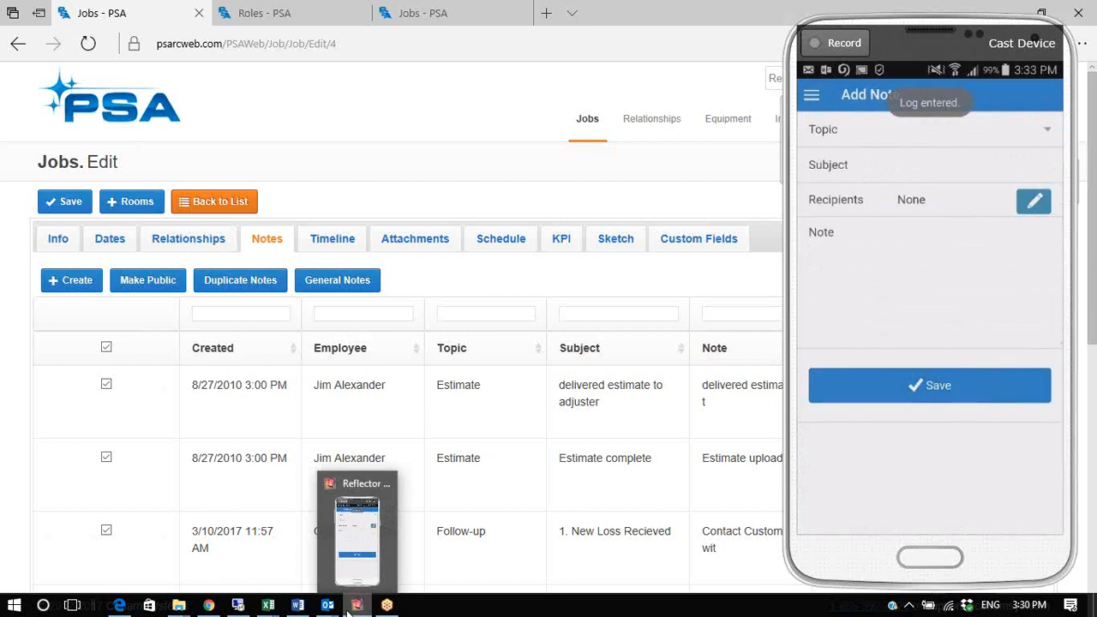
click(89, 44)
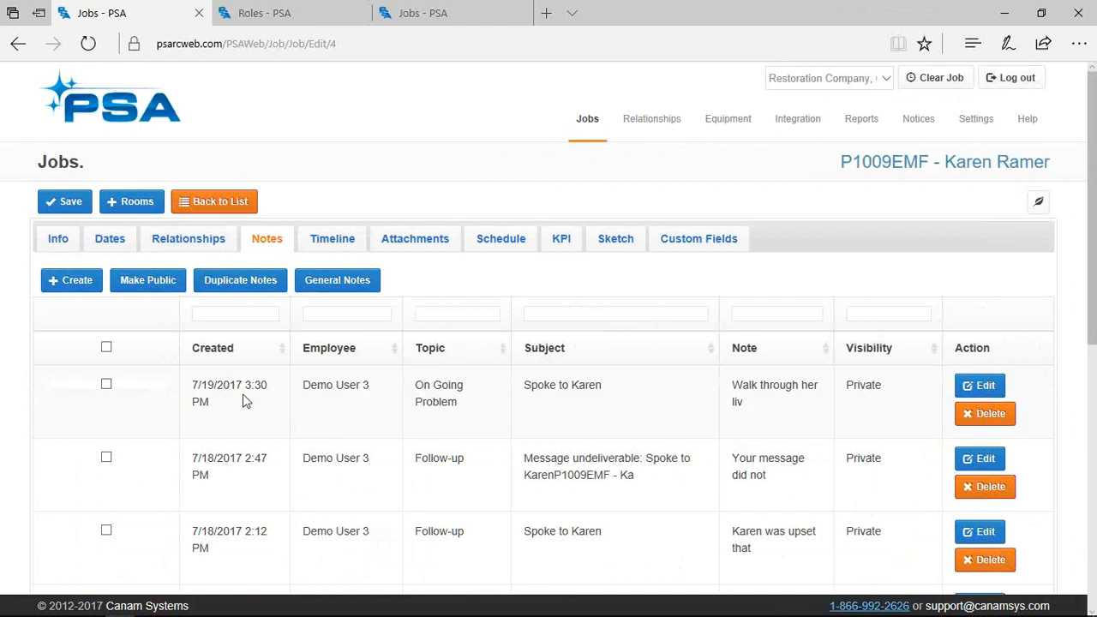
Read the newest note's full text and edit view, then filter notes by subject 'RE'
double_click(767, 386)
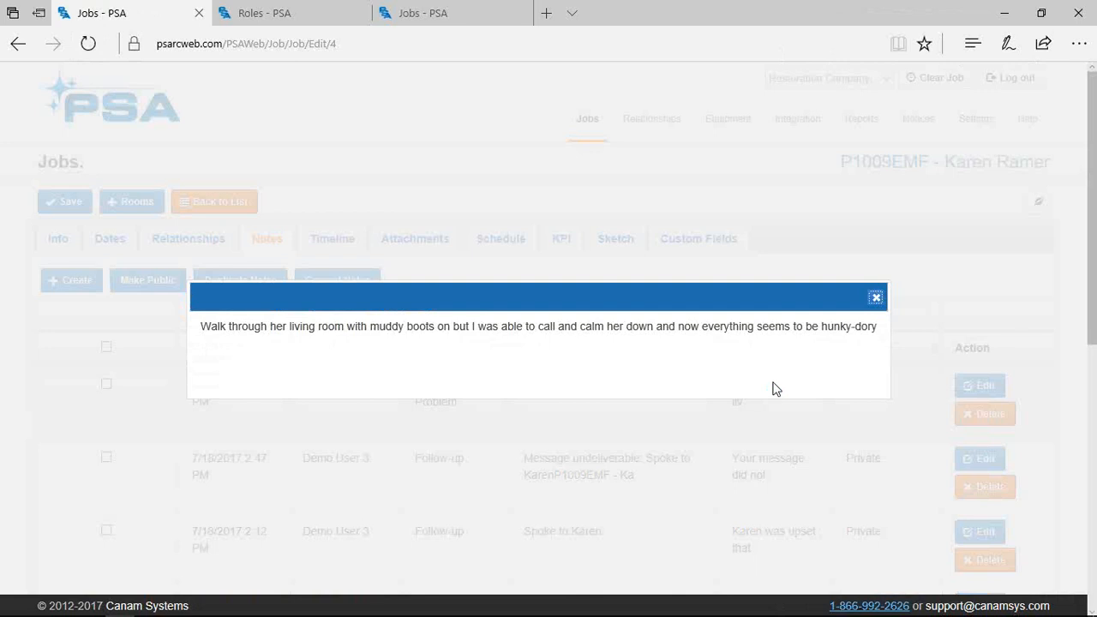
click(878, 298)
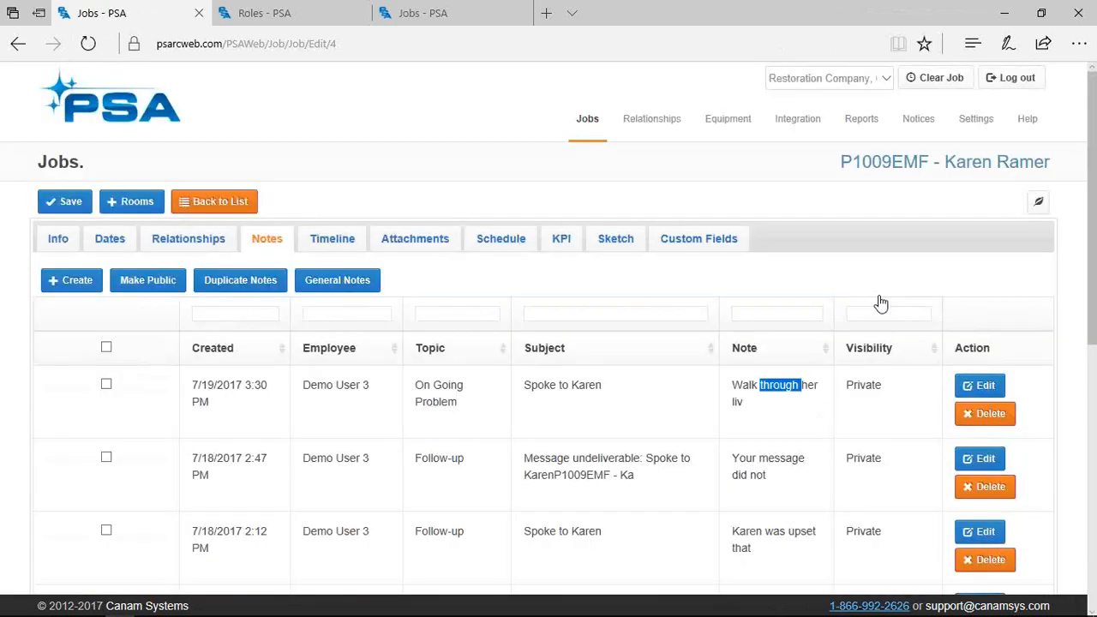
click(980, 386)
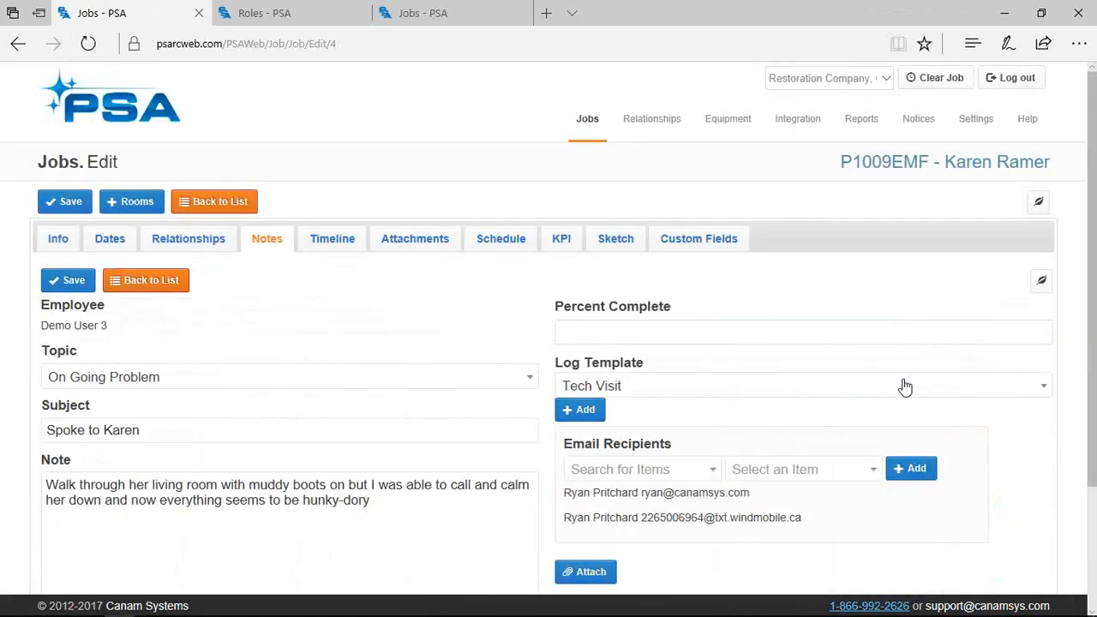
scroll(624, 498, down, 2)
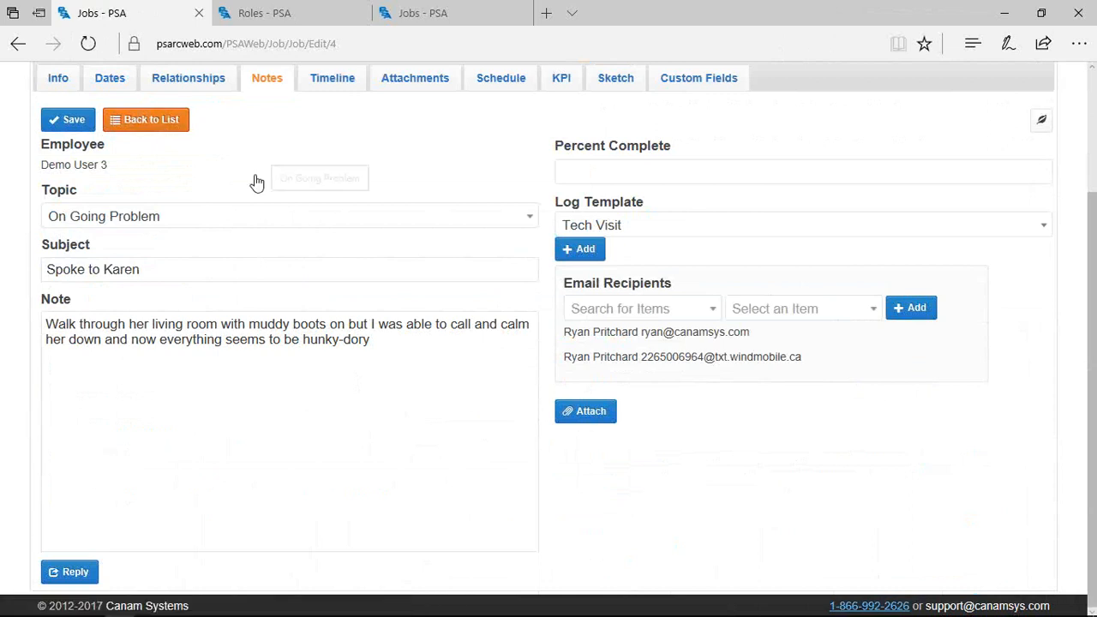
click(135, 119)
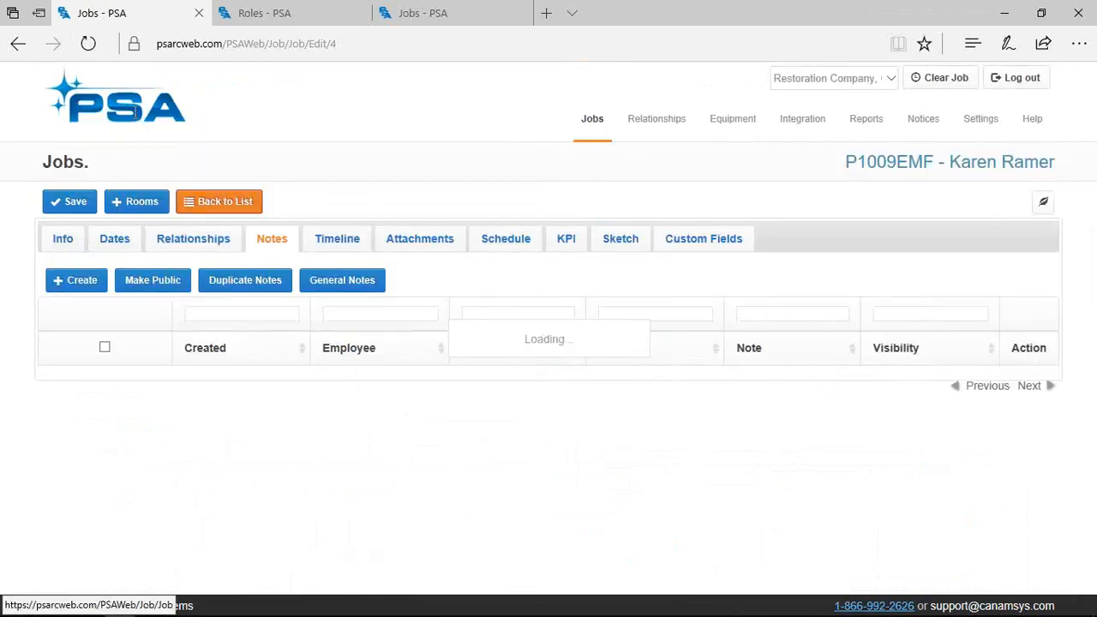
click(539, 318)
text(RE)
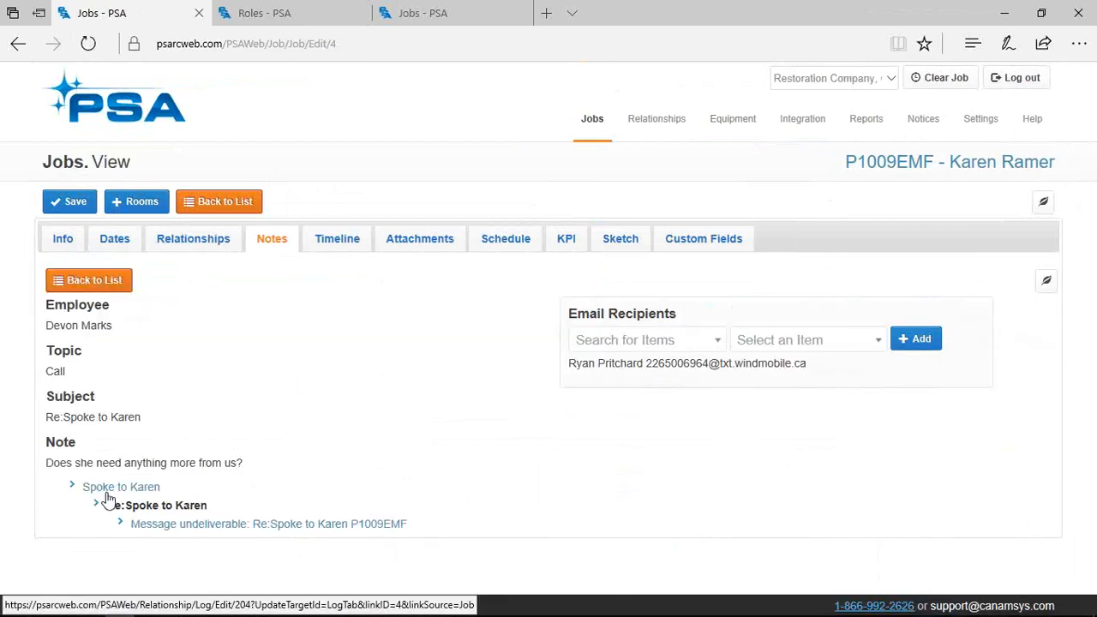
Open the reply's parent note, return to the list, and clear the 'RE' subject filter
click(129, 489)
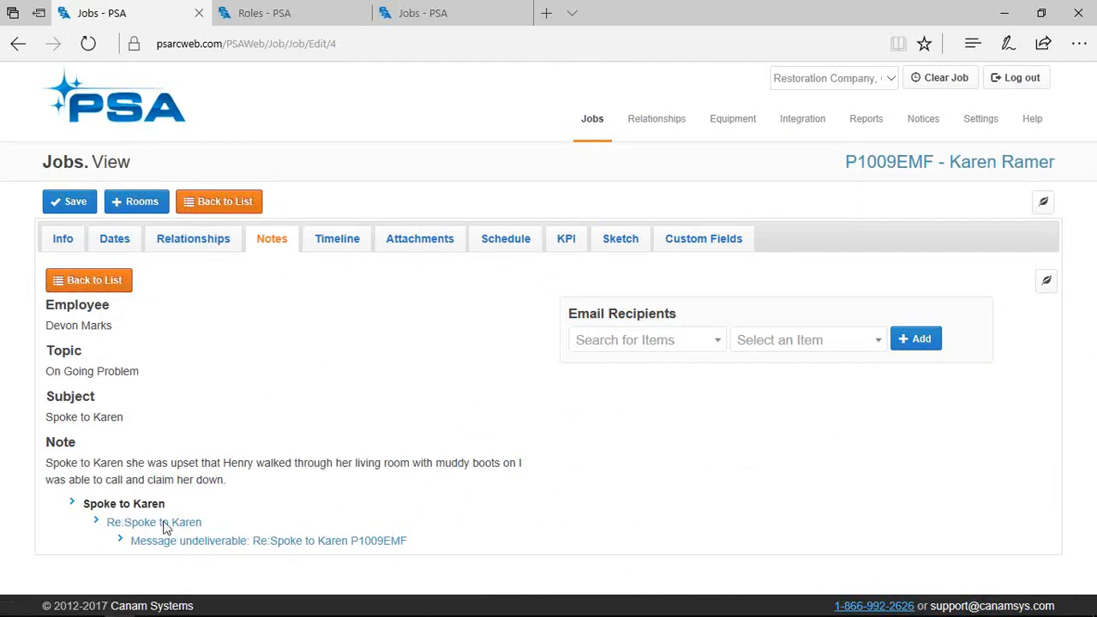
click(99, 283)
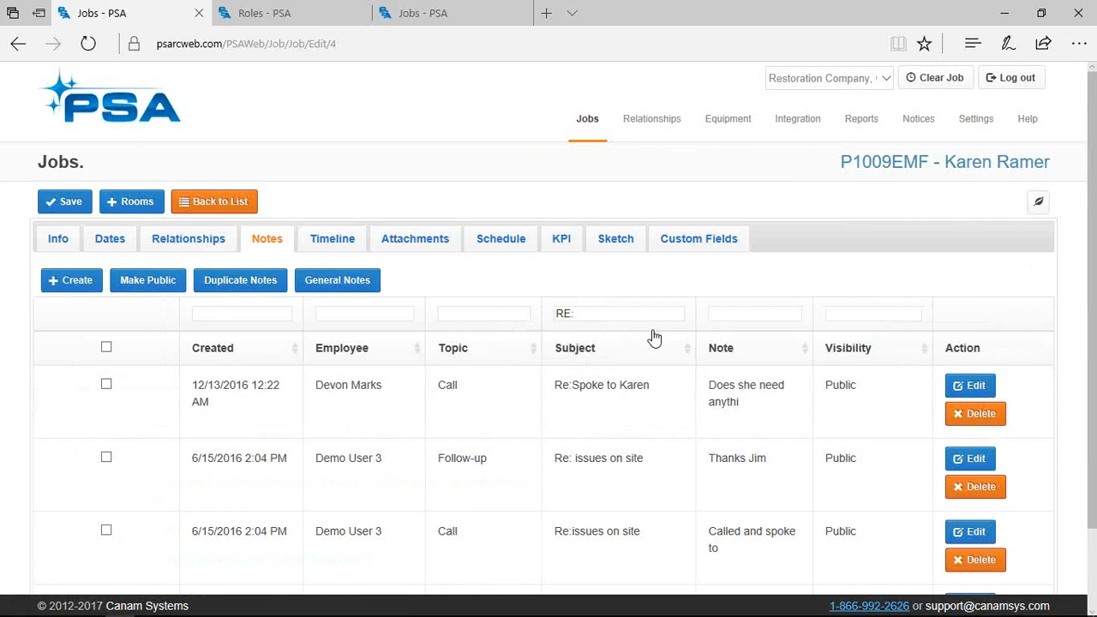
click(611, 314)
drag(611, 314, 558, 313)
key(BackSpace)
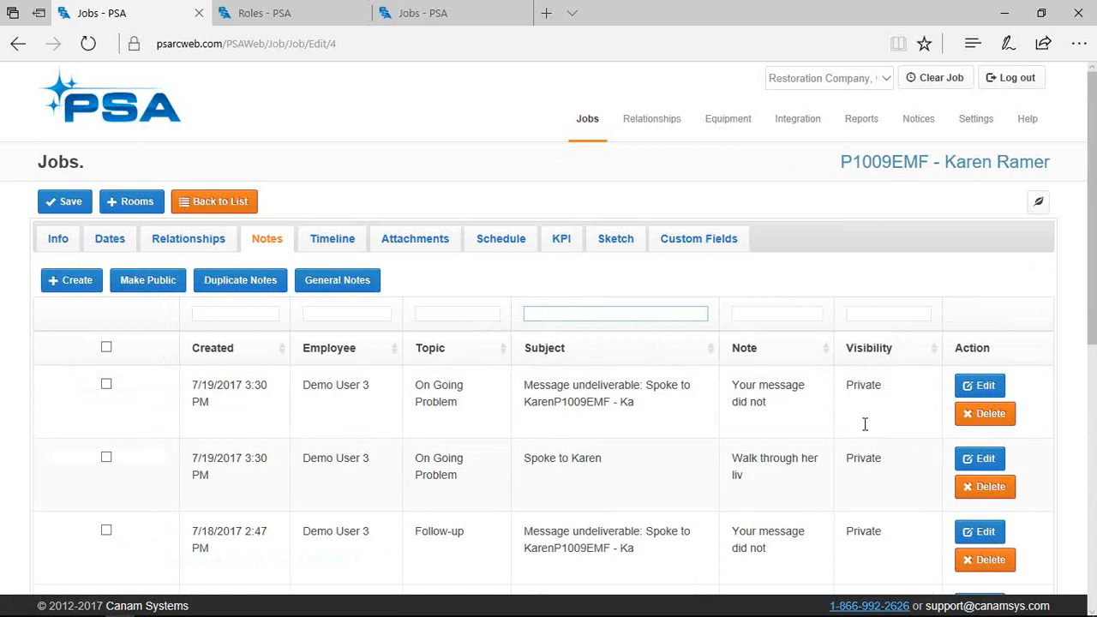
Tick the three most recent notes, down to the one from 7/18/2017 2:47 PM
scroll(727, 453, down, 1)
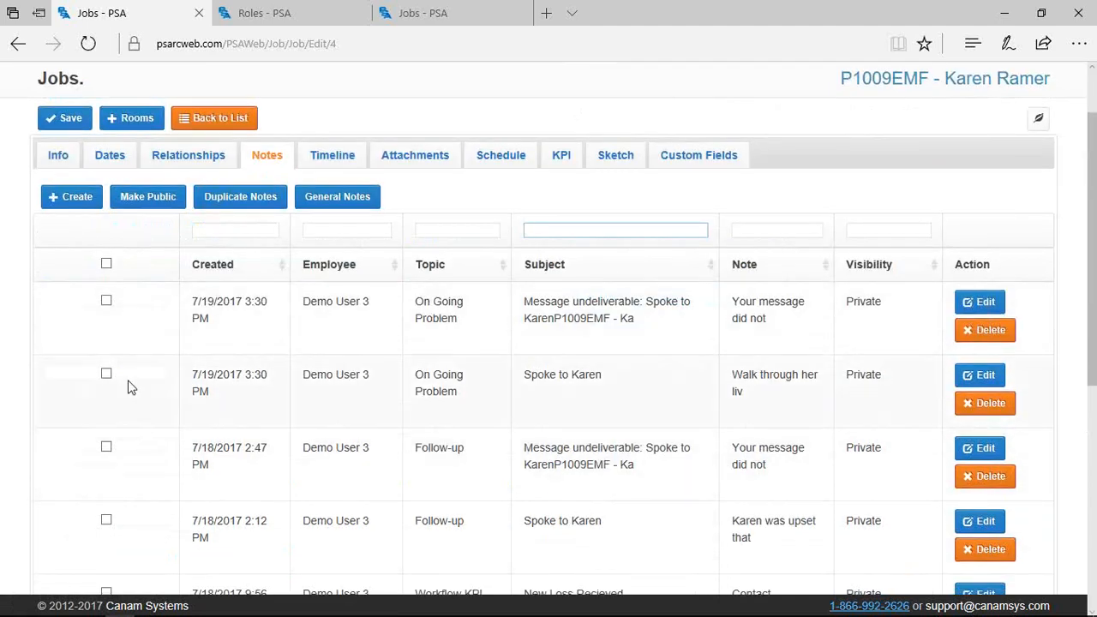
click(107, 301)
click(106, 375)
click(107, 449)
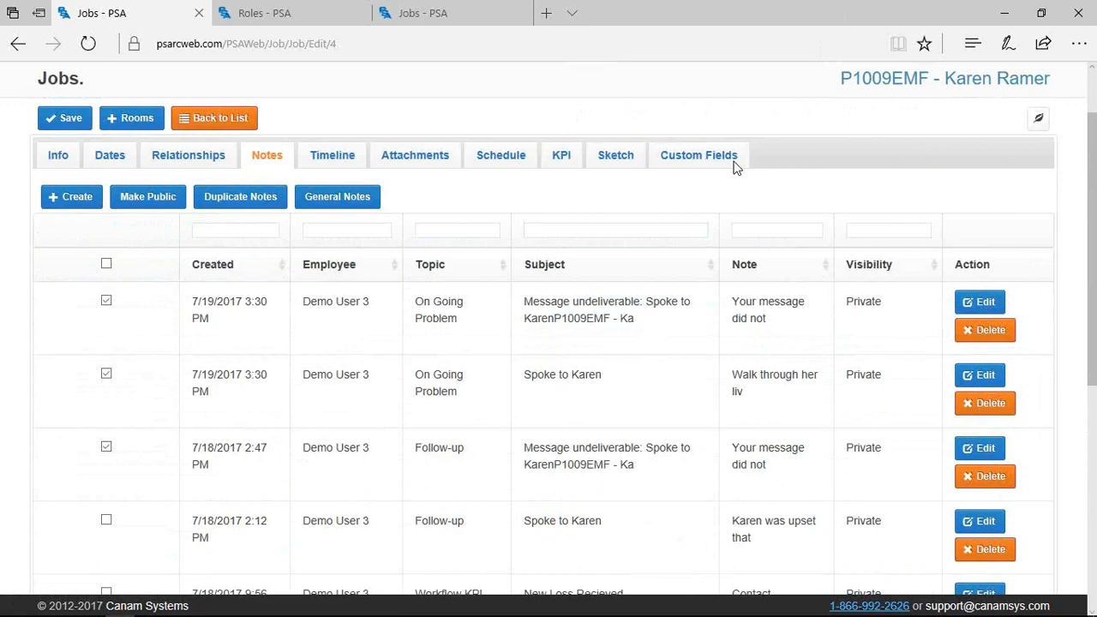
Create a note populated from the Introductory Letter template, review it, and return to the notes list
click(75, 199)
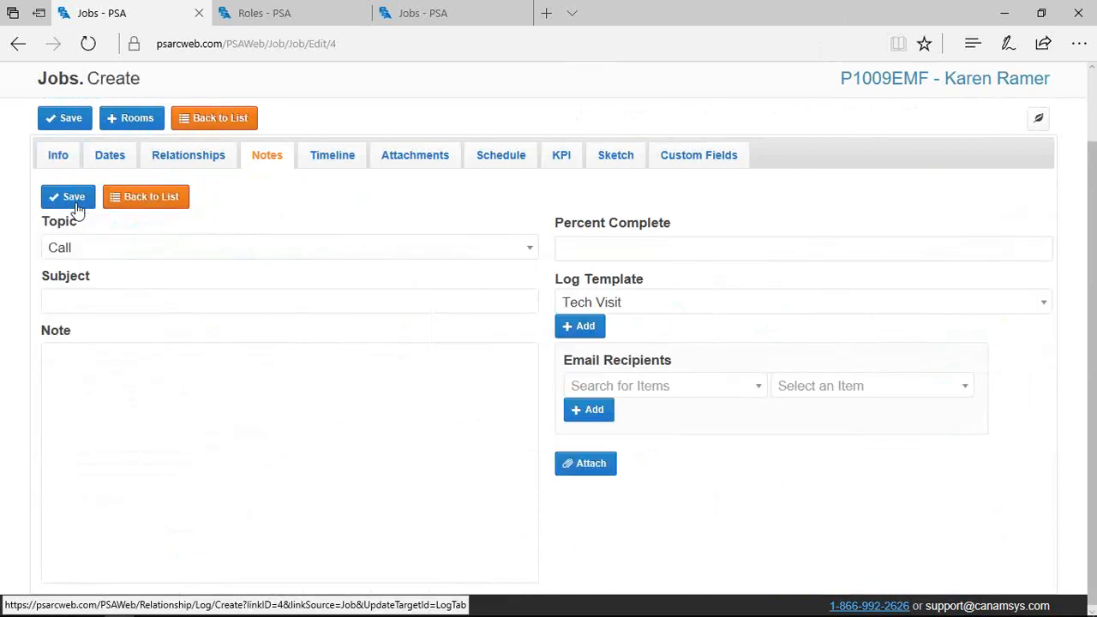
click(637, 311)
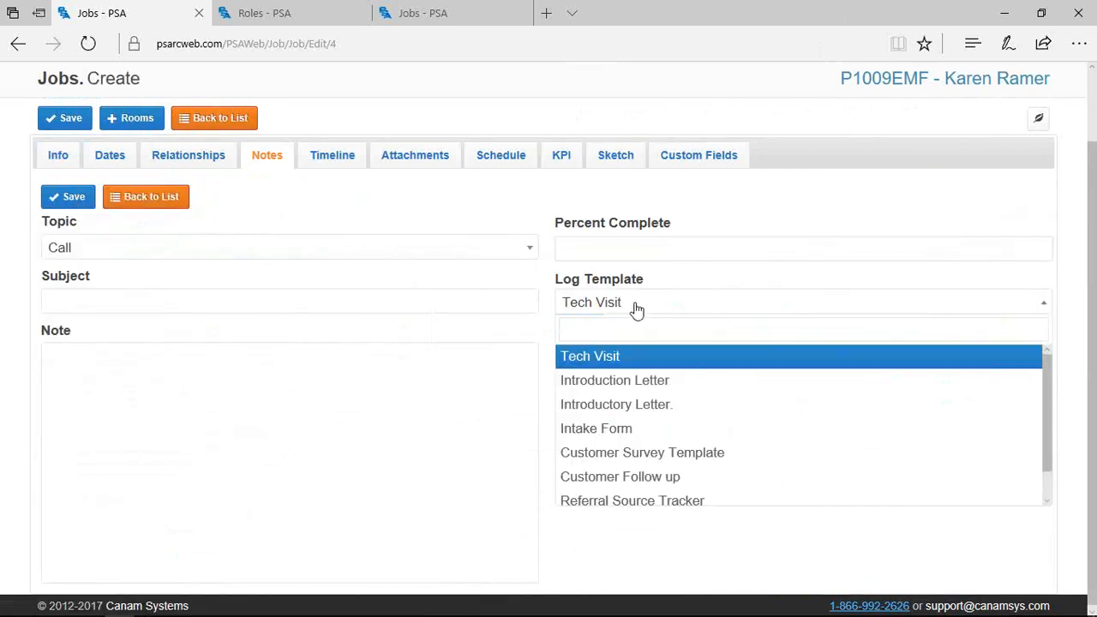
click(647, 404)
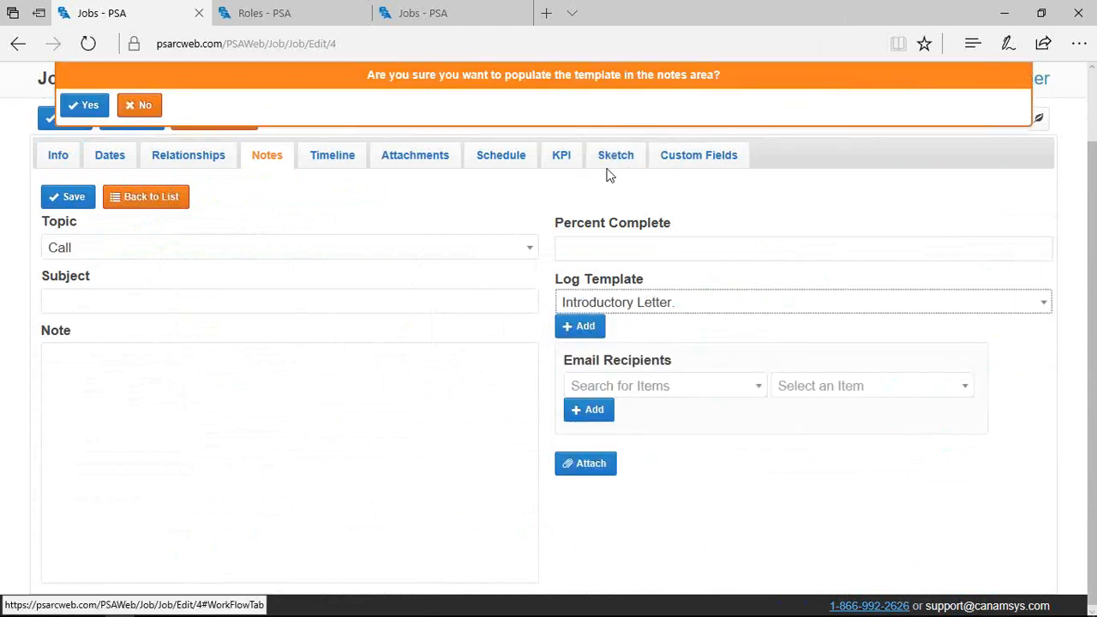
click(87, 105)
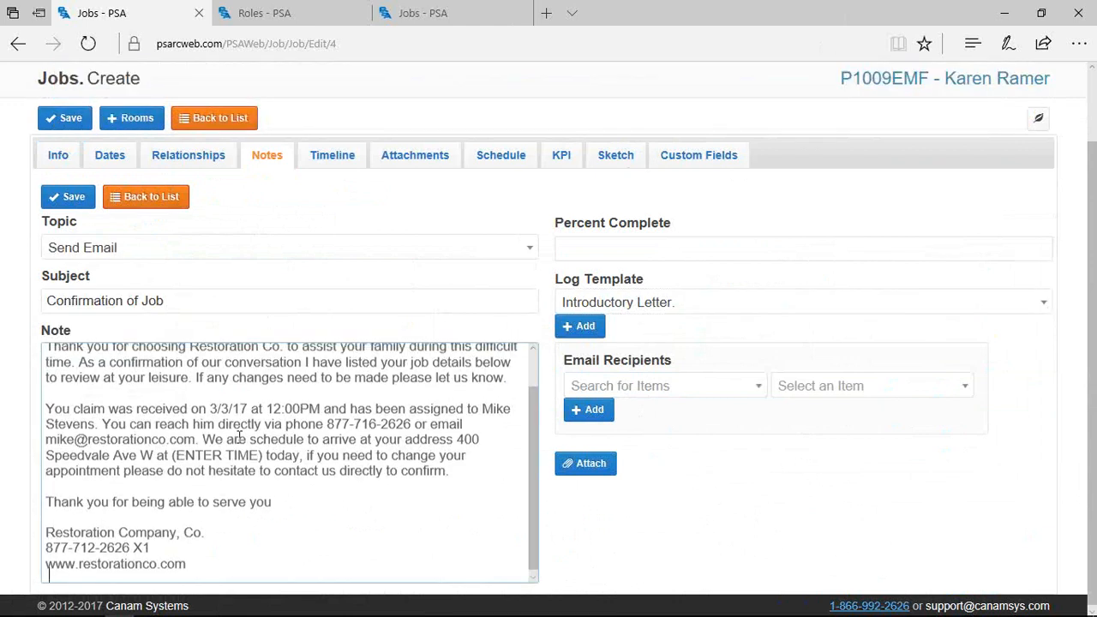
scroll(240, 437, up, 10)
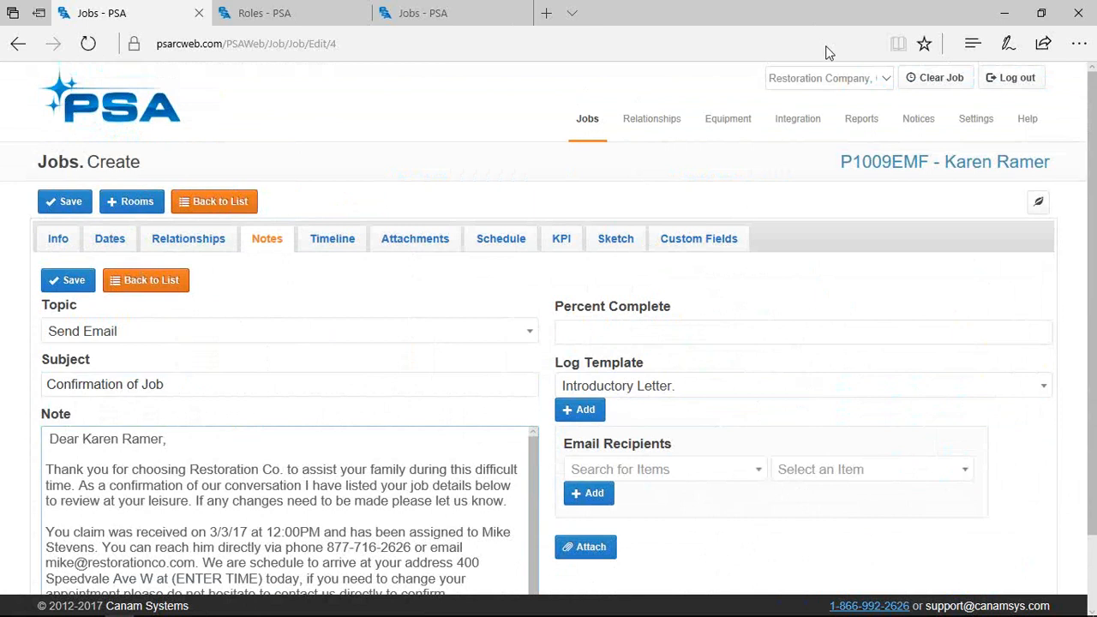
scroll(500, 441, down, 5)
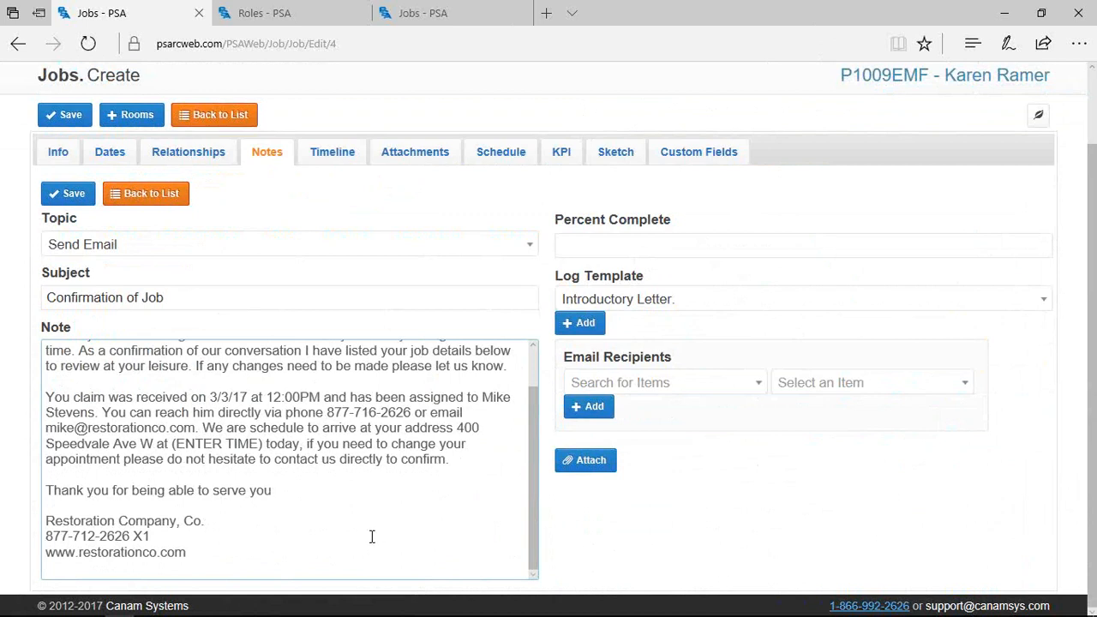
scroll(523, 500, up, 2)
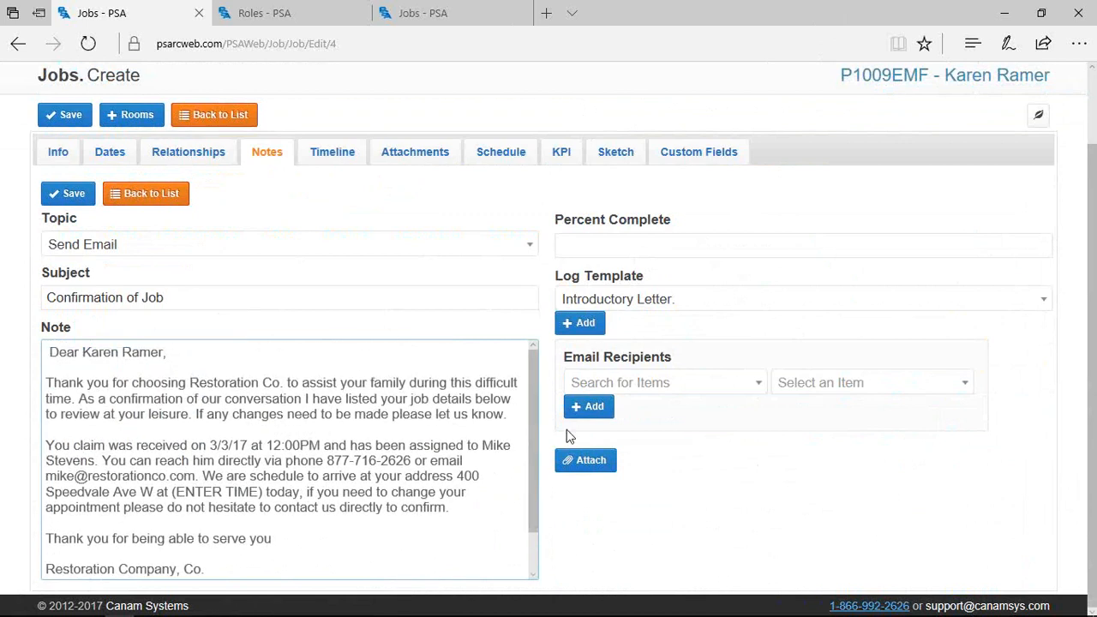
click(639, 336)
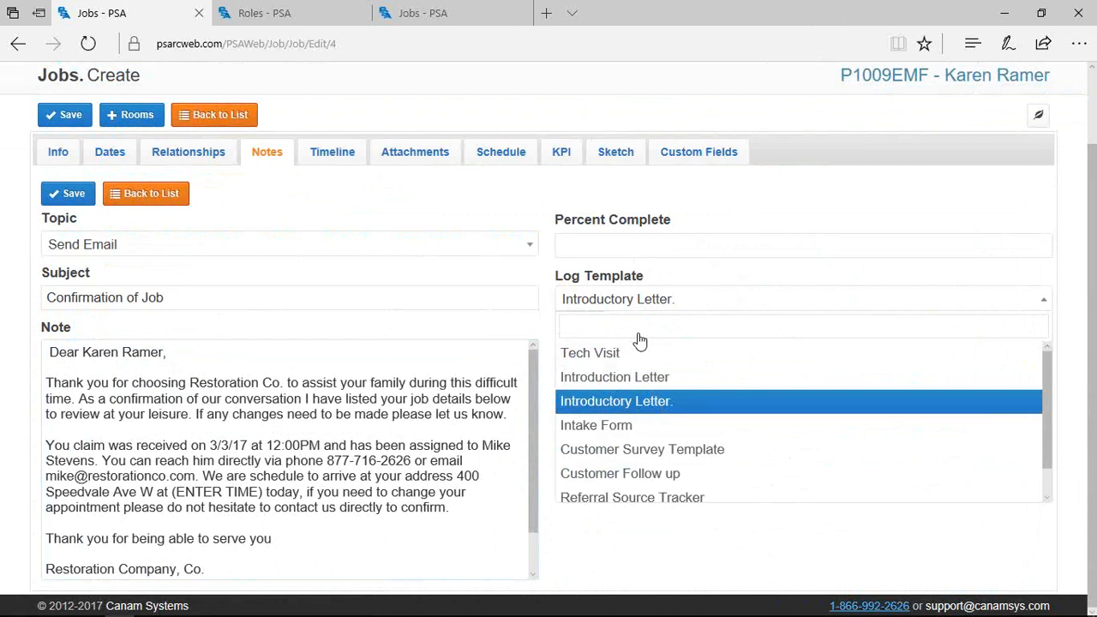
click(261, 273)
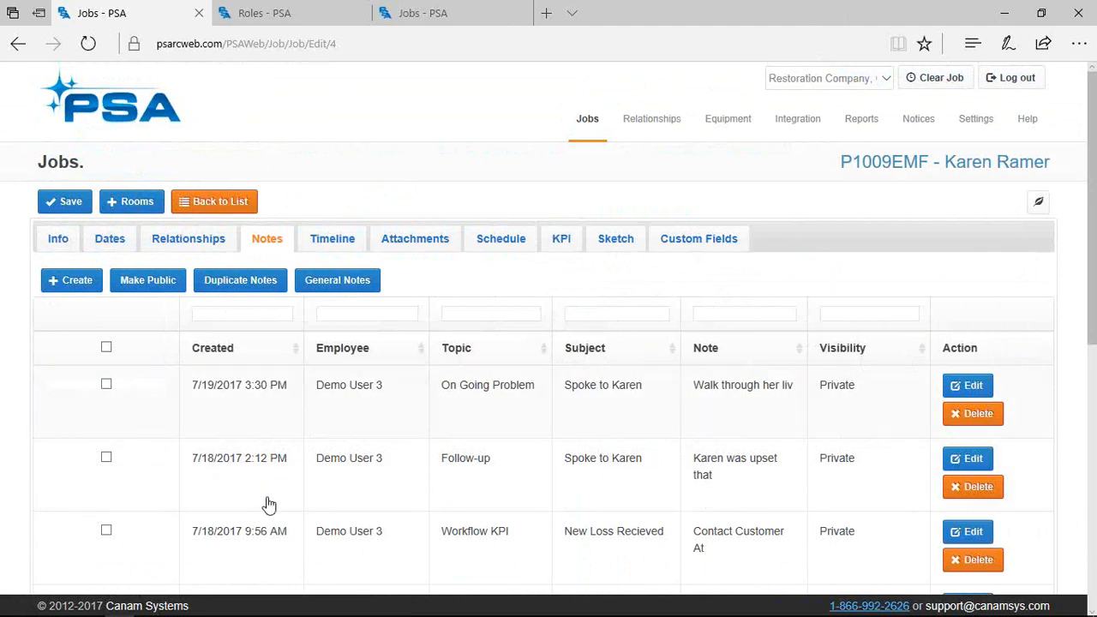
Filter to General Notes, restore All Notes, and display the Loss-to-Estimated Start milestone timeline
click(336, 285)
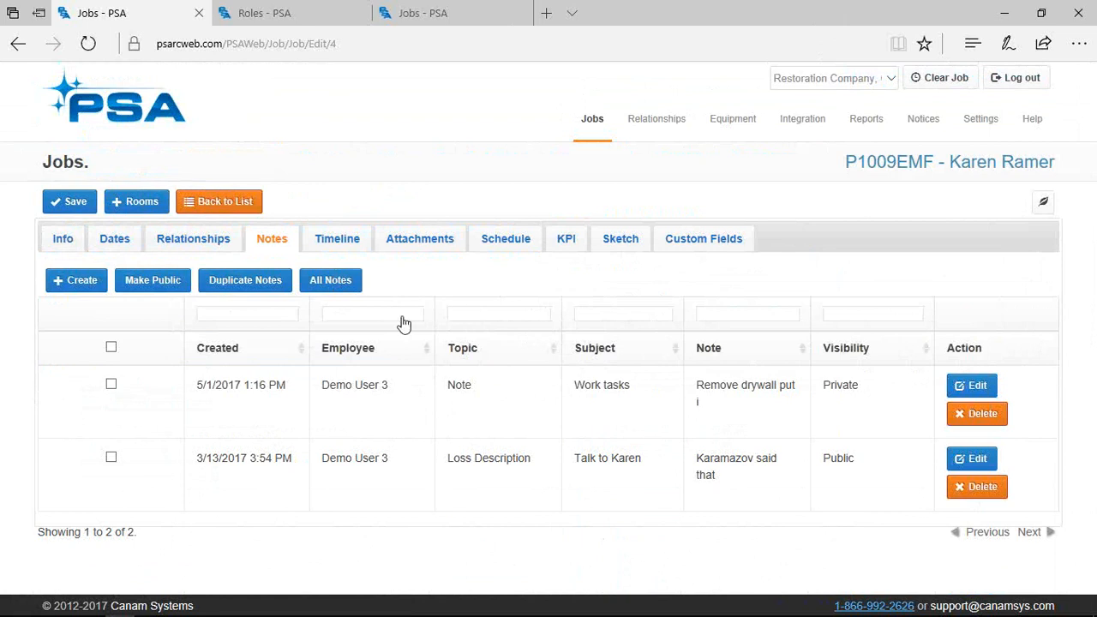
click(324, 290)
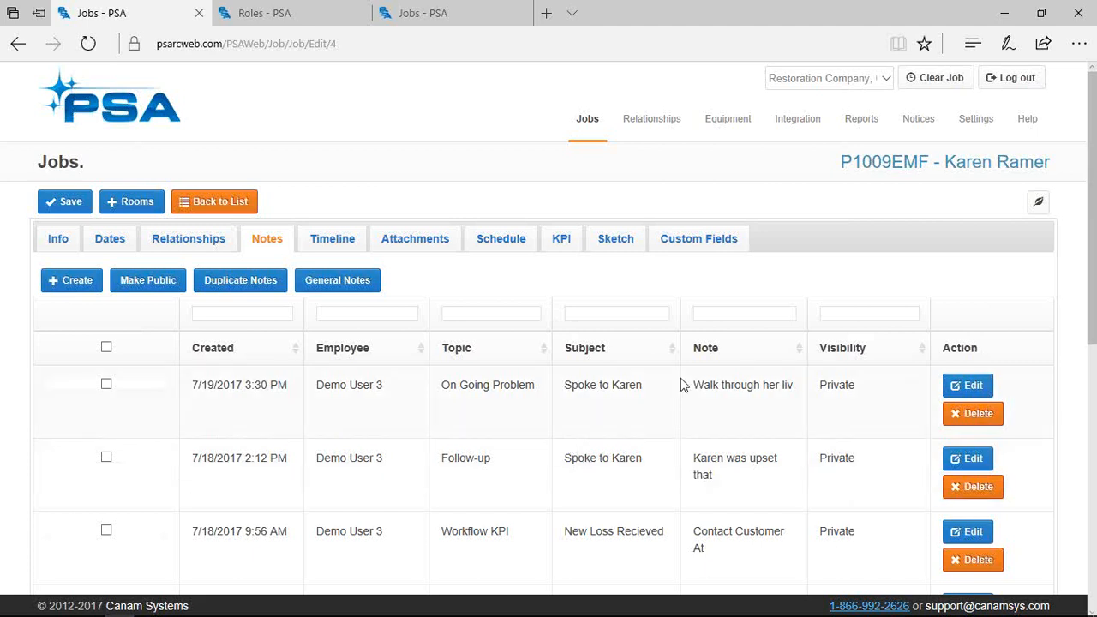
click(324, 239)
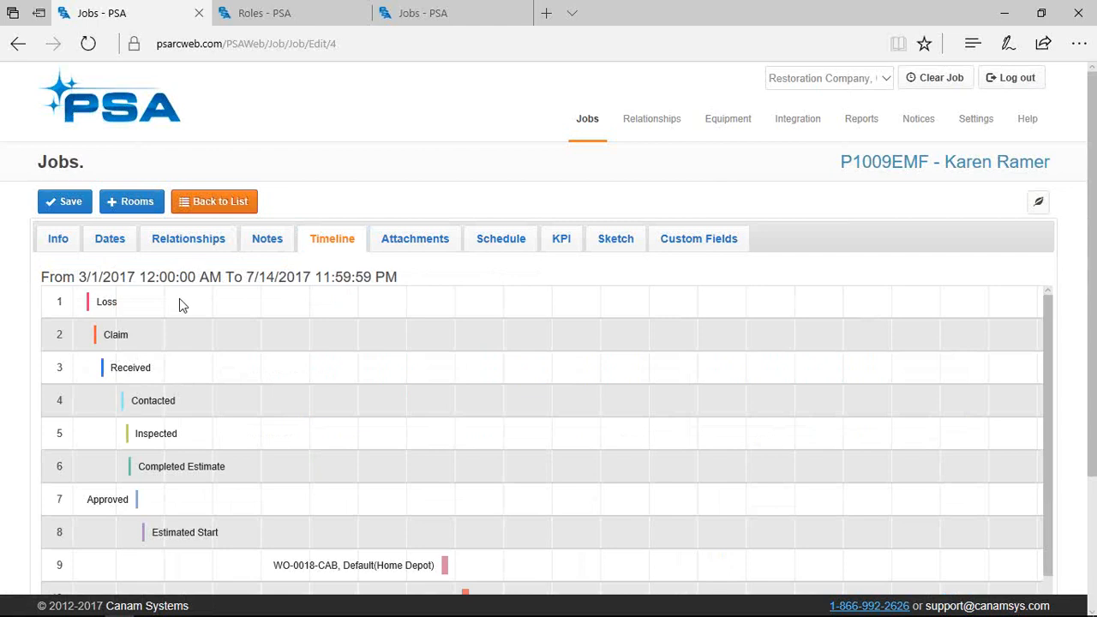
Scroll through the timeline's milestones and work orders, then open the job's attachments list
scroll(453, 457, down, 3)
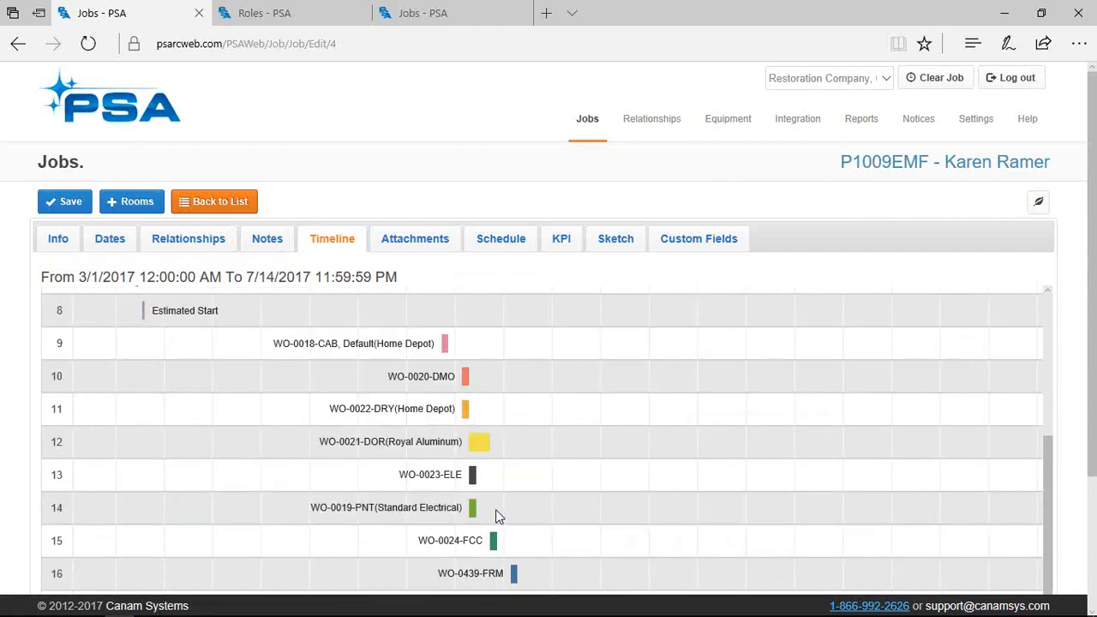
scroll(496, 510, down, 3)
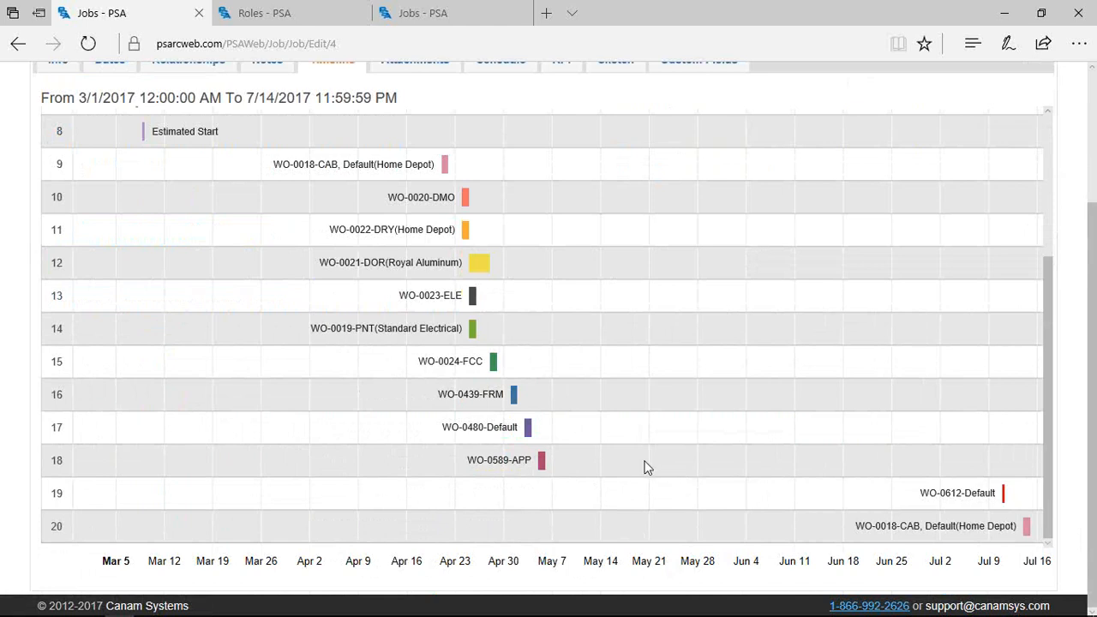
scroll(648, 467, up, 3)
scroll(612, 446, up, 3)
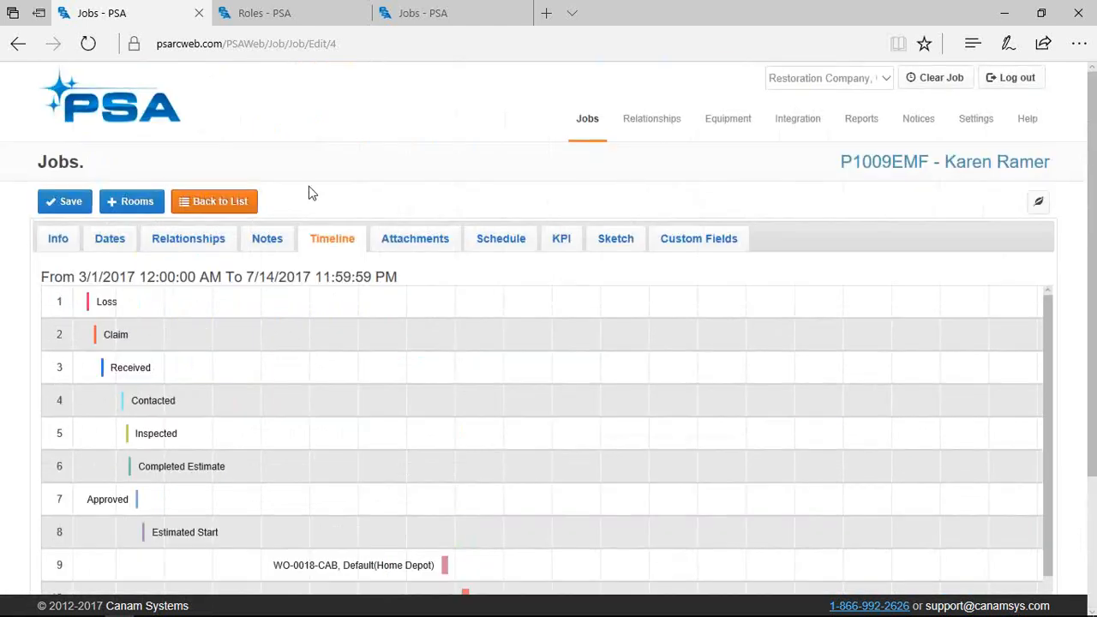
click(397, 234)
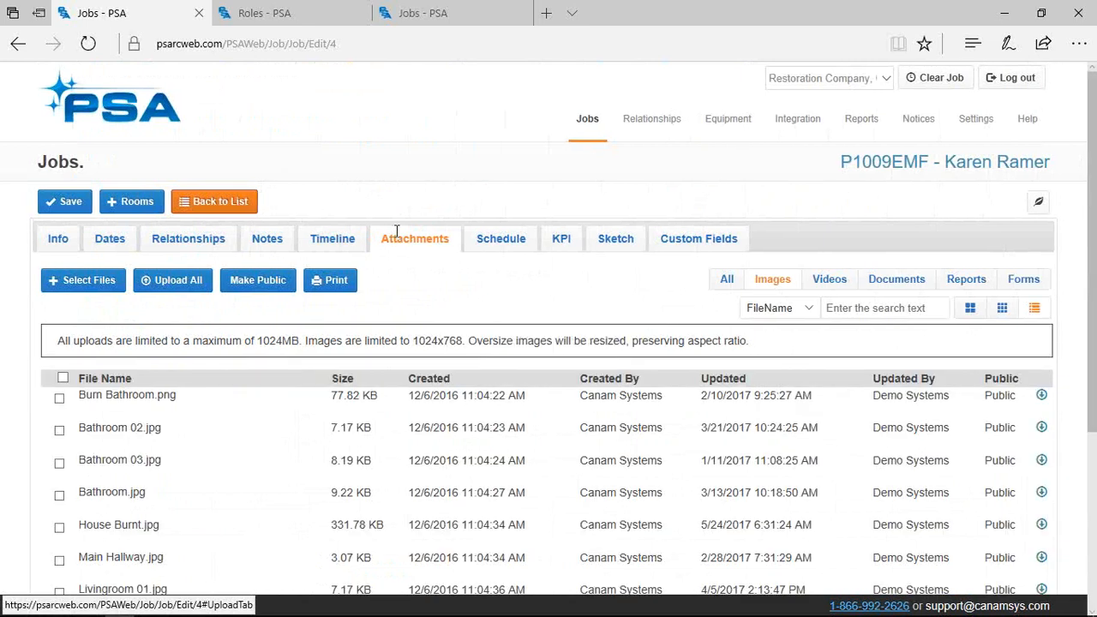
Show all attachments as large fire-damage thumbnails and bring up the Cast Device phone mirror
click(727, 279)
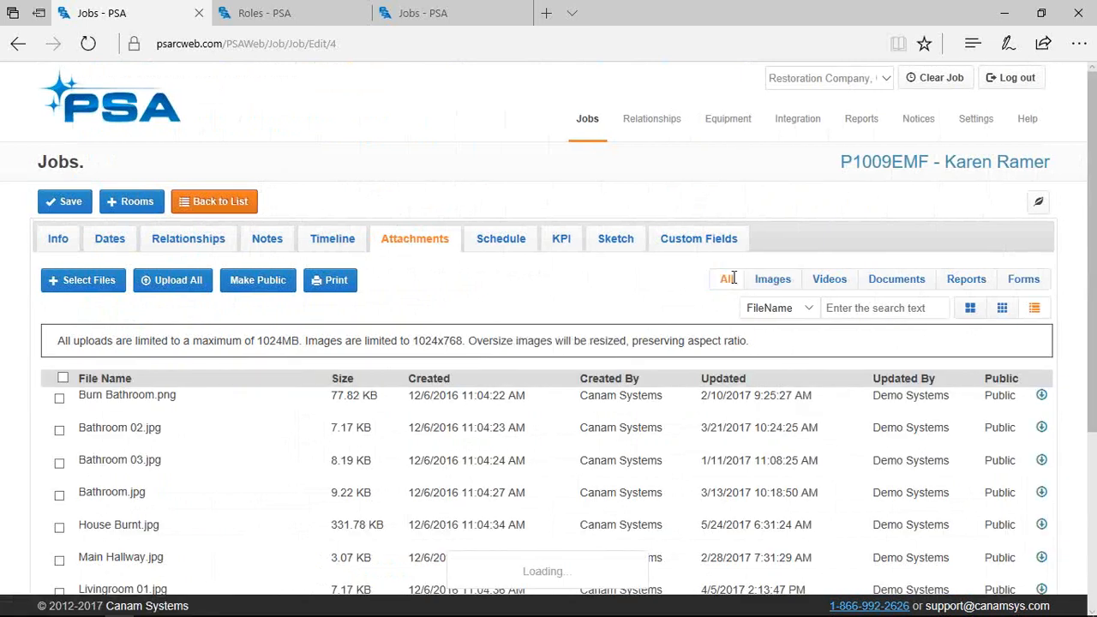
click(973, 313)
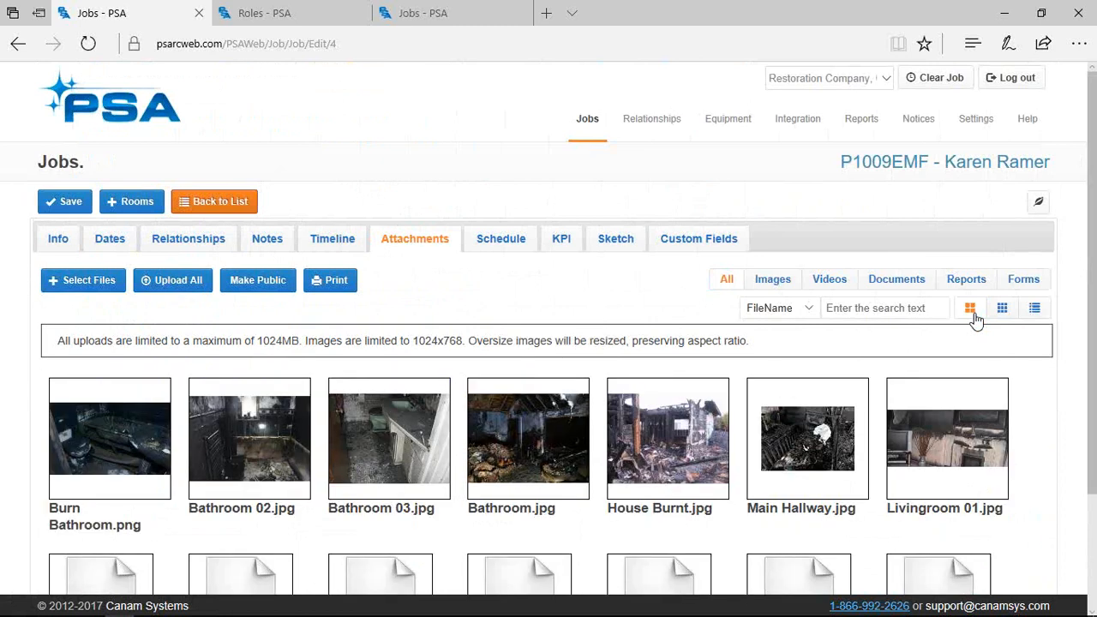
click(813, 279)
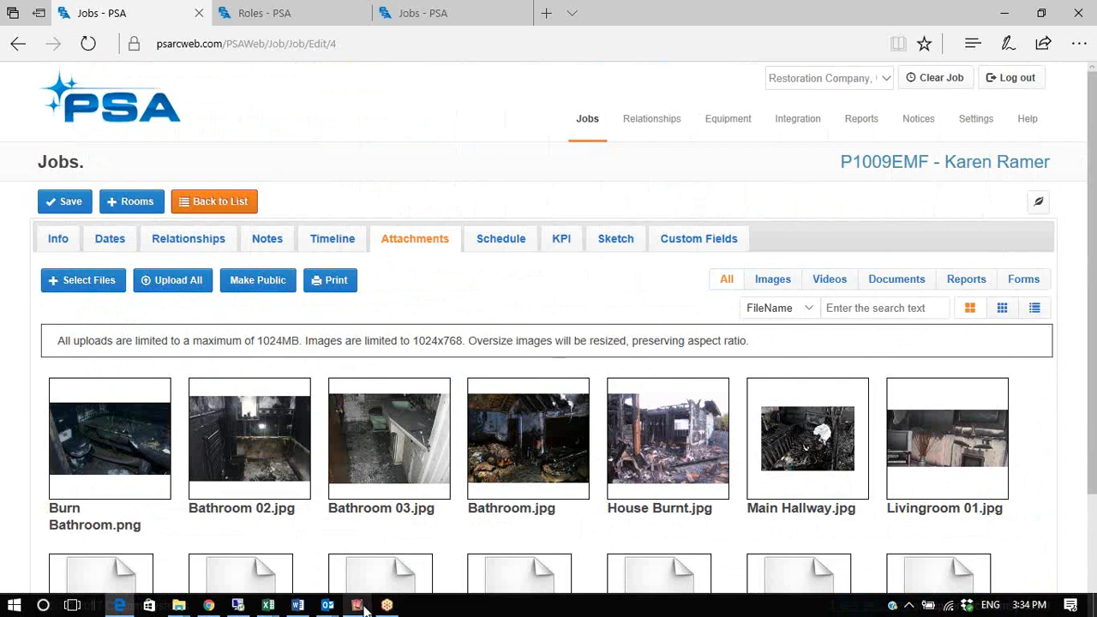
click(363, 608)
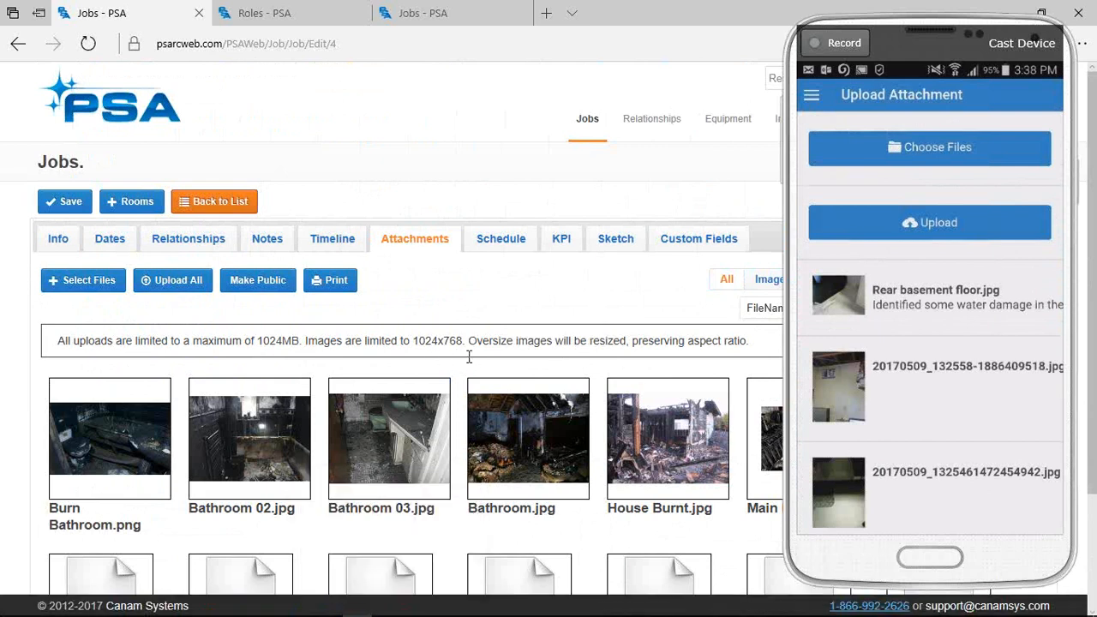
Open the job's Rooms list showing Personal Property, Main Level - MASTER, BED1 and KITCHEN
click(126, 208)
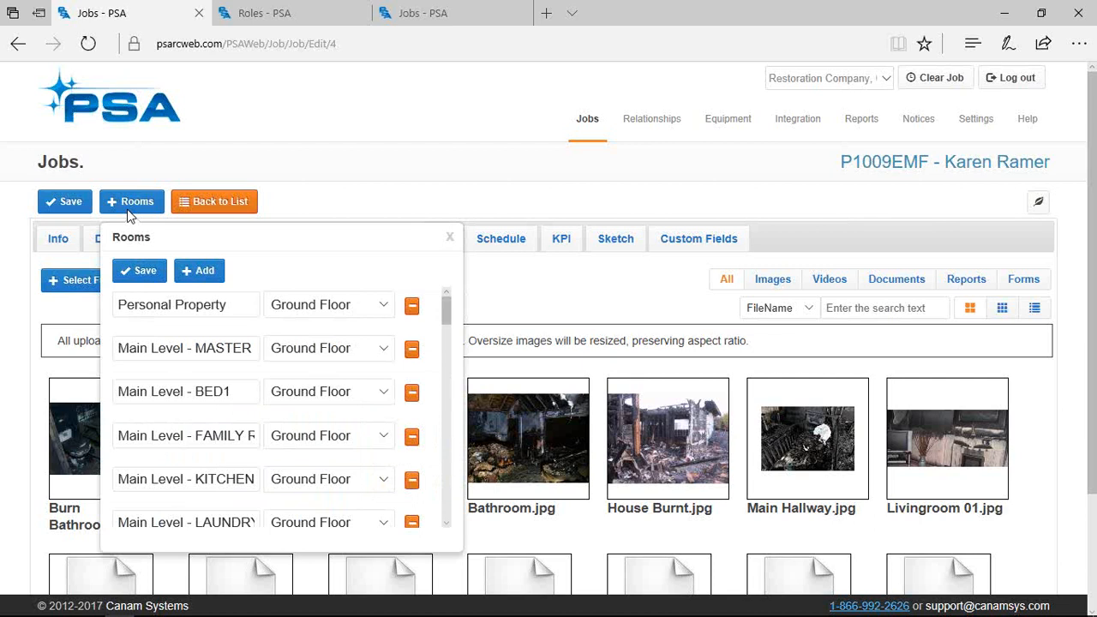
Close the Rooms list and filter attachments by file name 'base'
click(872, 308)
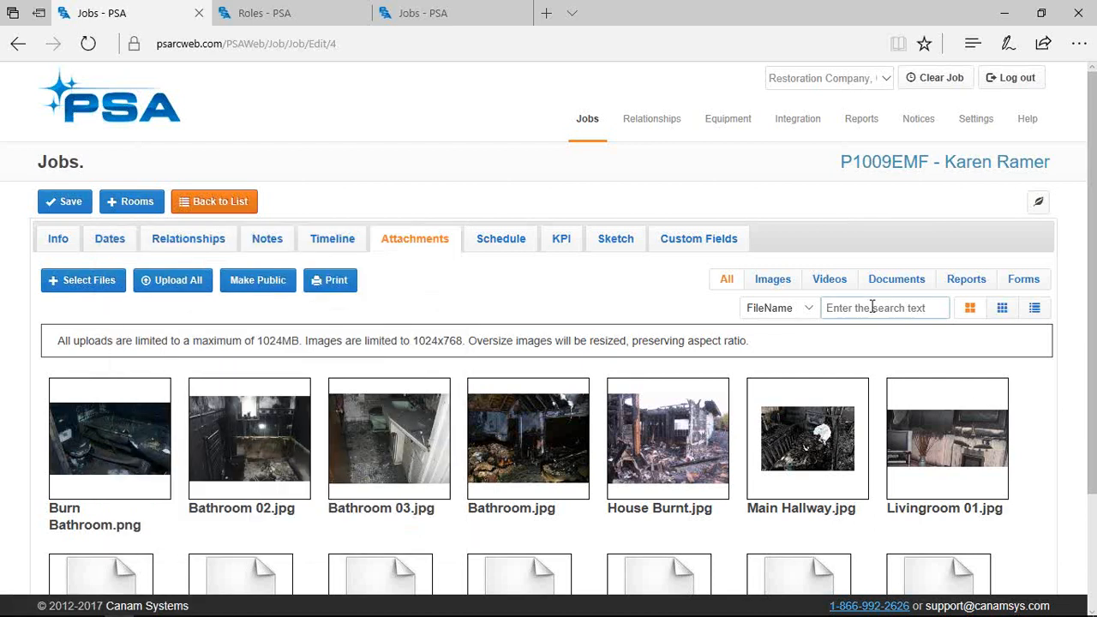
text(base)
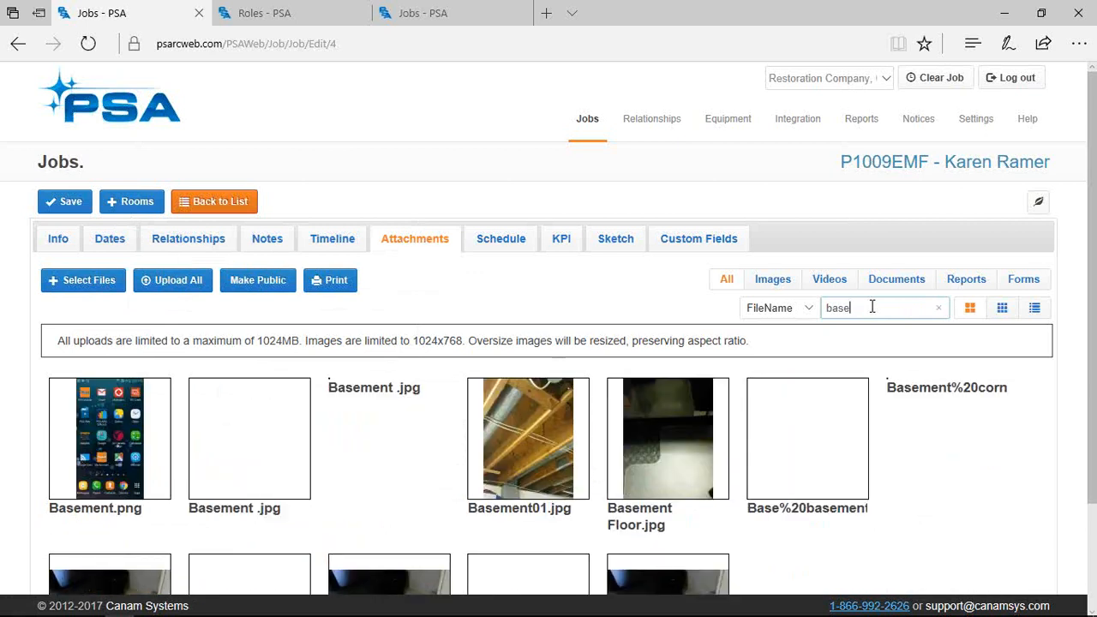
scroll(1078, 349, down, 2)
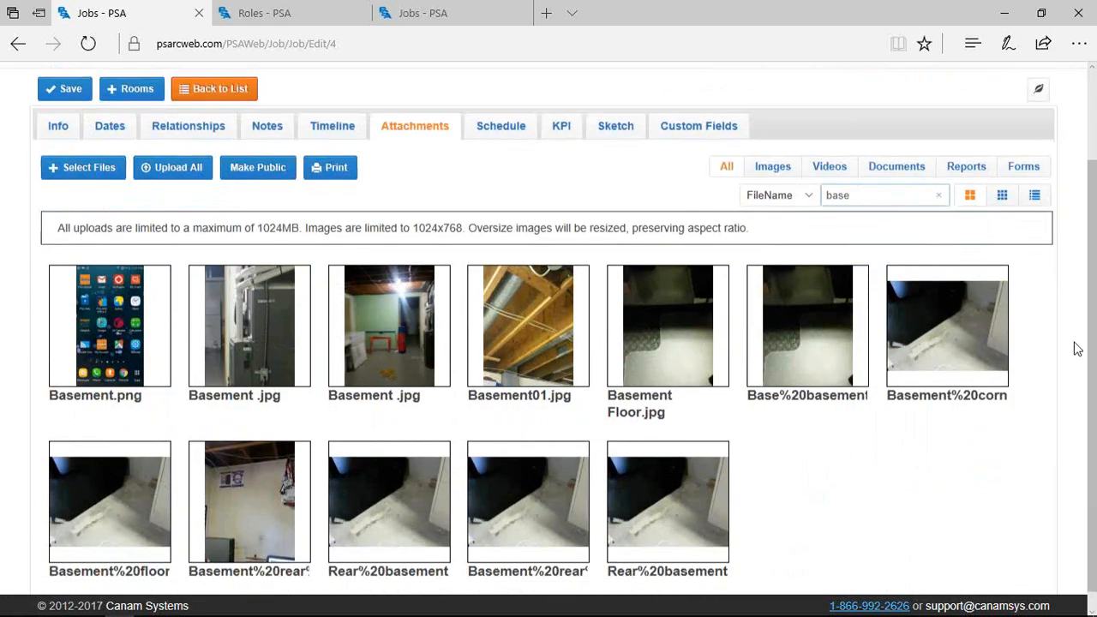
scroll(1078, 349, down, 1)
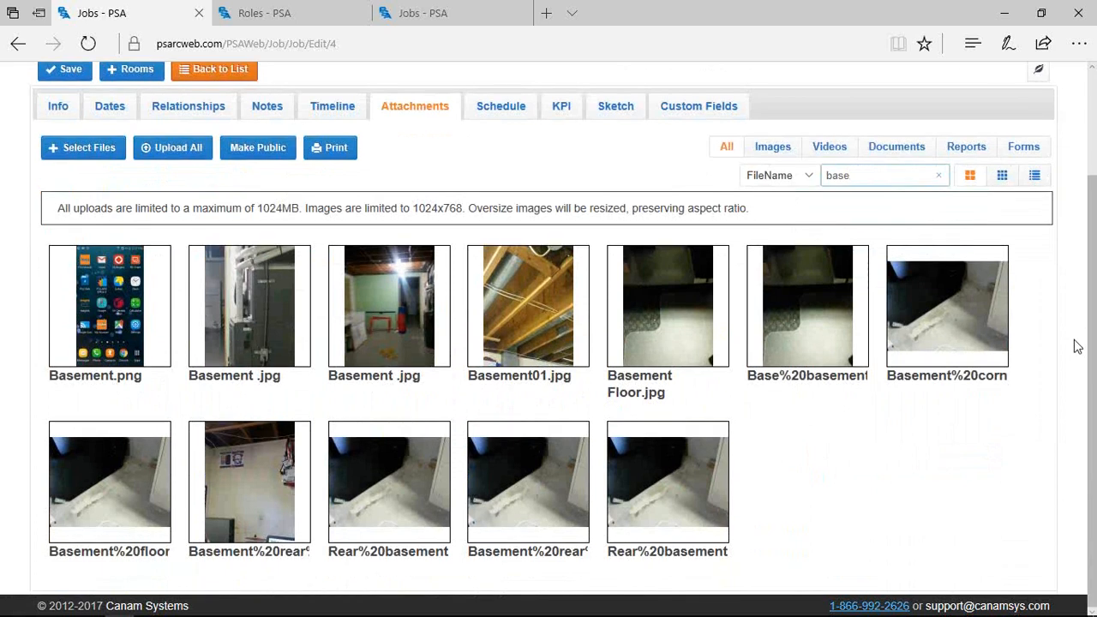
Compare list and large-thumbnail views of the basement photos, noting the 1024x768 size limit
click(1038, 181)
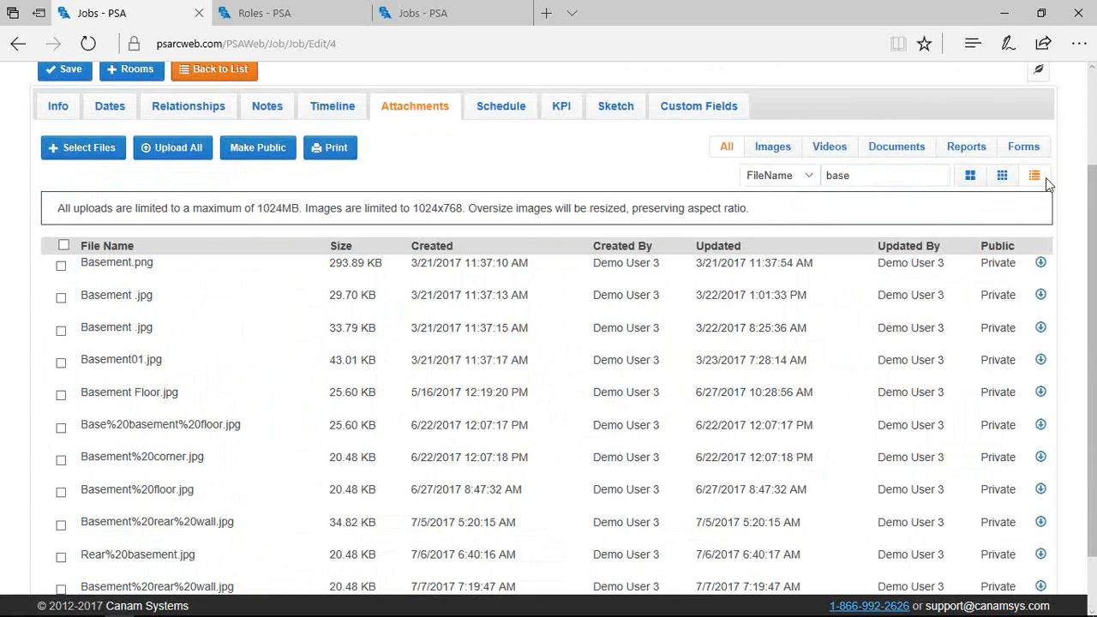
click(970, 180)
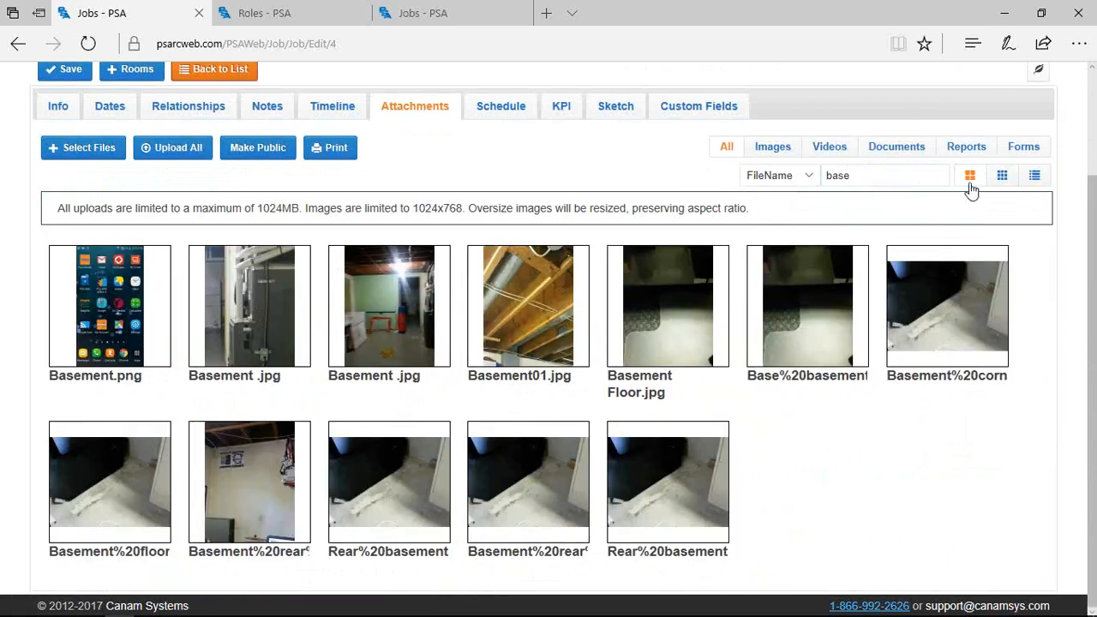
drag(457, 208, 418, 209)
click(1035, 175)
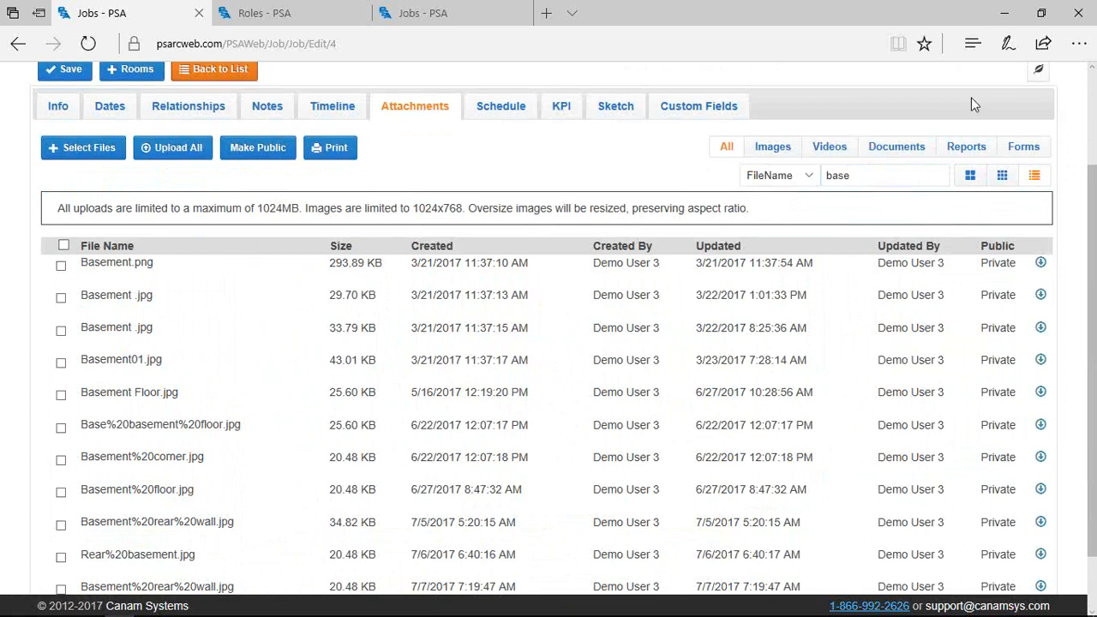
click(974, 177)
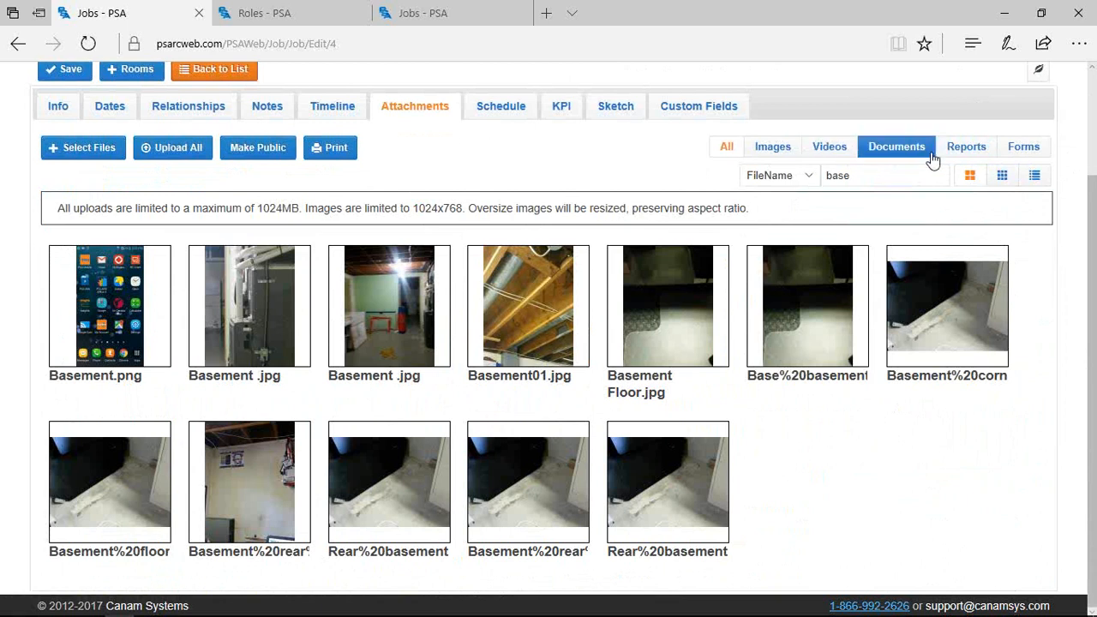
Show only forms, clear the 'base' search, and open the first Work Authorization form
click(1021, 148)
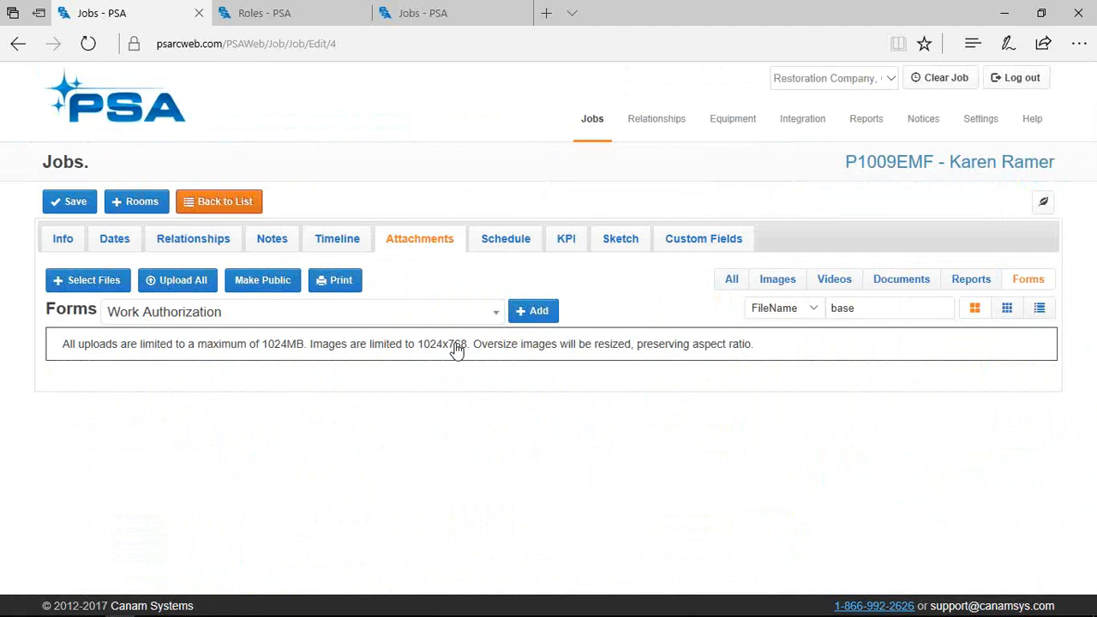
double_click(857, 310)
key(BackSpace)
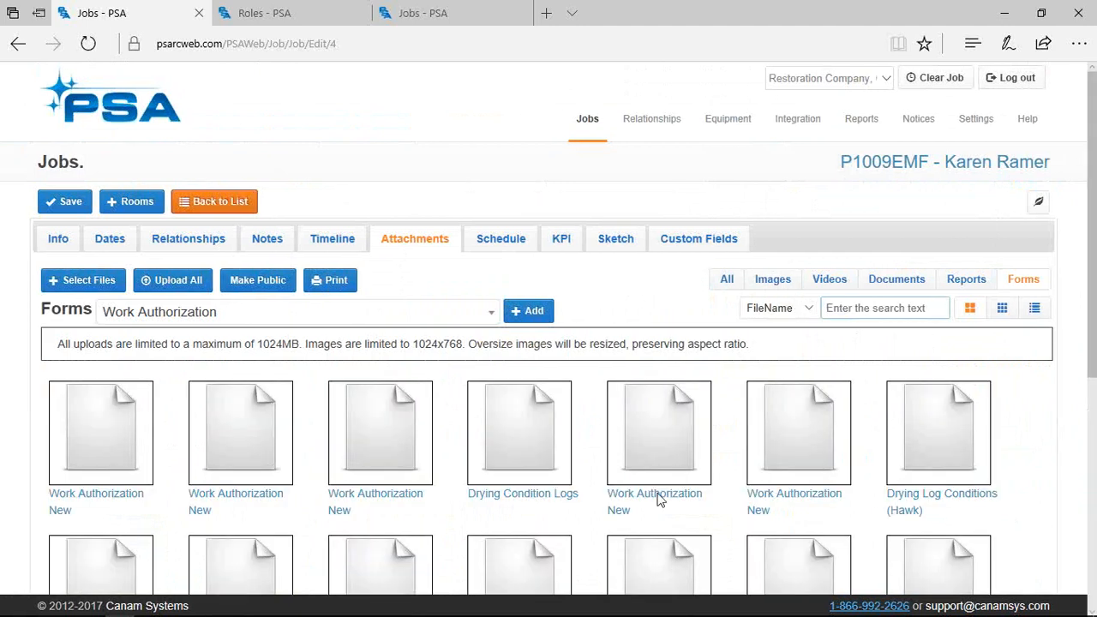
click(103, 498)
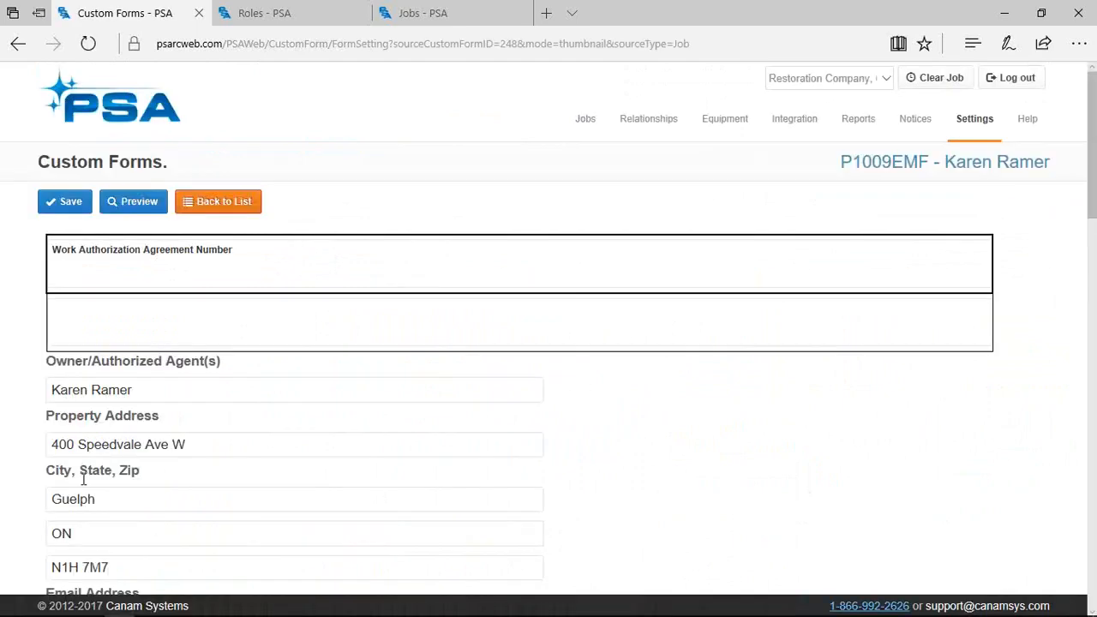
Fill the Email Address field with the owner's e-mail from the autofill suggestion
scroll(86, 481, down, 2)
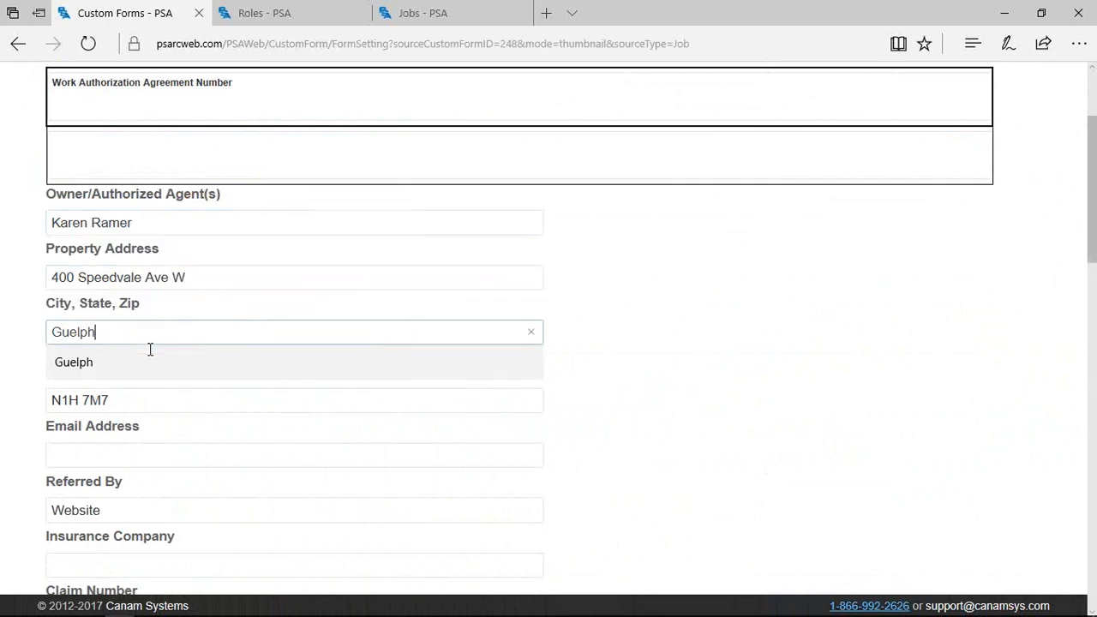
scroll(355, 534, down, 1)
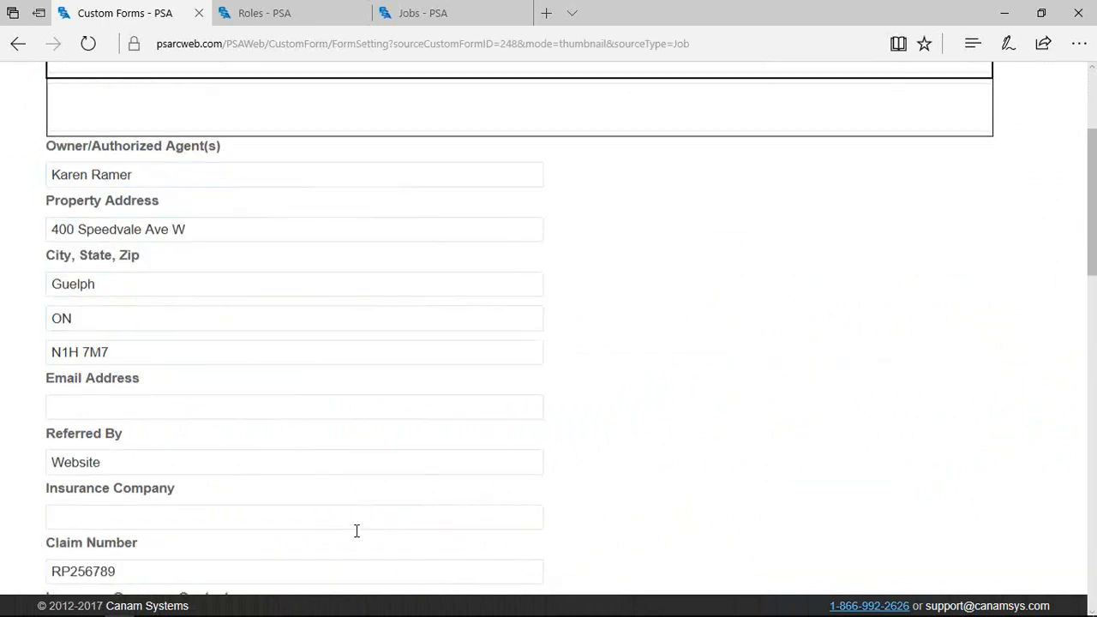
click(66, 471)
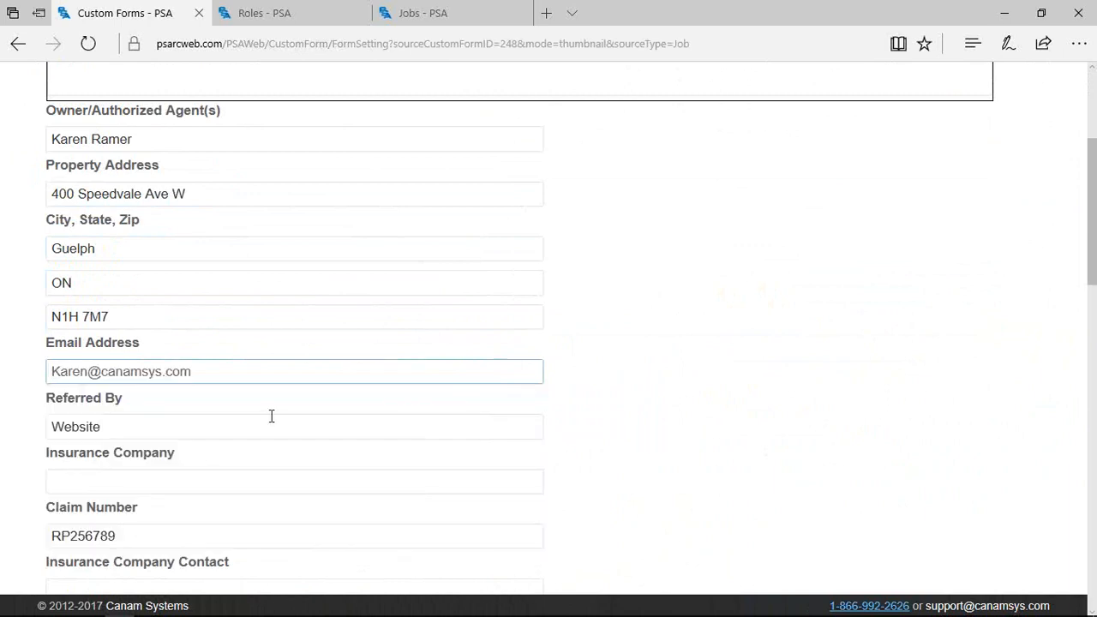
Scroll down to the Sign Here box and briefly show the mirrored phone screen
scroll(263, 415, down, 3)
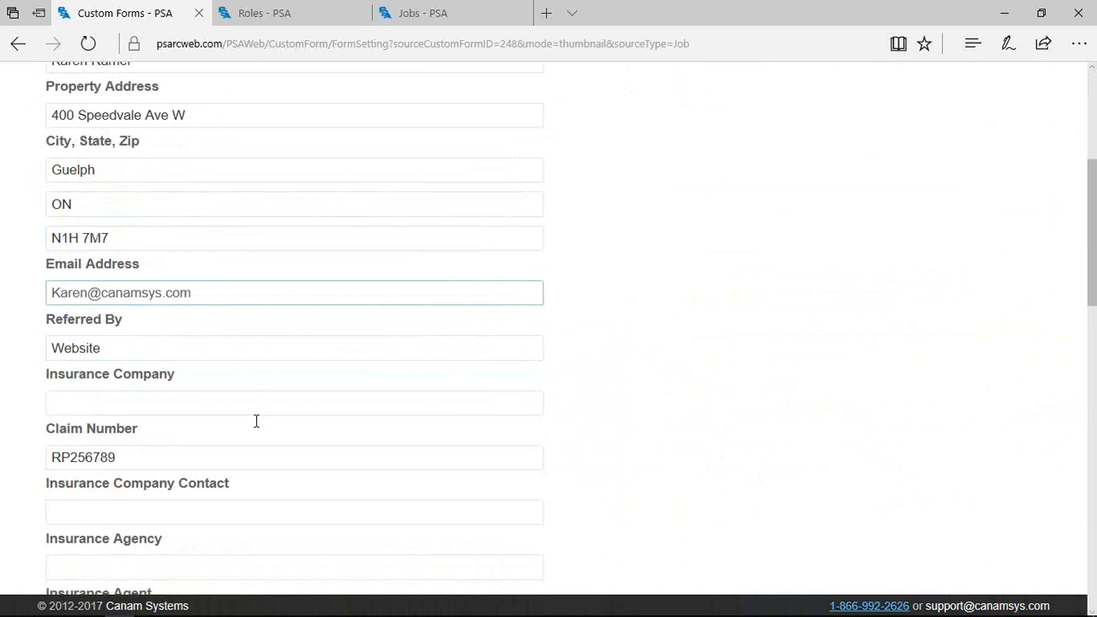
scroll(251, 425, down, 5)
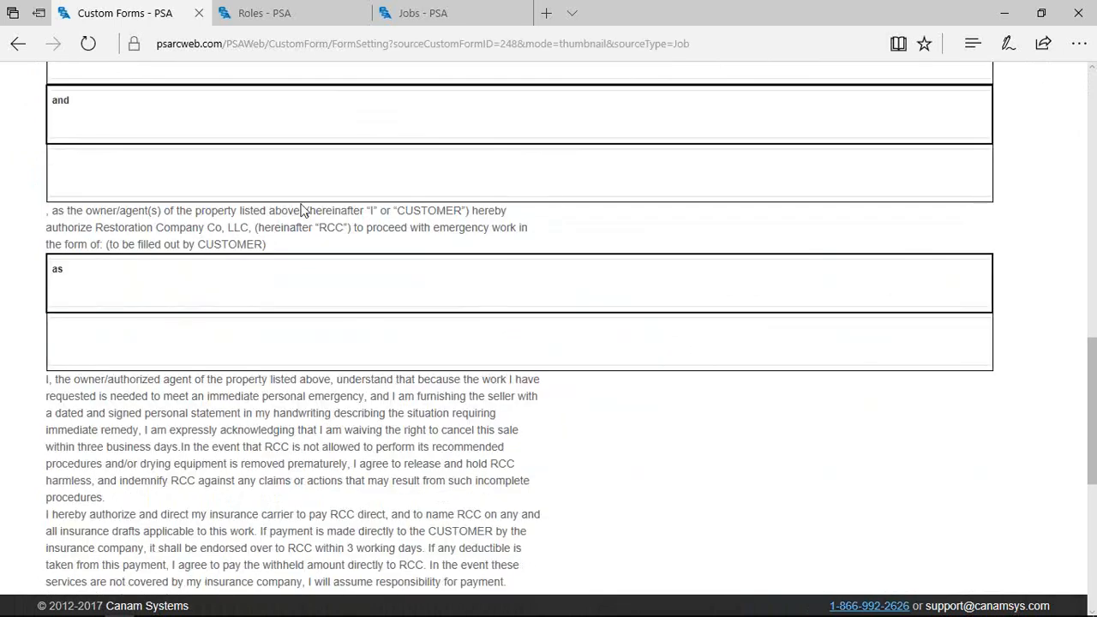
mouse_move(401, 611)
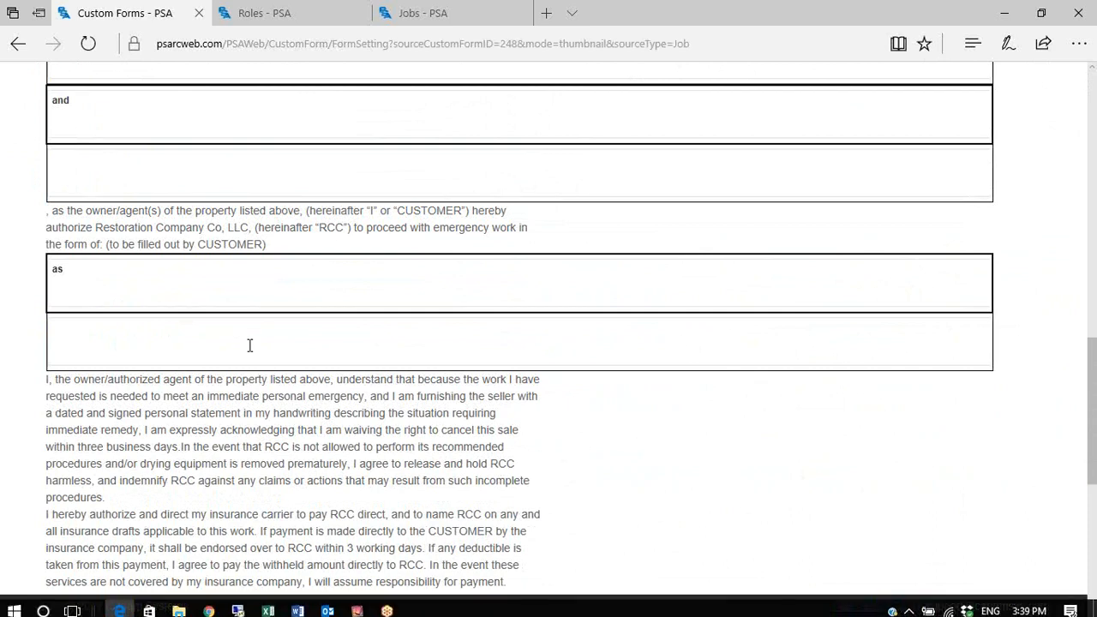
scroll(246, 345, down, 5)
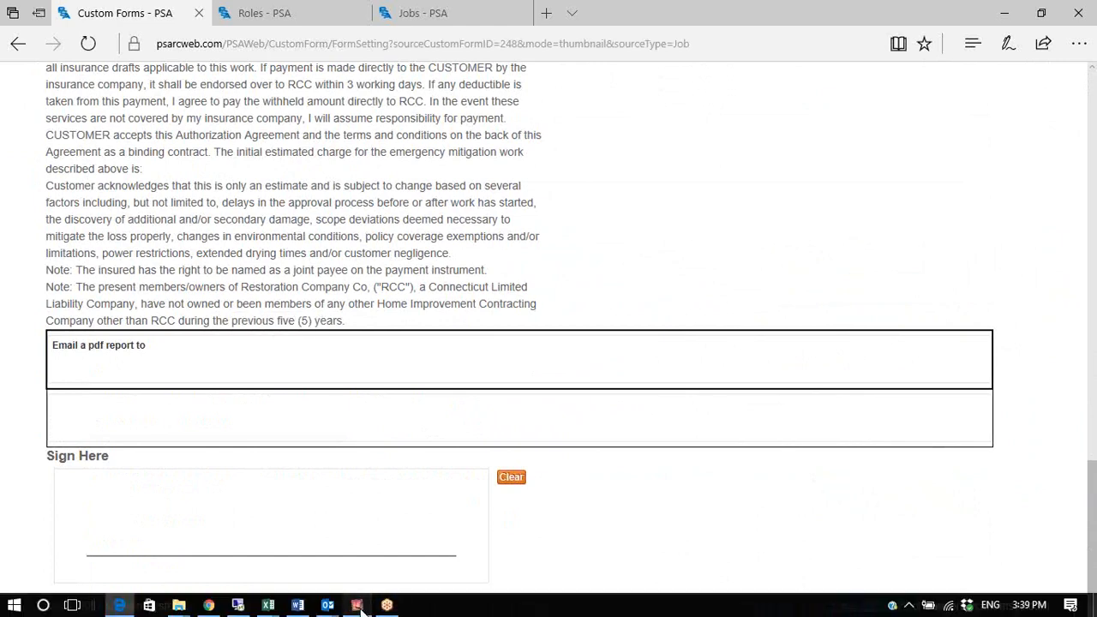
click(358, 605)
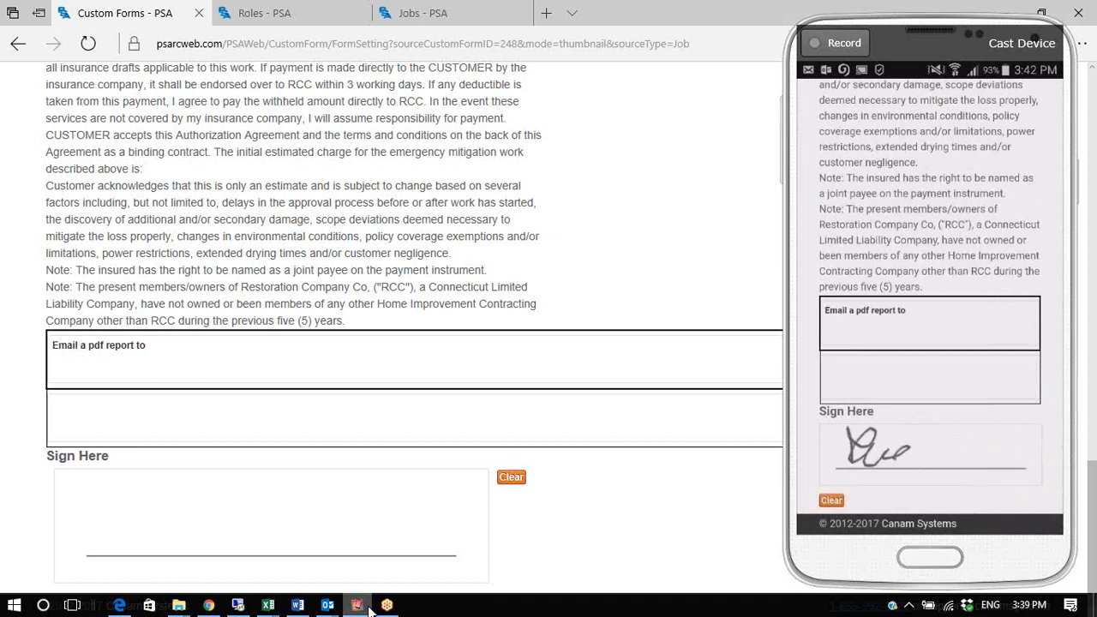
click(359, 606)
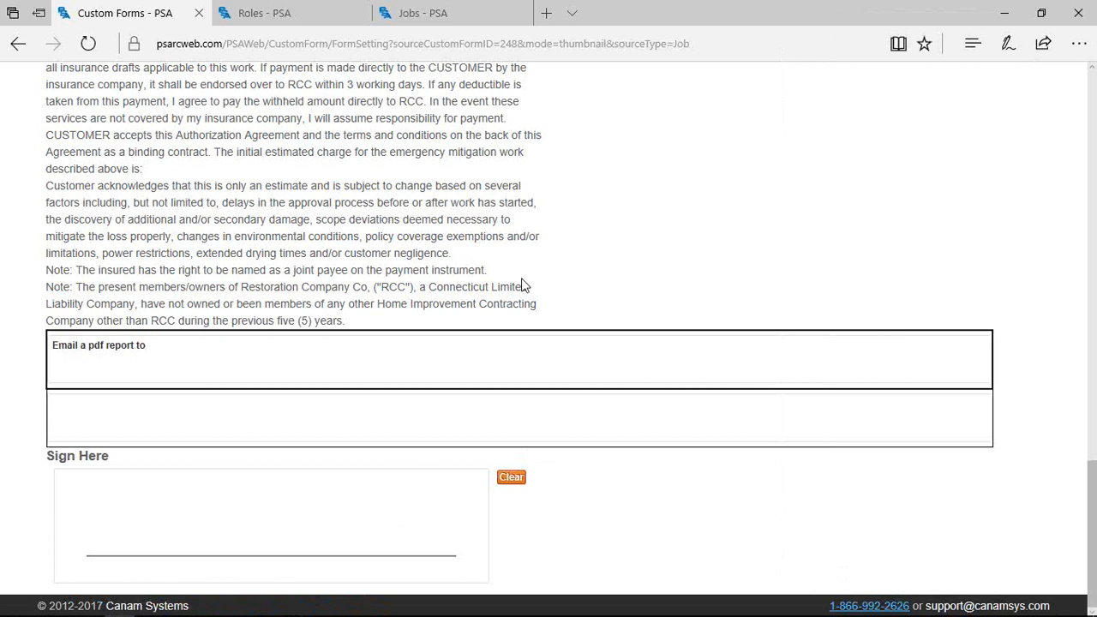
Look over the report's export format list, then close it without exporting
scroll(563, 375, up, 20)
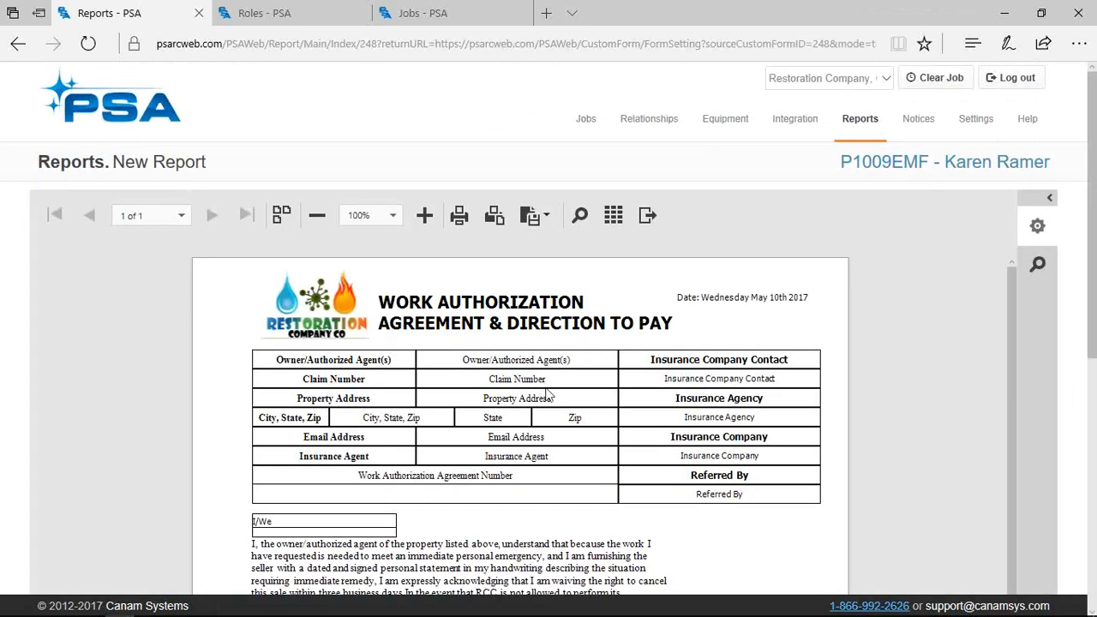
scroll(548, 394, down, 3)
scroll(555, 470, up, 3)
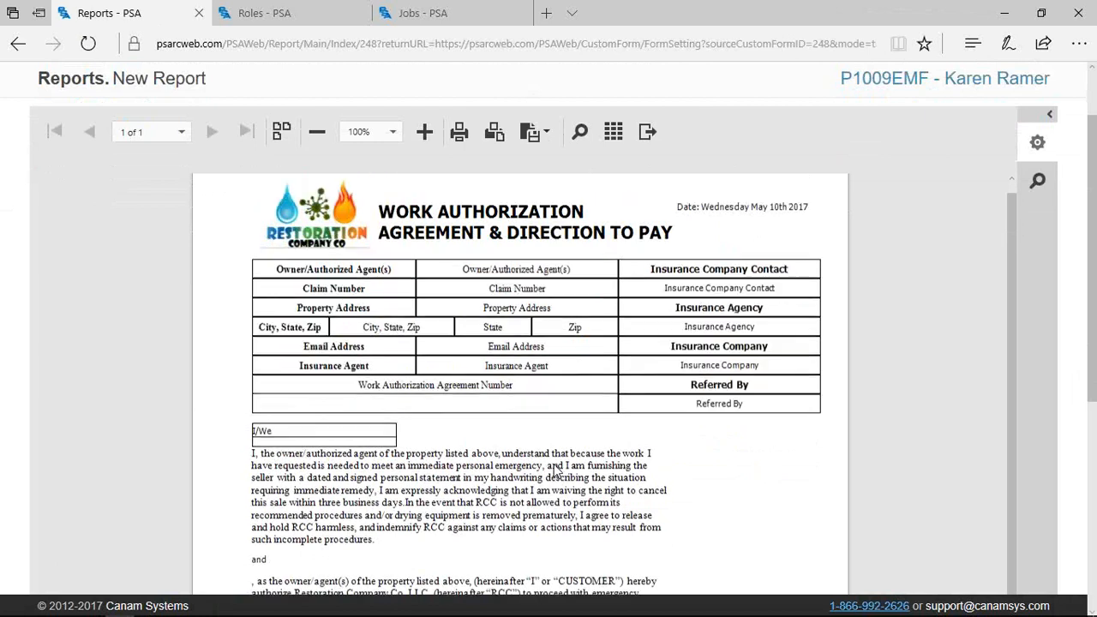
click(554, 219)
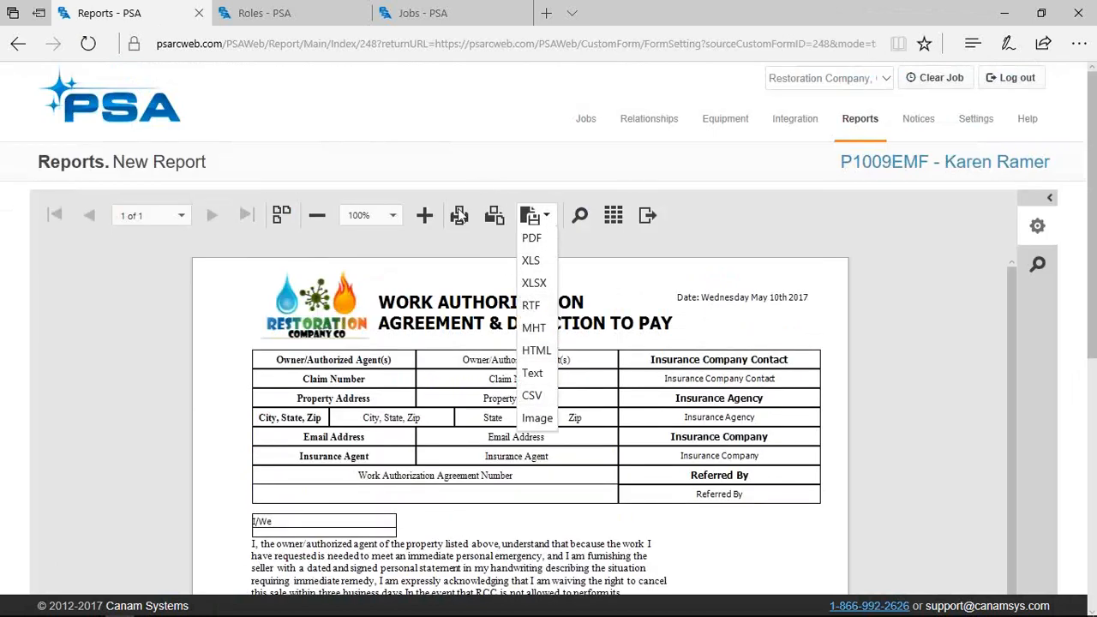
click(649, 222)
Add the chosen contact's e-mail as recipient, send the report, and return to Custom Forms
click(246, 254)
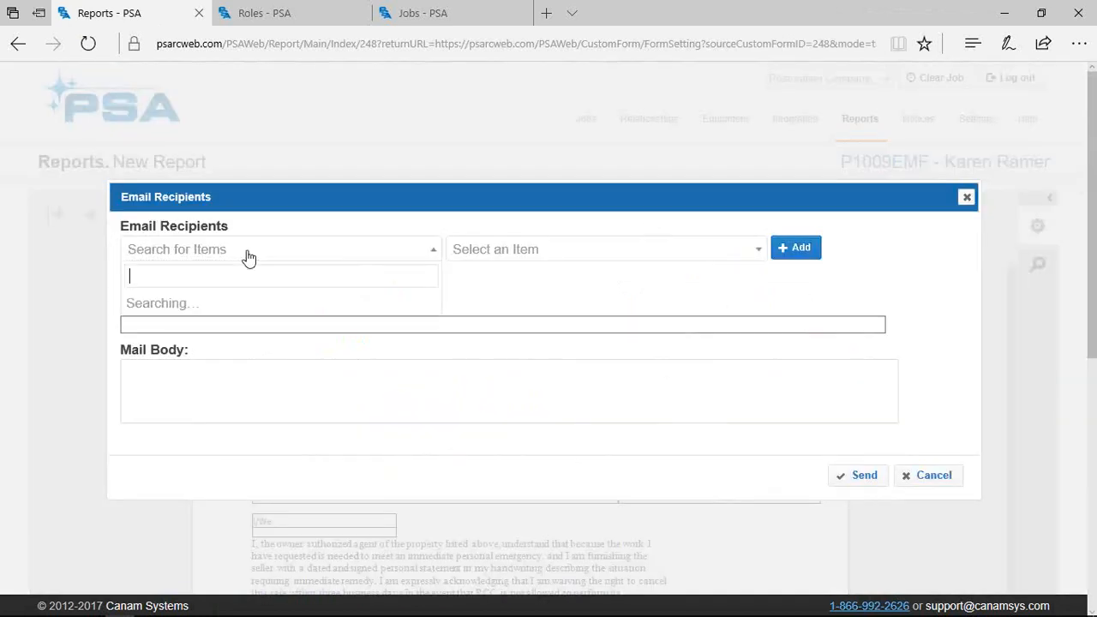
click(196, 422)
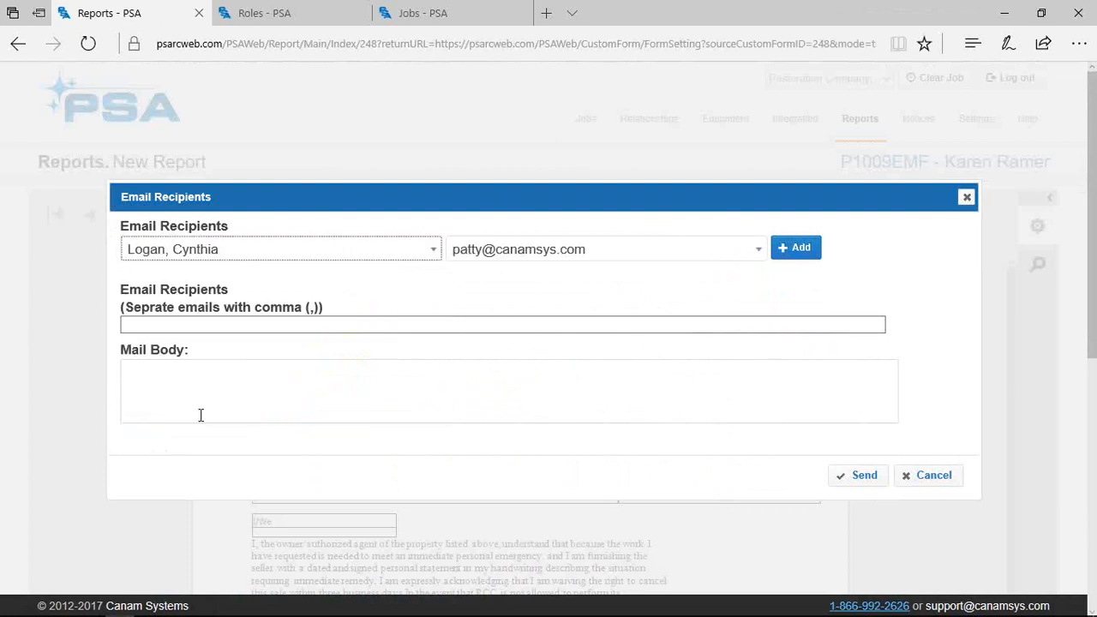
click(795, 248)
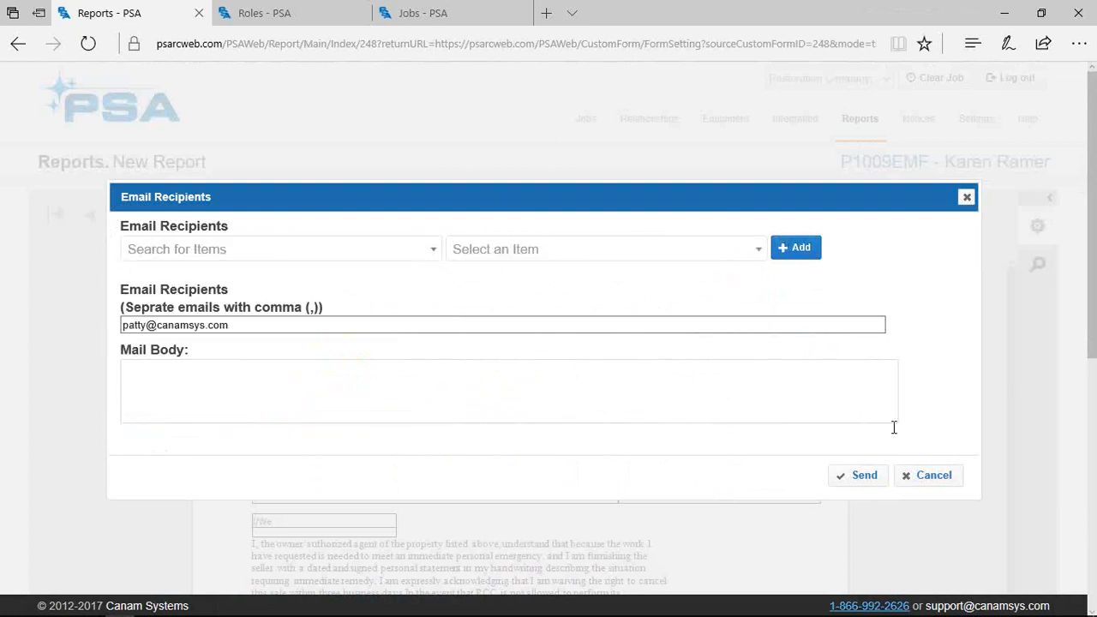
click(865, 472)
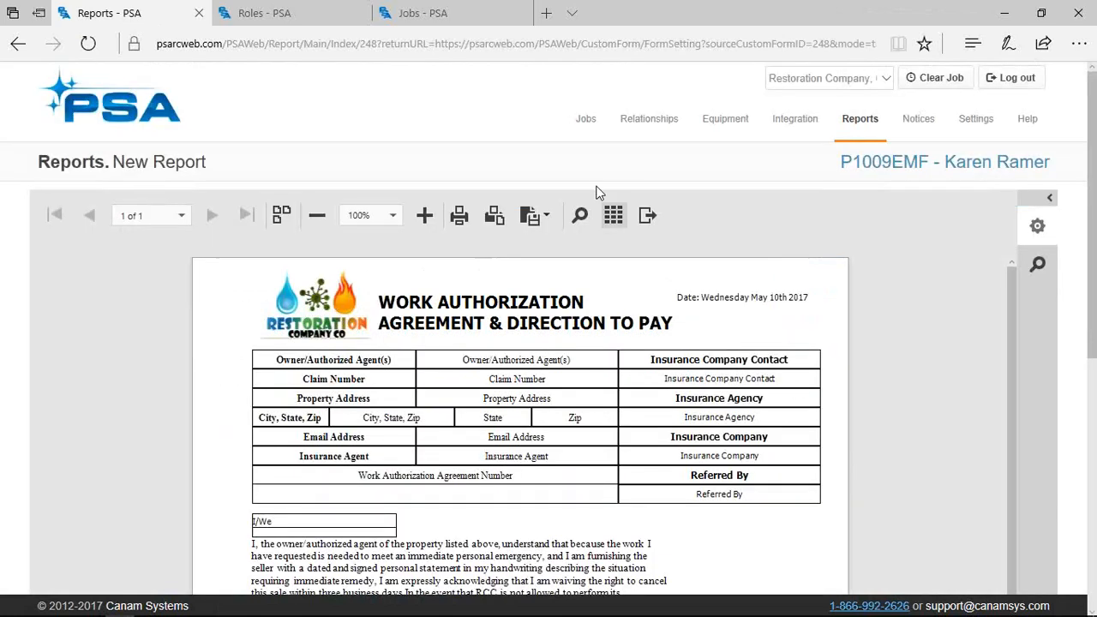
click(609, 221)
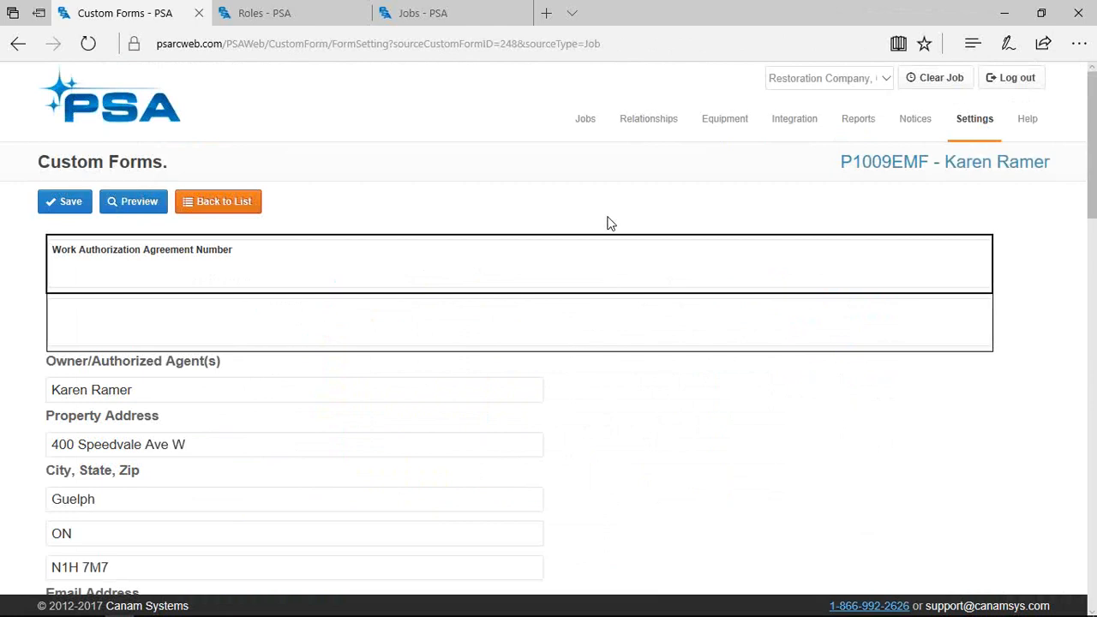
Go Back to List from the Work Authorization form to the job's attachment forms
click(223, 176)
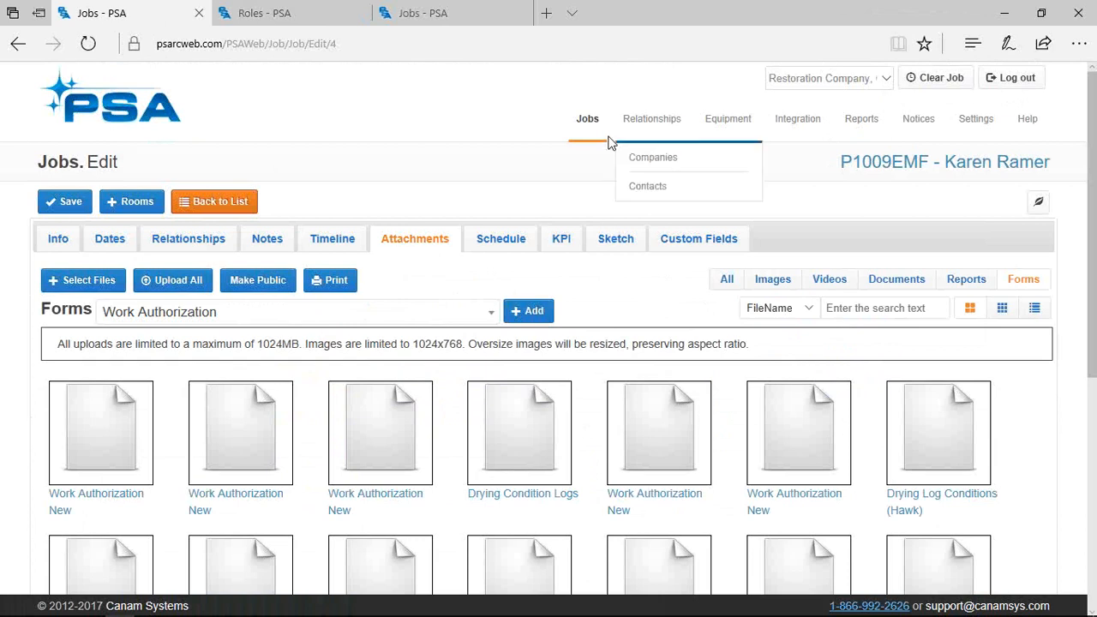
Import the listed Xactware transaction into existing job P1009EMF, found by searching 1009
mouse_move(858, 147)
click(808, 159)
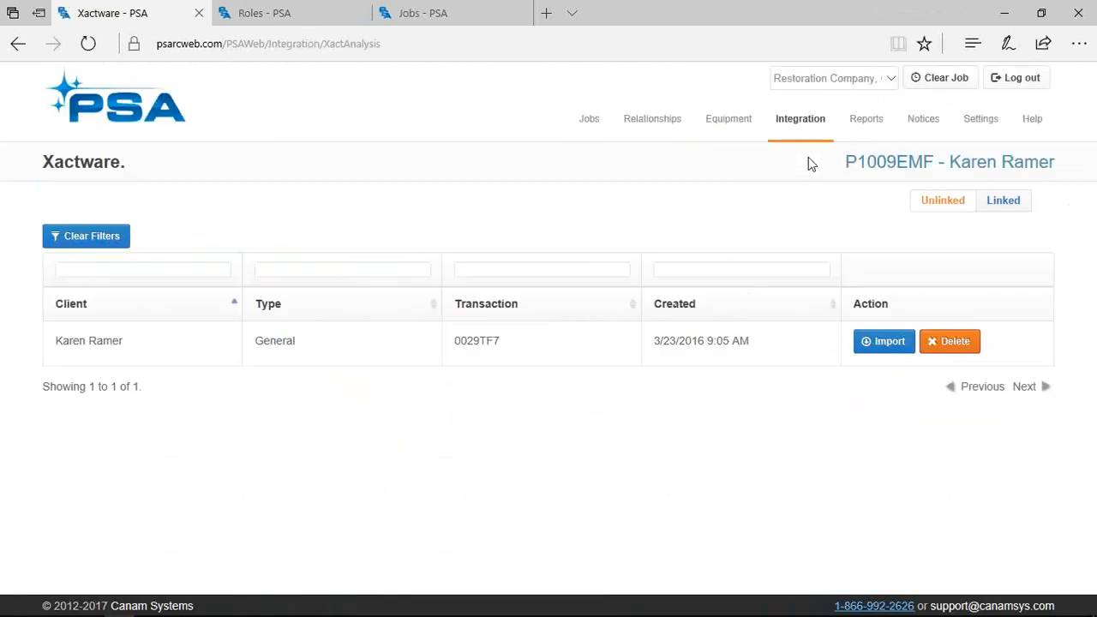
click(873, 357)
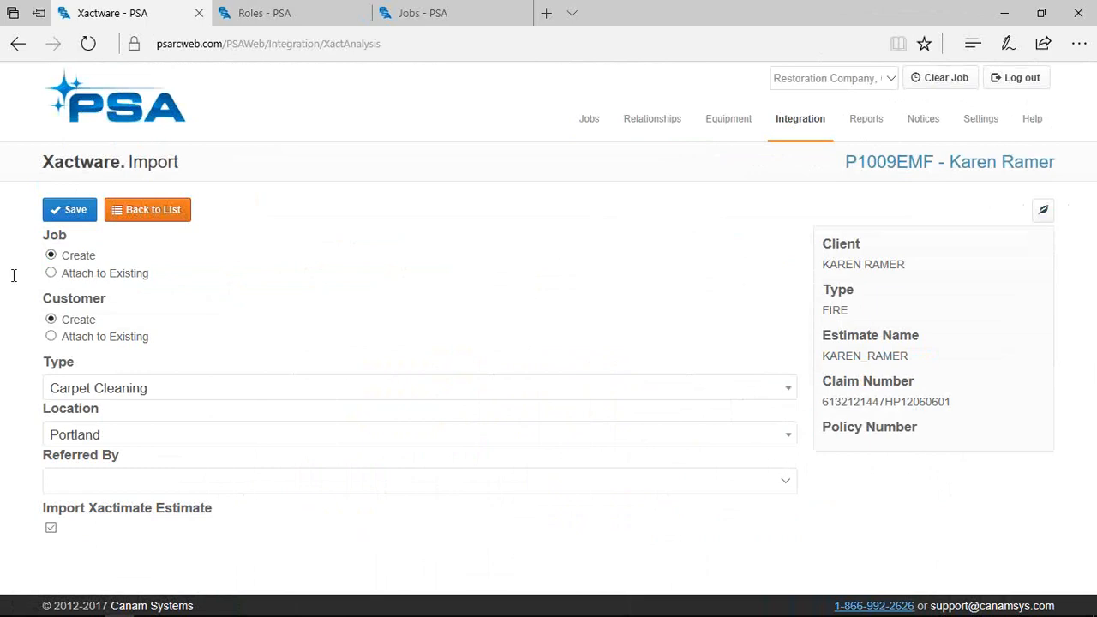
click(51, 273)
click(182, 307)
text(1009)
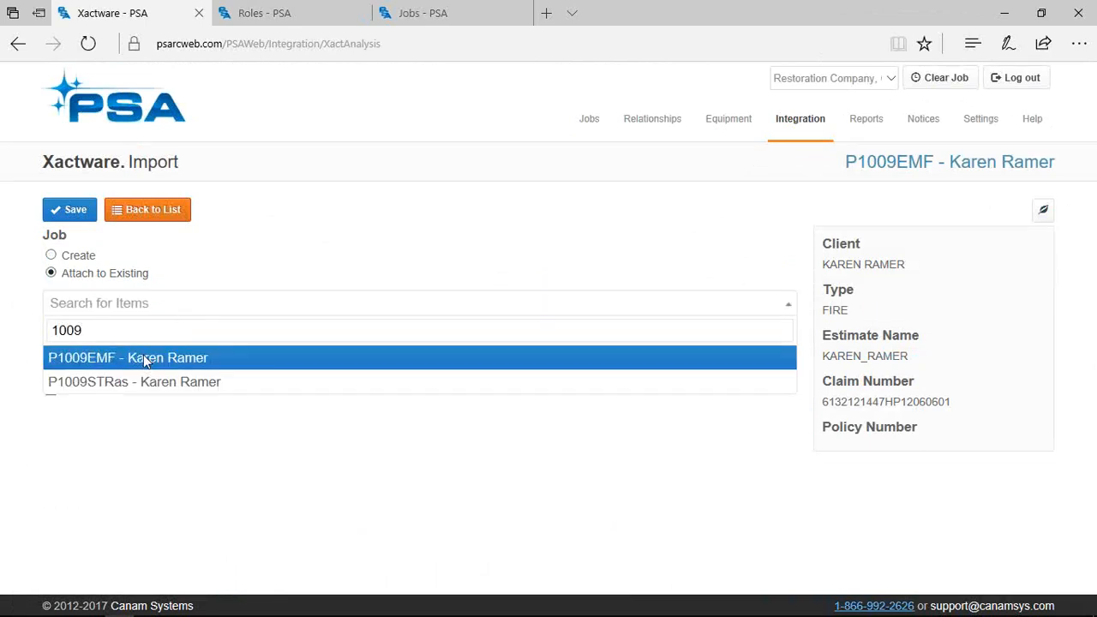
click(144, 355)
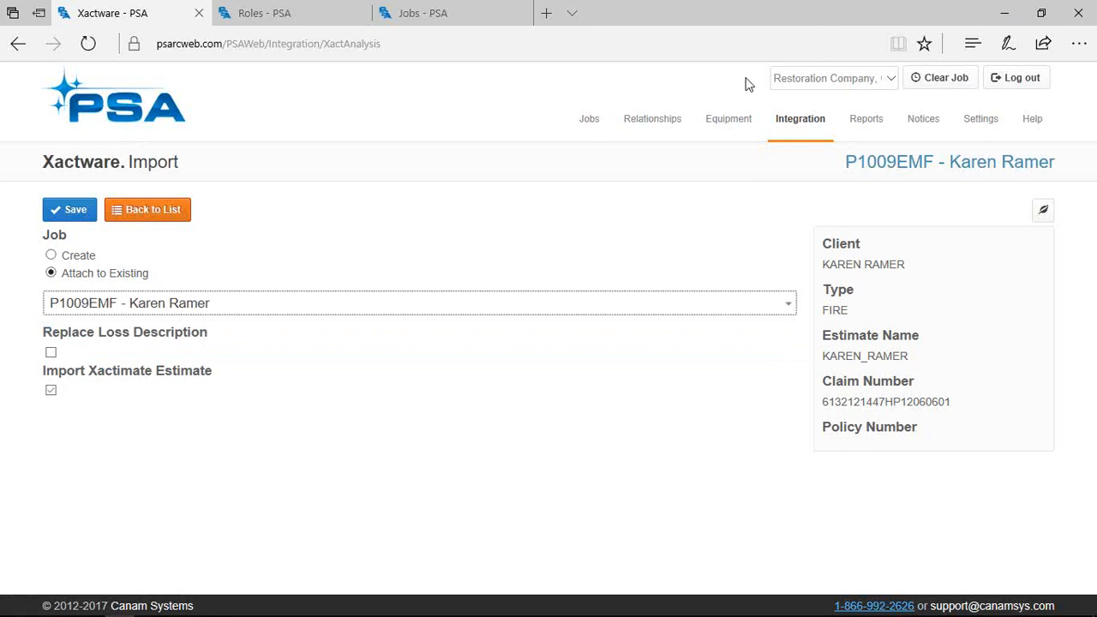
click(182, 205)
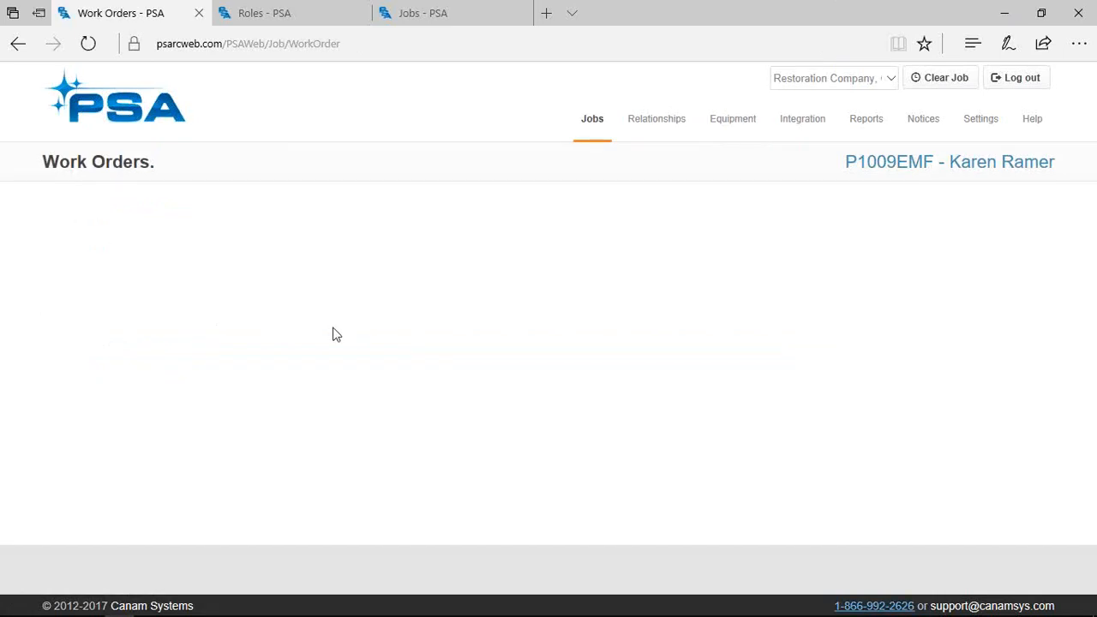
Open work order WO-0022 and its first Master Bath drywall item for editing
scroll(269, 344, down, 3)
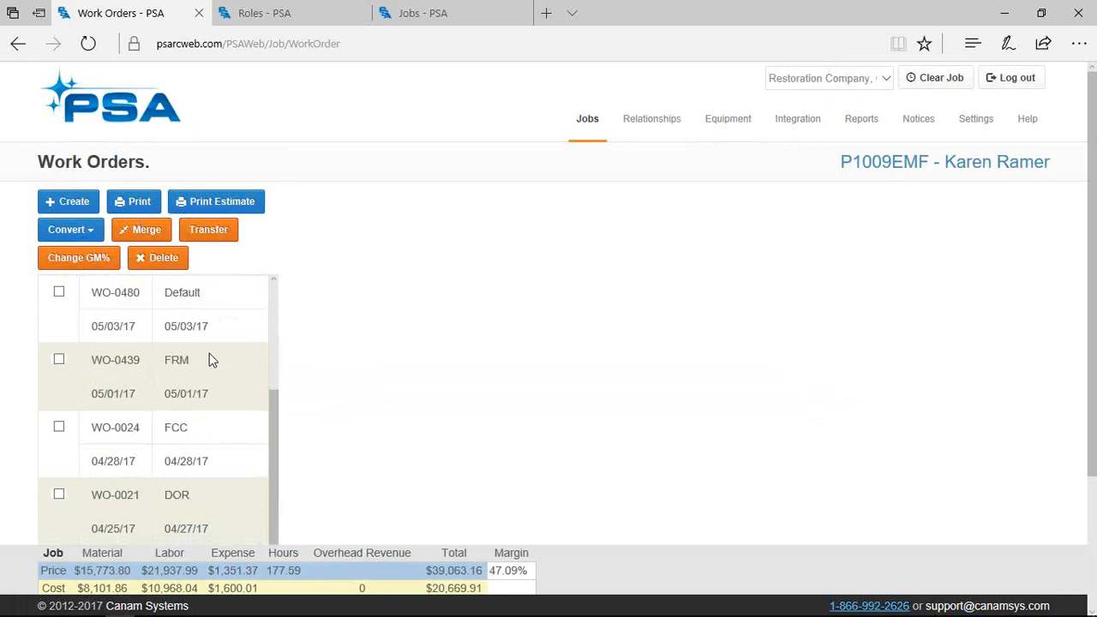
scroll(212, 360, down, 1)
click(212, 378)
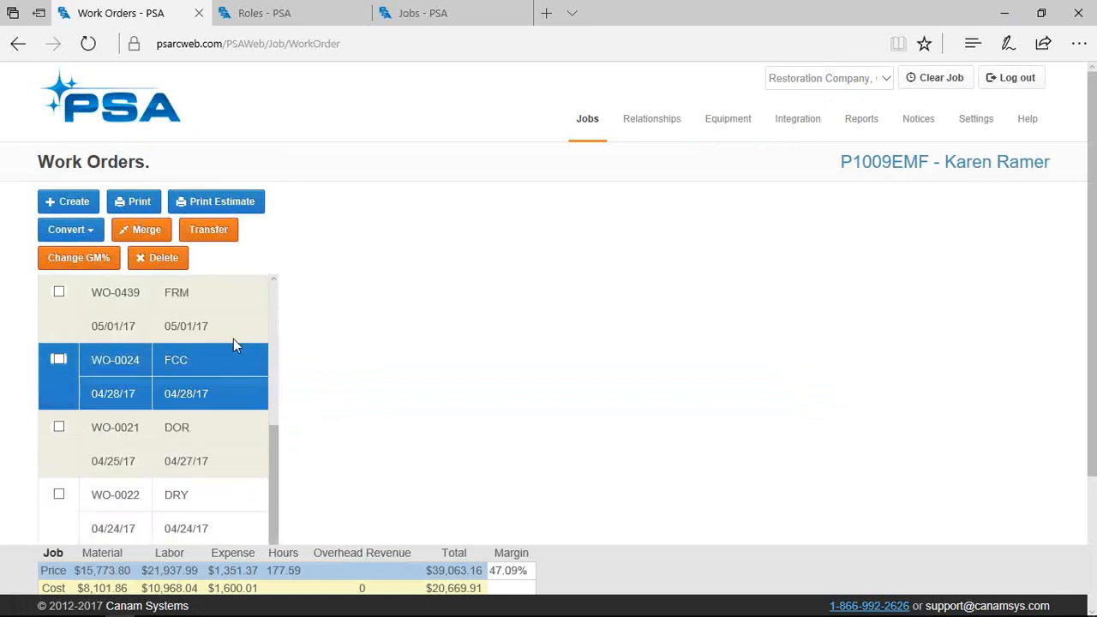
scroll(242, 421, down, 2)
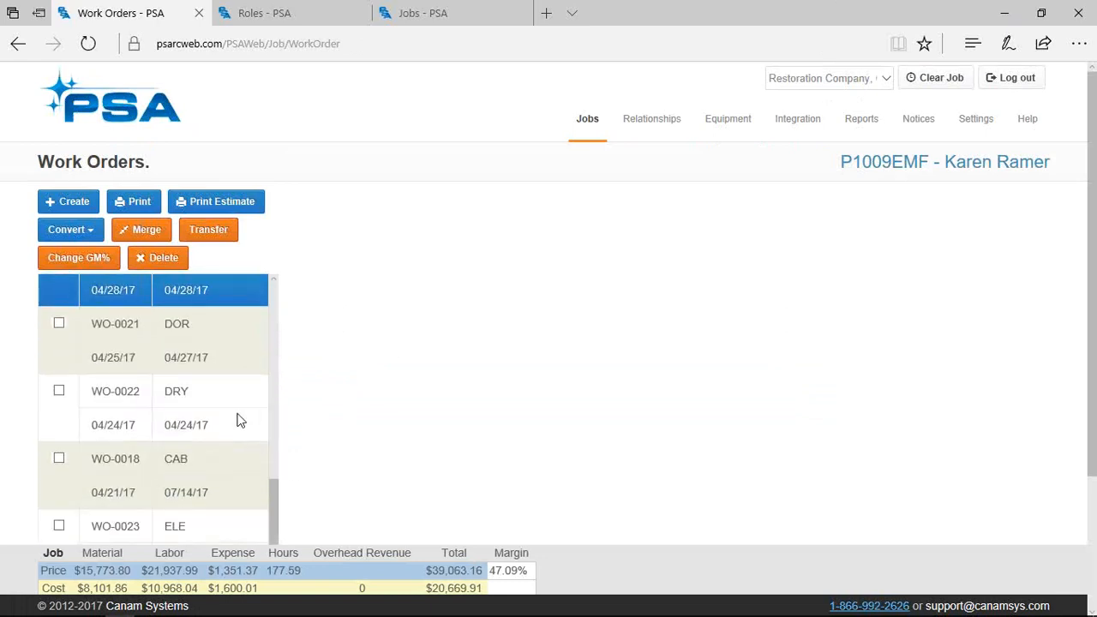
scroll(240, 420, down, 3)
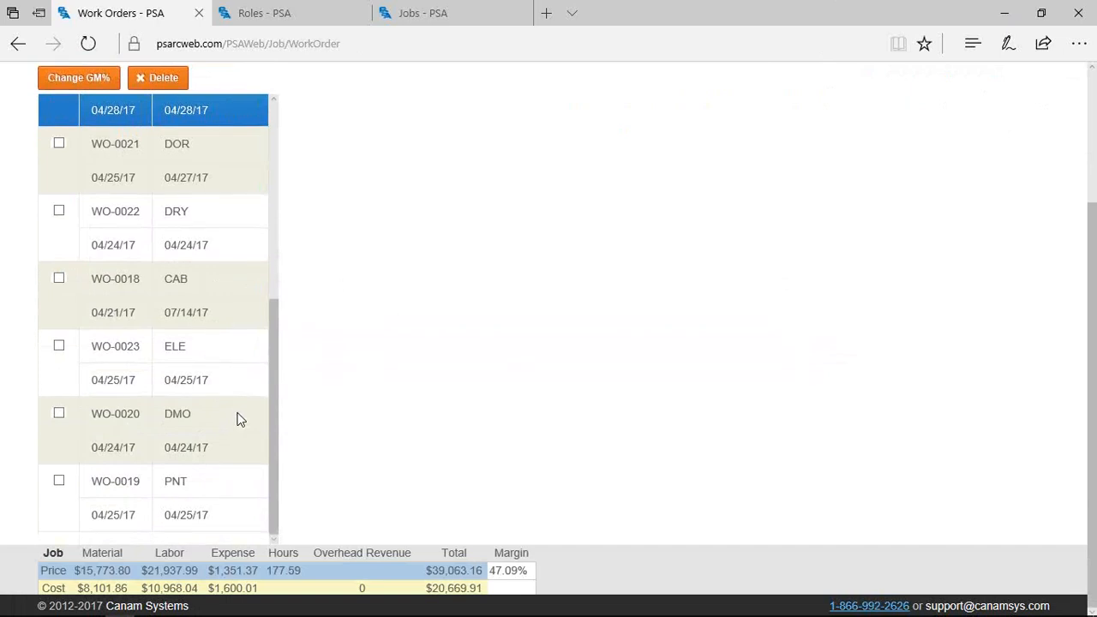
click(216, 216)
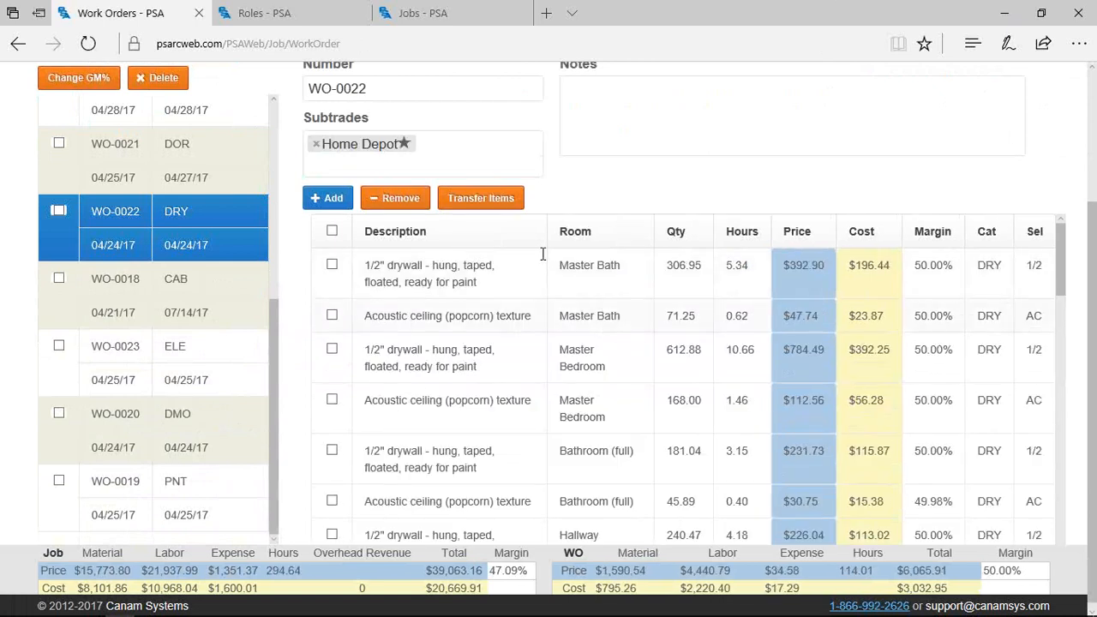
click(473, 273)
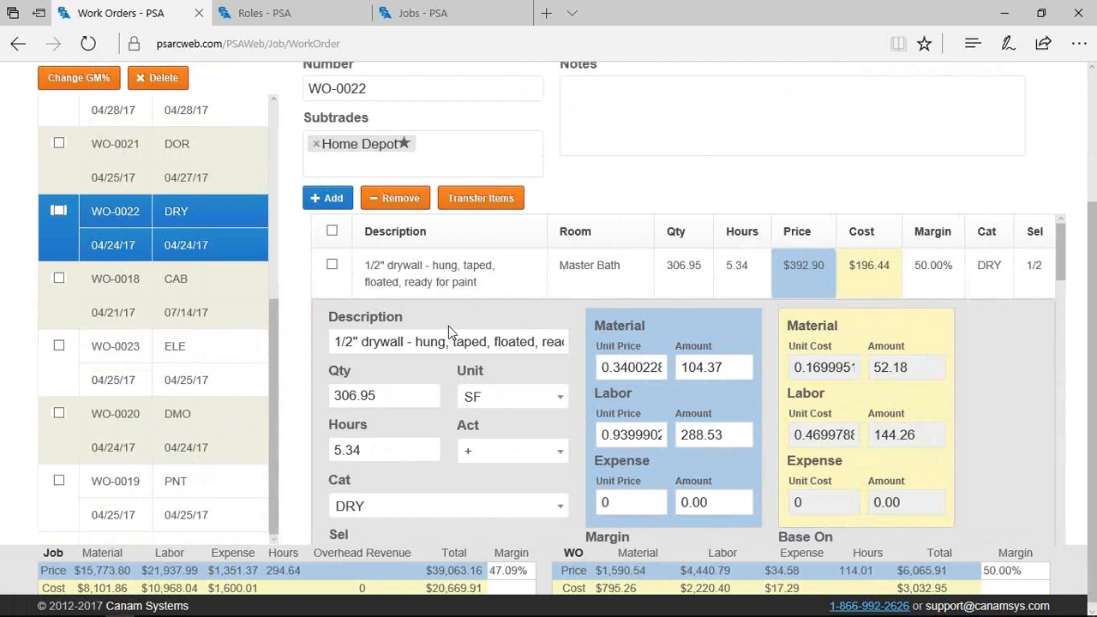
Find the drywall item's 50.00 Margin value, then close and reopen the item editor
scroll(450, 379, down, 1)
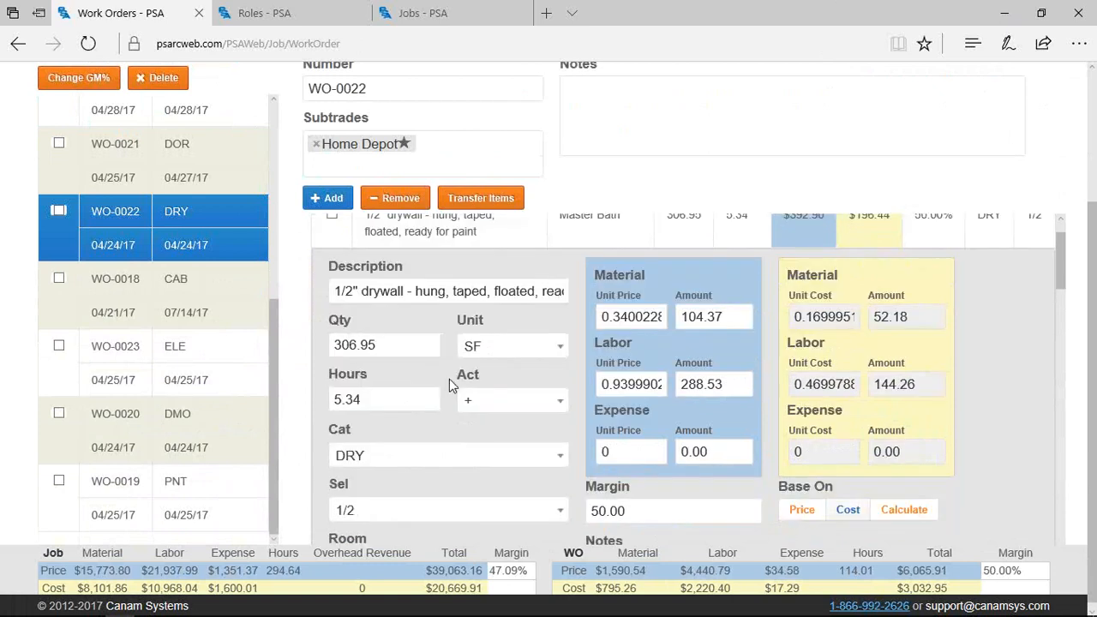
scroll(930, 377, down, 1)
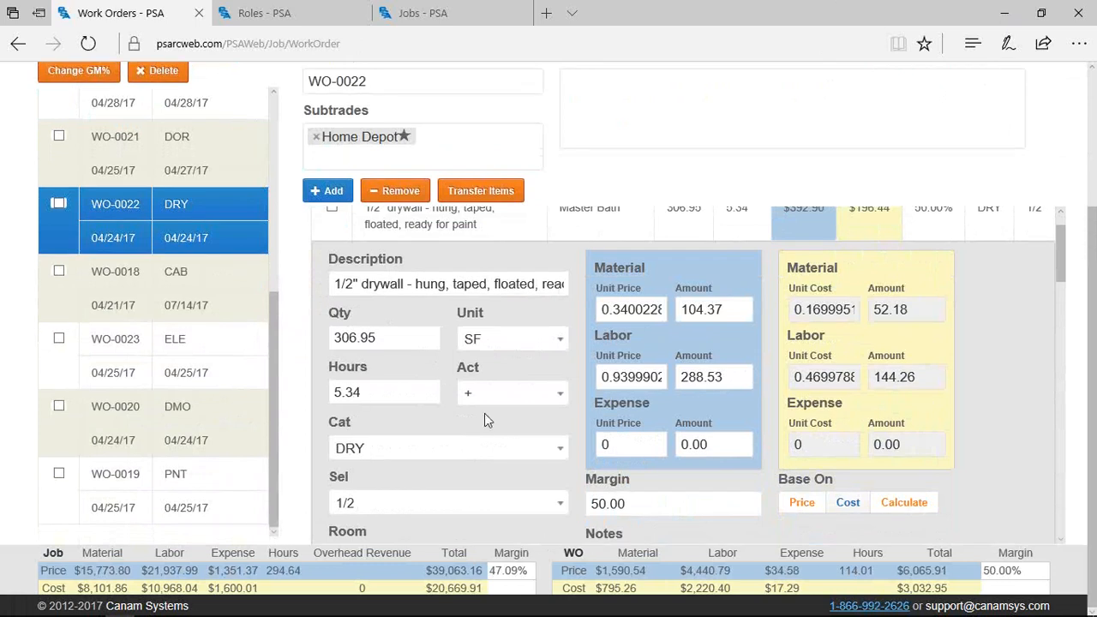
scroll(475, 511, down, 1)
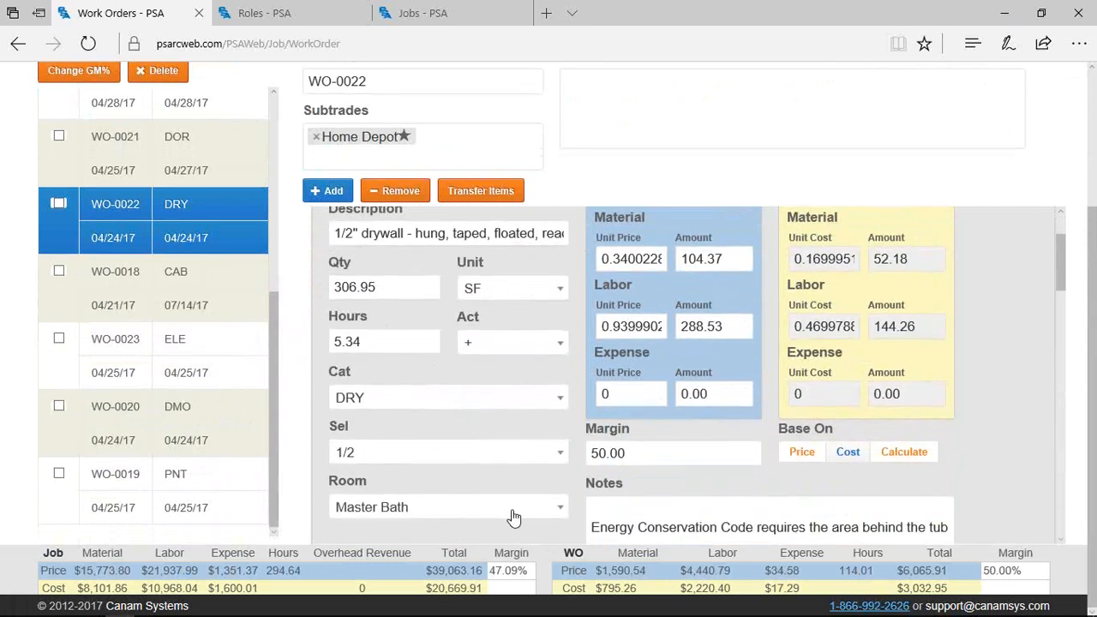
scroll(543, 523, down, 1)
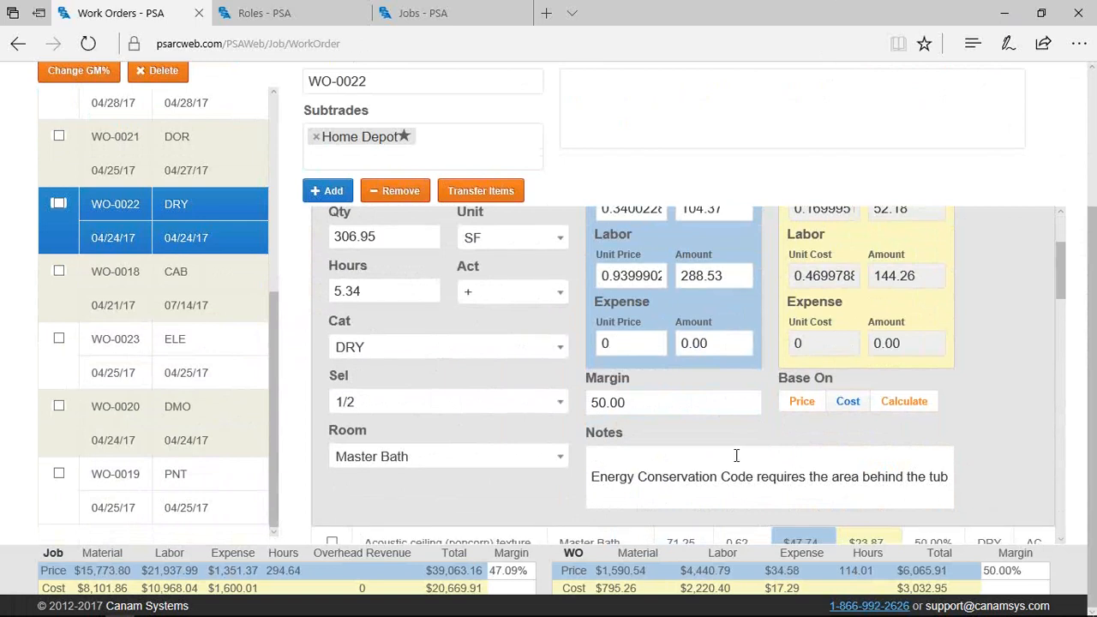
scroll(725, 446, up, 3)
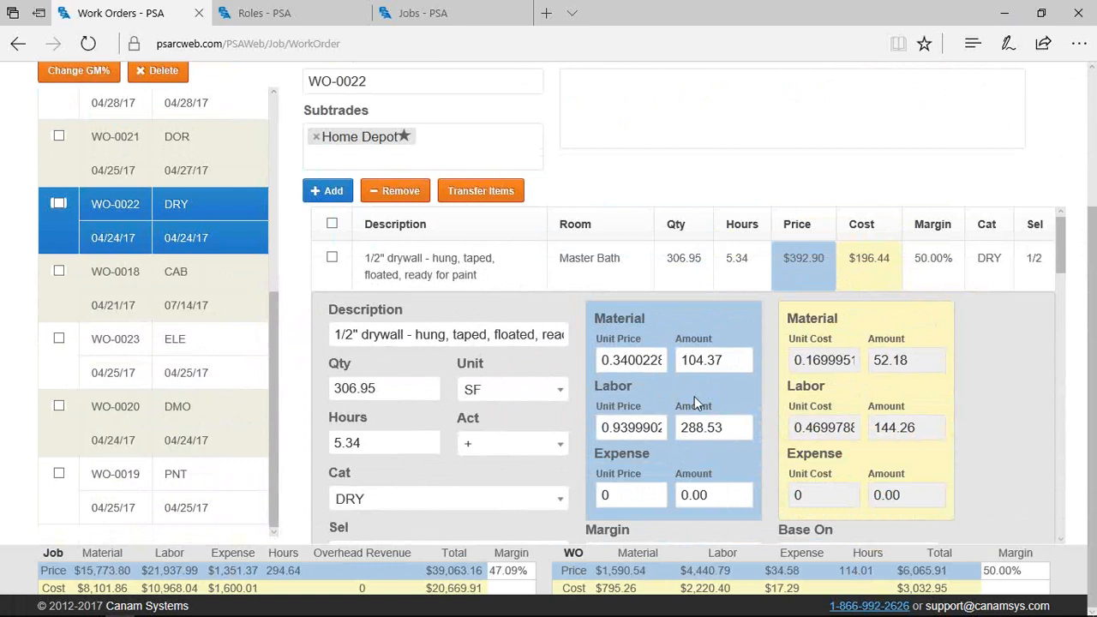
scroll(696, 396, down, 1)
click(652, 506)
double_click(680, 506)
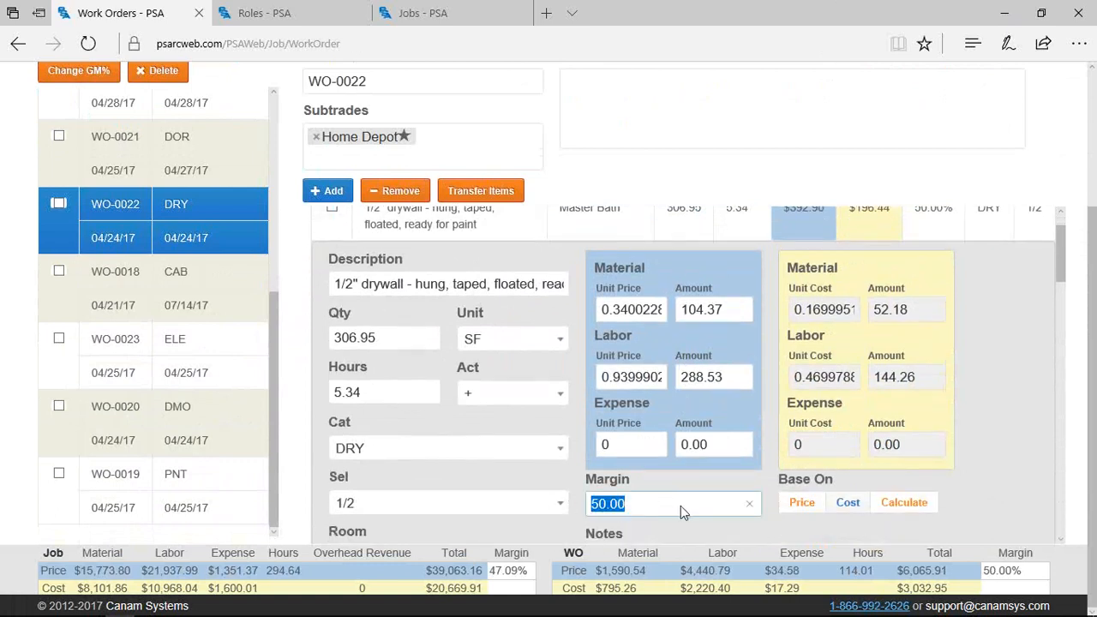
scroll(681, 506, up, 1)
click(878, 281)
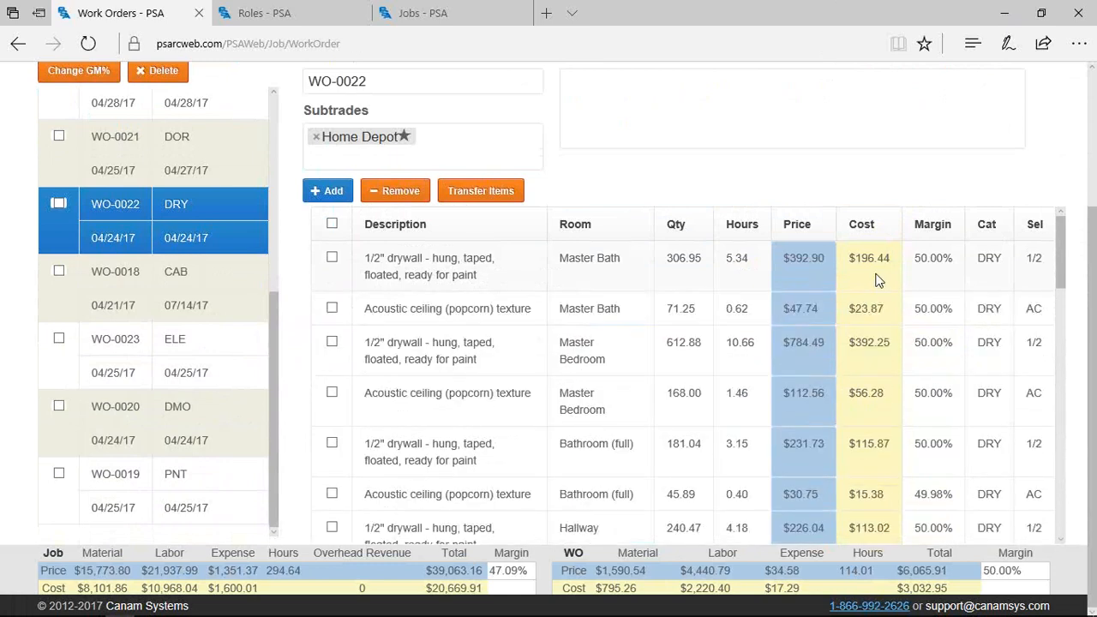
click(874, 275)
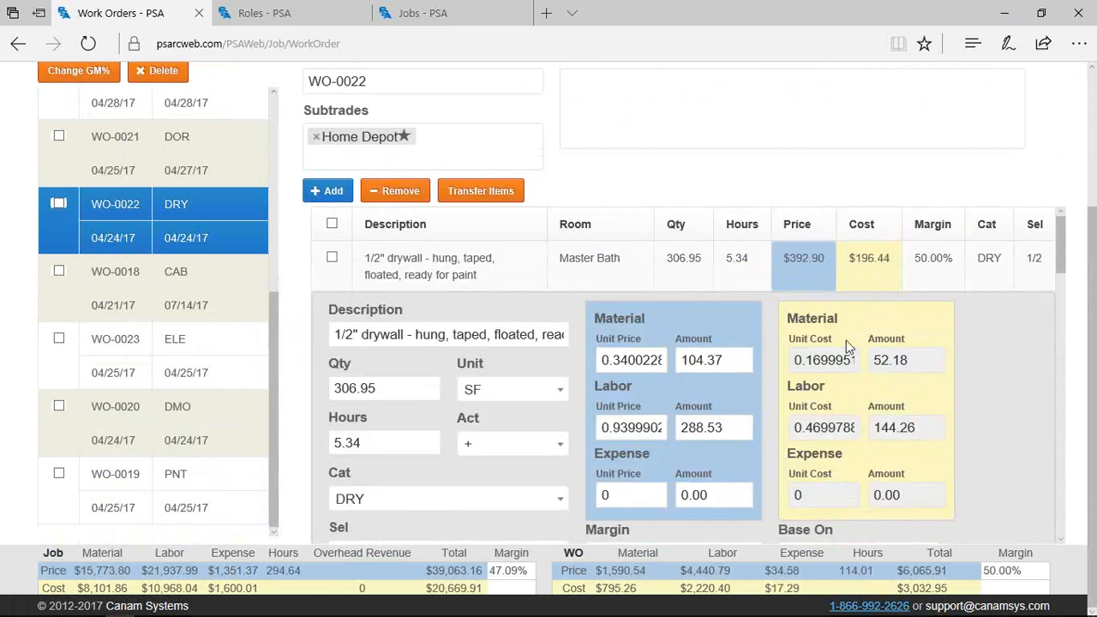
Base the drywall item on cost, change its margin to 45, and collapse the details
scroll(846, 341, down, 2)
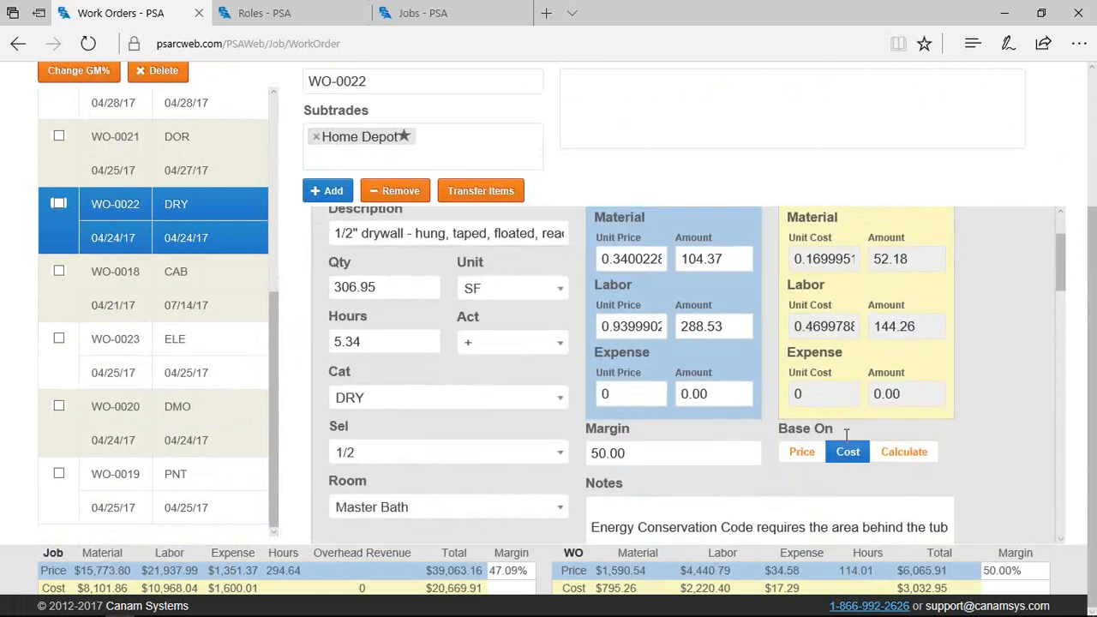
click(847, 444)
scroll(888, 452, down, 2)
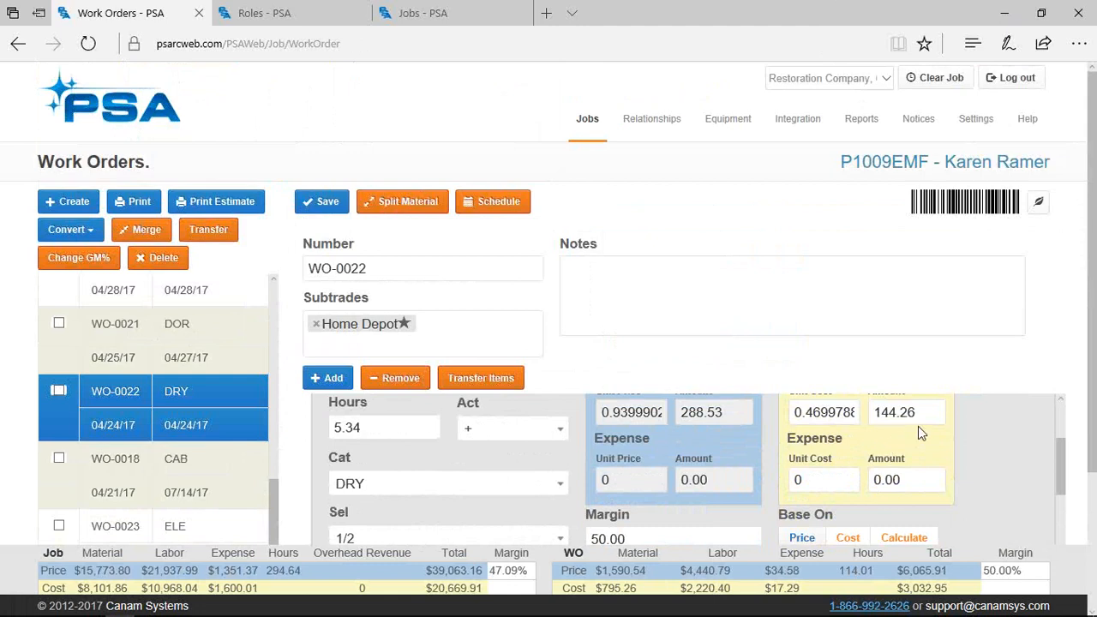
scroll(914, 437, down, 1)
drag(689, 490, 590, 498)
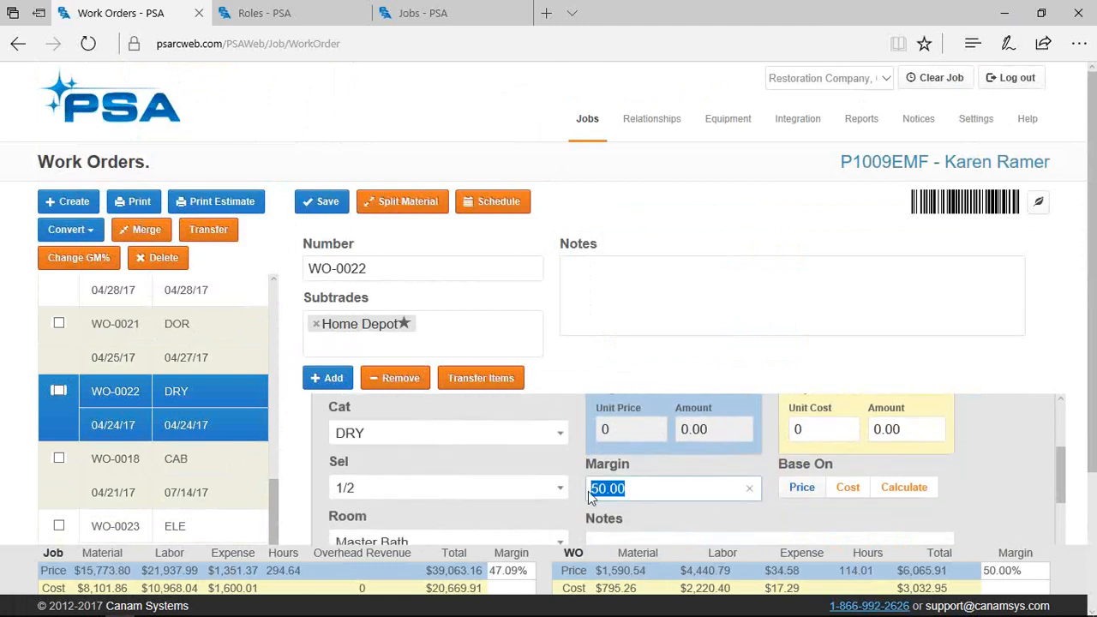
text(45)
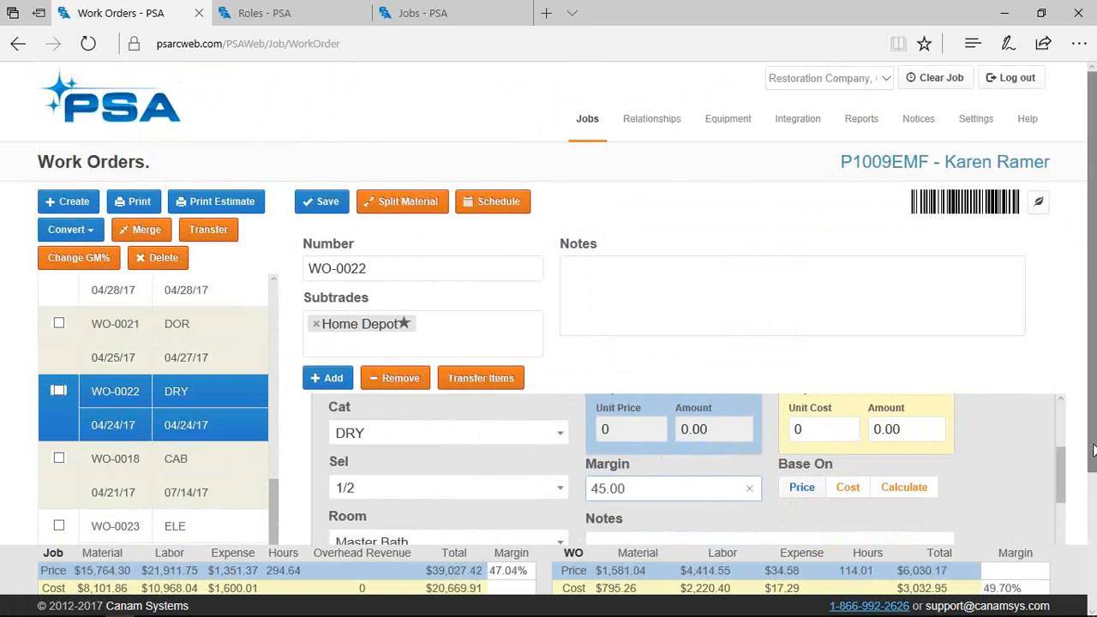
scroll(1092, 481, down, 1)
scroll(1092, 482, down, 2)
scroll(983, 426, up, 3)
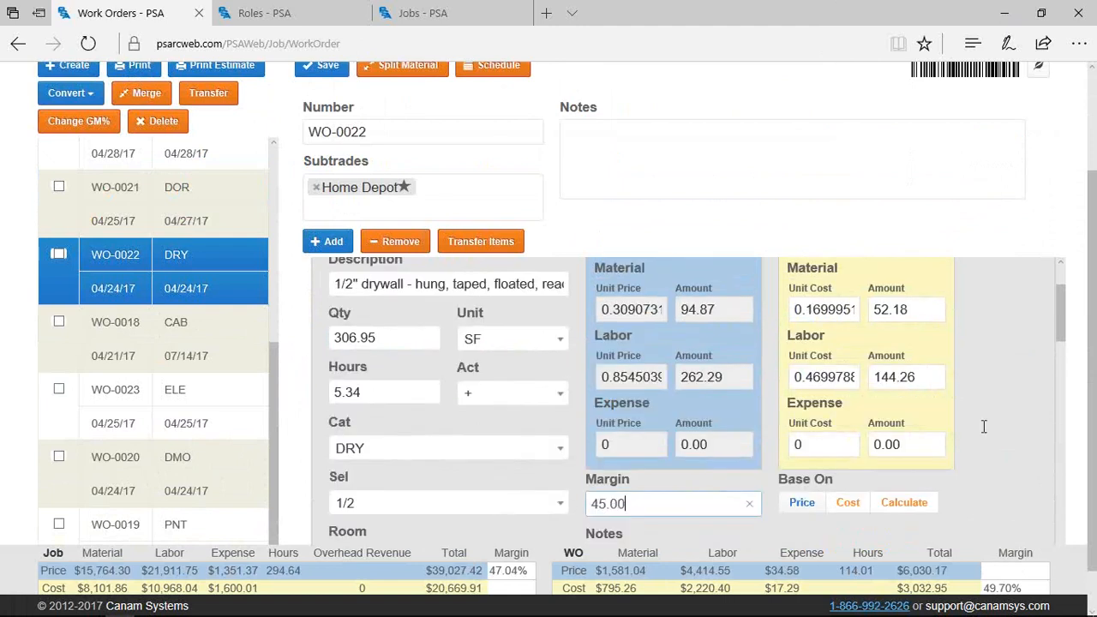
scroll(944, 413, up, 3)
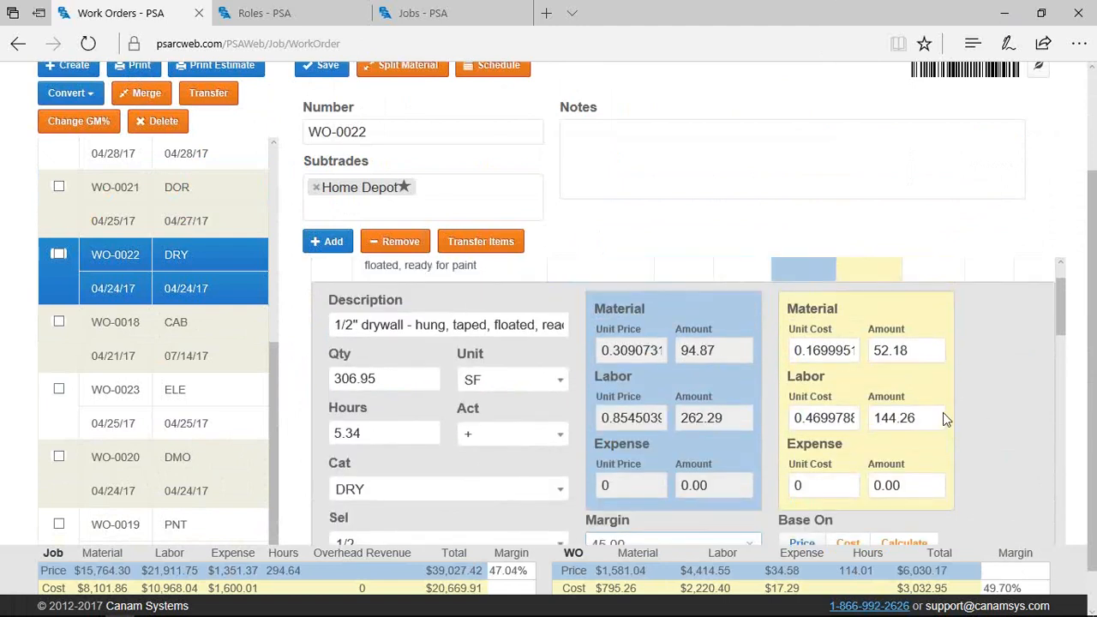
click(866, 302)
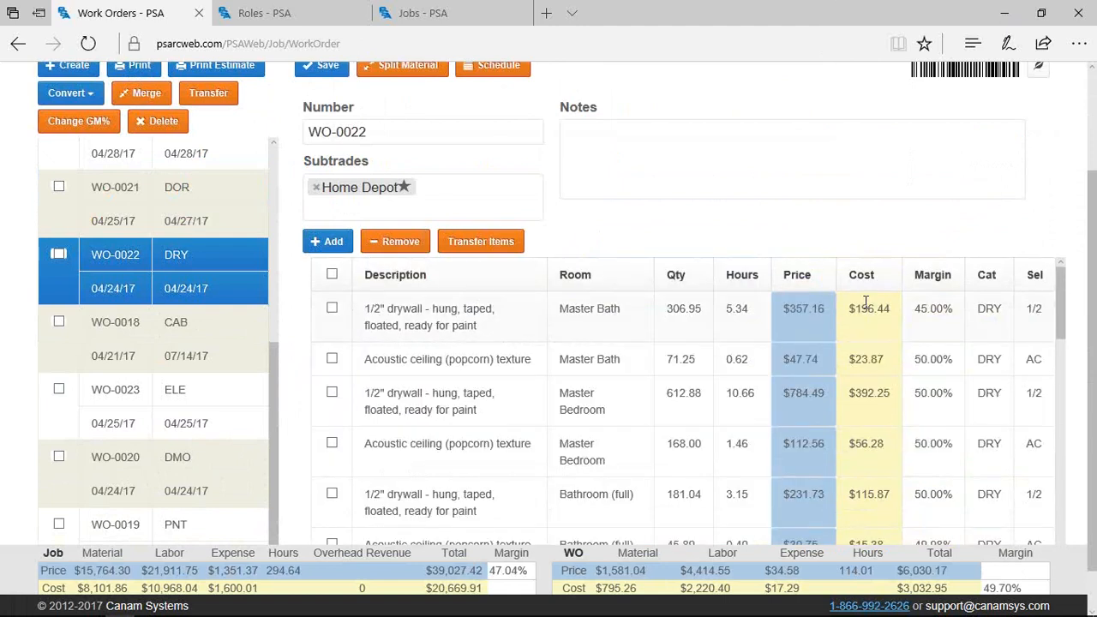
Enter 35 as the WO Margin, apply it to all WO-0022 items, and review the lines
click(997, 572)
text(35)
key(Return)
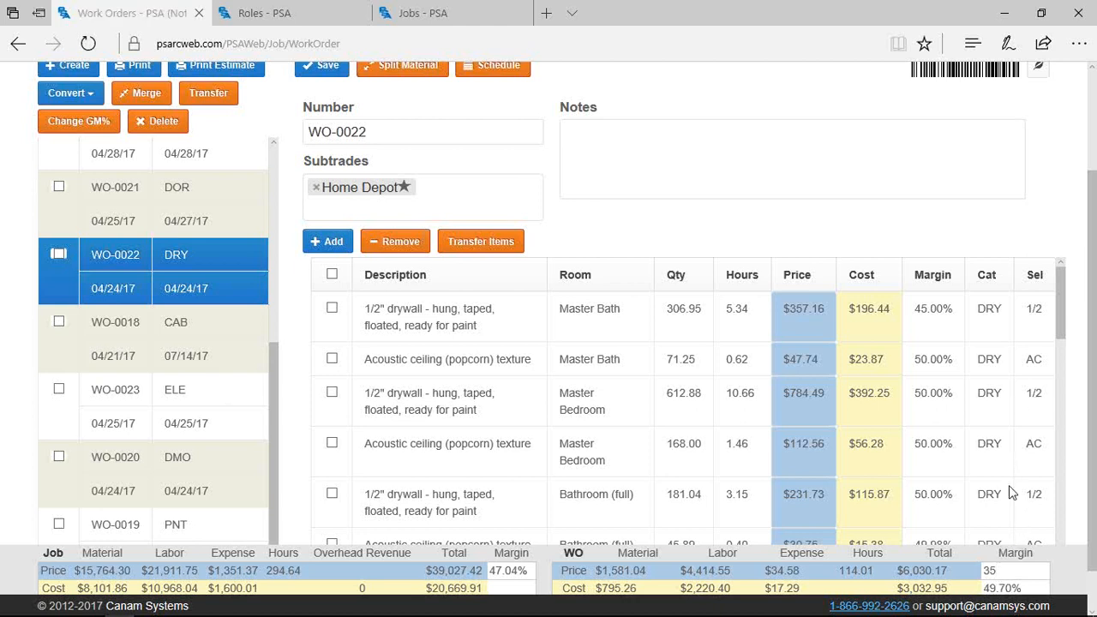
key(Return)
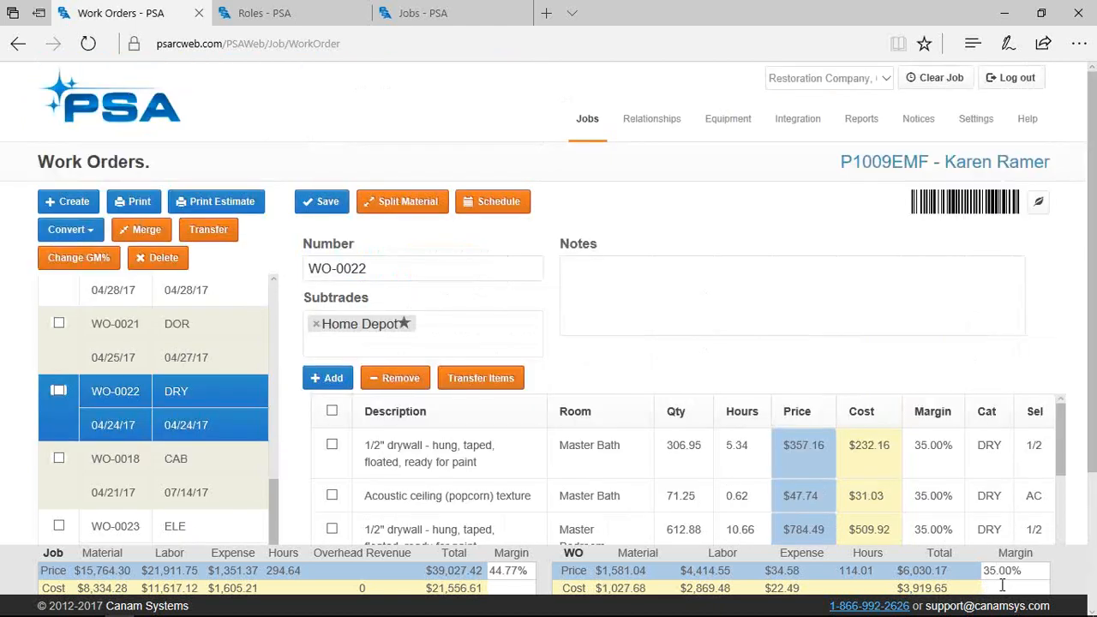
scroll(1008, 467, down, 5)
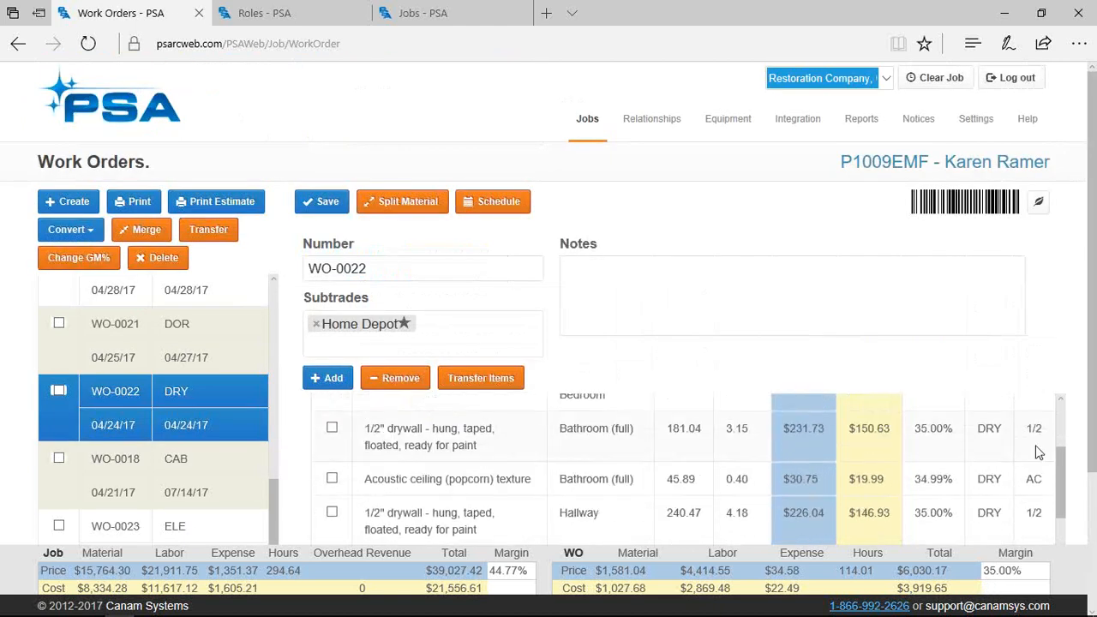
scroll(992, 441, down, 5)
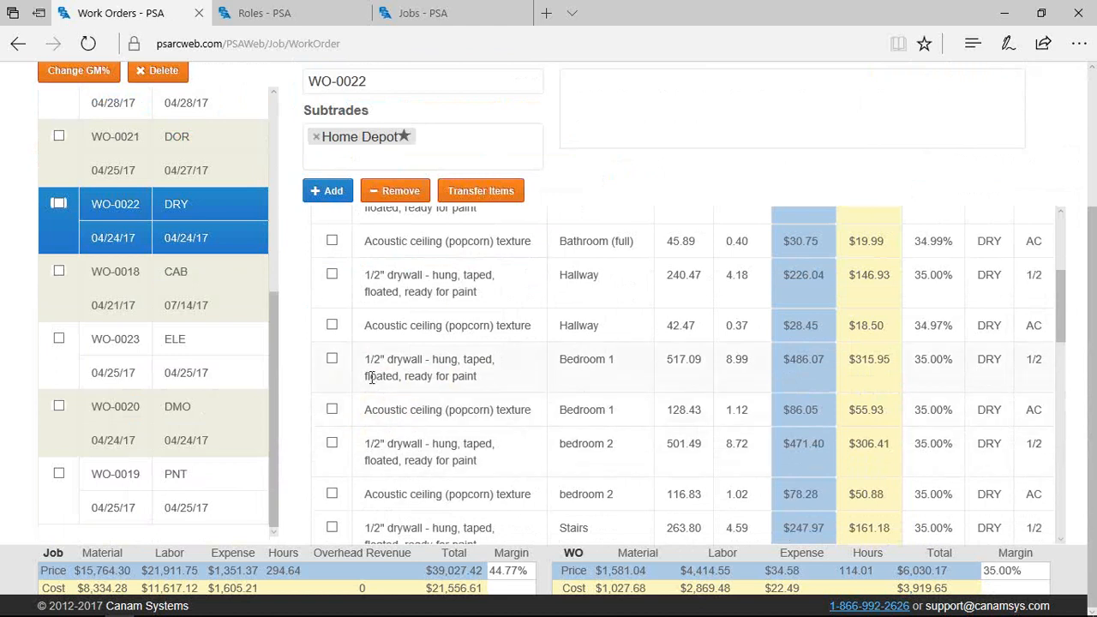
scroll(368, 378, up, 1)
scroll(368, 378, up, 1)
scroll(237, 301, up, 5)
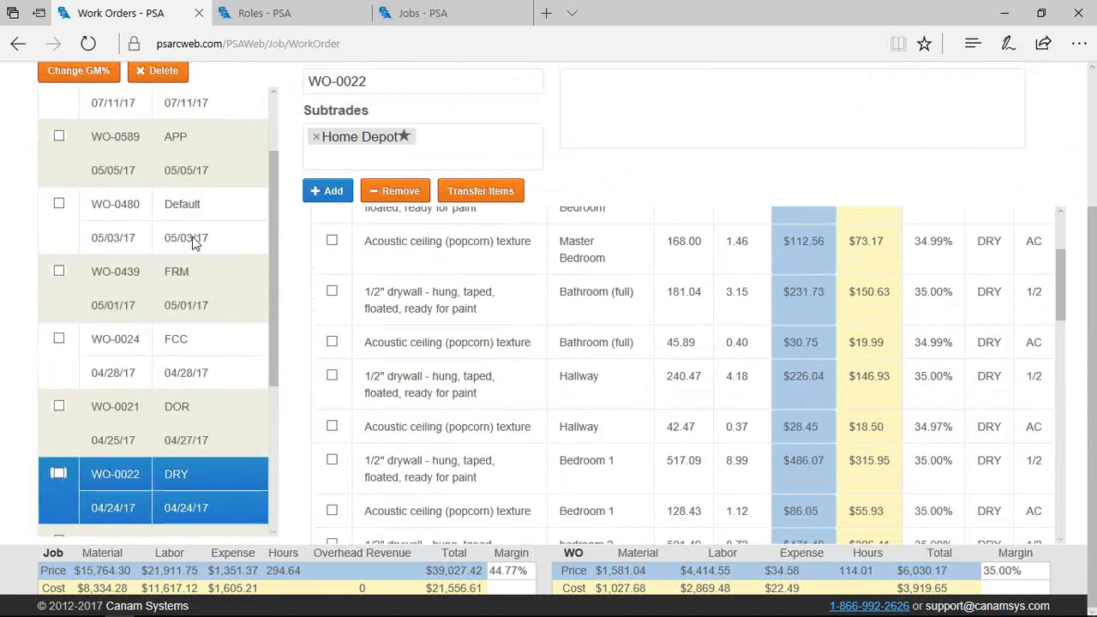
scroll(85, 100, up, 3)
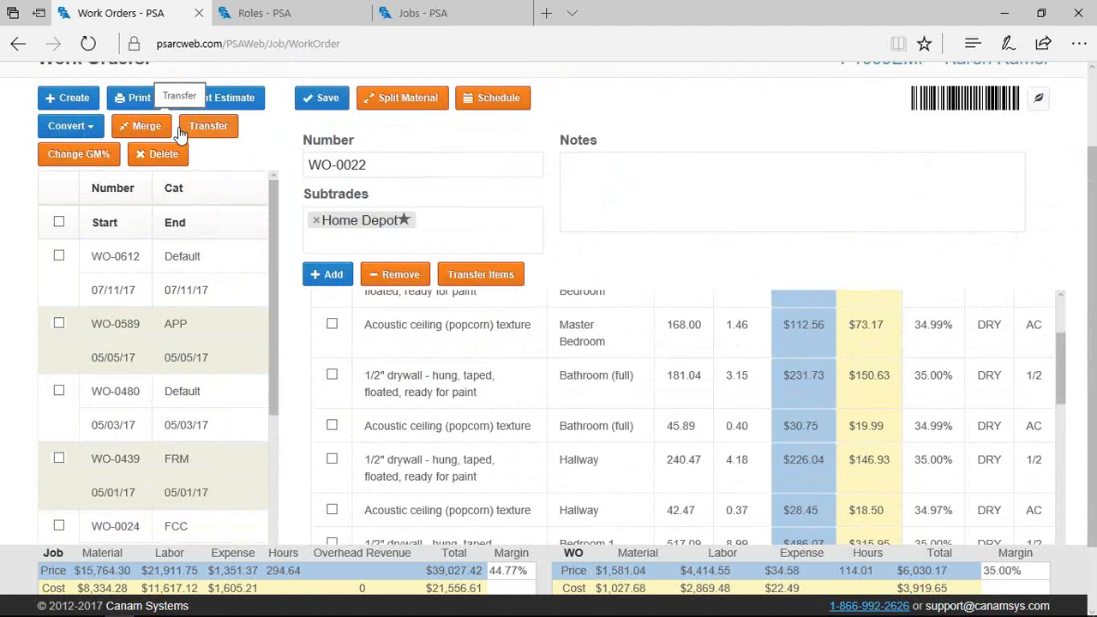
click(225, 129)
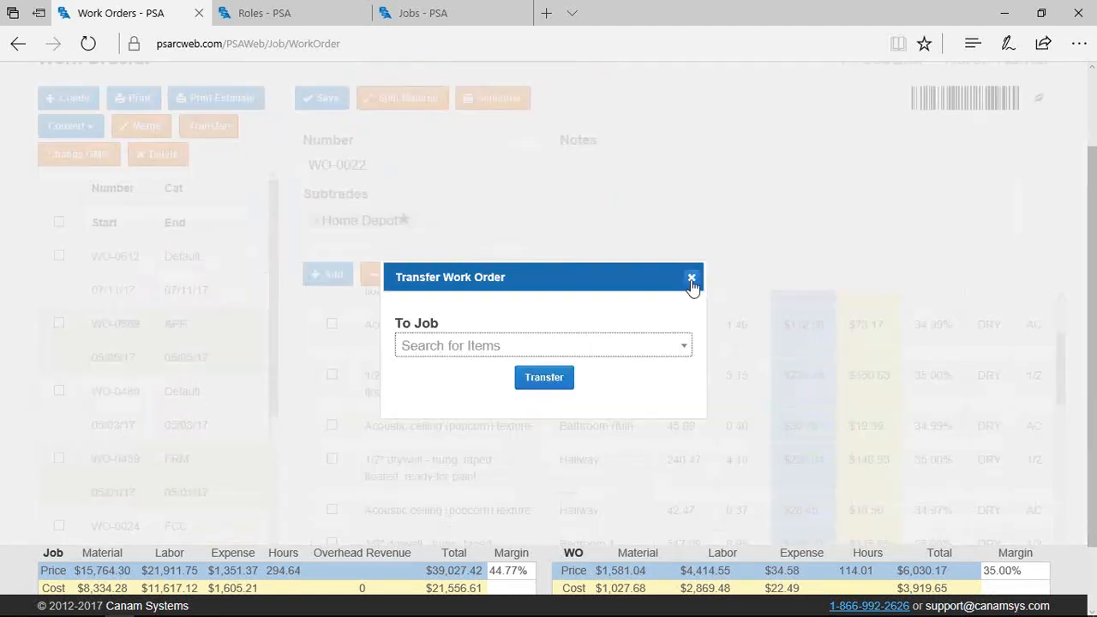
click(692, 277)
click(481, 275)
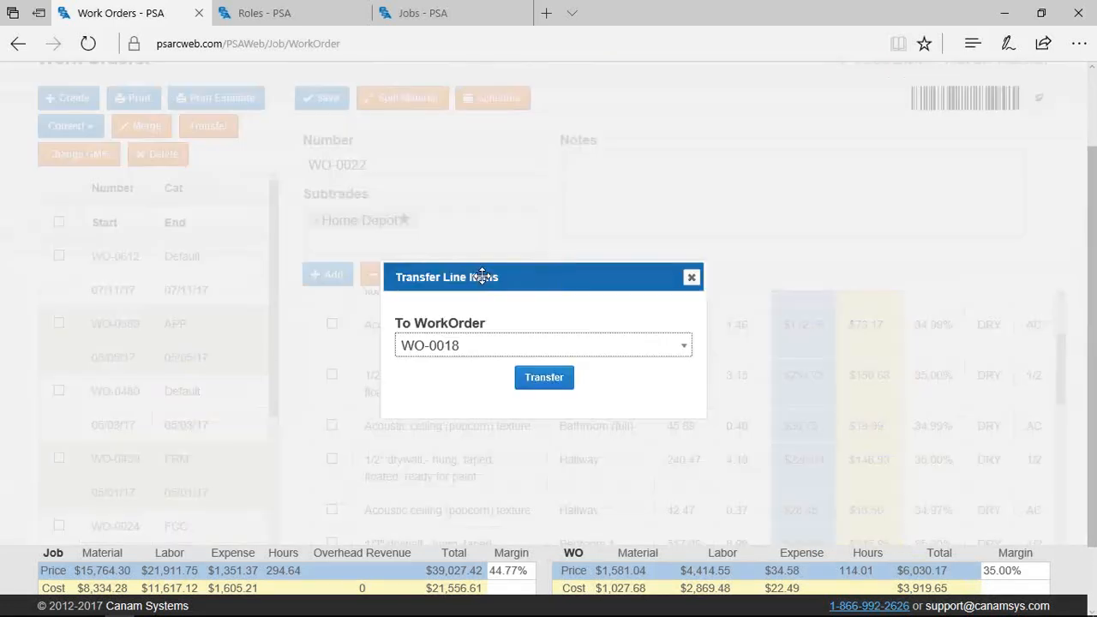
click(587, 345)
key(Escape)
key(Escape)
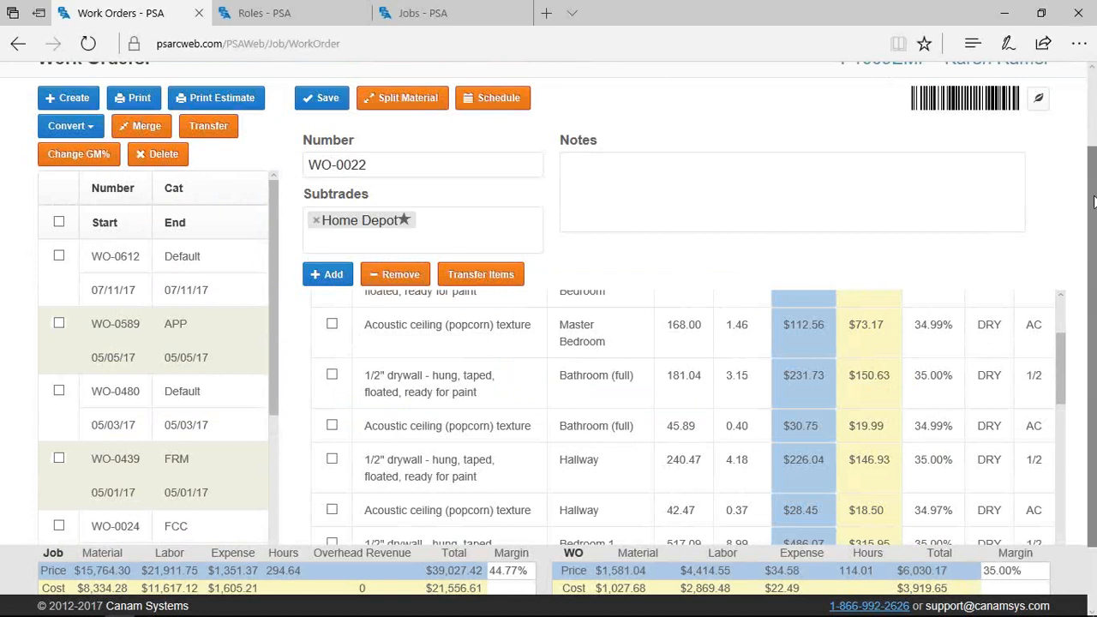
scroll(1094, 200, up, 1)
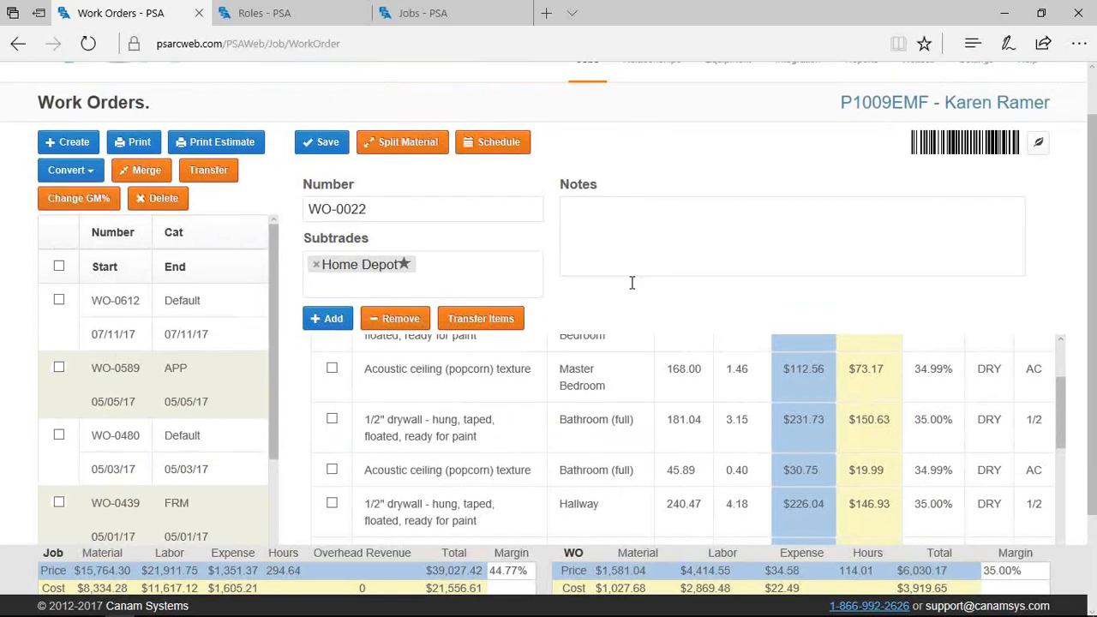
Start a material split on WO-0612, then cancel it without picking a target work order
click(411, 146)
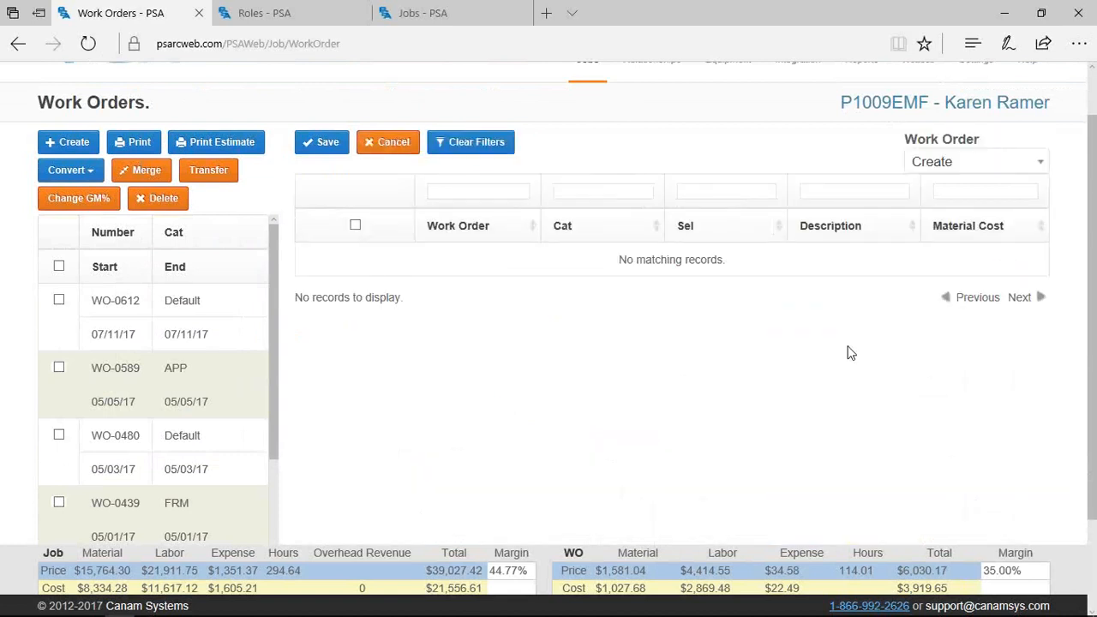
scroll(875, 350, up, 1)
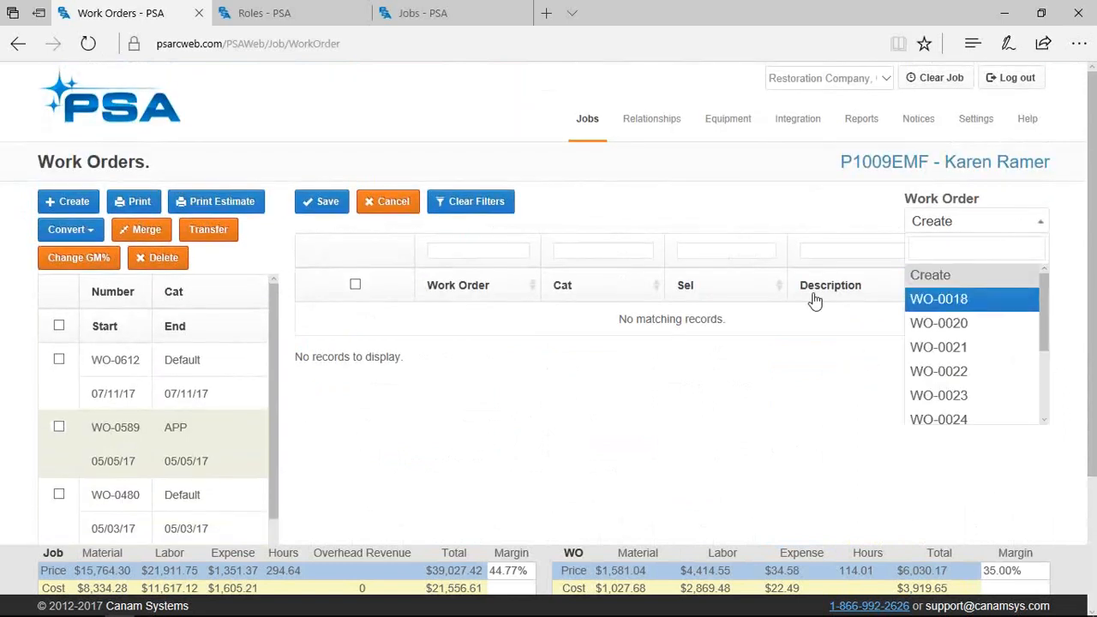
click(686, 230)
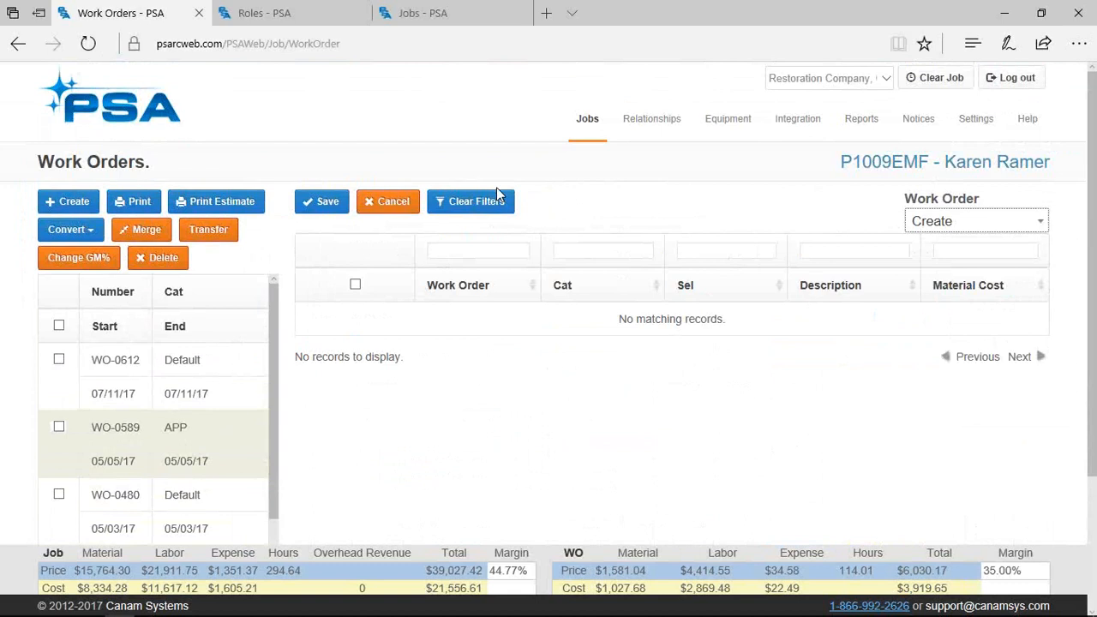
click(384, 202)
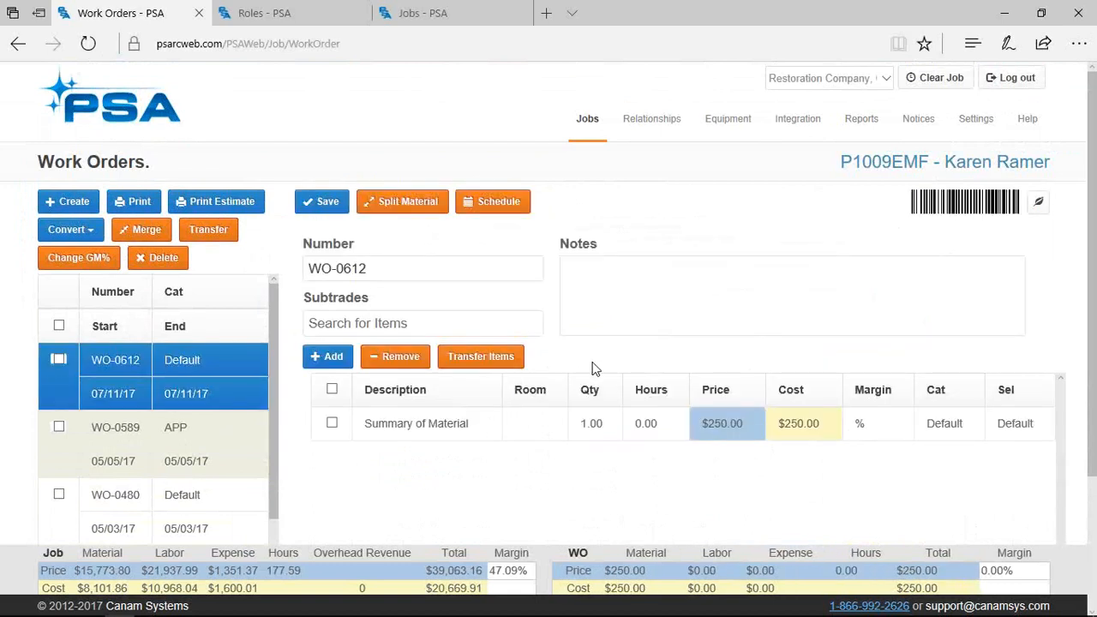
Browse WO-0021 and WO-0612, then delete the Inspection Fees line from WO-0480
scroll(588, 372, down, 1)
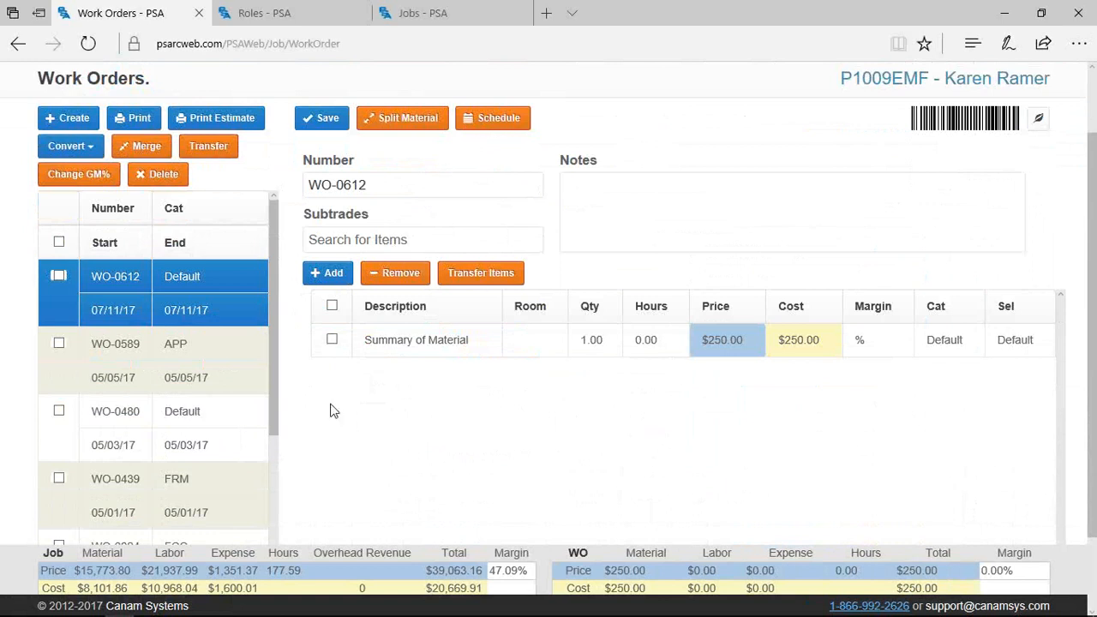
scroll(205, 475, down, 3)
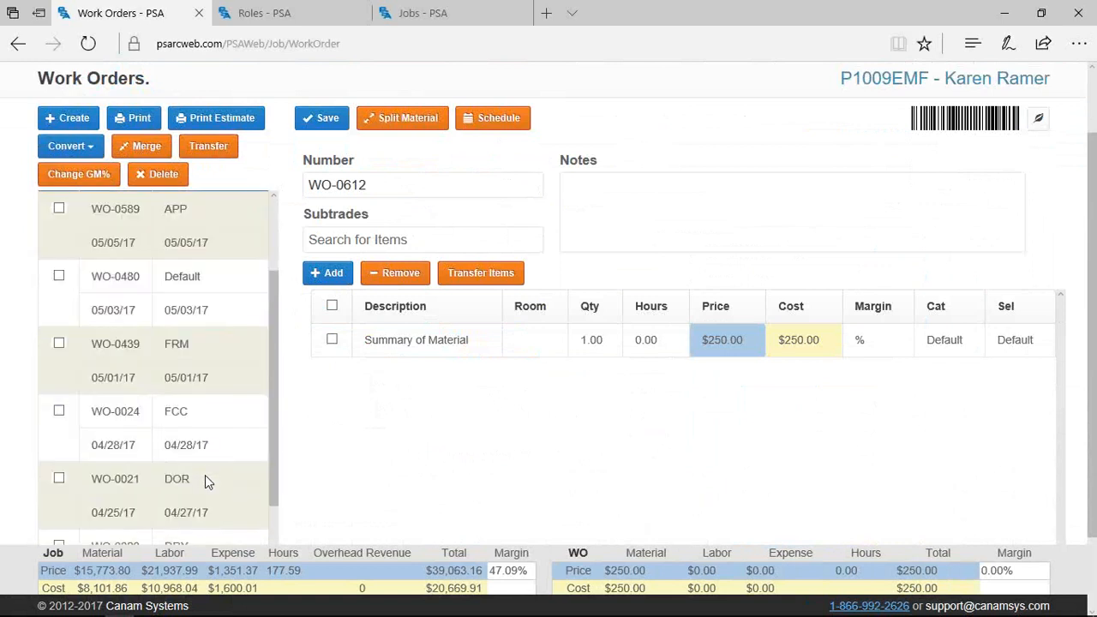
click(187, 416)
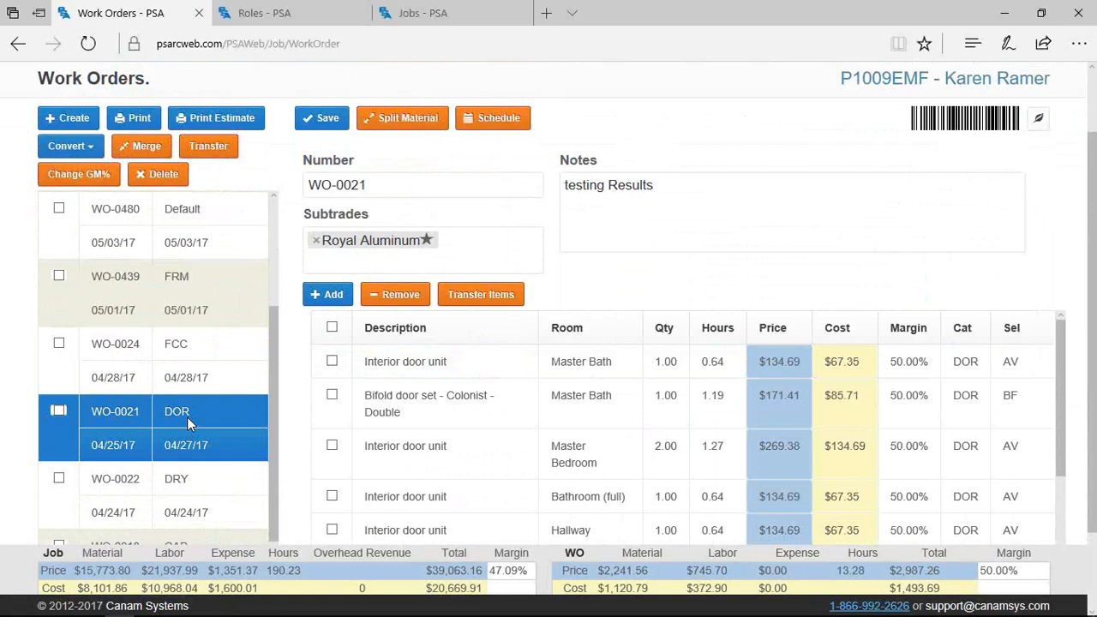
scroll(101, 371, up, 3)
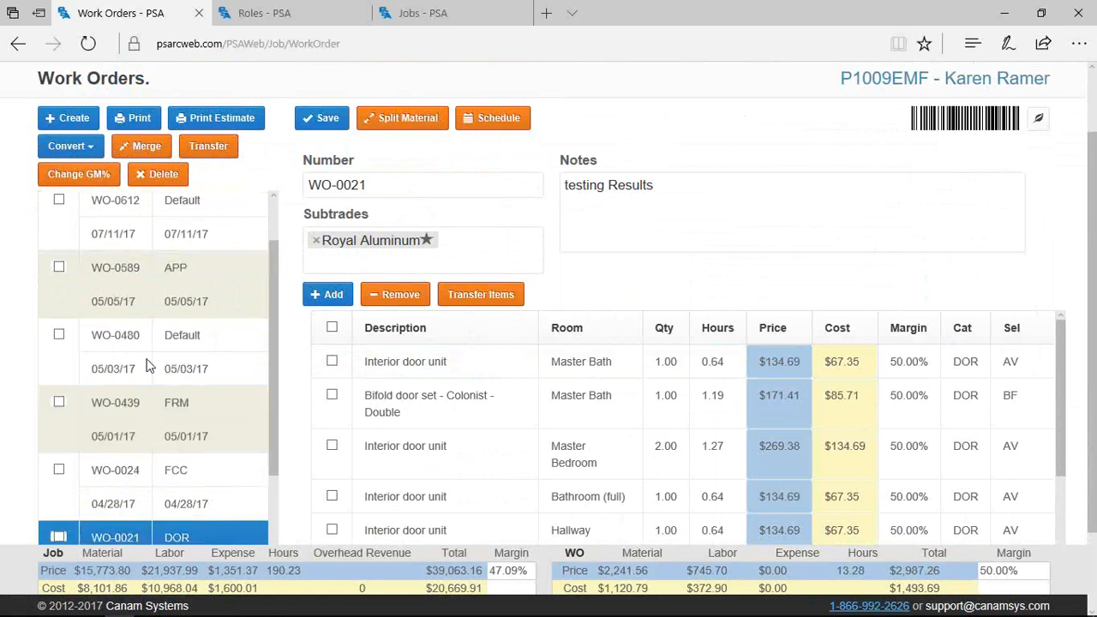
click(186, 290)
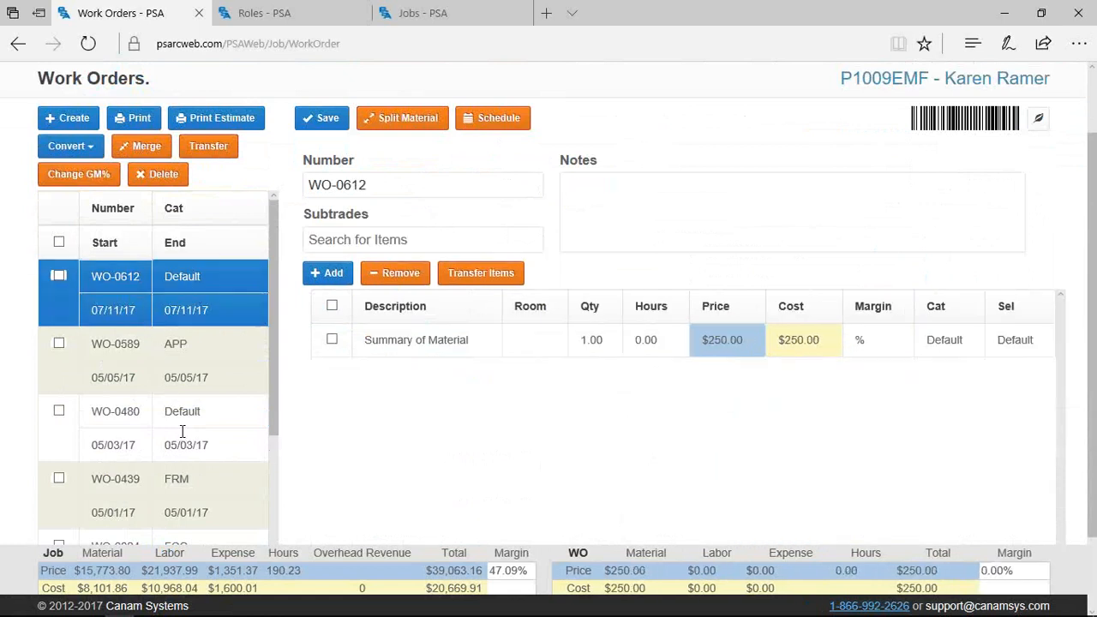
click(181, 431)
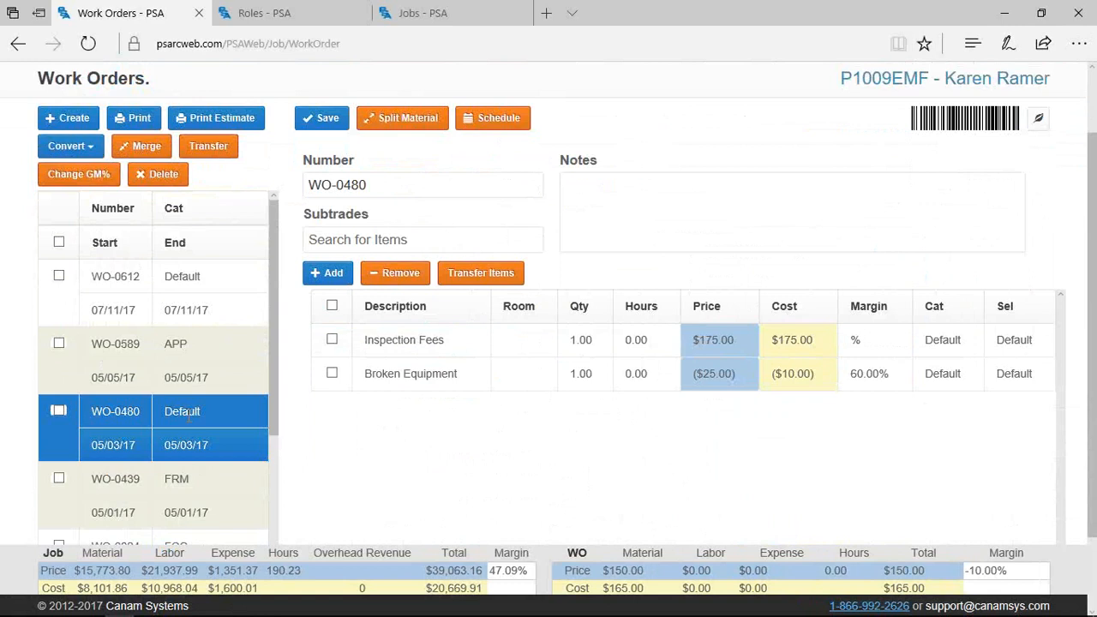
click(332, 339)
click(389, 274)
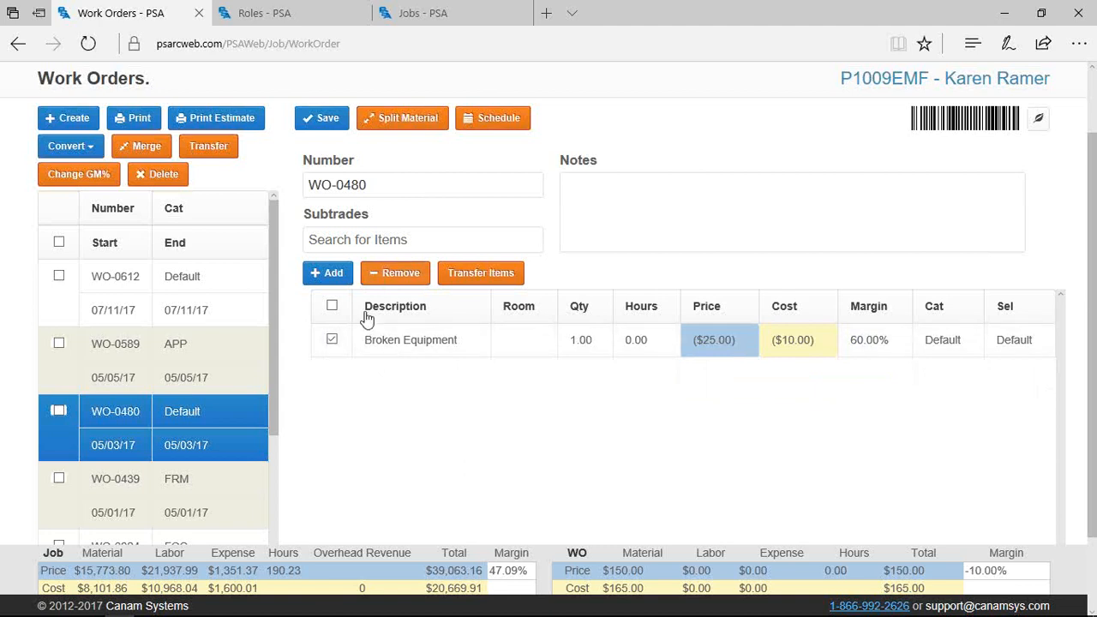
Add a new line item on WO-0480 described as 'Emergency Budget'
click(322, 273)
click(408, 341)
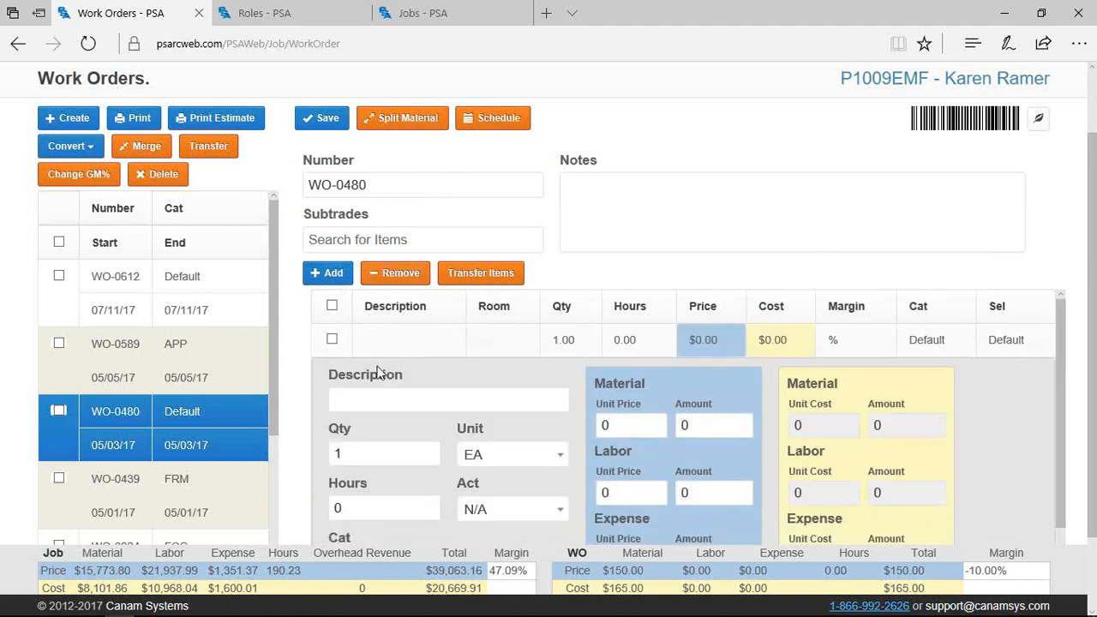
text(Eme)
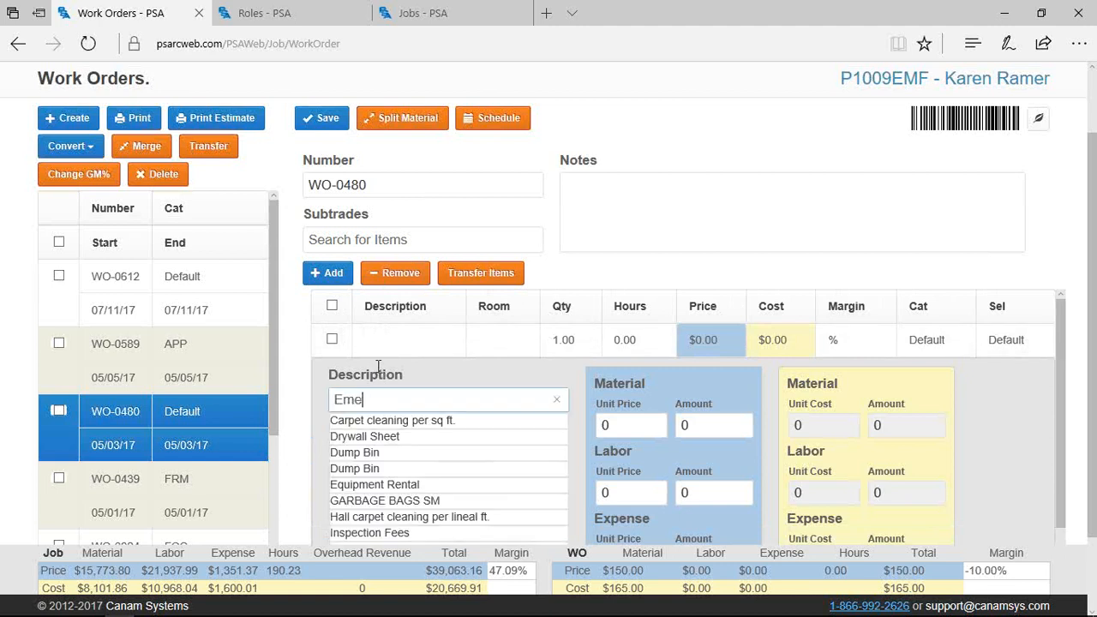
text(rgency Budget)
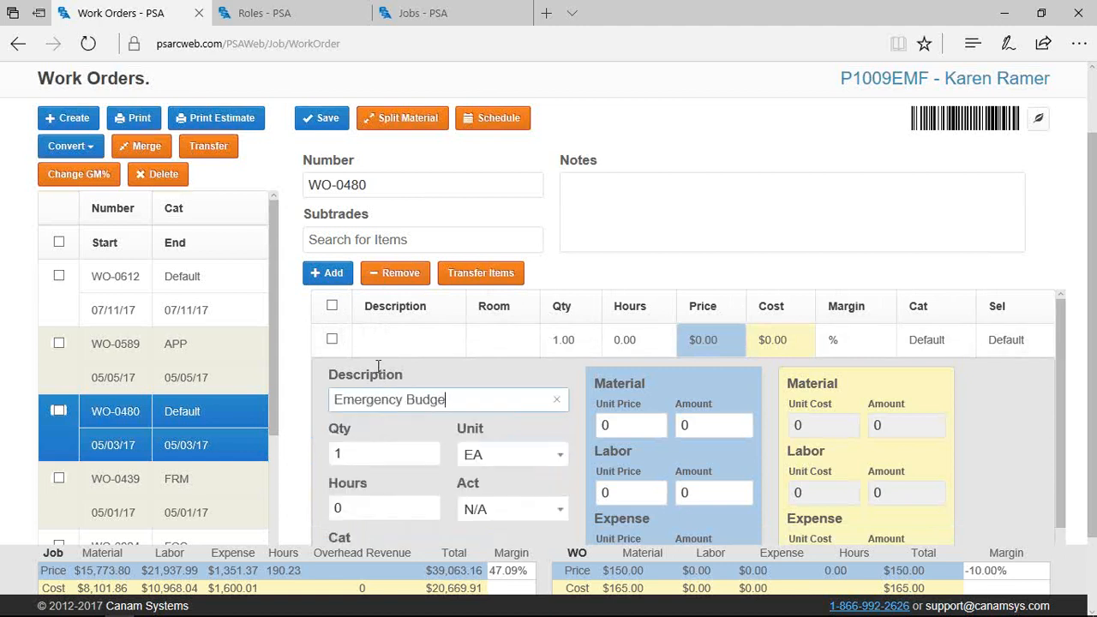
key(Tab)
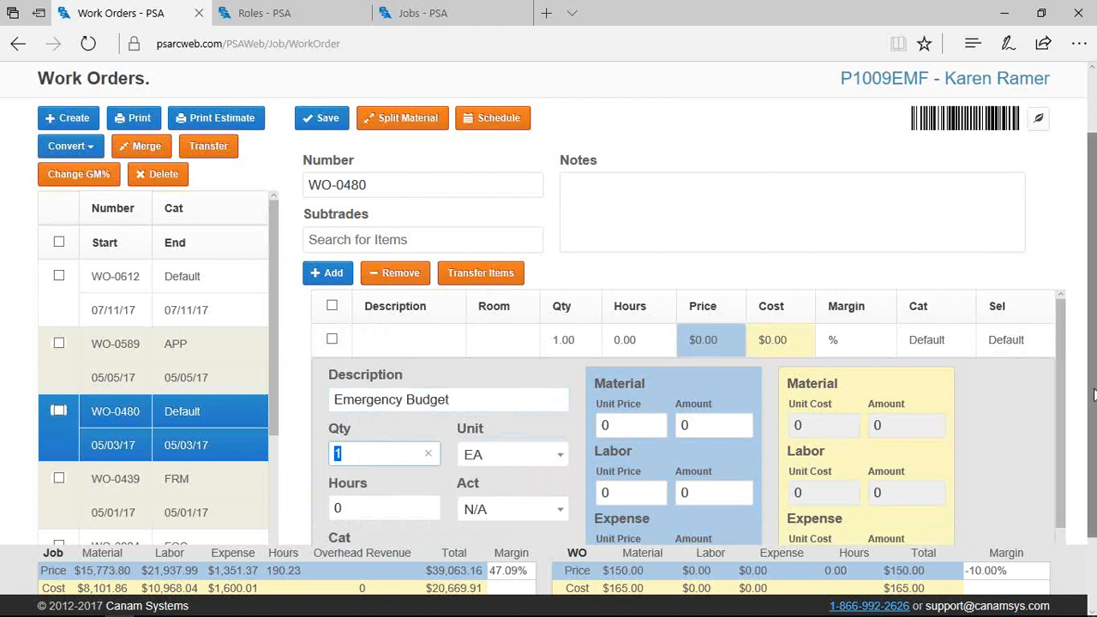
Base the item on cost with 6500 material, 8500 labor and 250 expense amounts
scroll(943, 536, down, 2)
click(849, 522)
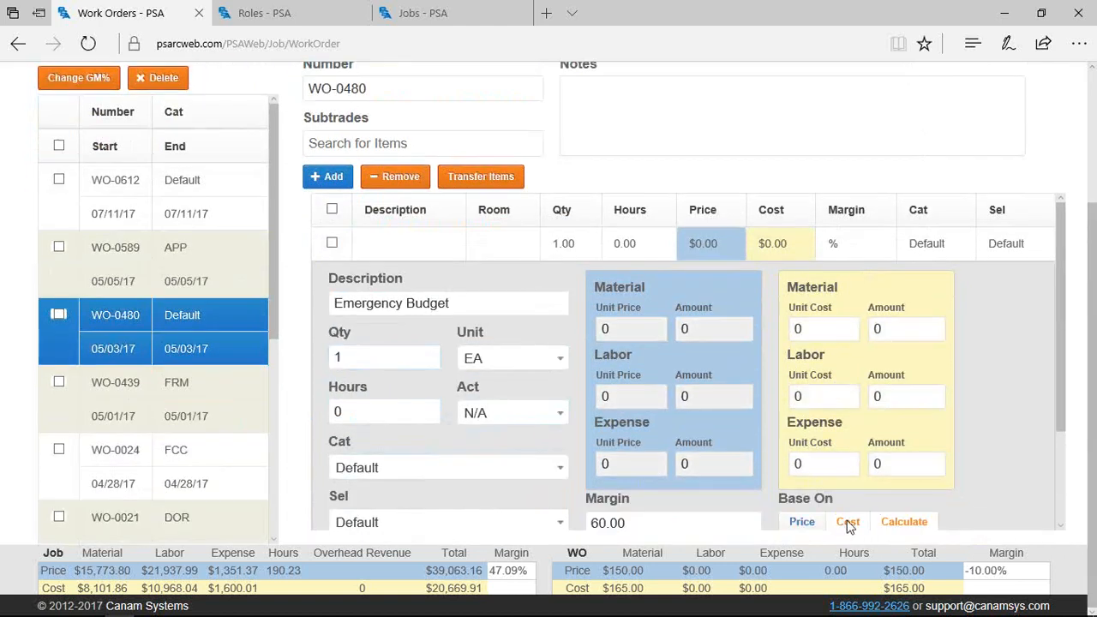
click(890, 329)
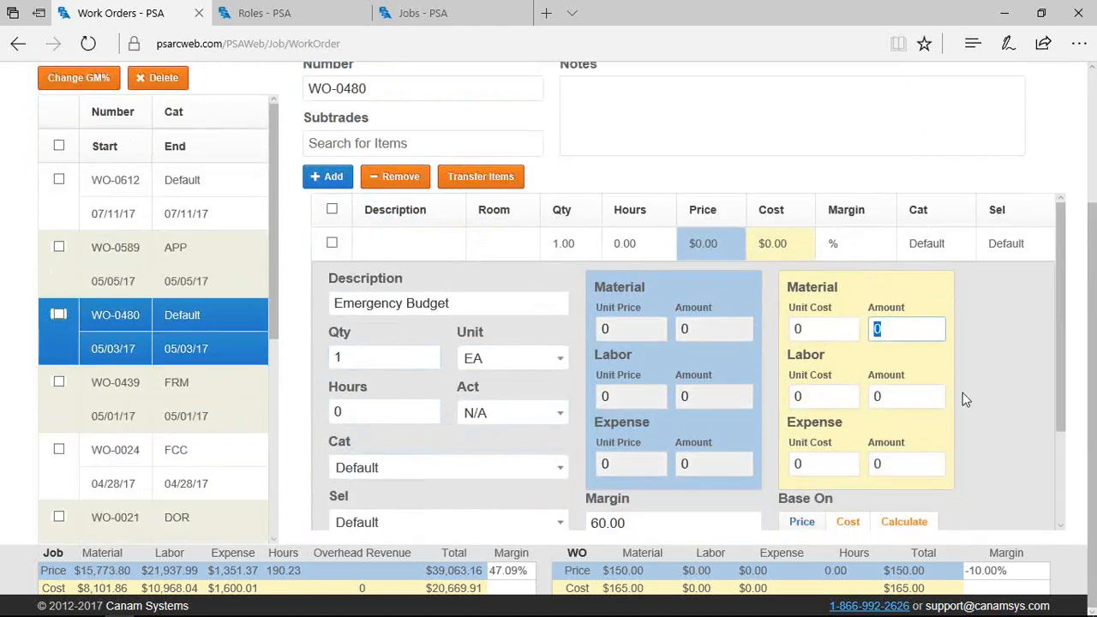
text(6500)
click(900, 397)
text(8500)
key(Tab)
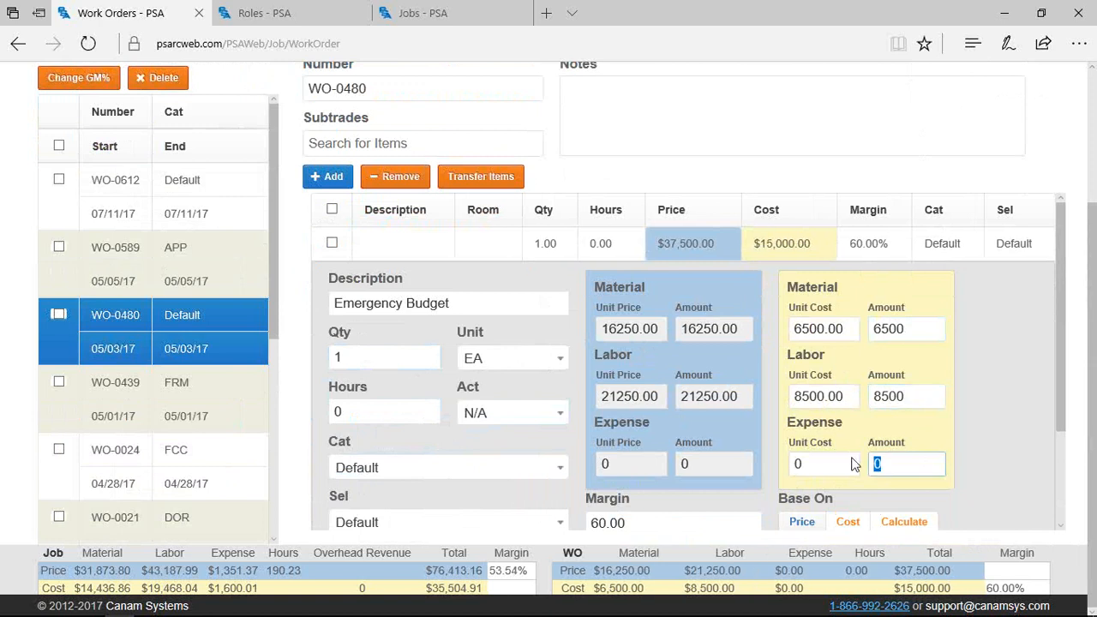
text(250)
key(Tab)
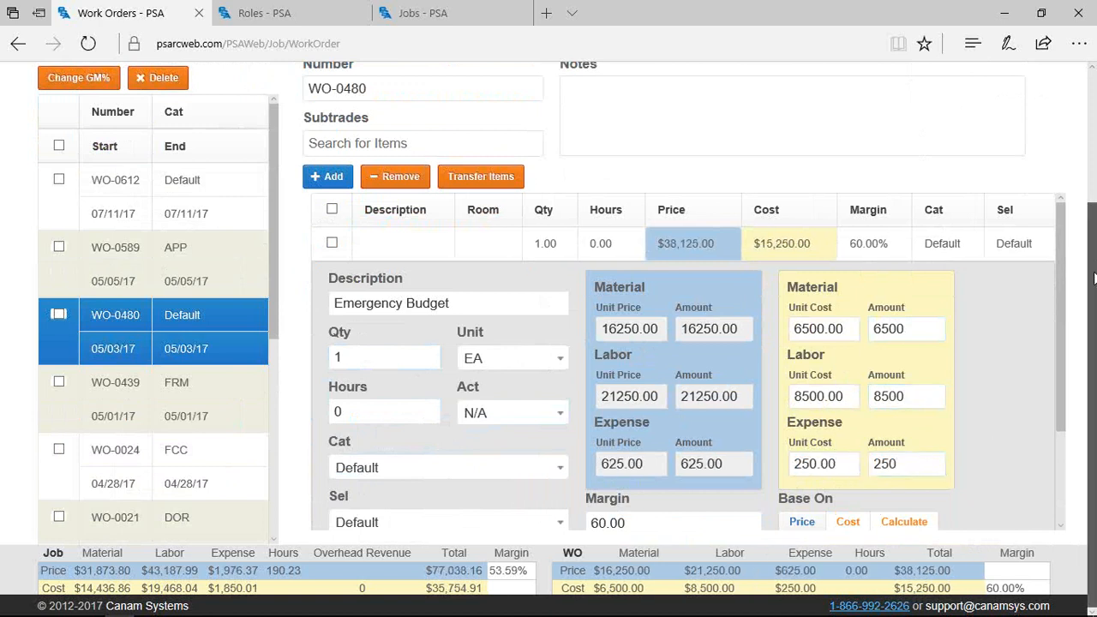
drag(1063, 284, 1067, 300)
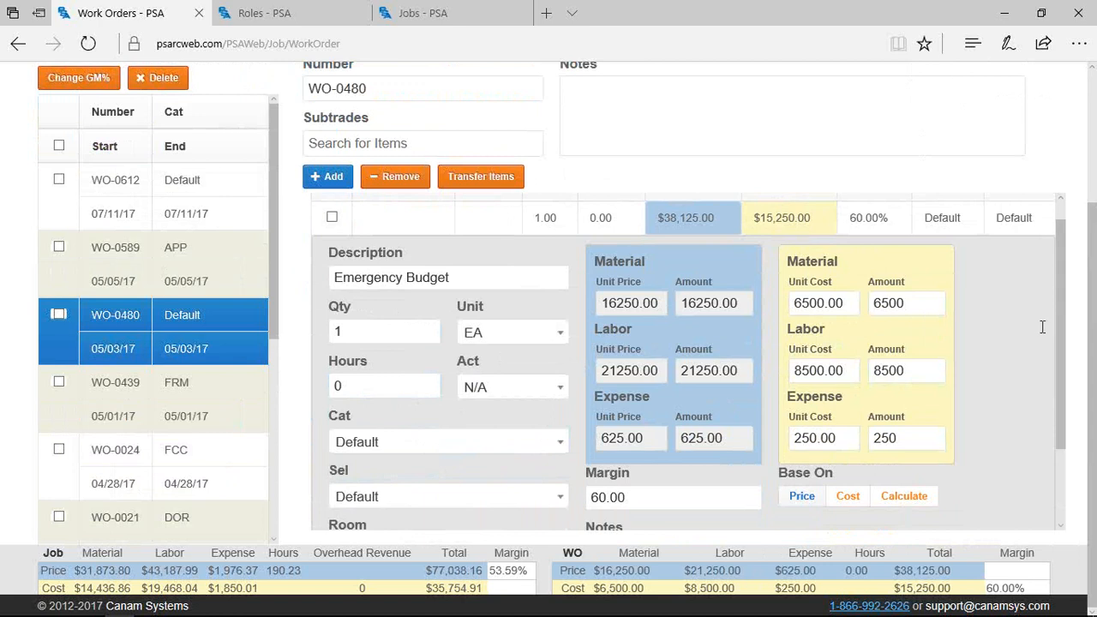
scroll(994, 347, up, 1)
Collapse the Emergency Budget item's details back into the work order grid
scroll(1025, 360, up, 2)
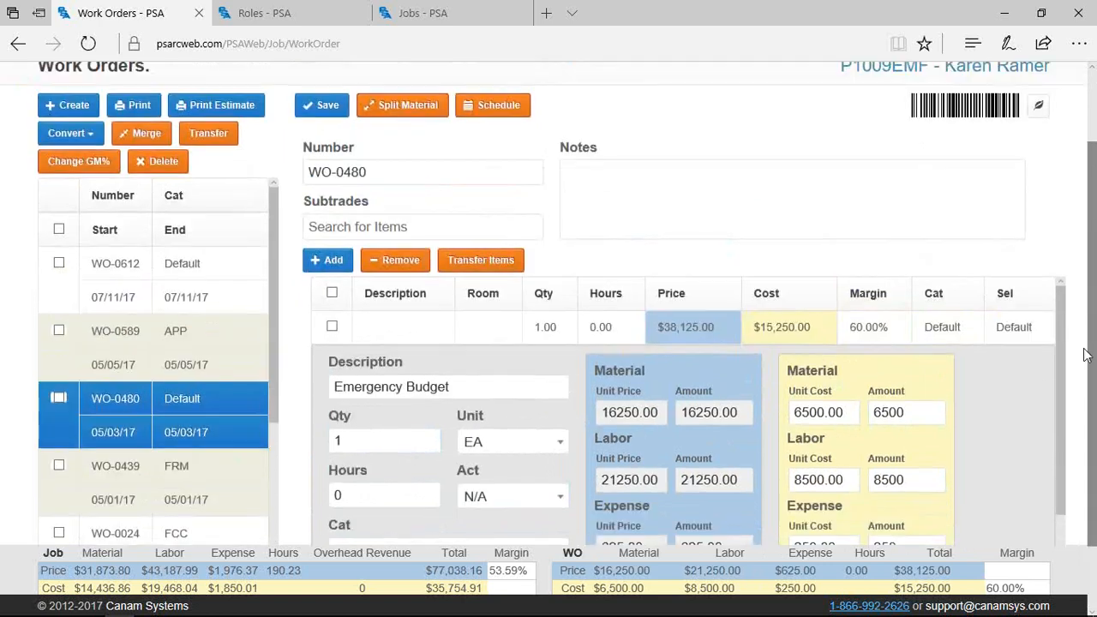
scroll(1031, 352, up, 1)
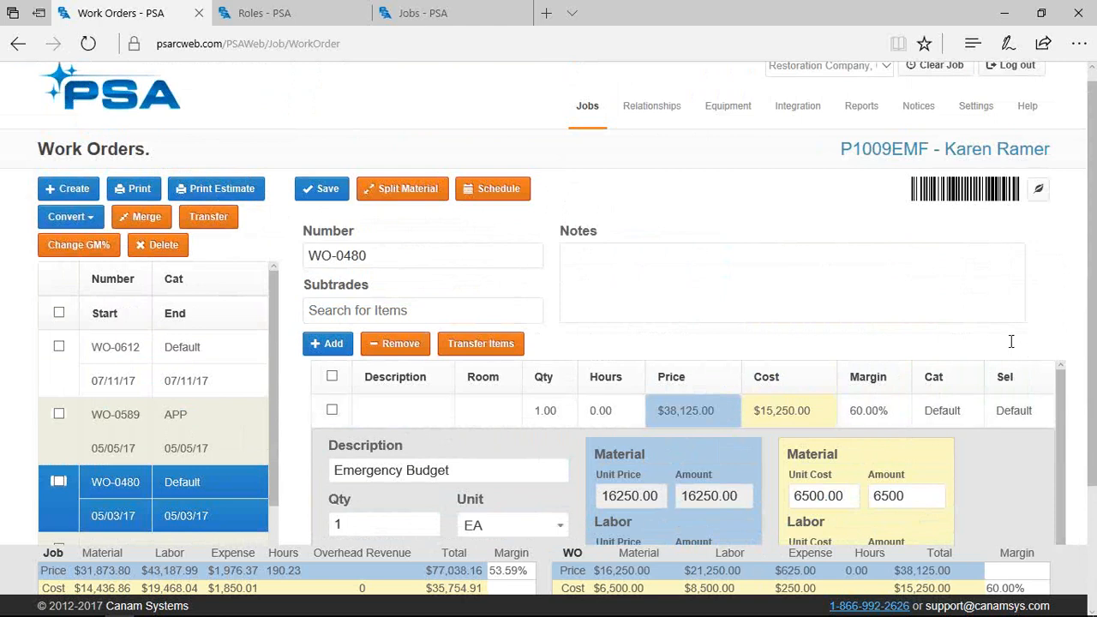
mouse_move(591, 111)
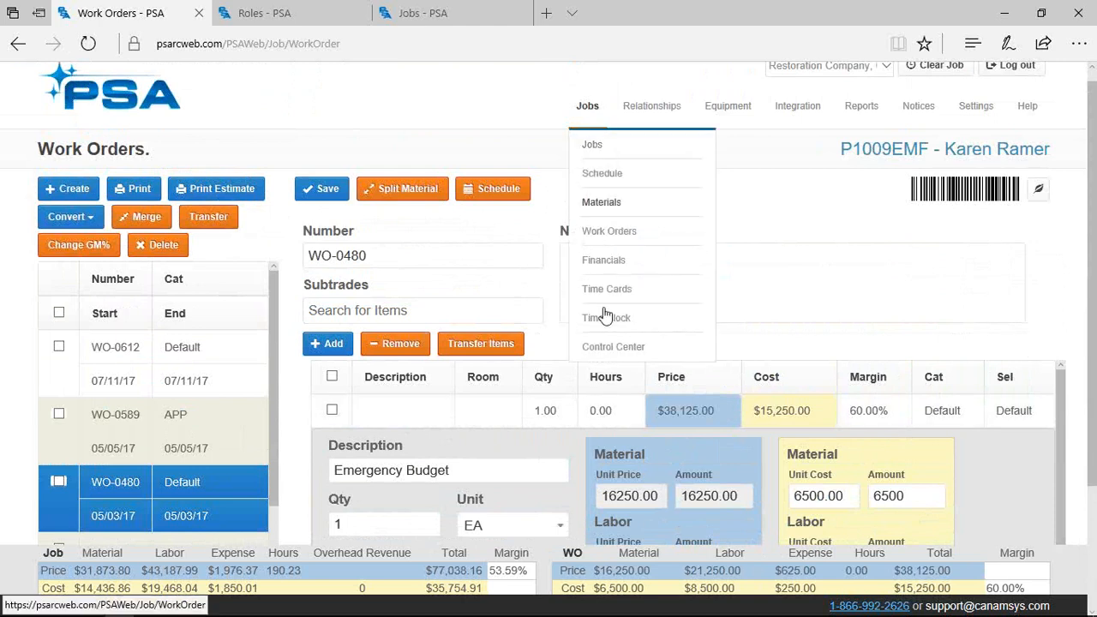
click(791, 415)
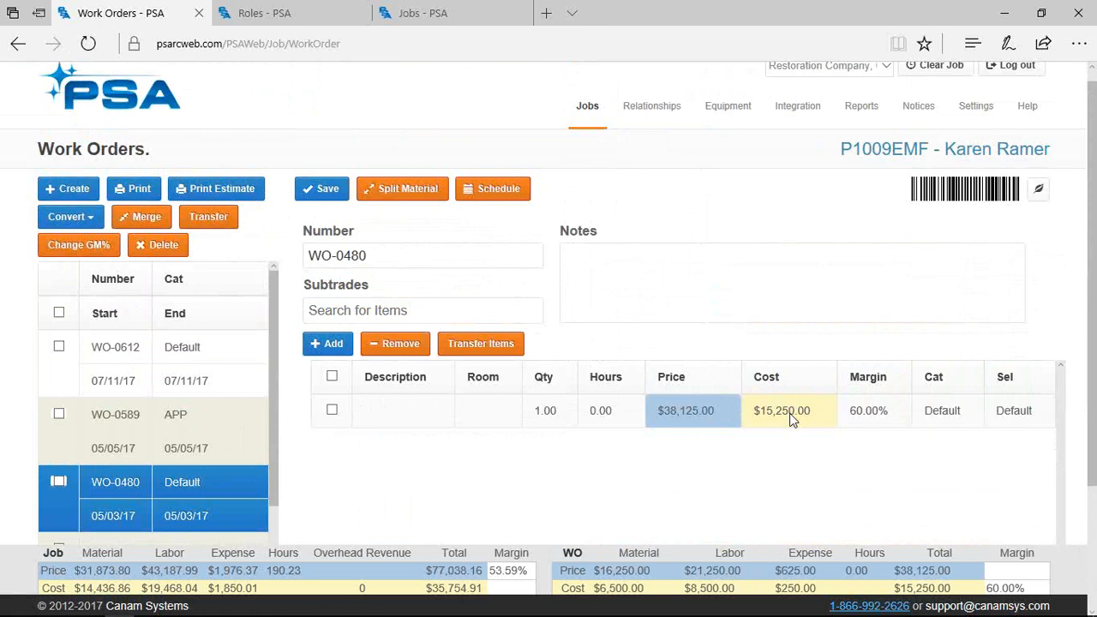
Open the job's Financials page from the Jobs menu in a new tab and switch to it
mouse_move(605, 132)
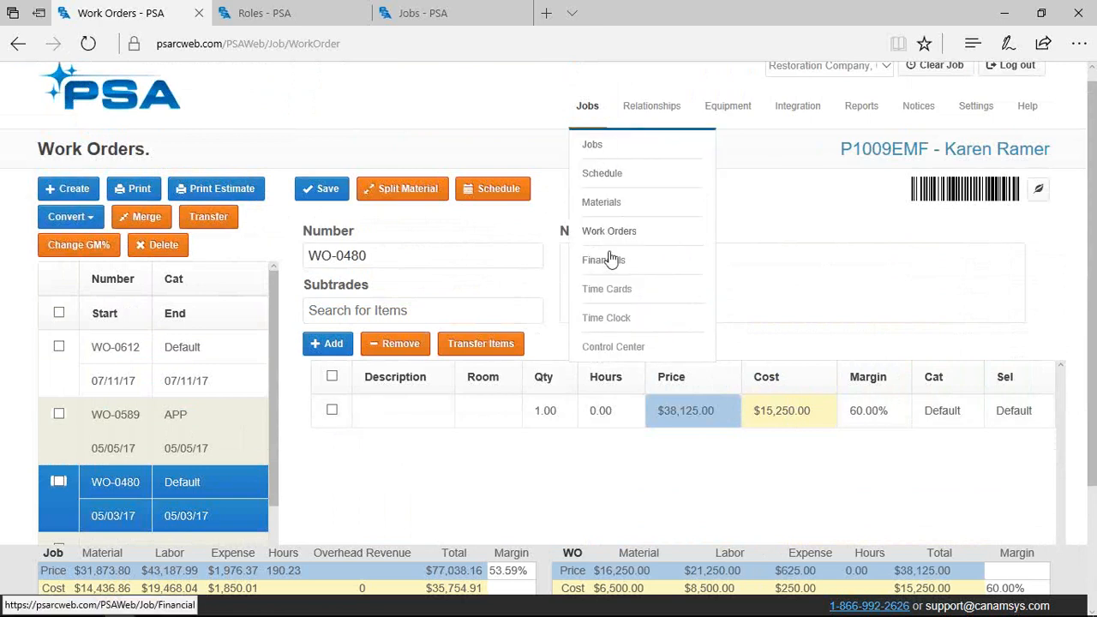
right_click(604, 261)
key(Escape)
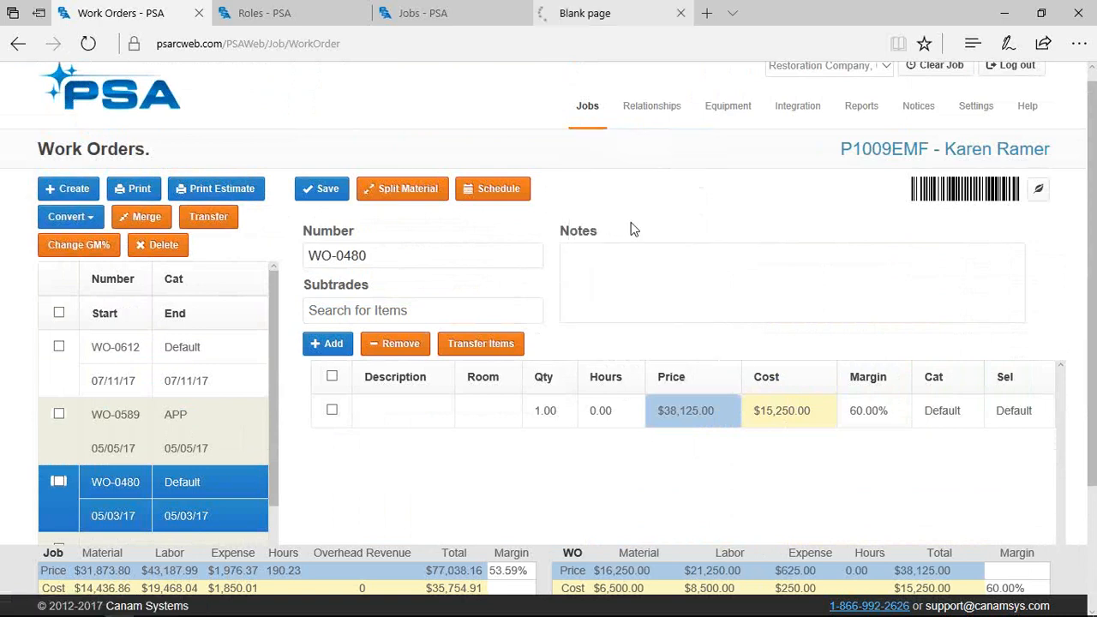
click(585, 21)
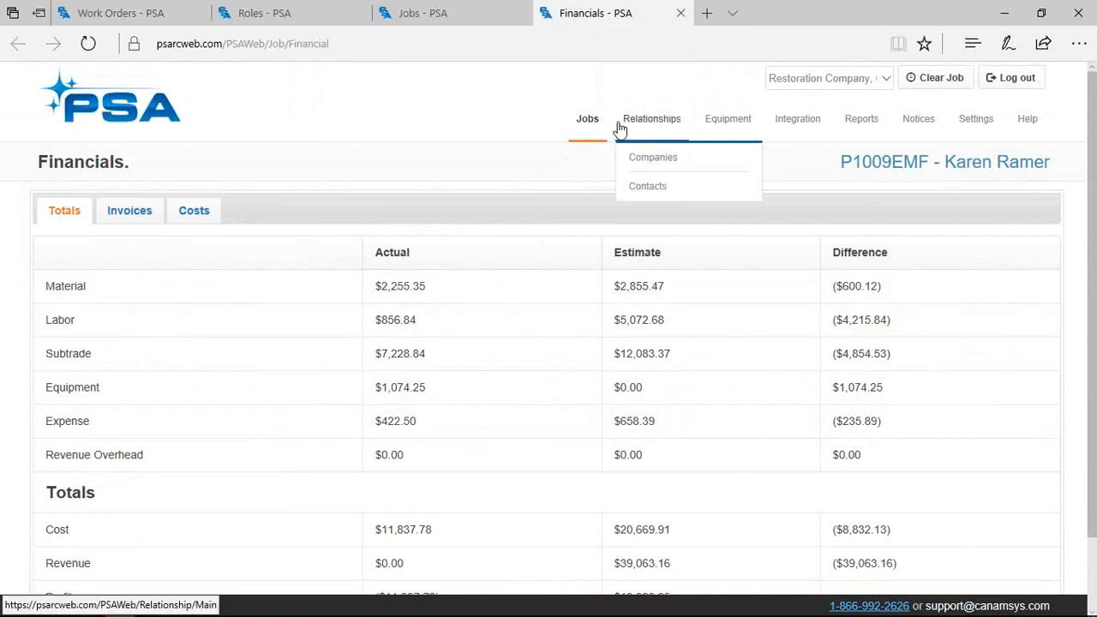
mouse_move(600, 125)
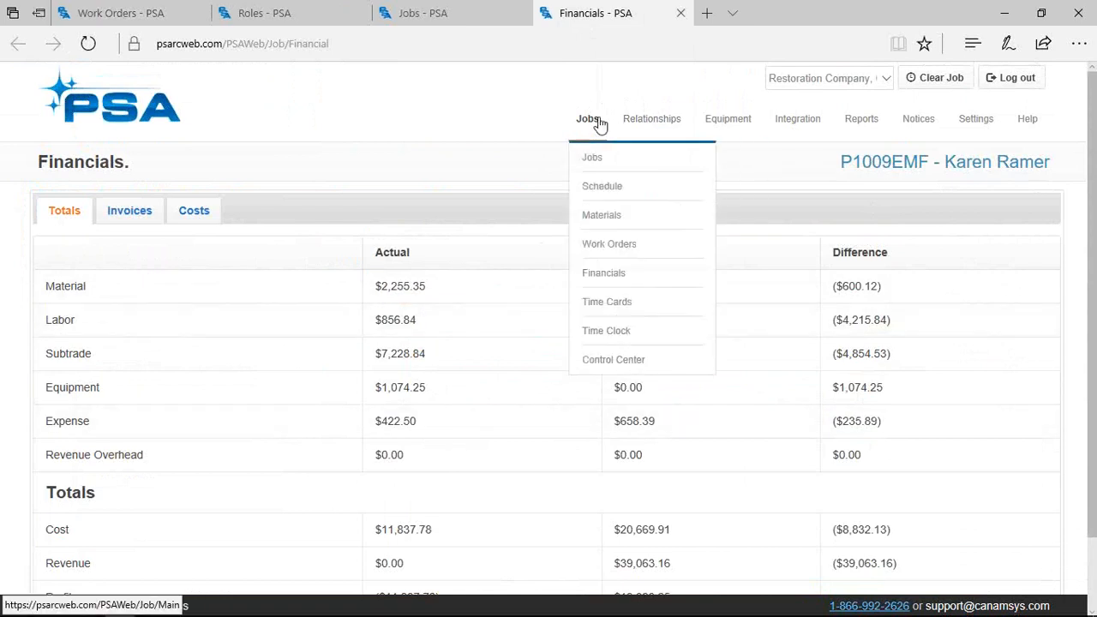
Review WO-0612's Summary of Material line and Convert options, then close the tab and clear the job
click(625, 246)
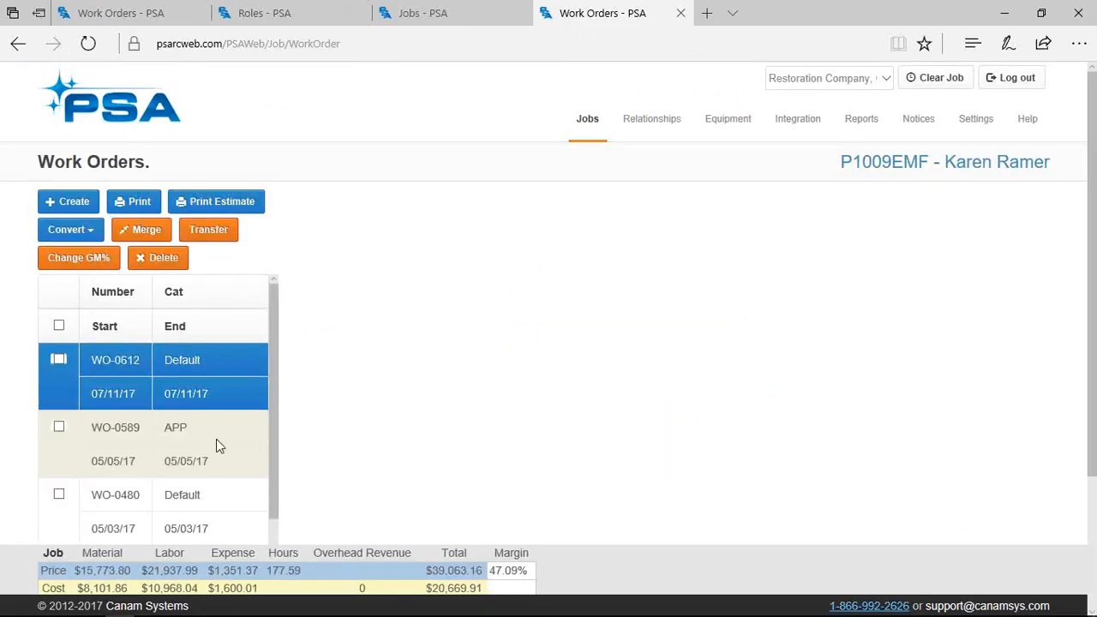
click(433, 431)
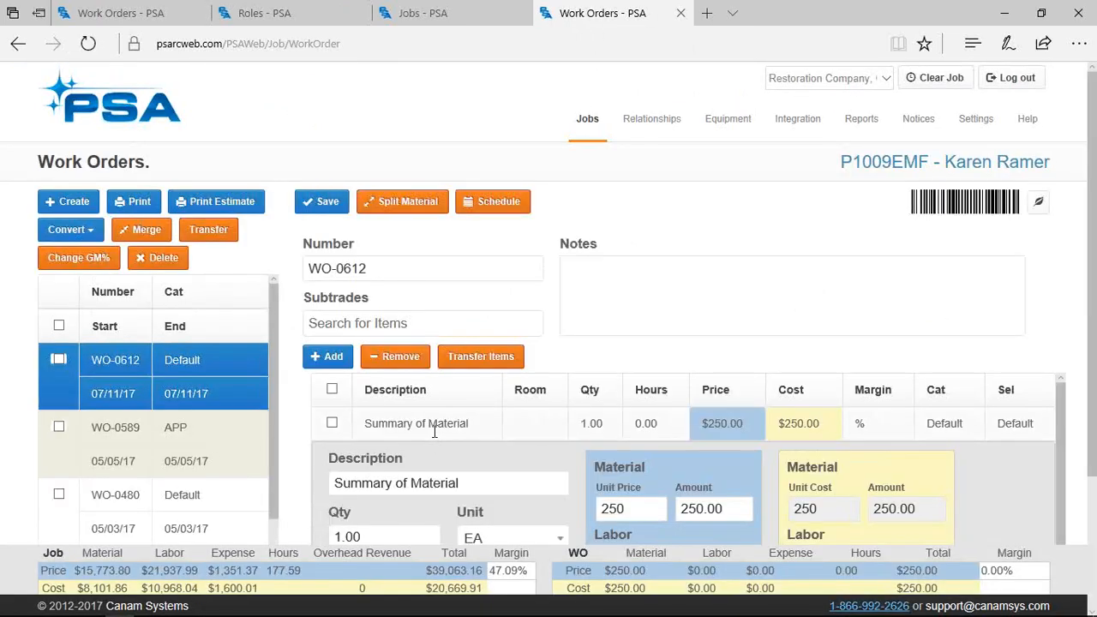
scroll(485, 425, down, 1)
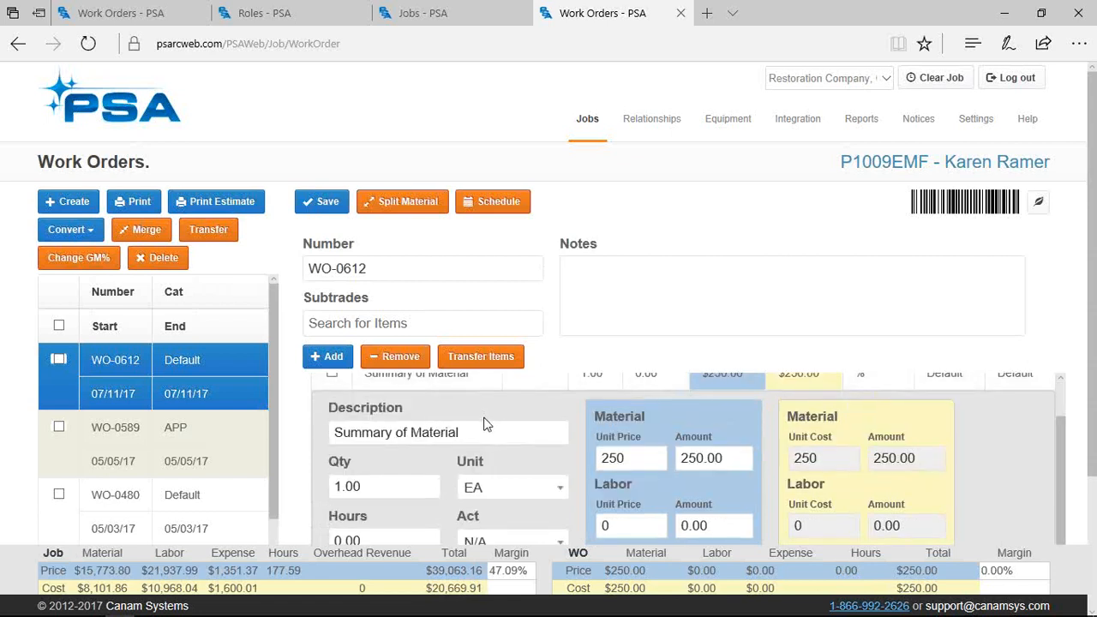
click(95, 234)
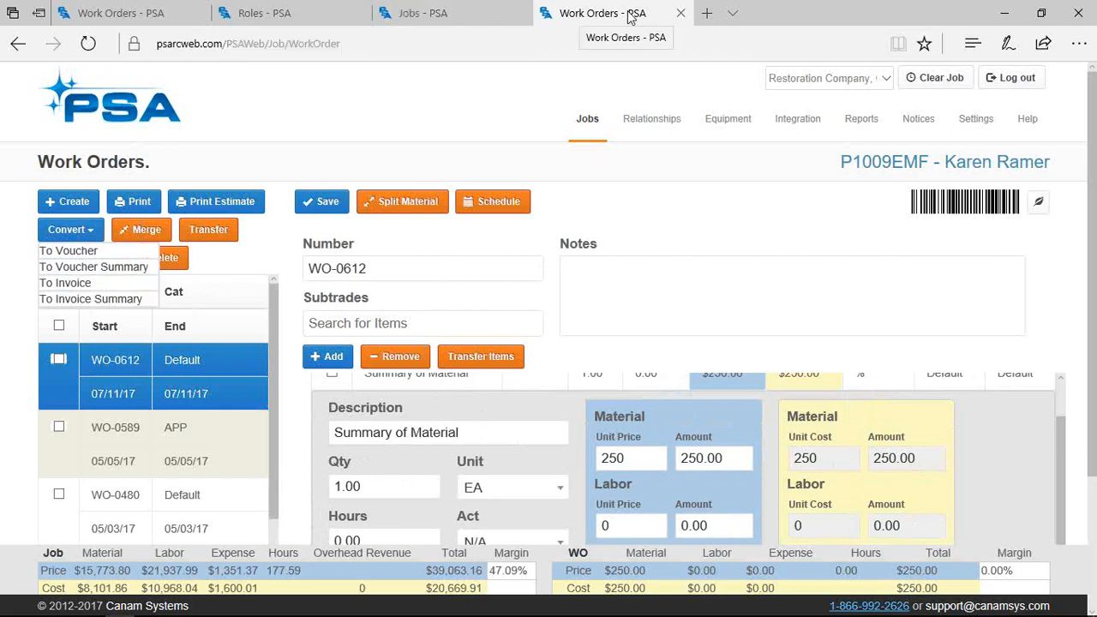
click(680, 14)
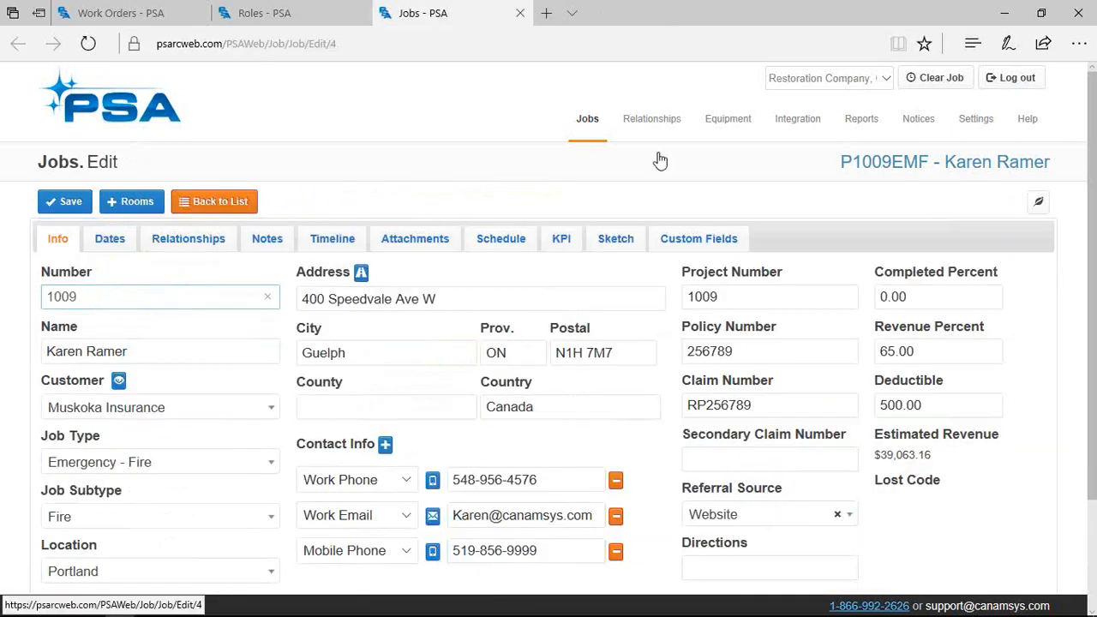
click(932, 80)
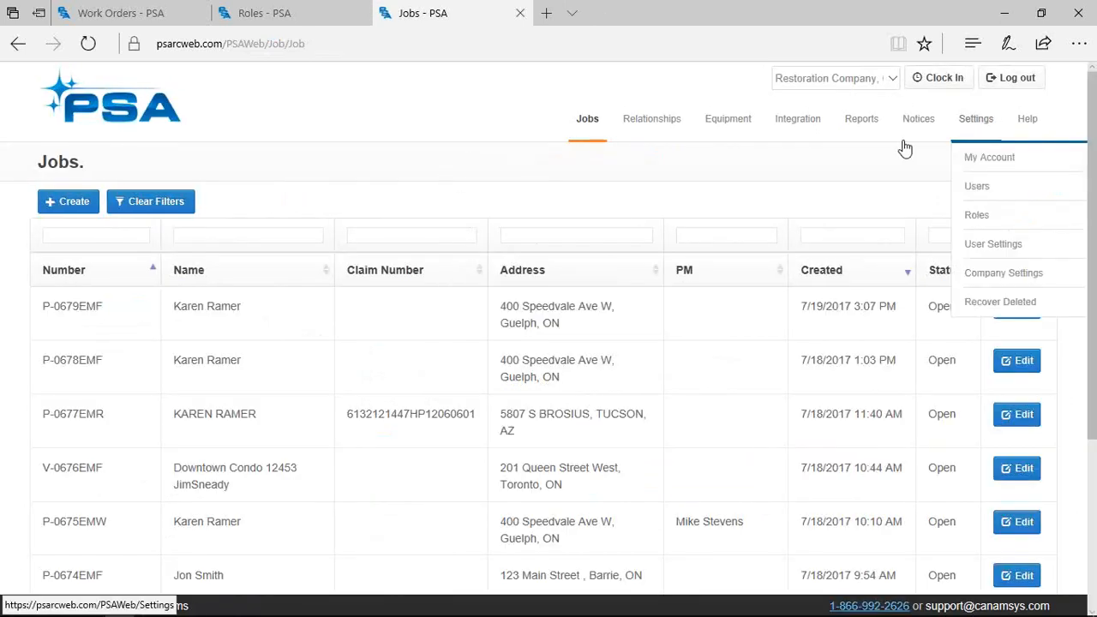
click(940, 79)
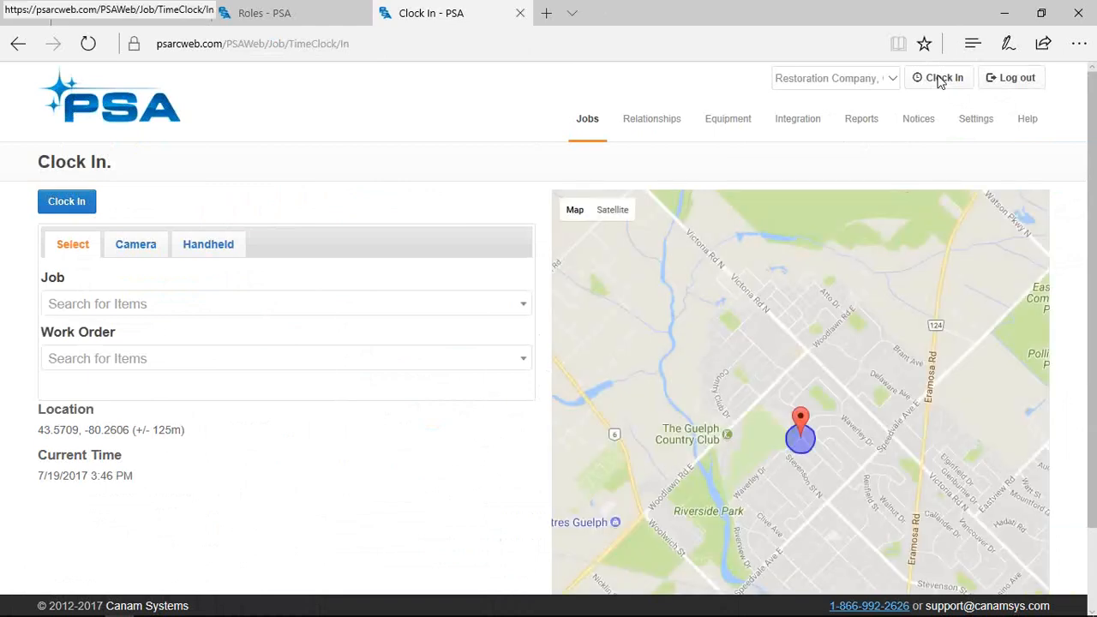
scroll(865, 435, down, 1)
scroll(865, 436, up, 4)
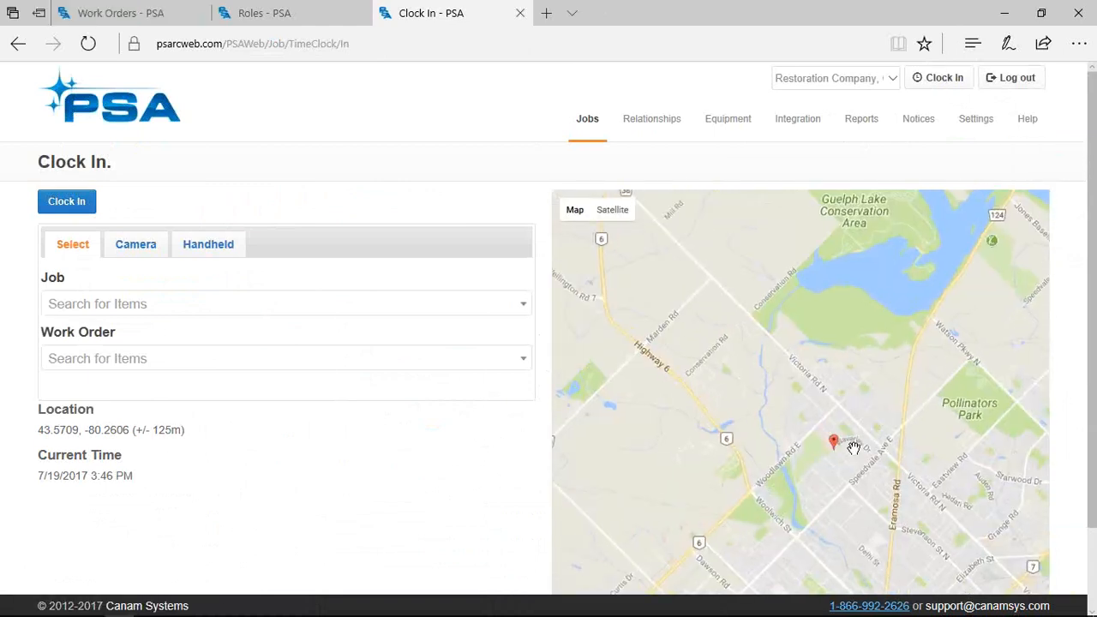
drag(833, 467, 833, 460)
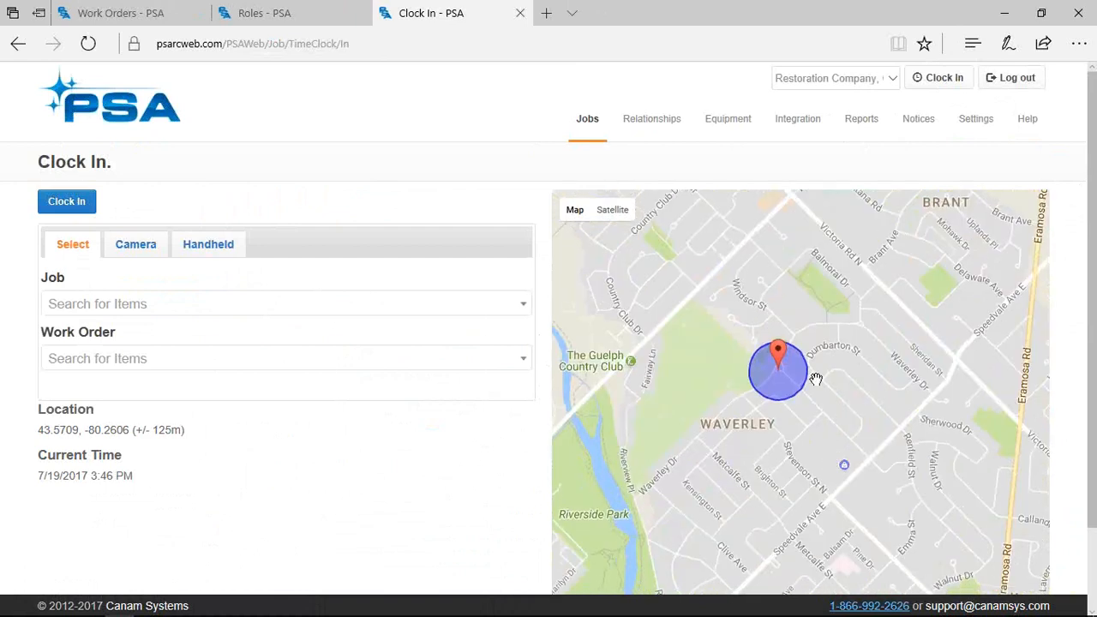
scroll(816, 373, up, 1)
drag(706, 387, 823, 483)
scroll(823, 482, up, 1)
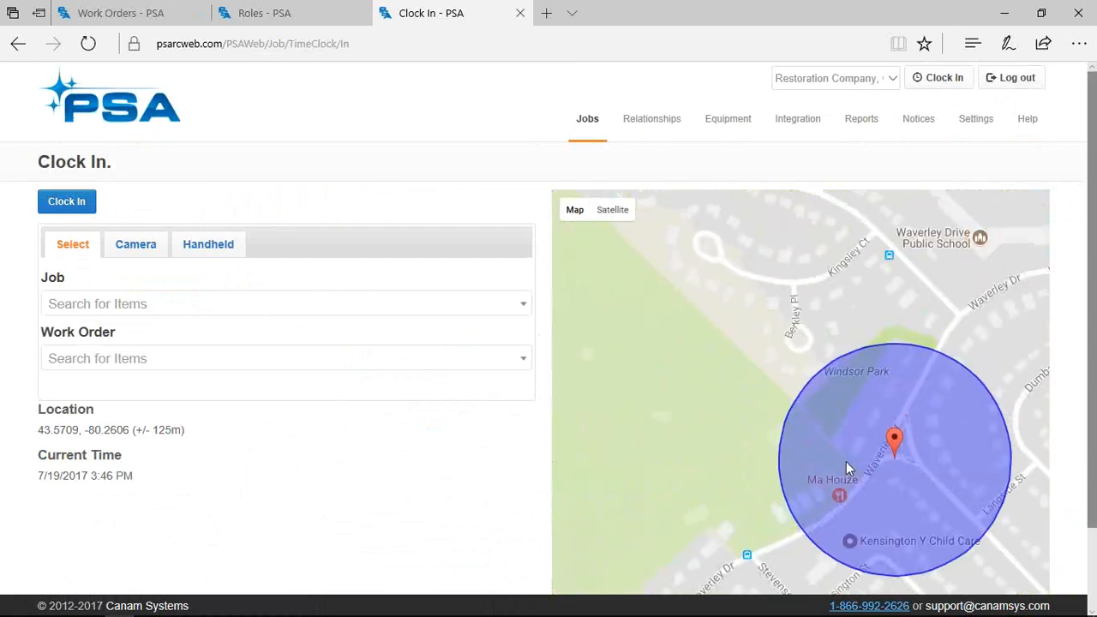
drag(1026, 302, 867, 274)
scroll(1080, 299, down, 2)
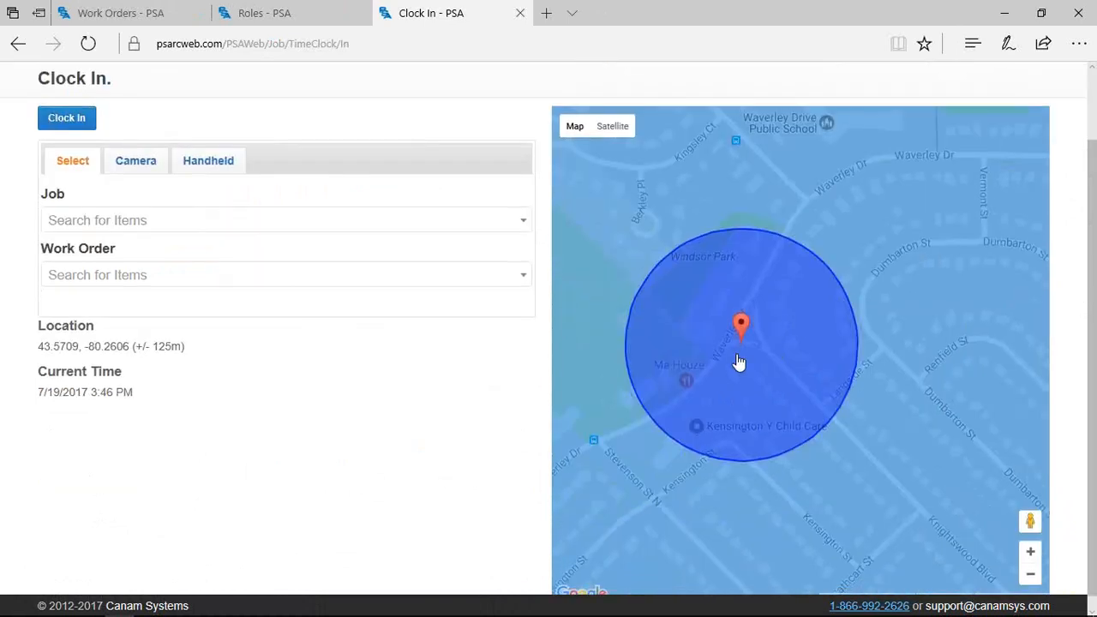
click(737, 353)
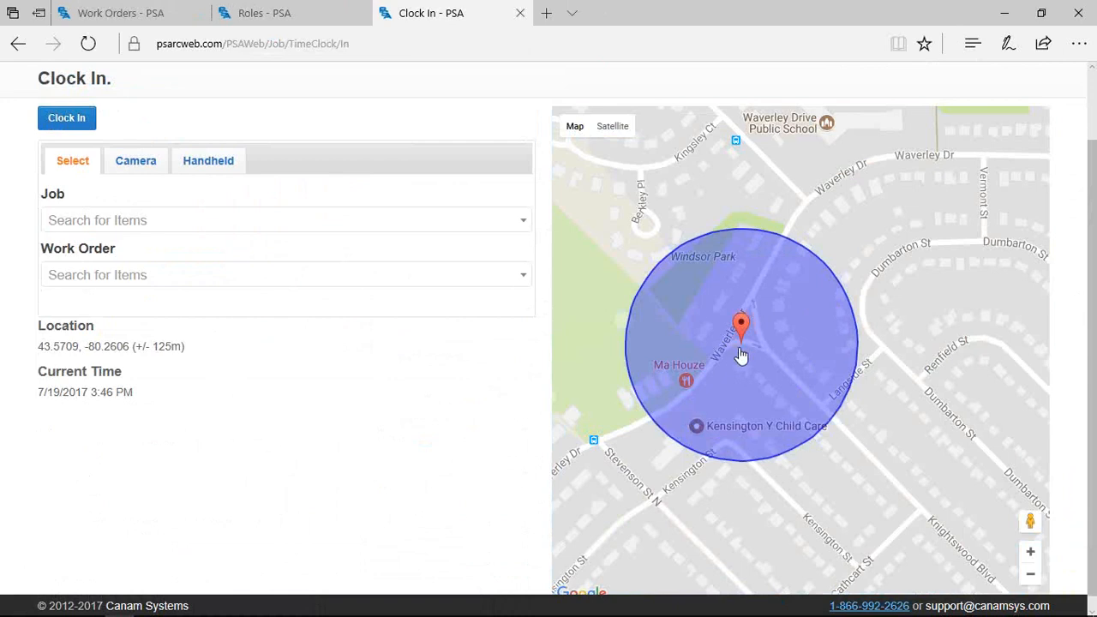
Search for job 1009 and select P1009EMF for clocking in
click(106, 220)
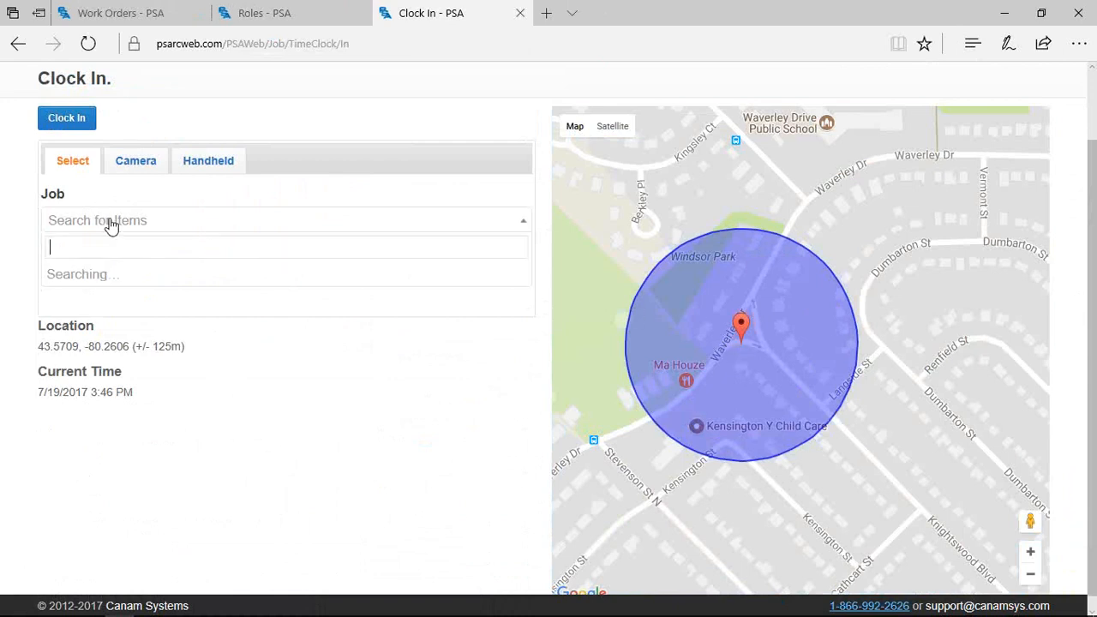
text(10009)
key(BackSpace)
key(BackSpace)
text(9)
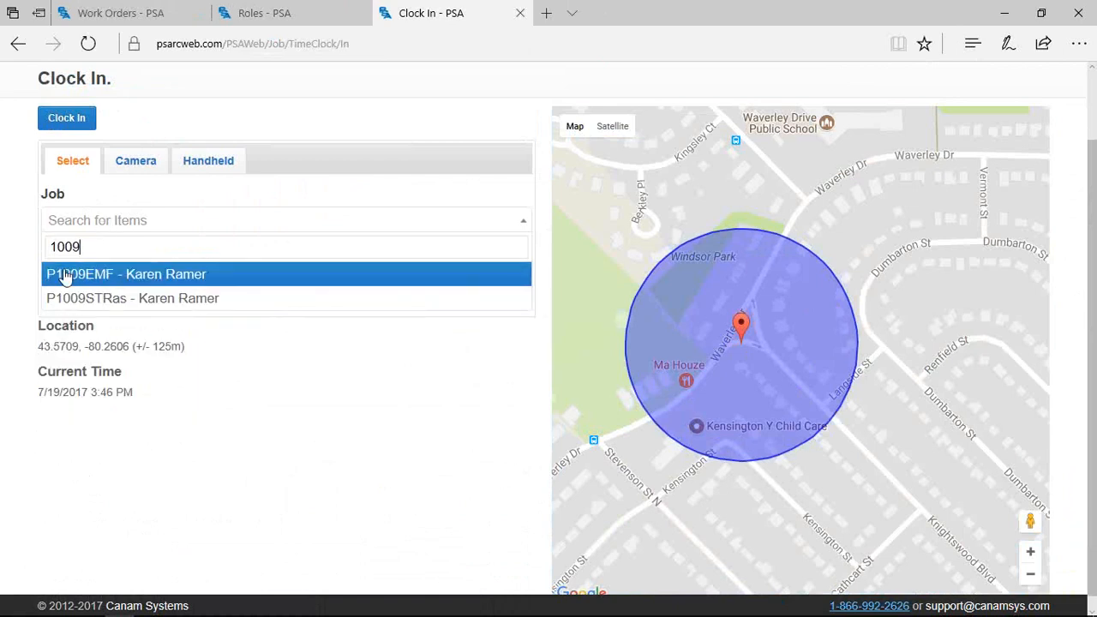
click(74, 279)
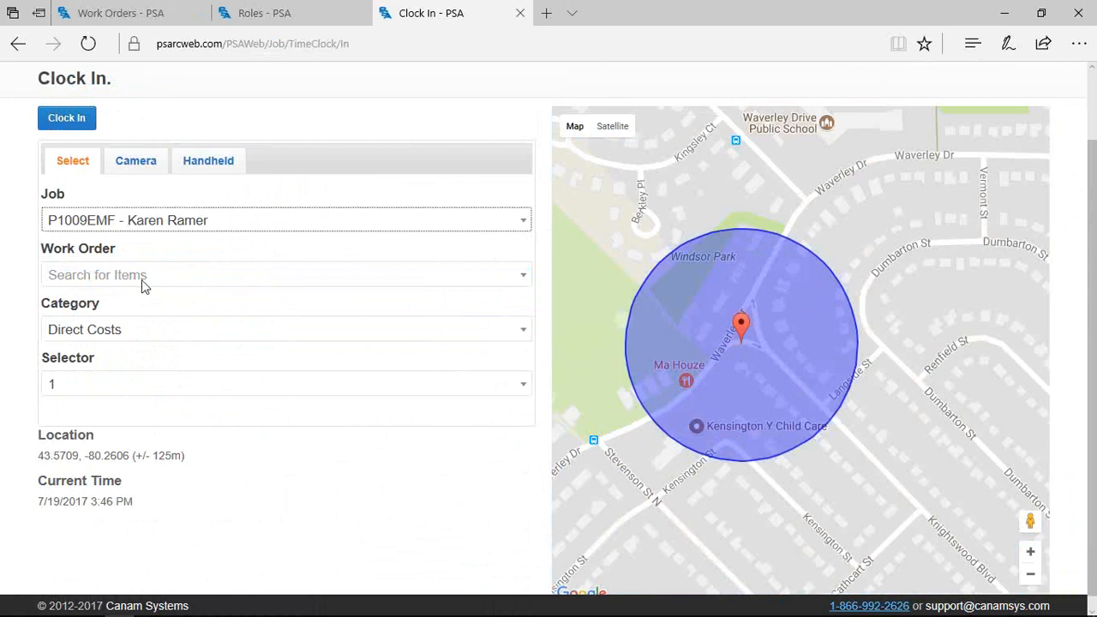
Set the clock-in category to CAB and the selector to CABINETRY
click(123, 331)
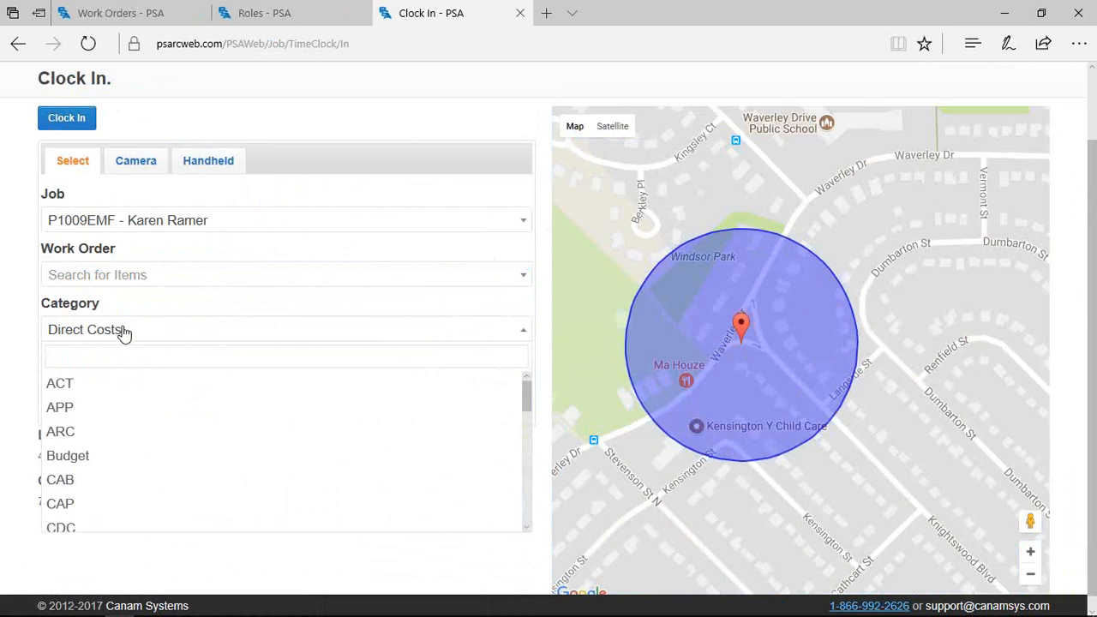
scroll(118, 436, down, 2)
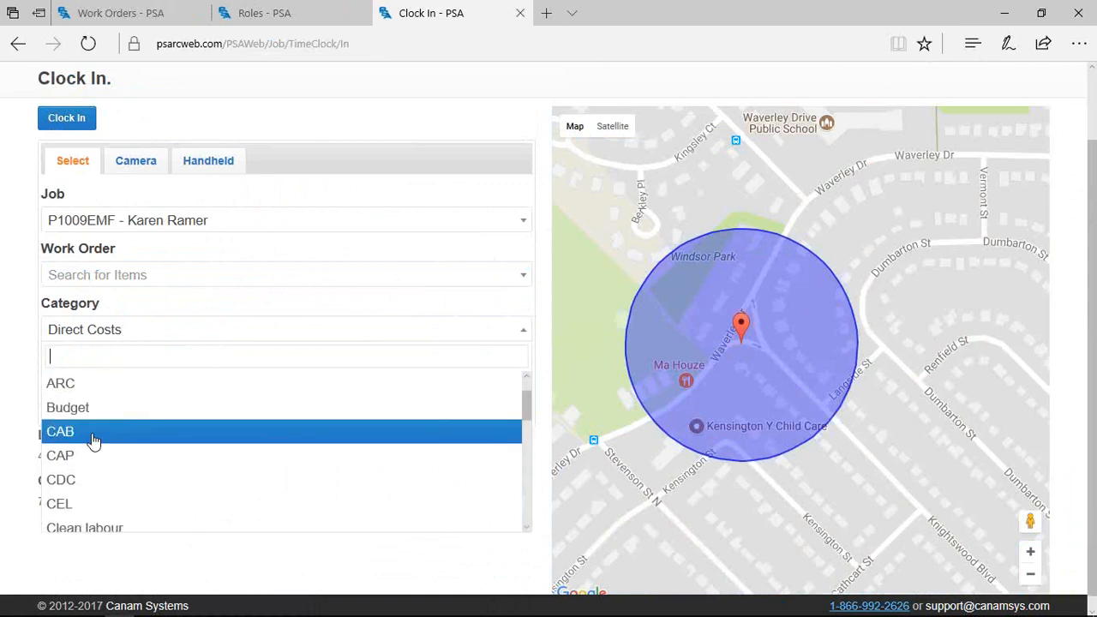
click(94, 443)
click(84, 395)
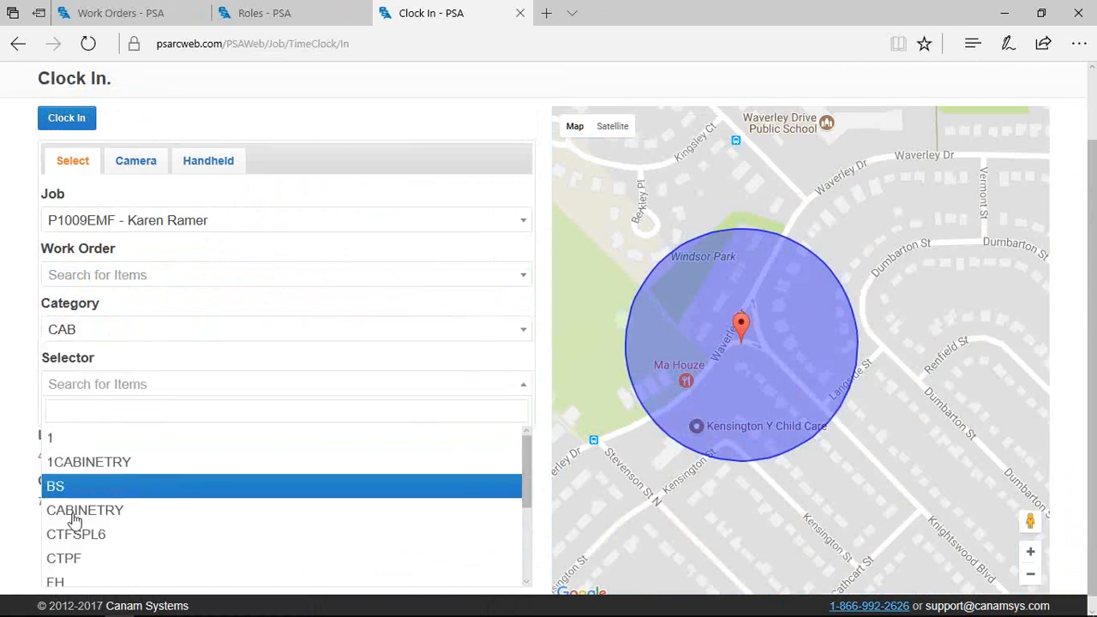
click(68, 515)
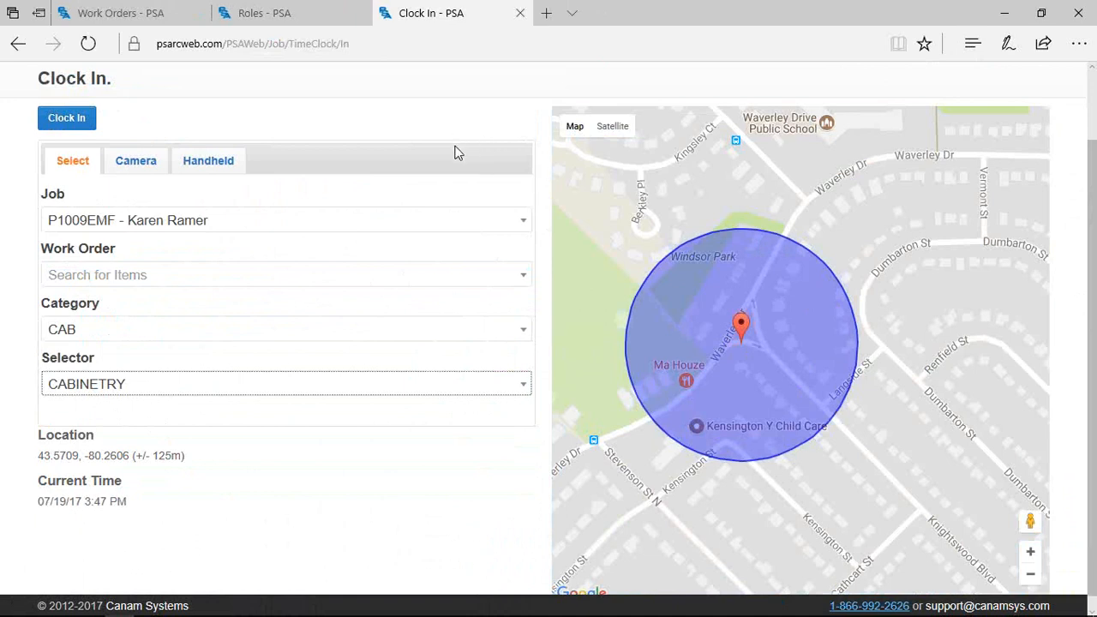
drag(1091, 289, 1094, 288)
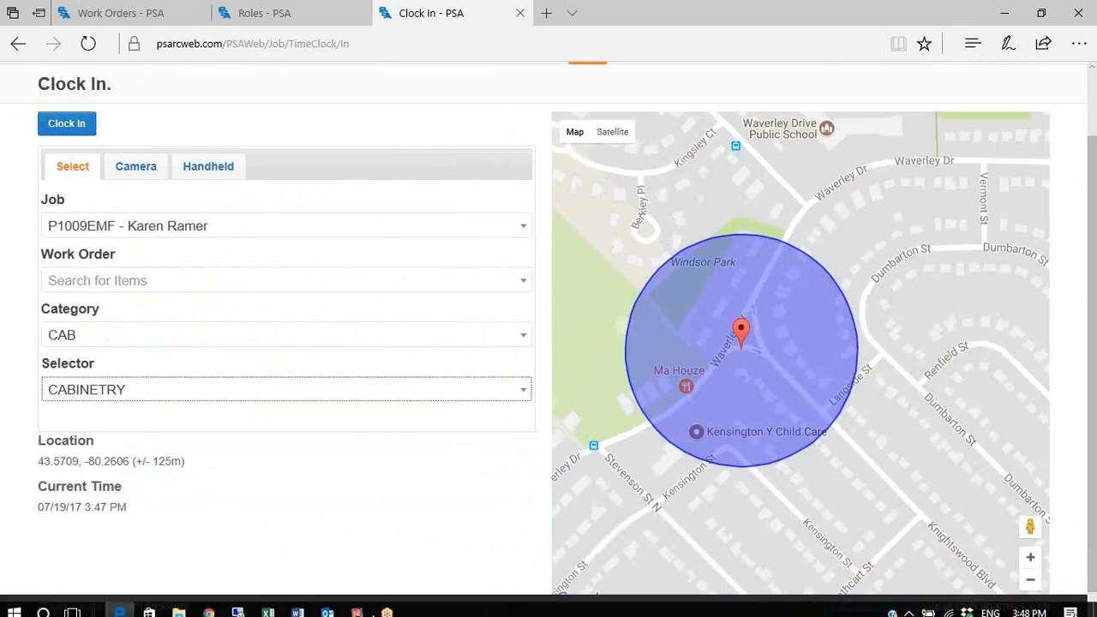
click(356, 607)
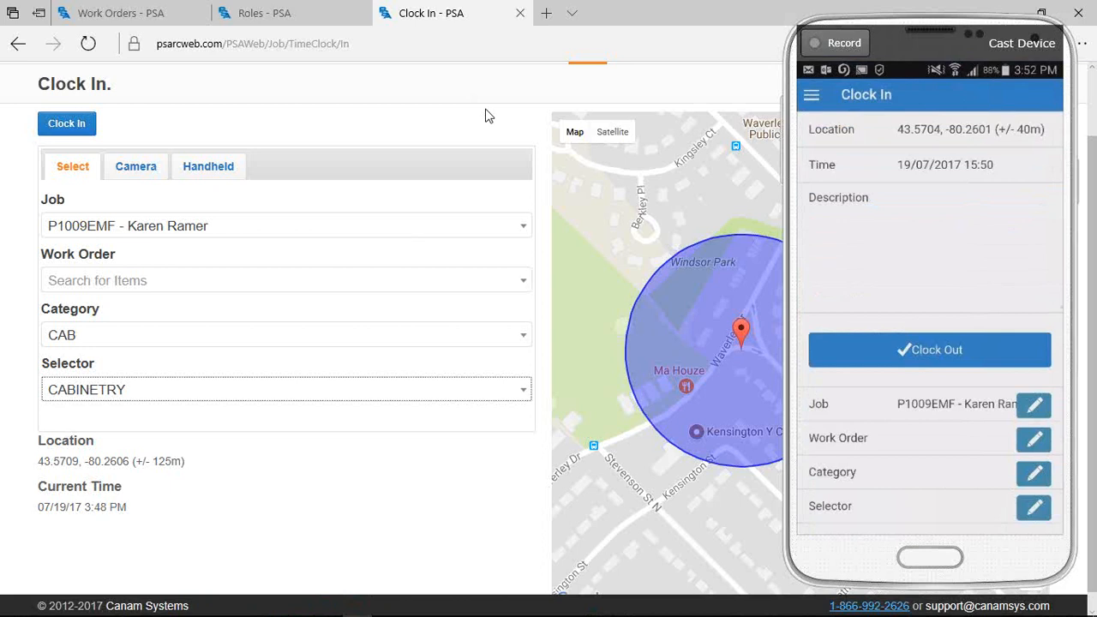
click(639, 249)
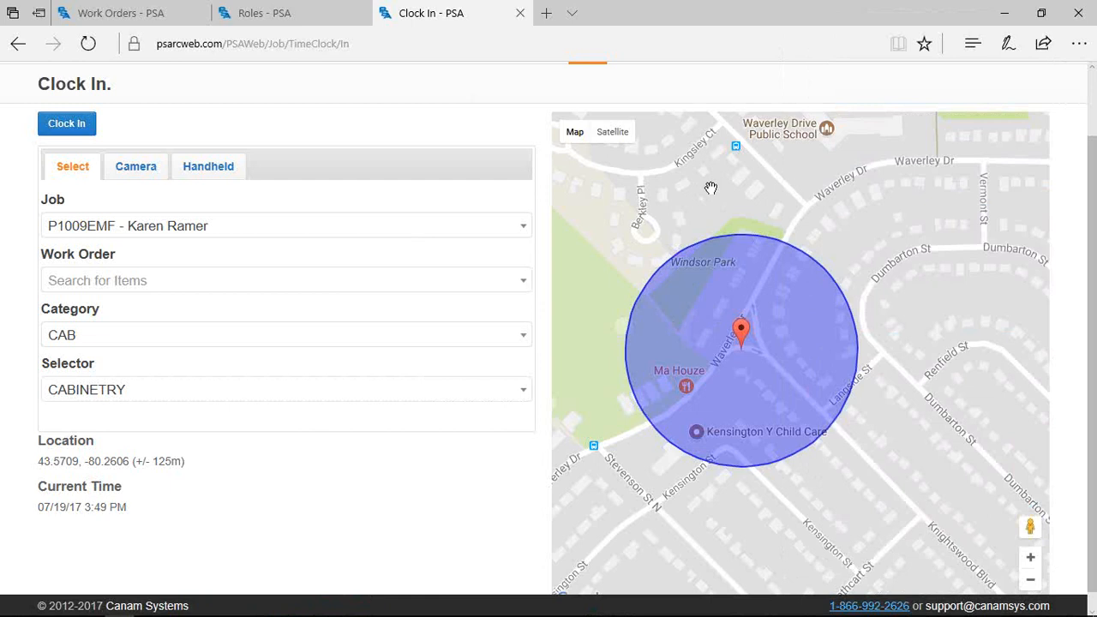
Open Time Cards, look through the 7/18/2017 card for P1009EMF, and go back to the list
scroll(631, 210, up, 2)
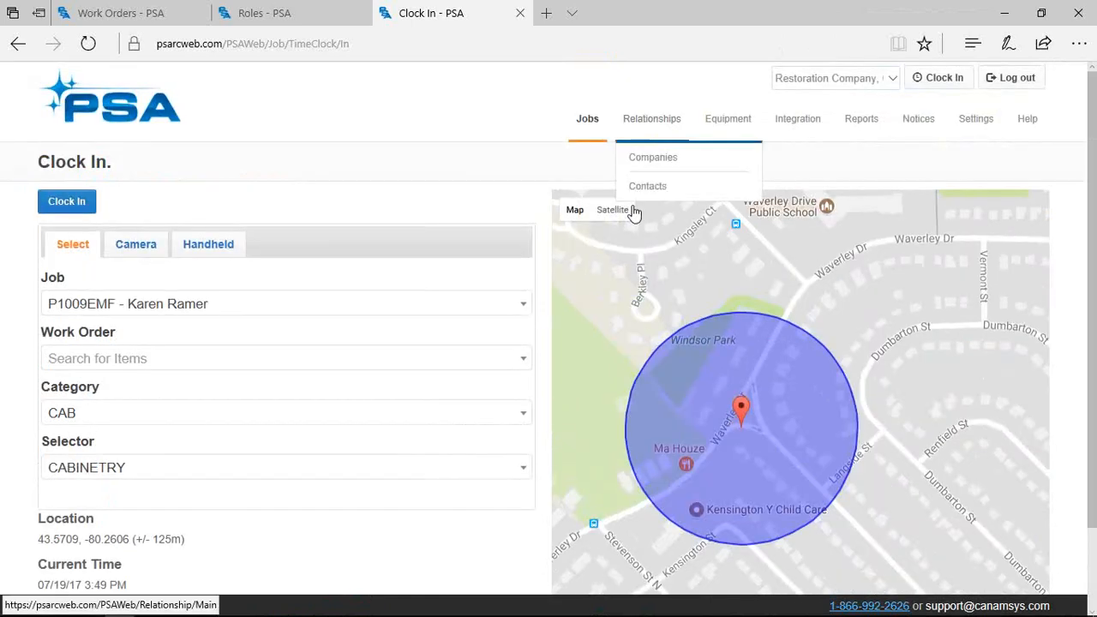
click(611, 245)
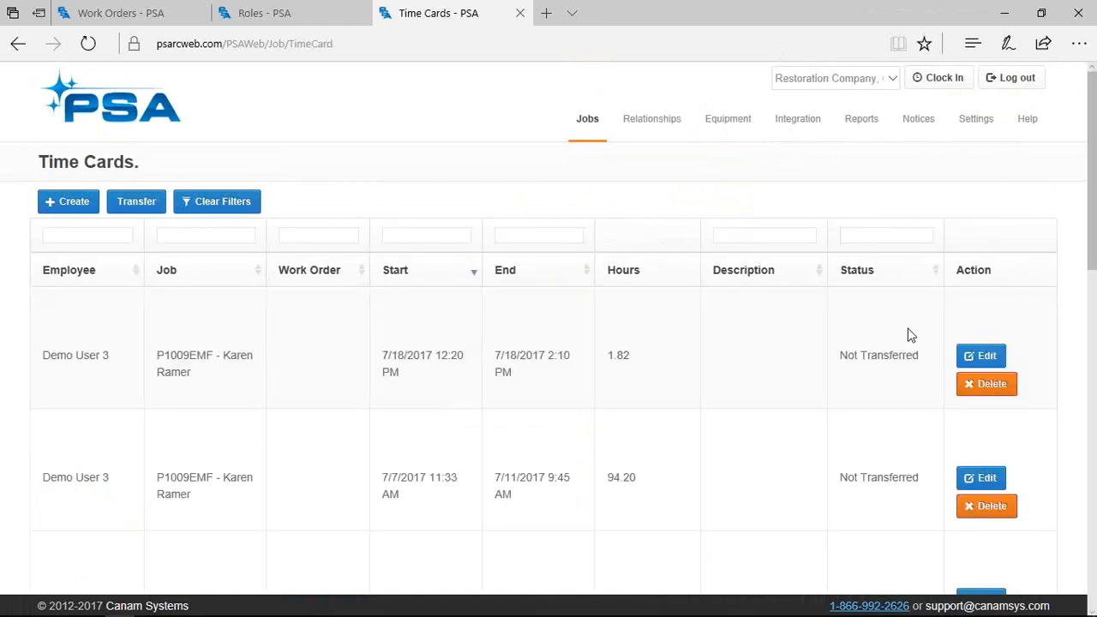
click(980, 360)
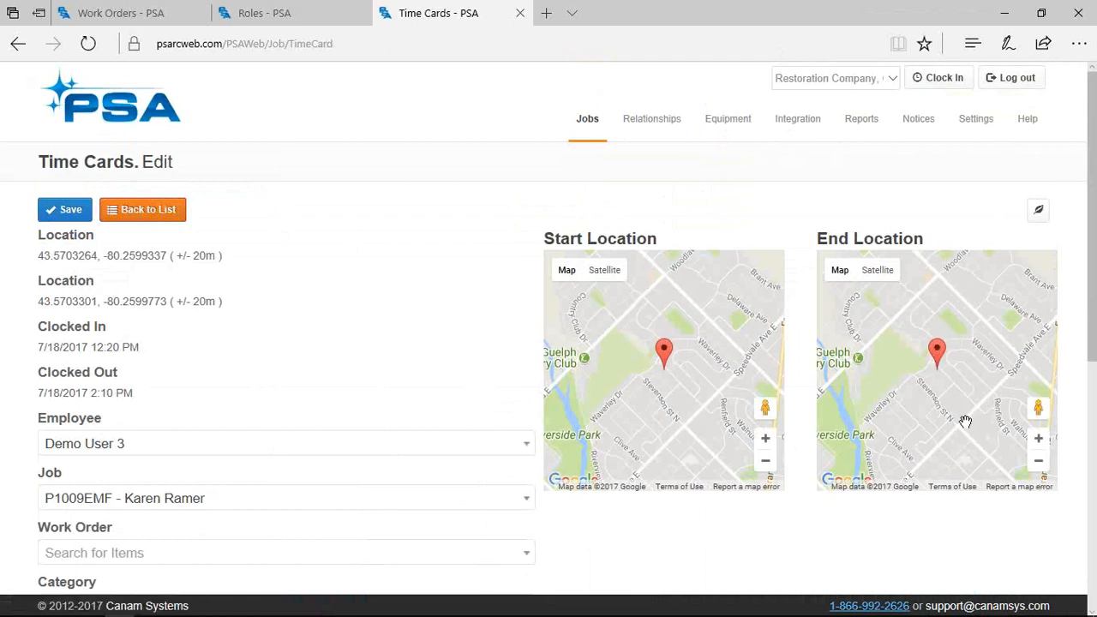
drag(1091, 349, 1091, 403)
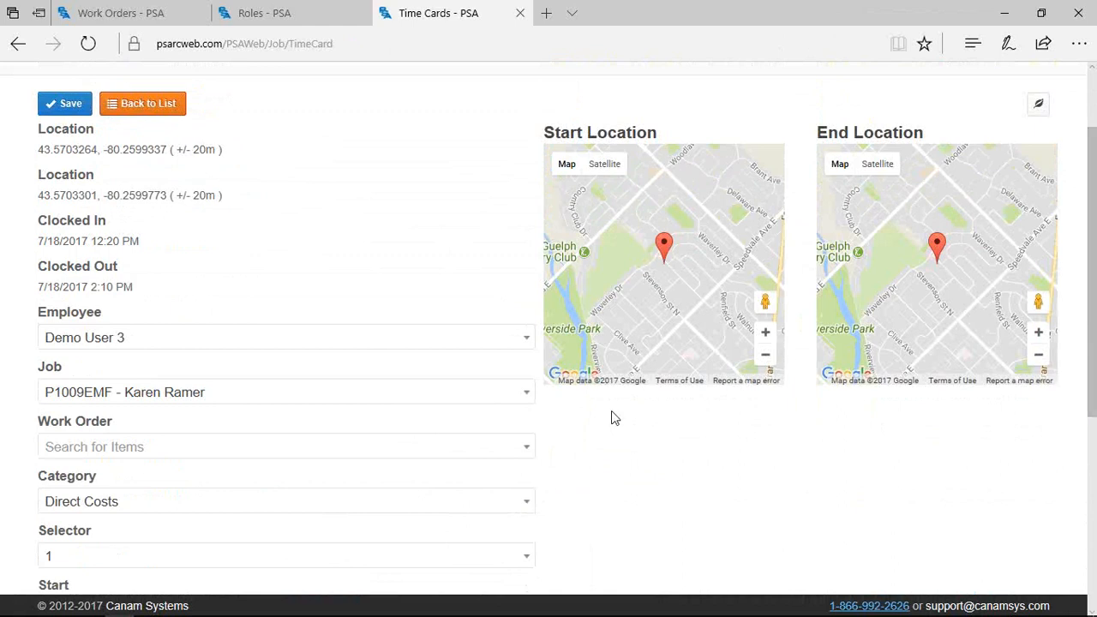
scroll(580, 417, down, 2)
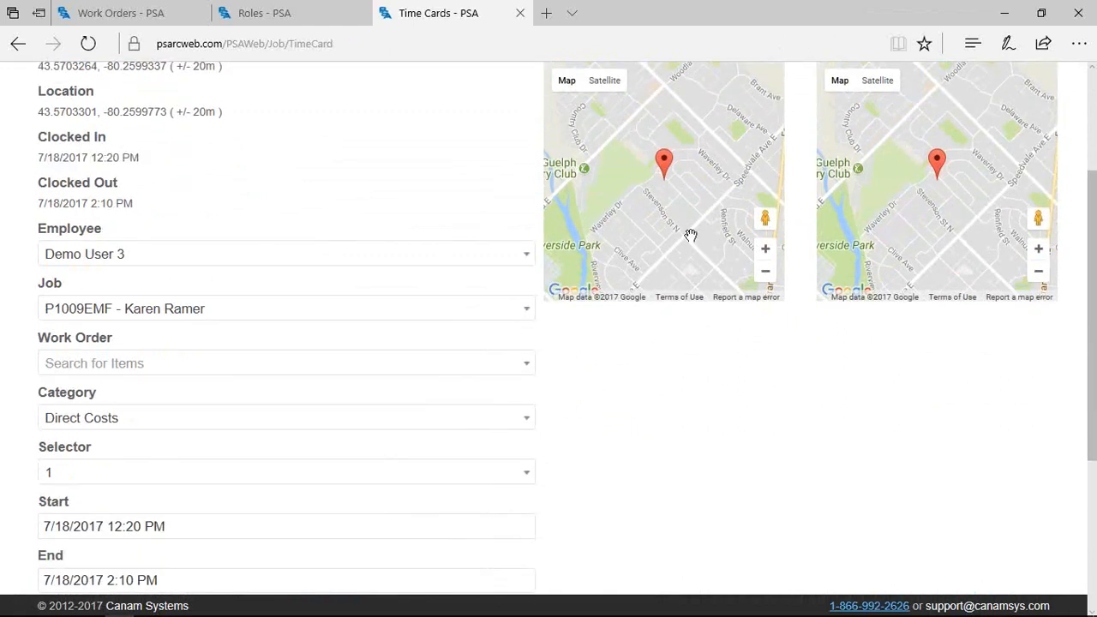
scroll(797, 403, up, 2)
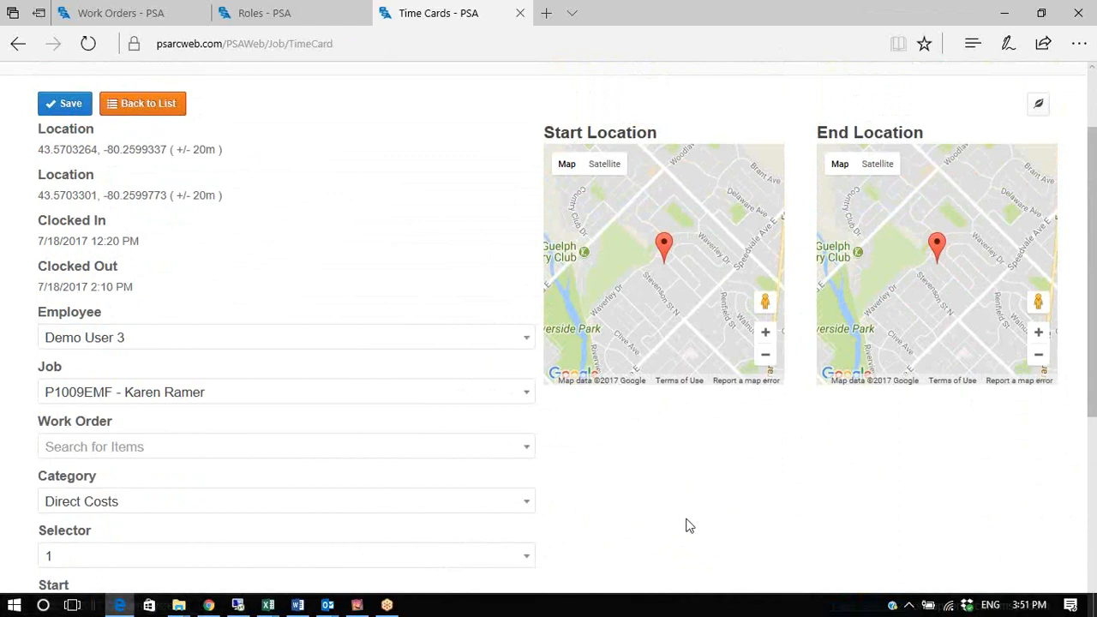
click(124, 96)
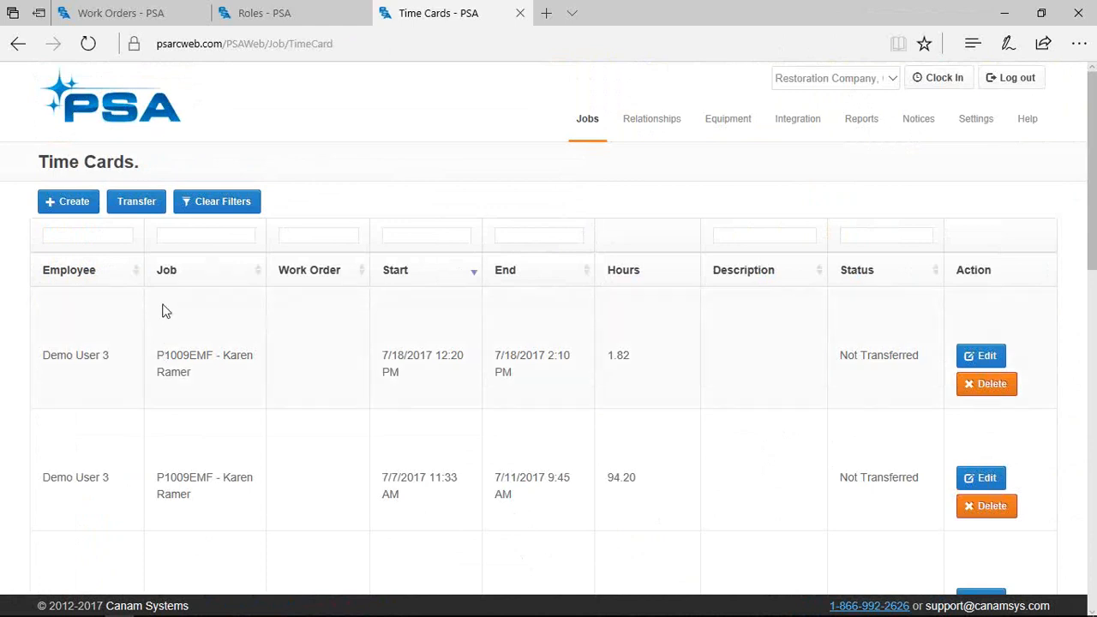
click(59, 204)
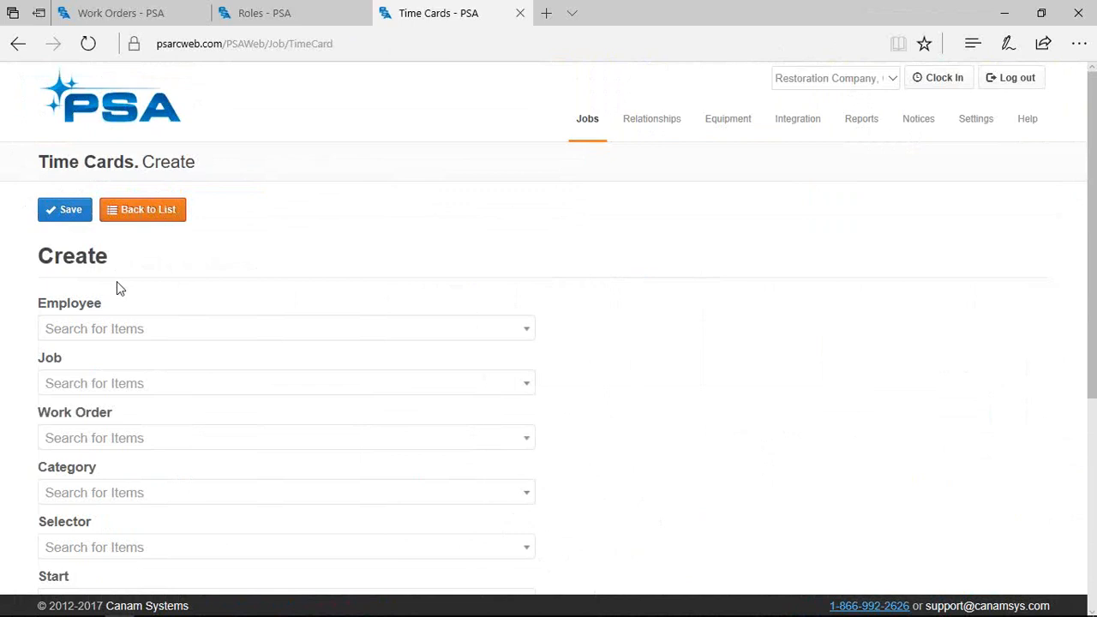
click(140, 232)
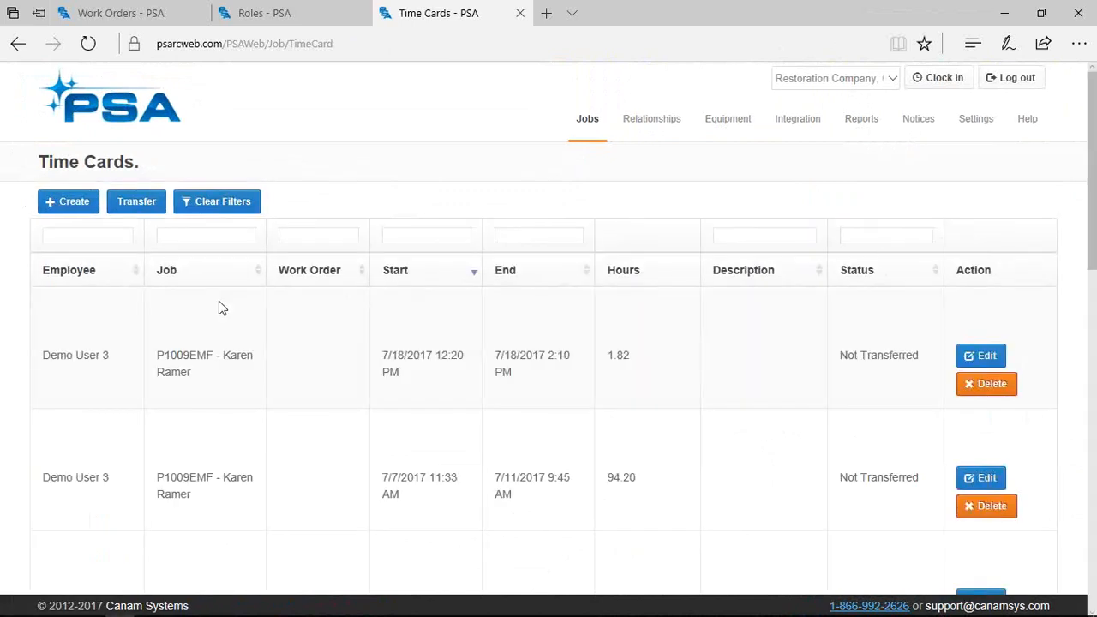
drag(637, 477, 604, 477)
scroll(602, 473, down, 1)
Open the 7/7/2017 time card and check its End time, 7/11/2017 9:45 AM, without changing it
click(977, 394)
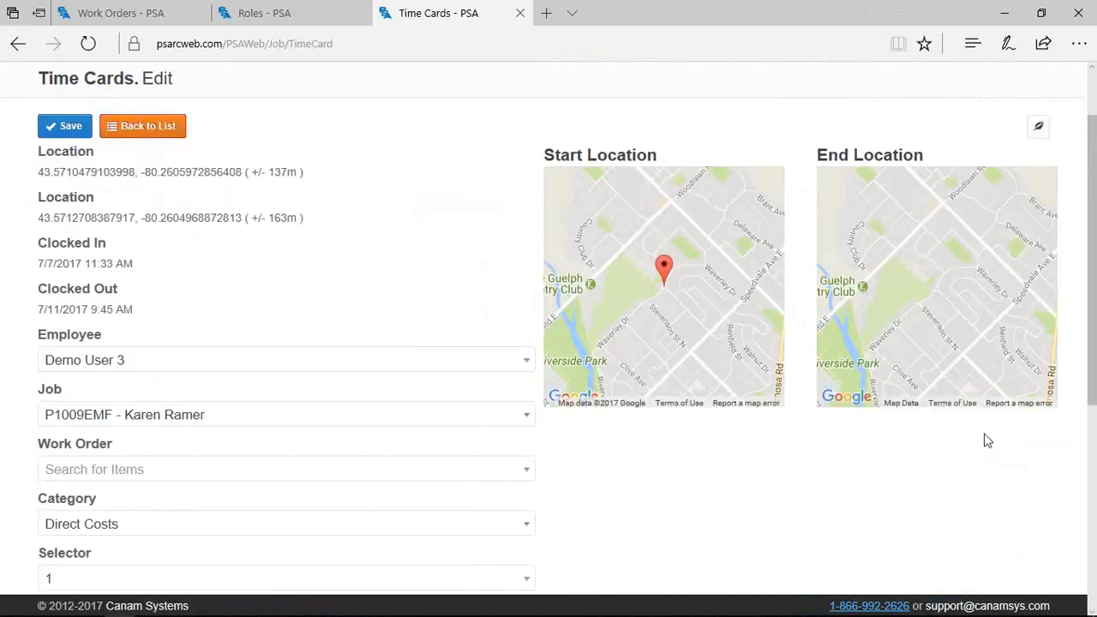
scroll(662, 380, down, 1)
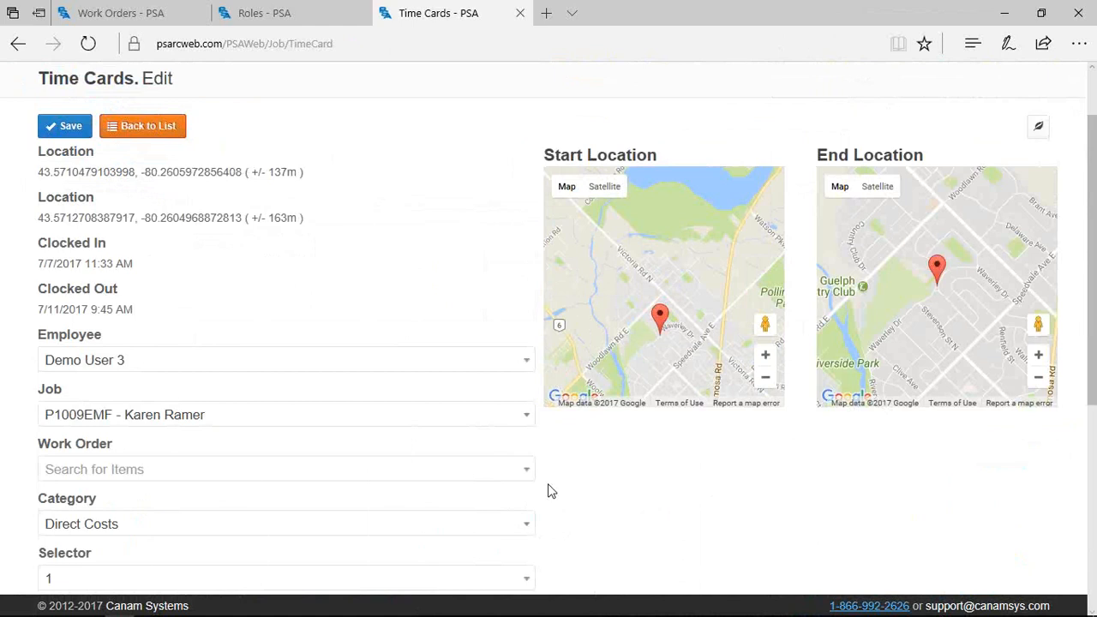
scroll(552, 491, down, 1)
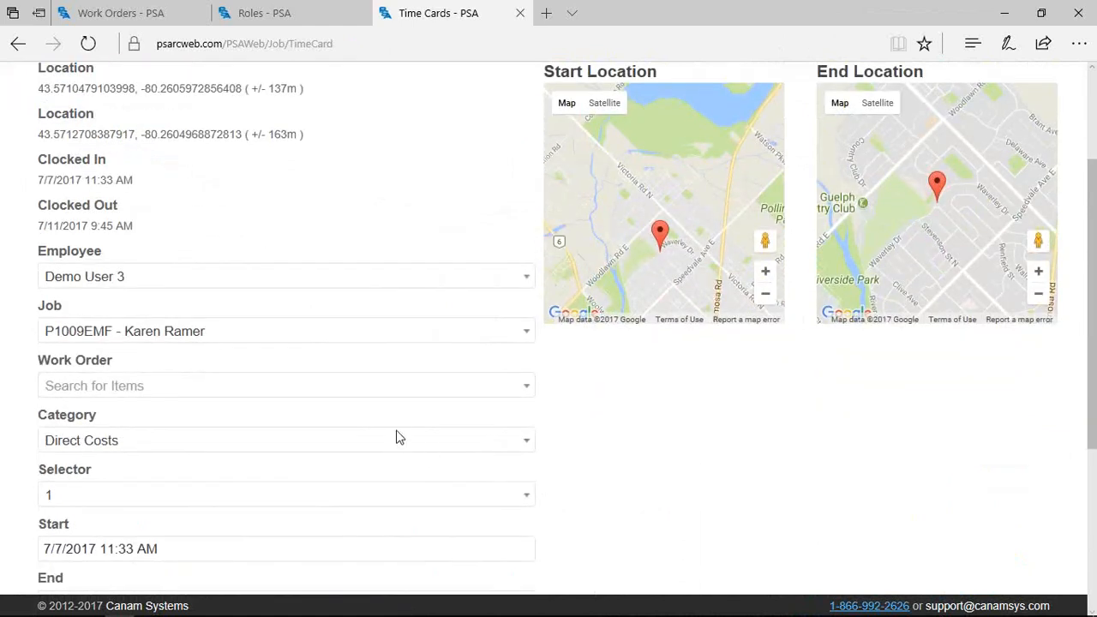
scroll(224, 446, down, 1)
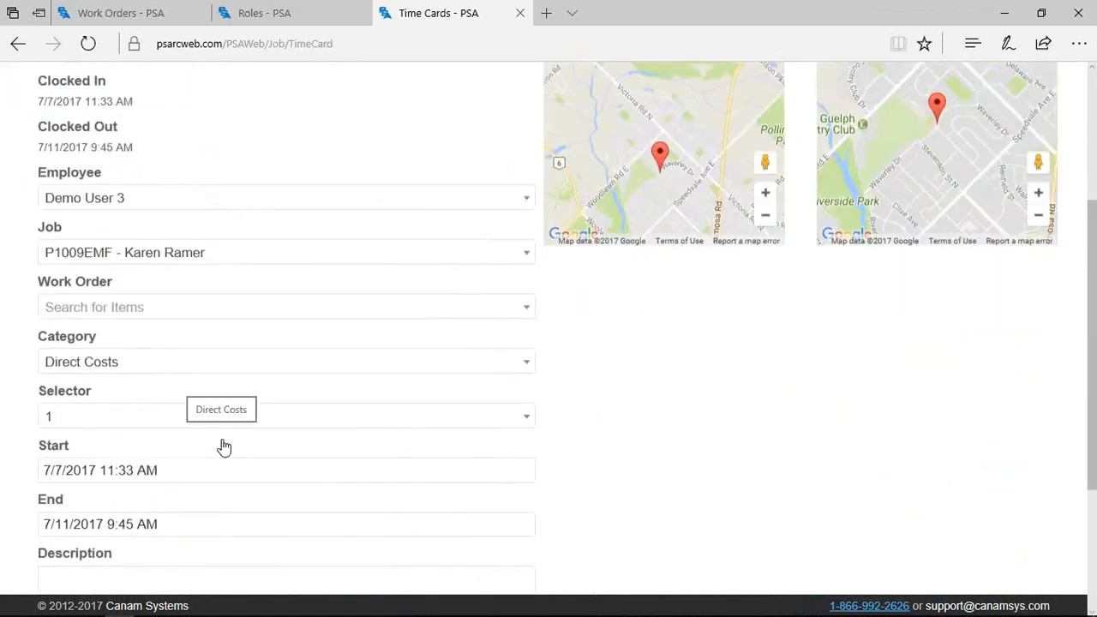
scroll(206, 425, down, 1)
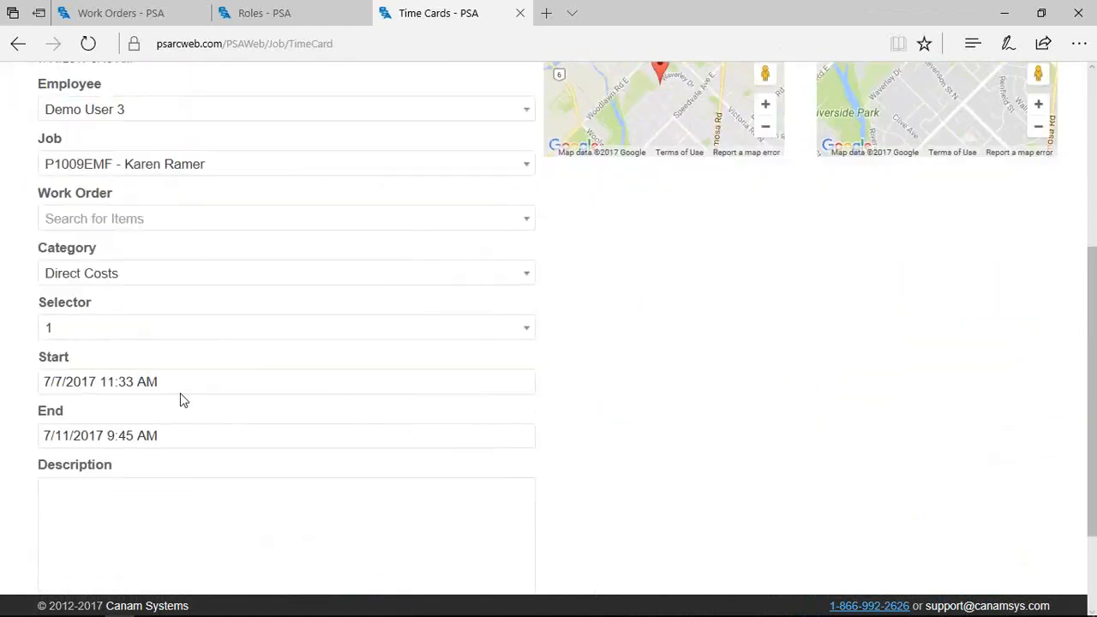
click(176, 438)
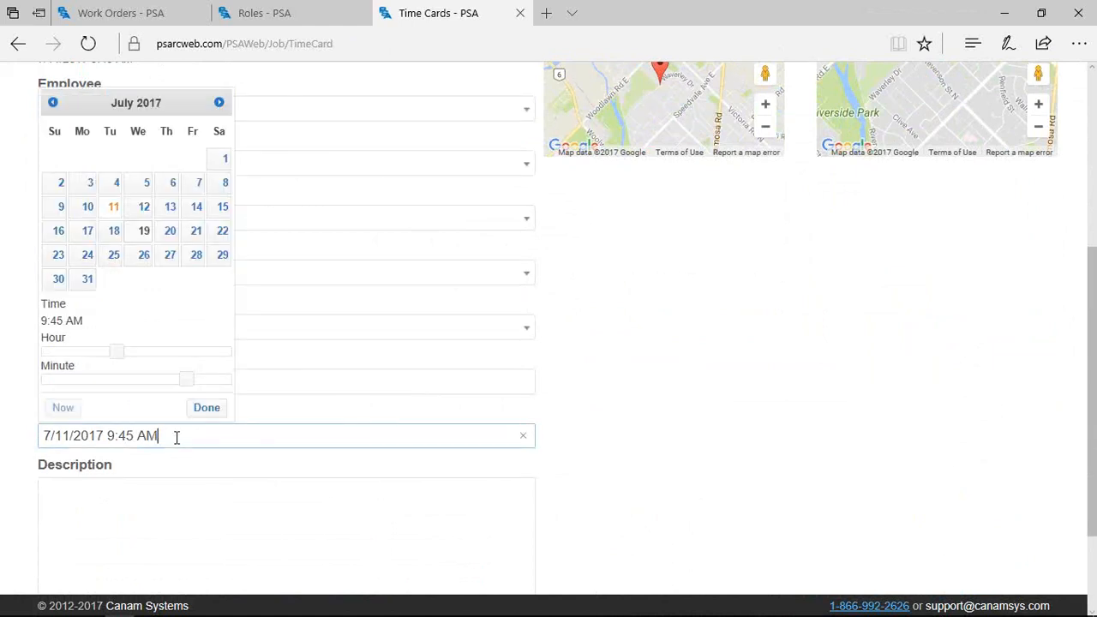
click(186, 307)
click(575, 297)
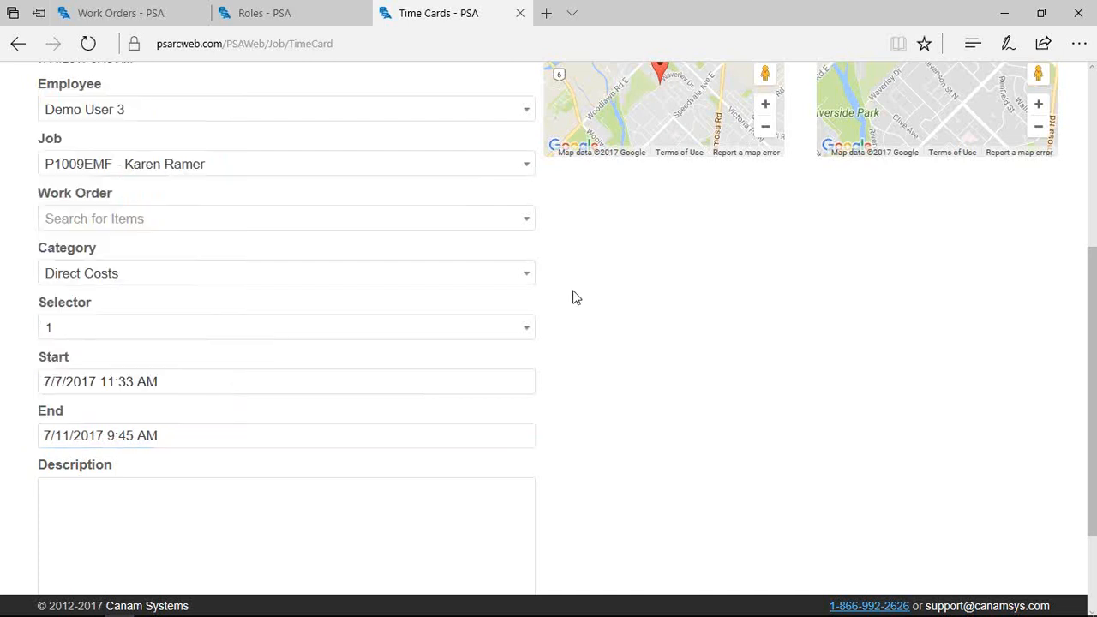
scroll(566, 305, up, 4)
Check the time card Transfer periods, then head back toward job P1009EMF's Financials totals
click(151, 129)
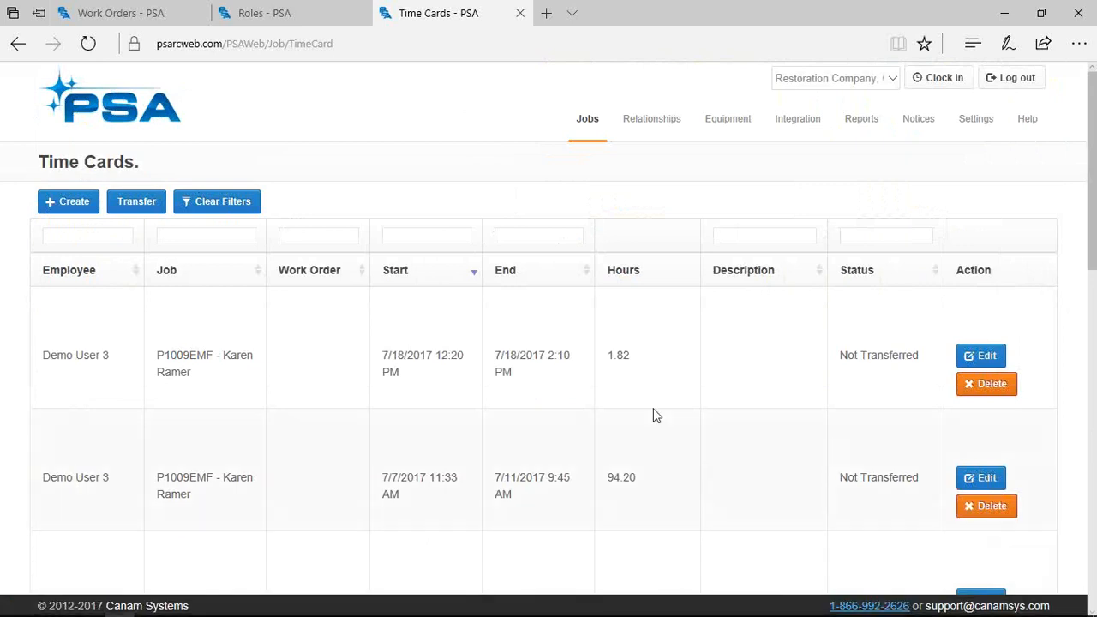
scroll(709, 431, down, 3)
scroll(711, 434, up, 3)
click(159, 205)
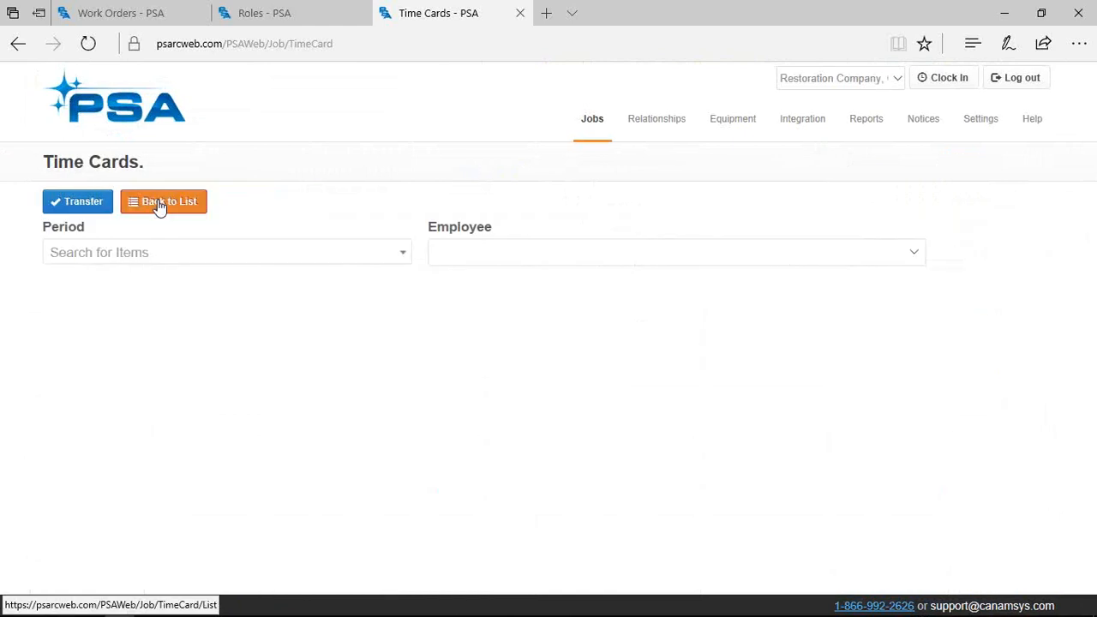
click(216, 256)
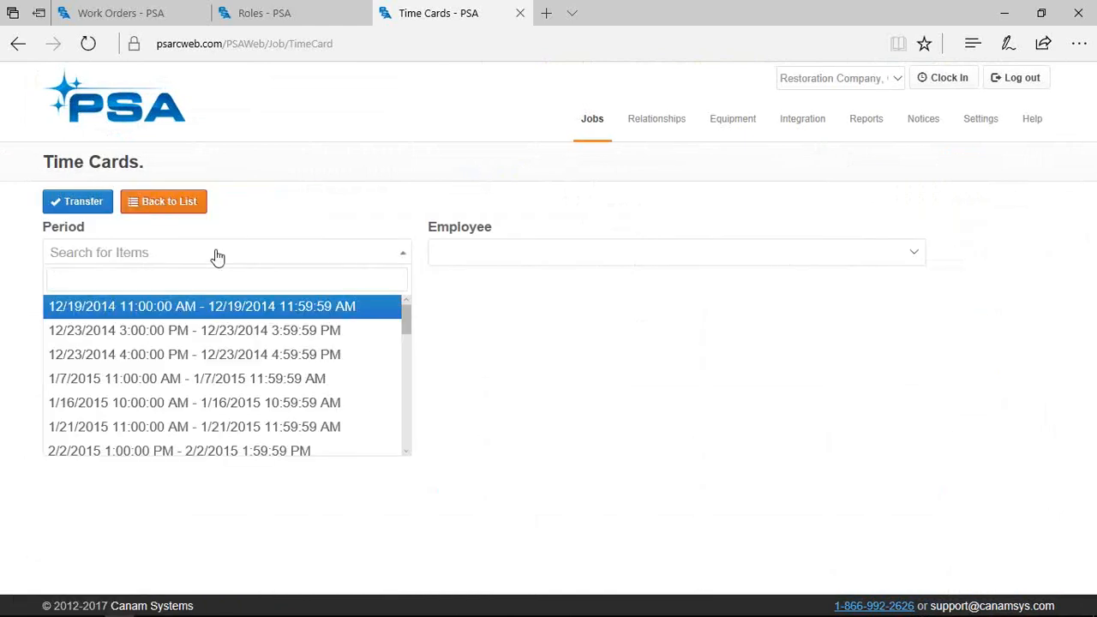
click(178, 203)
click(605, 106)
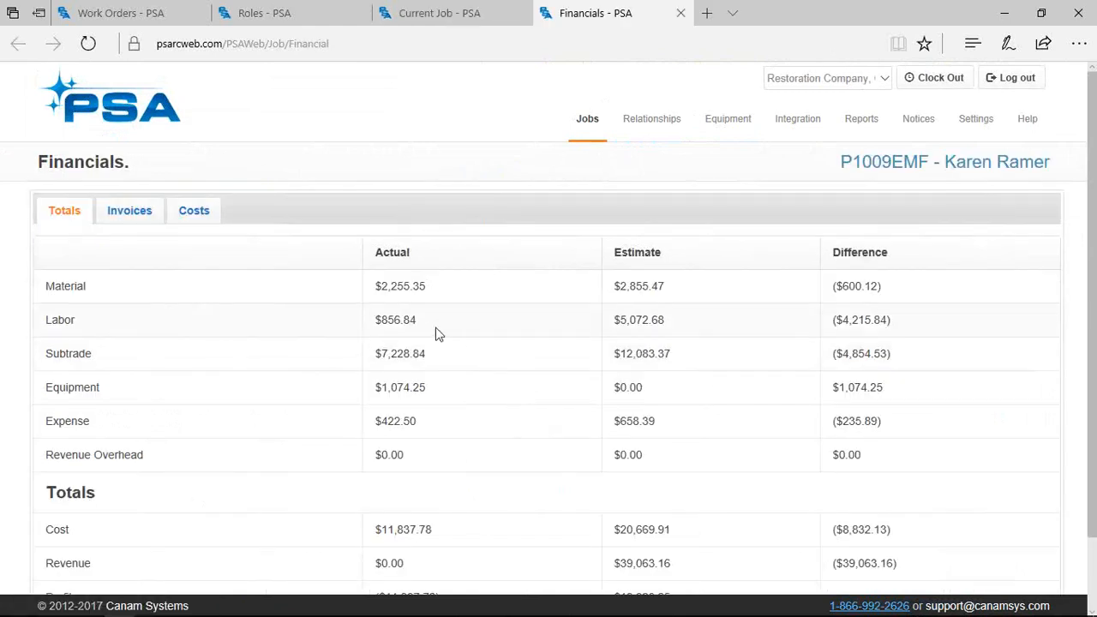
Highlight the $5,072.68 labor estimate and $7,228.84 Subtrade actual, then go to Work Orders
drag(615, 321, 781, 316)
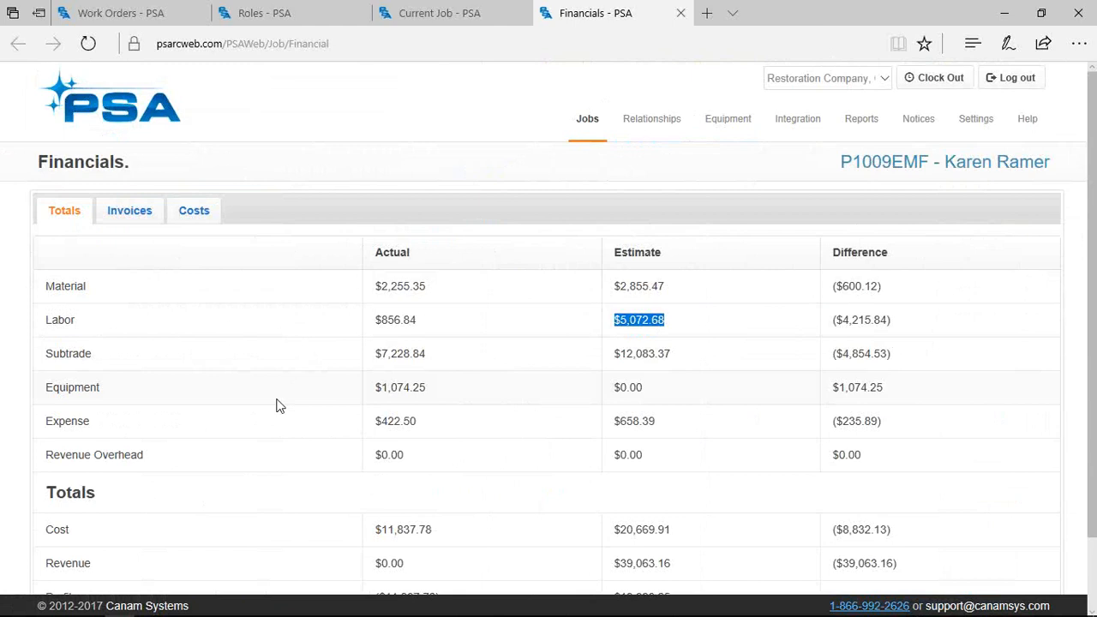
double_click(455, 365)
drag(369, 367, 369, 367)
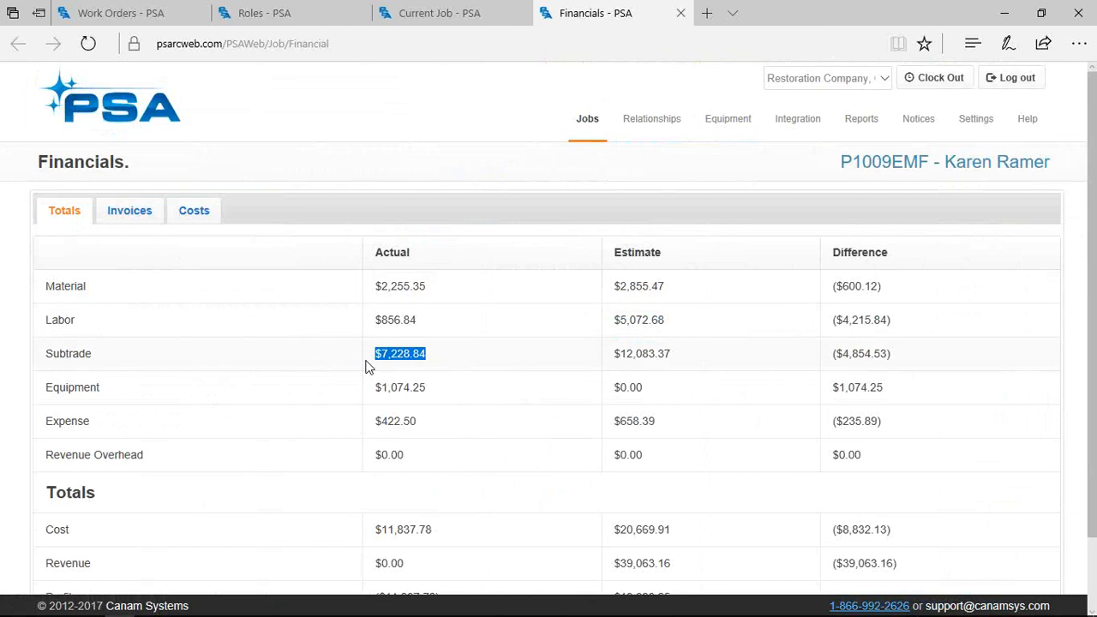
mouse_move(587, 120)
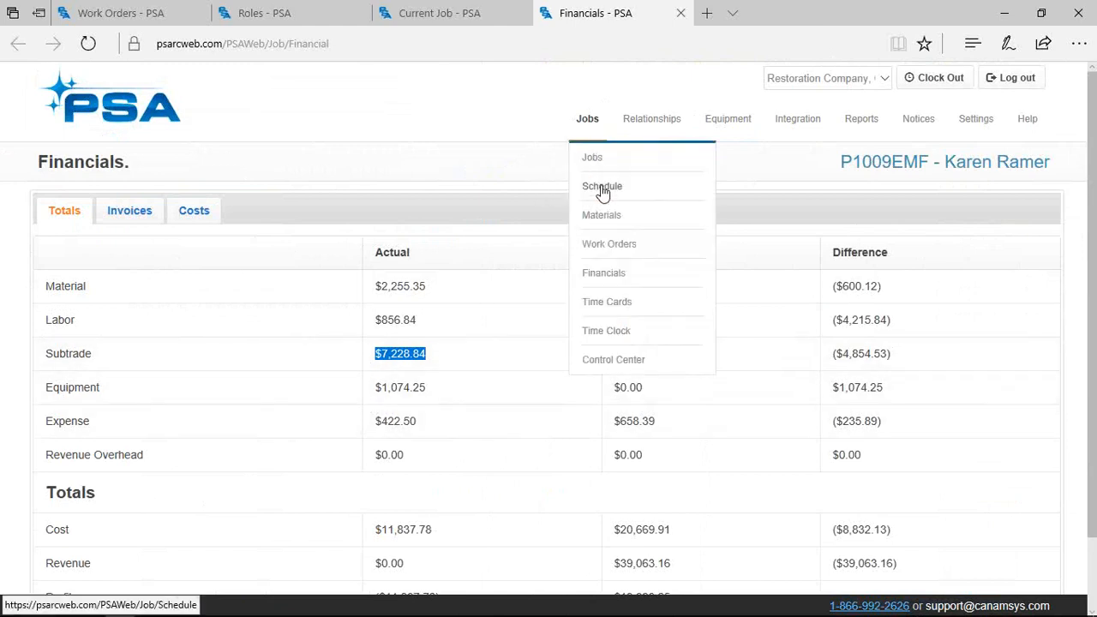
click(603, 246)
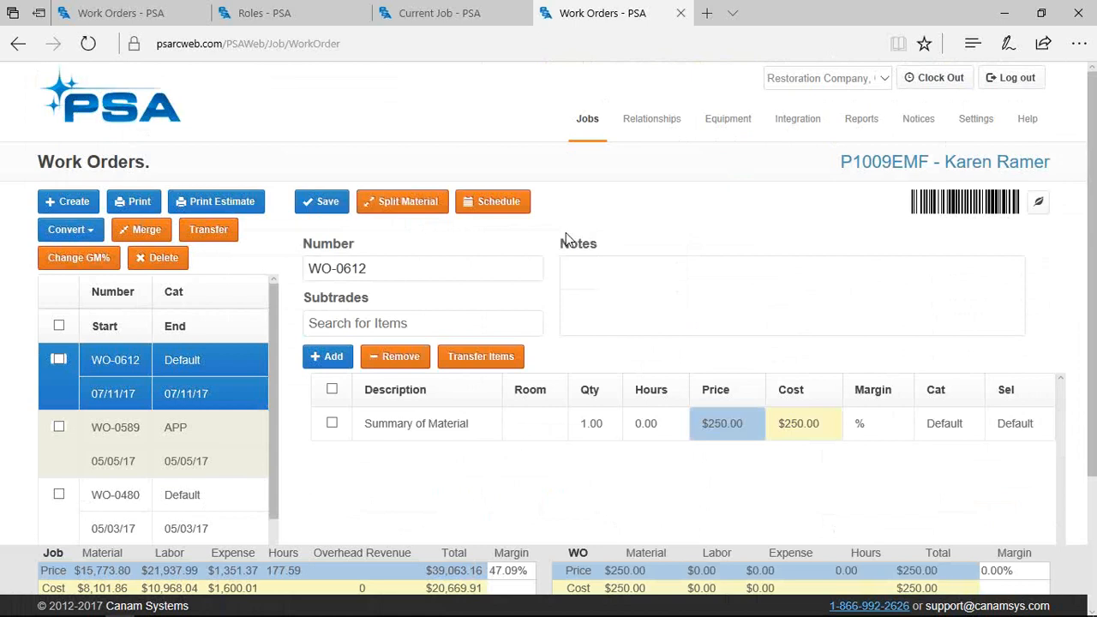
Open work order WO-0018's items and highlight its $4,000.00 cost total
scroll(249, 476, down, 10)
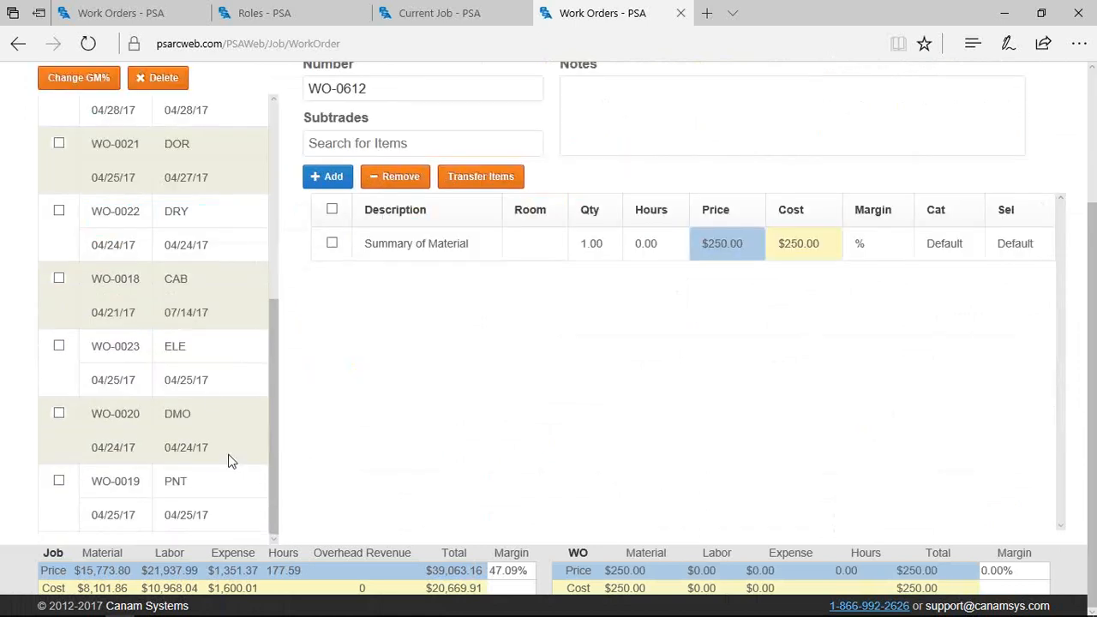
click(208, 301)
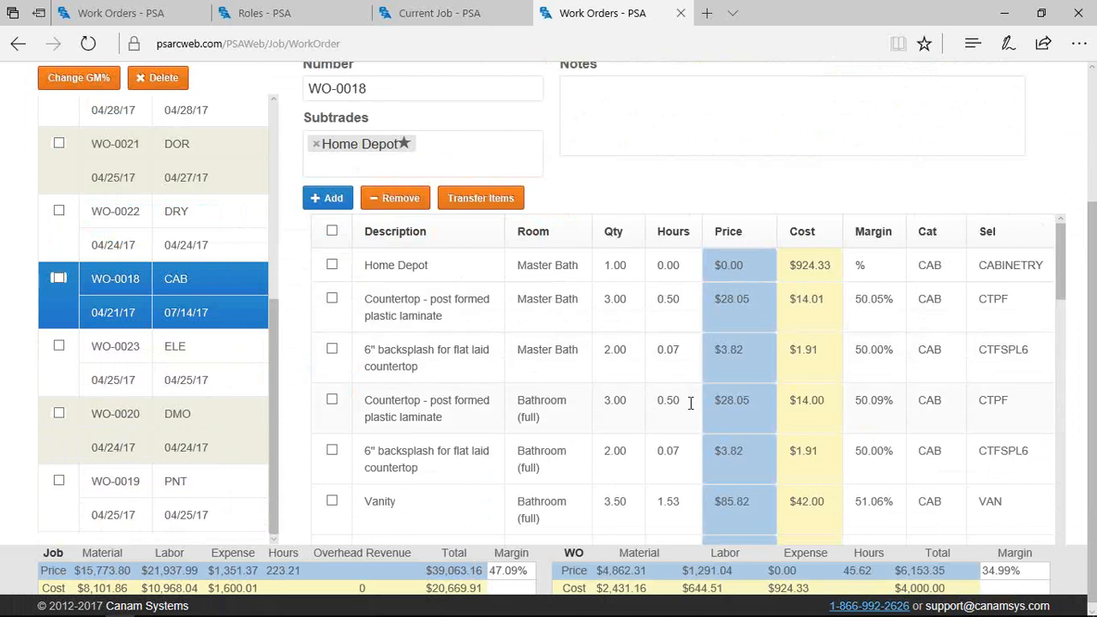
scroll(696, 404, down, 10)
scroll(844, 461, down, 5)
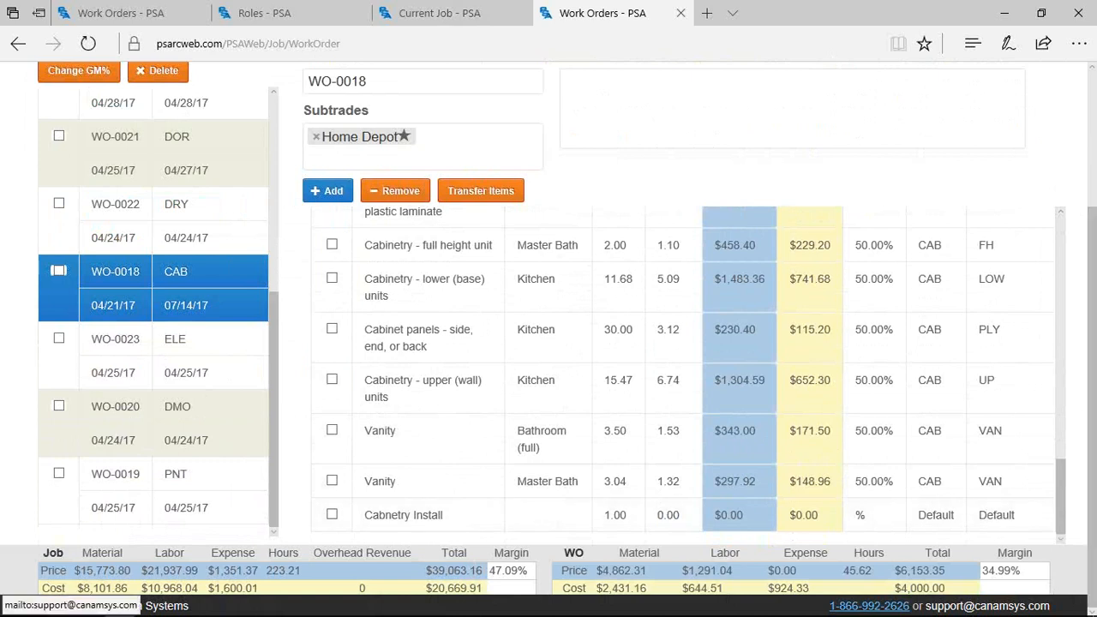
drag(951, 590, 895, 590)
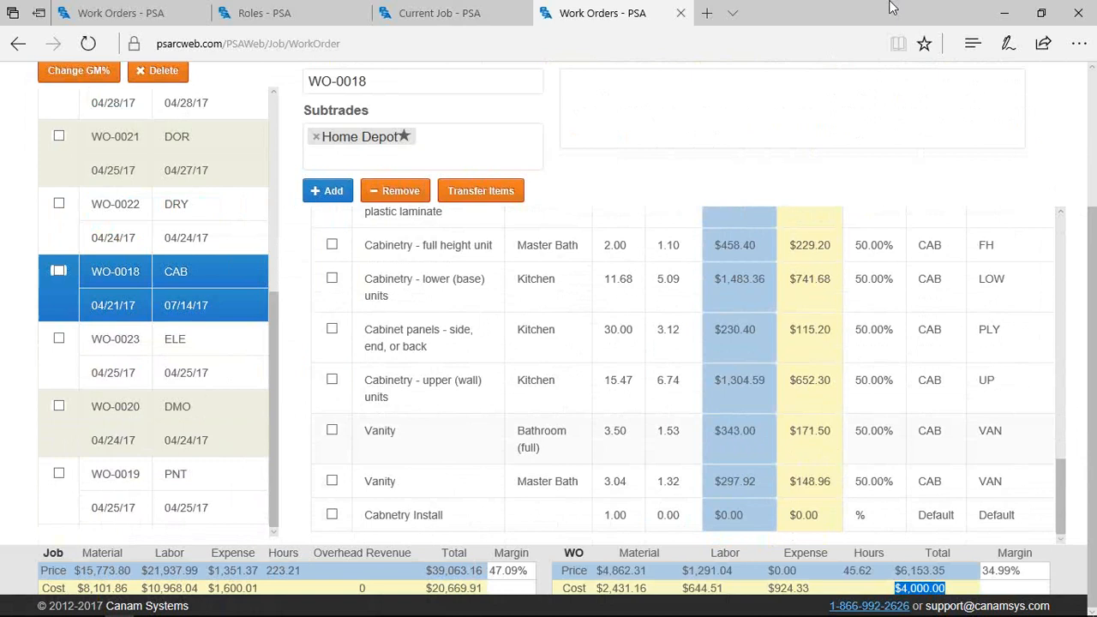
click(823, 52)
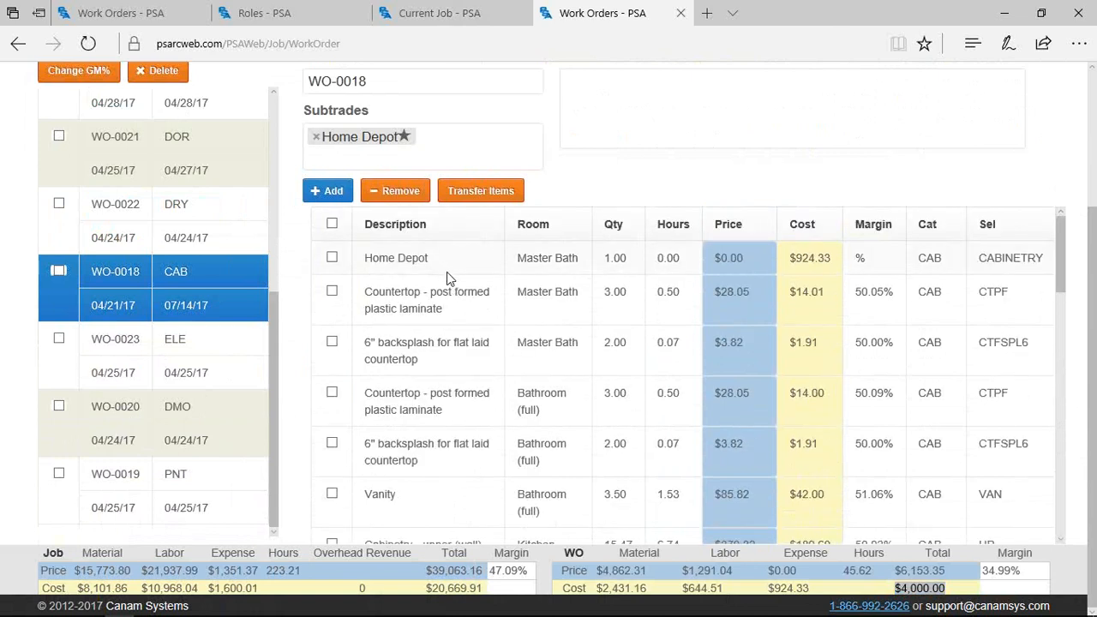
Expand the Home Depot item, tick WO-0018, and open its printable Work Order report
click(447, 272)
scroll(756, 337, down, 1)
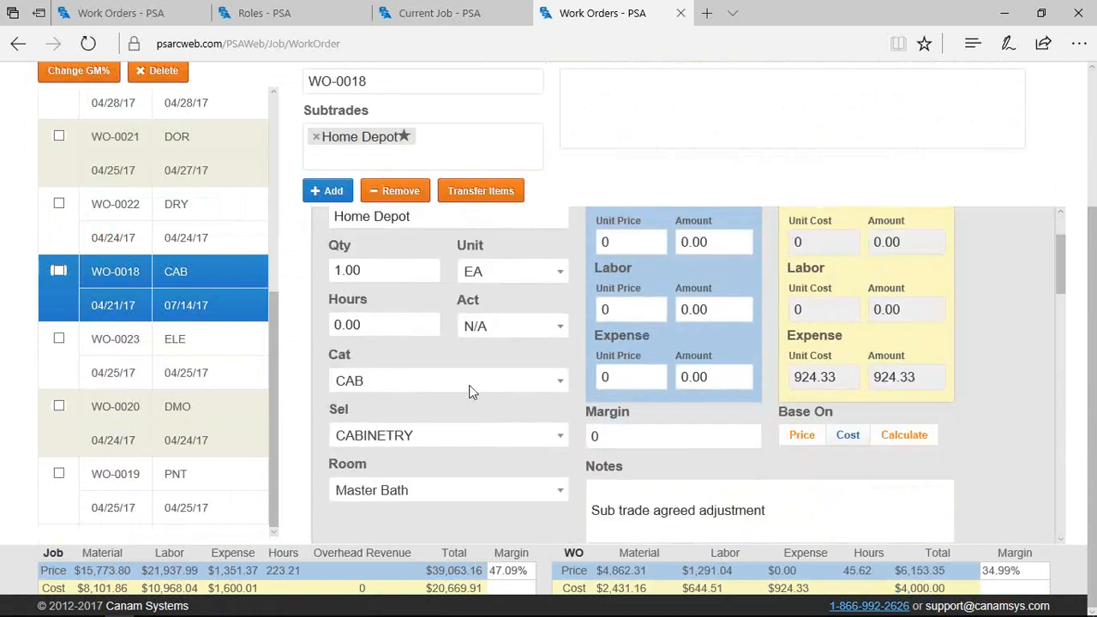
double_click(920, 589)
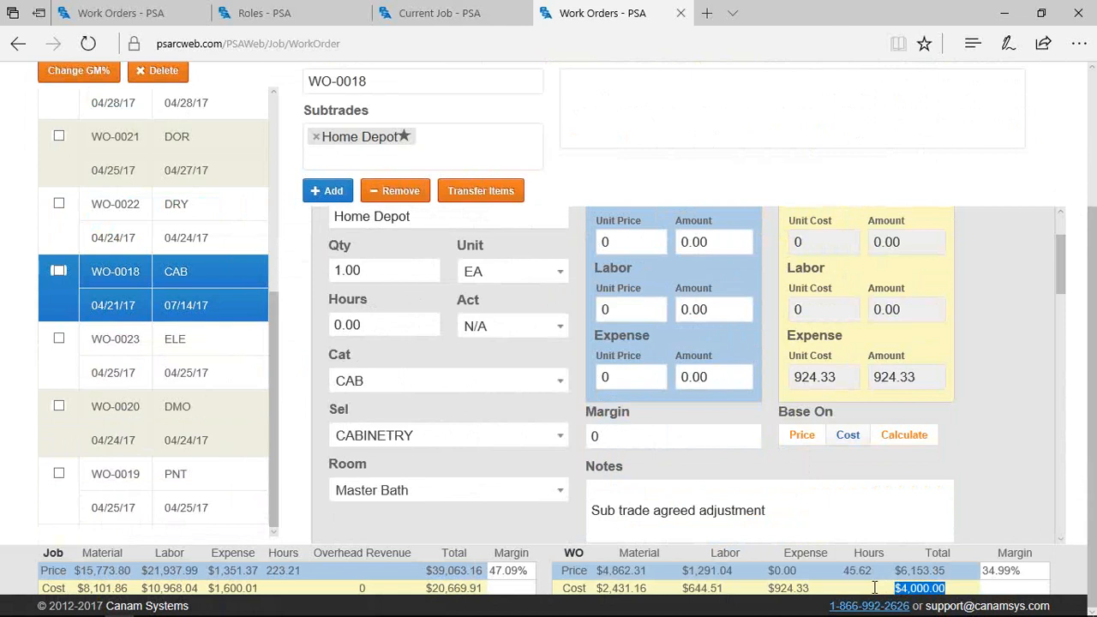
click(59, 271)
scroll(123, 250, up, 8)
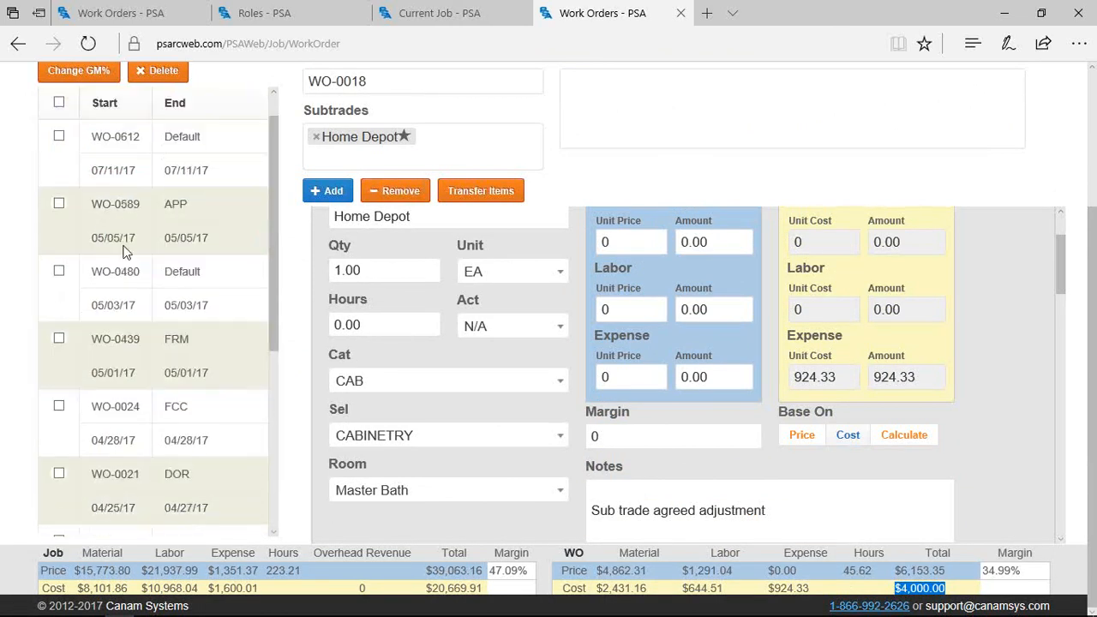
click(141, 184)
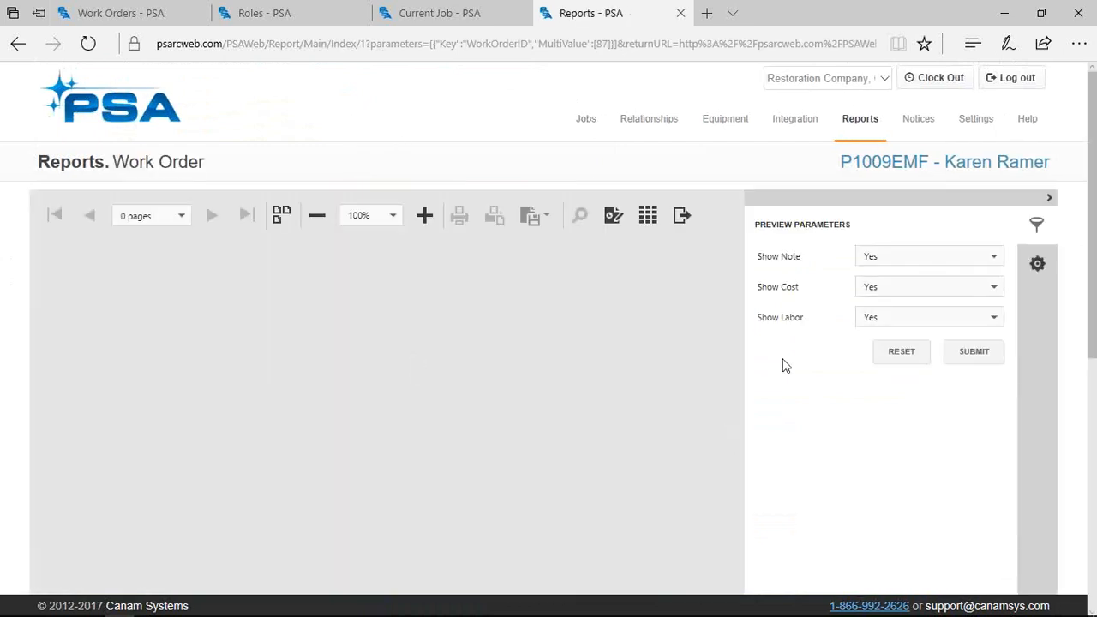
Set Show Cost to Totals and regenerate the WO-0018 report preview
click(879, 294)
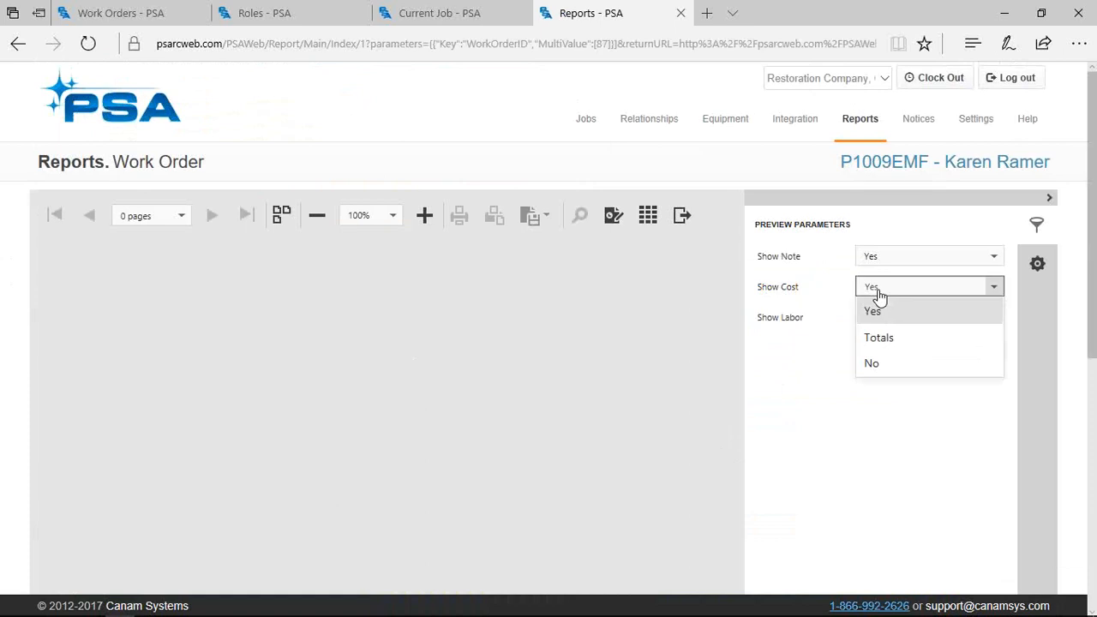
click(875, 341)
click(973, 360)
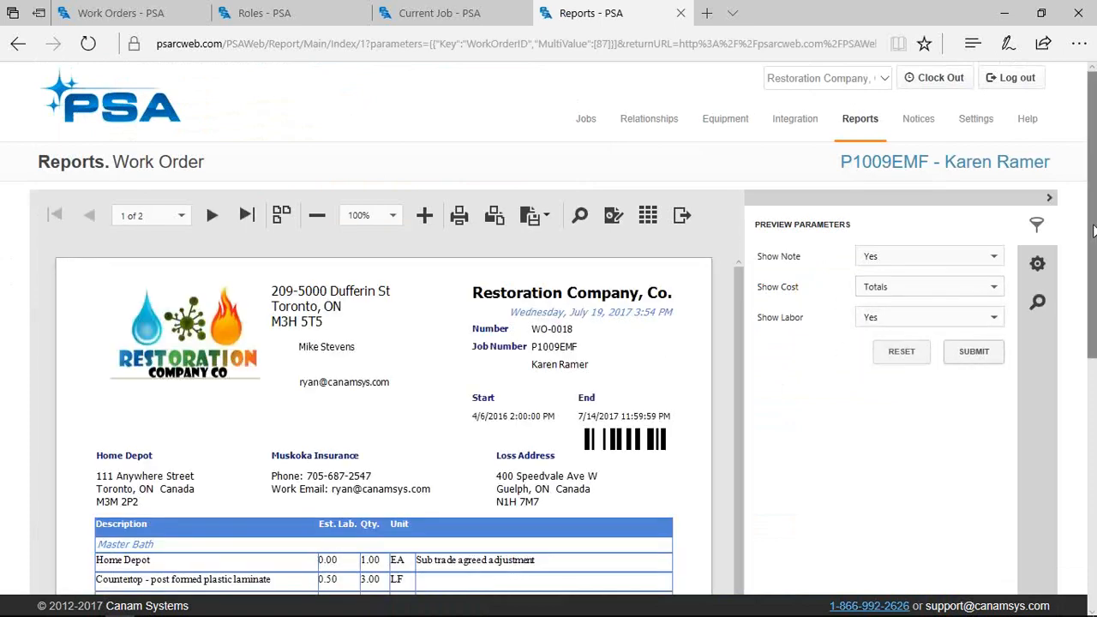
scroll(789, 372, down, 10)
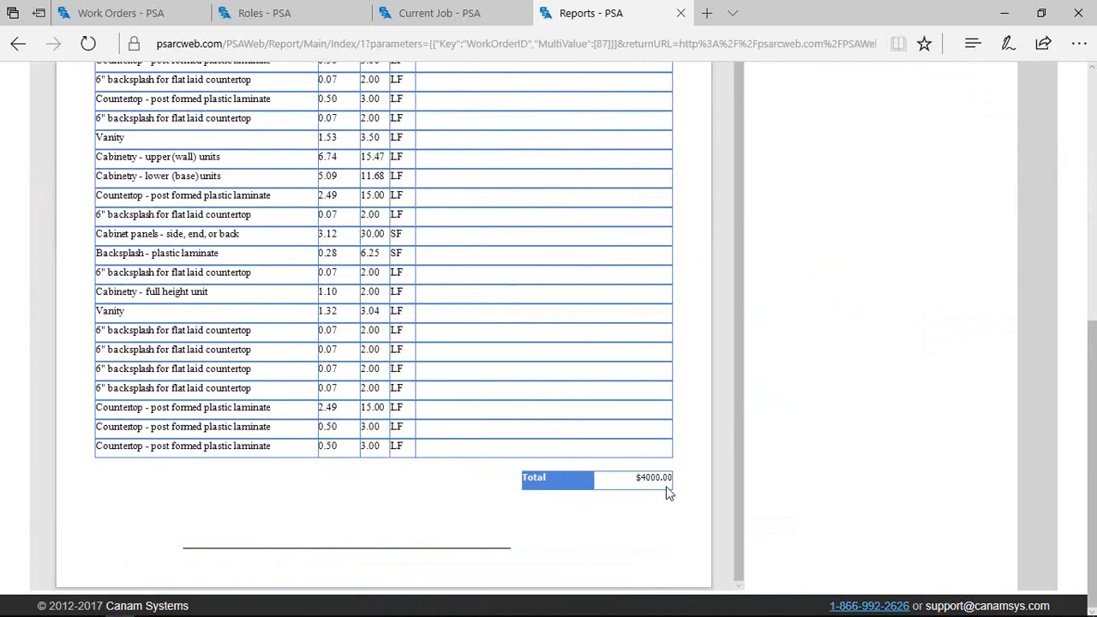
scroll(668, 490, up, 10)
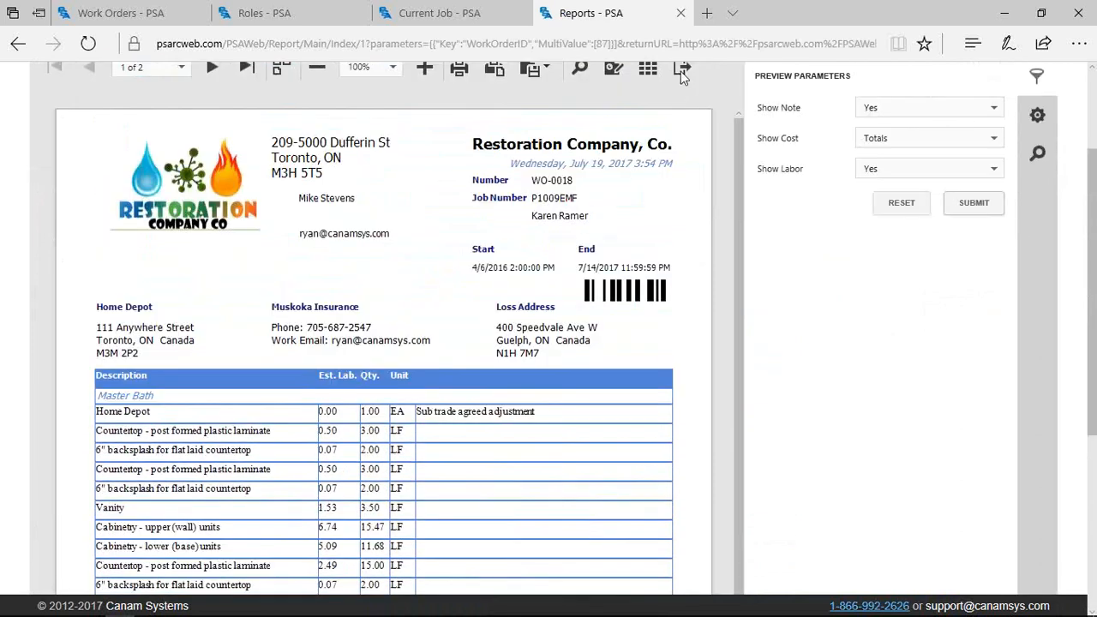
Email the report to the Home Depot contact, adding their address as recipient before sending
click(682, 74)
click(414, 249)
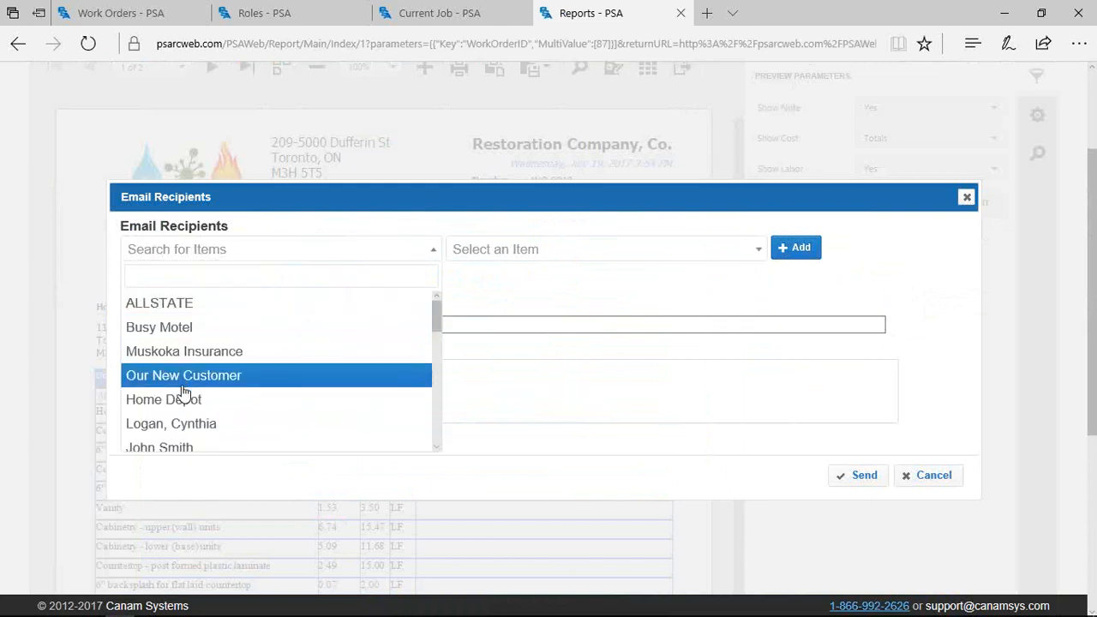
click(184, 400)
click(860, 478)
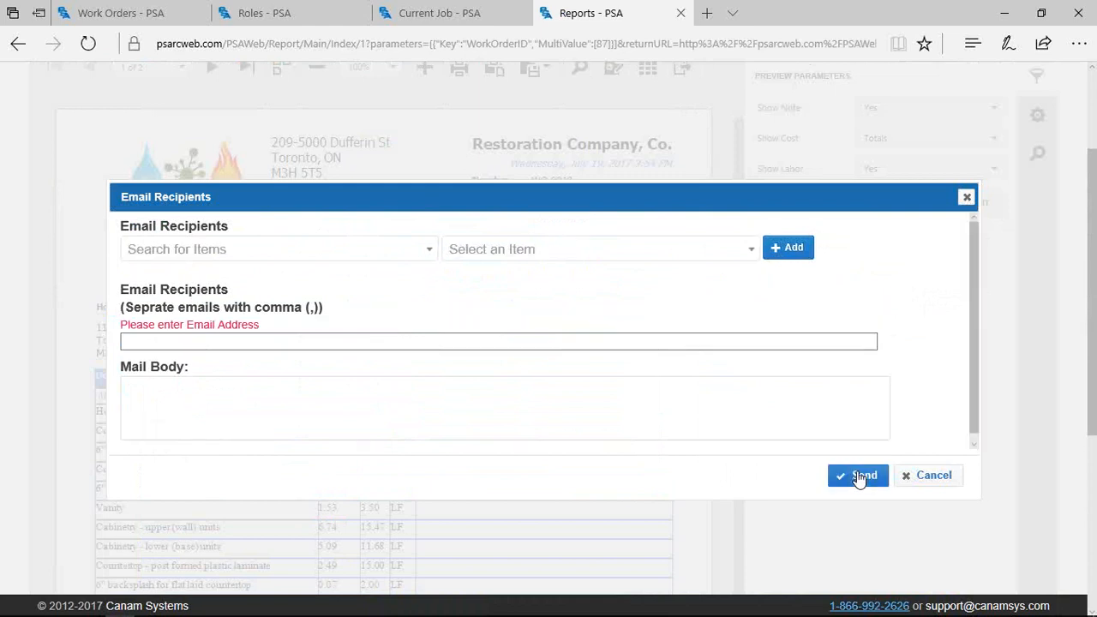
click(368, 248)
key(Down)
key(Down)
key(Down)
key(Down)
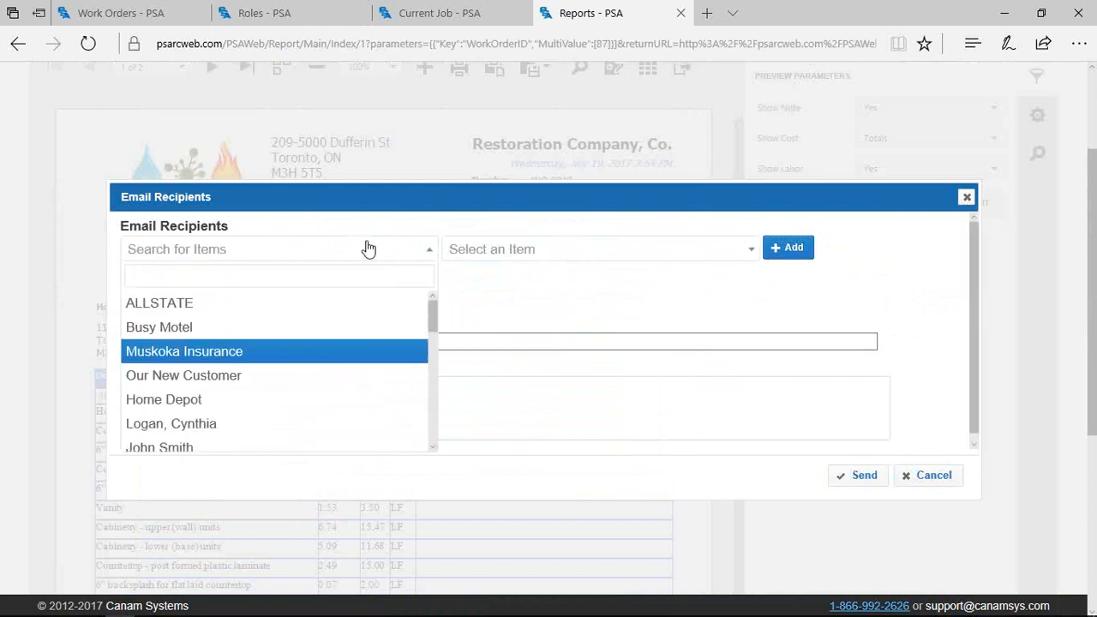
key(Return)
click(803, 250)
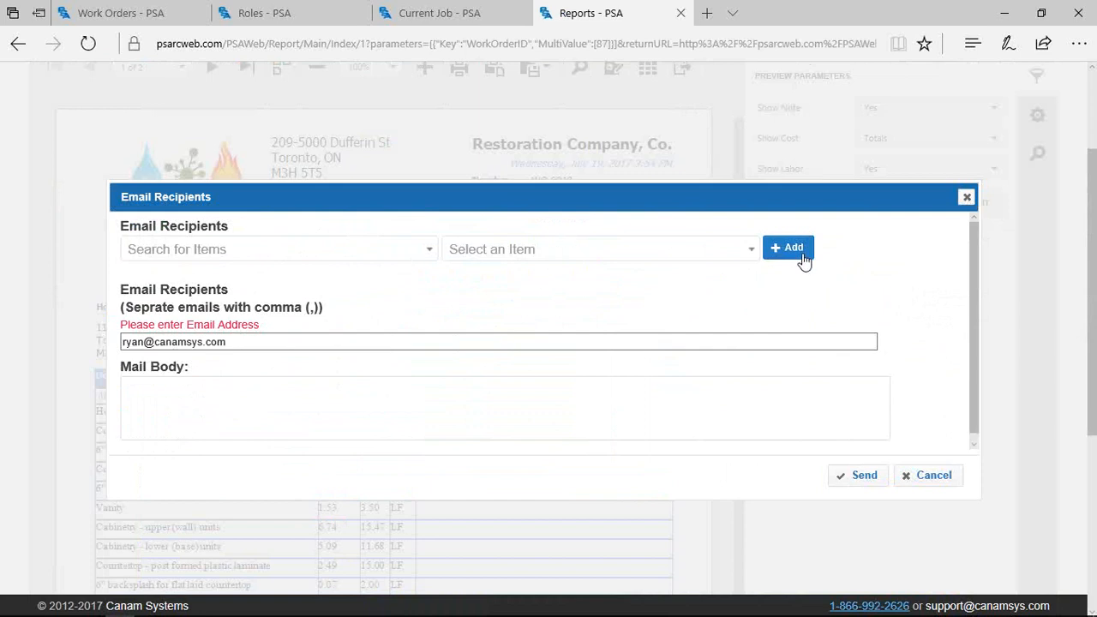
click(852, 477)
scroll(845, 393, up, 3)
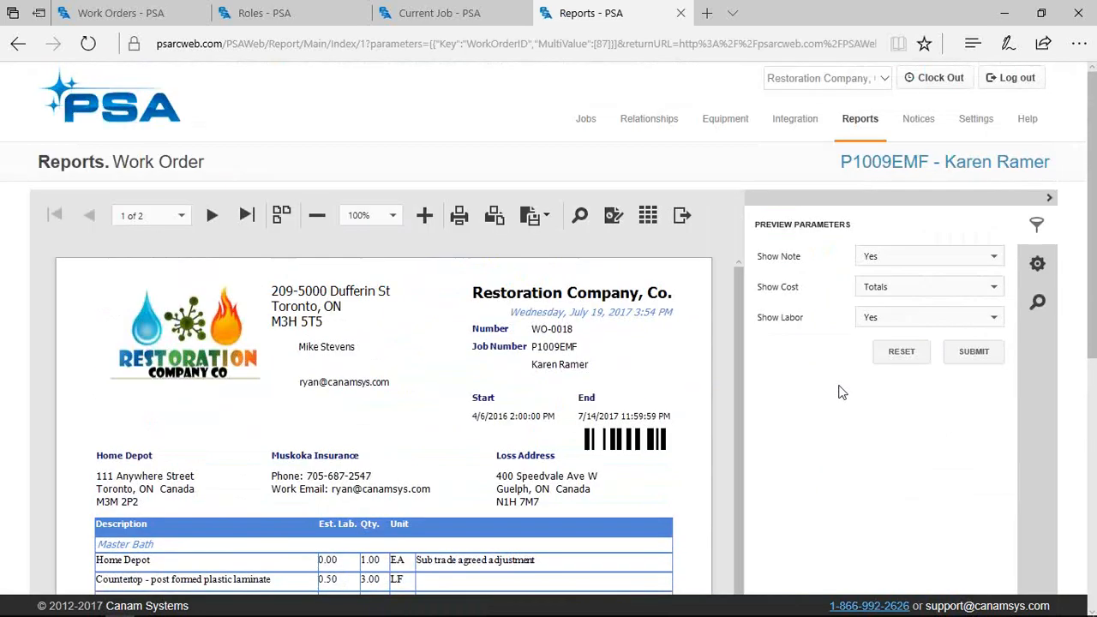
mouse_move(586, 120)
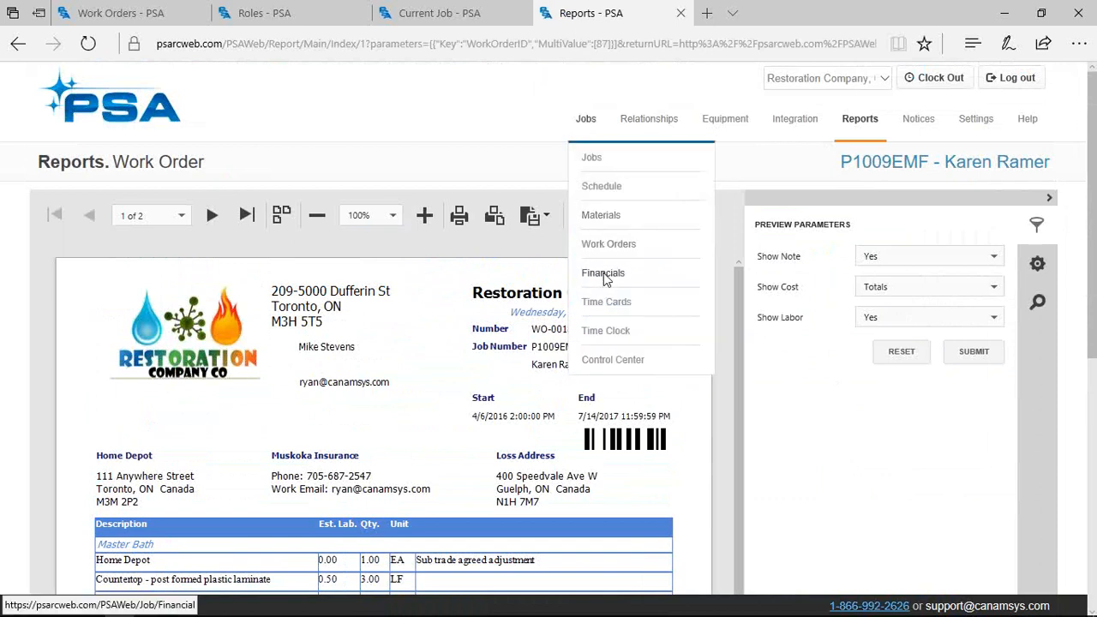
Open the job's Financials in a new tab and highlight the $7,228.84 actual subtrade cost
right_click(606, 276)
click(631, 310)
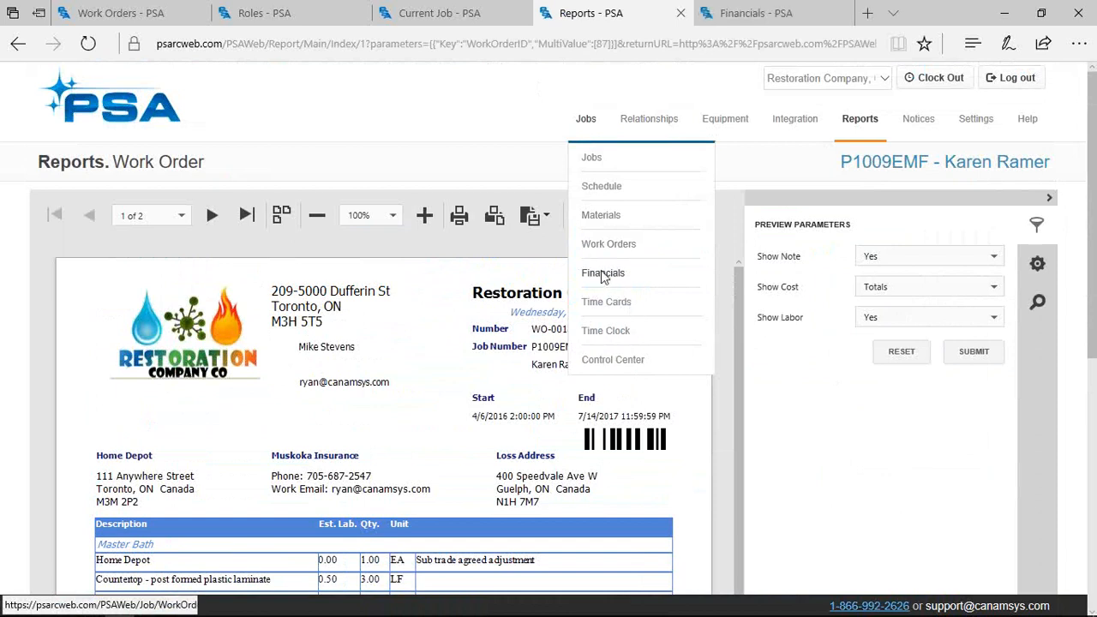
click(716, 22)
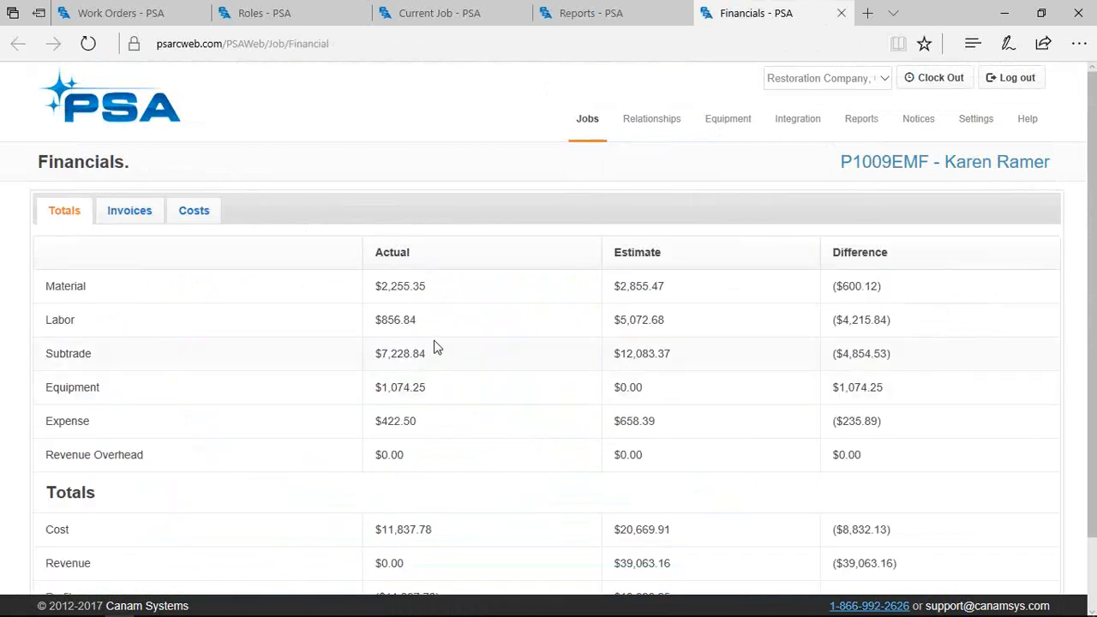
drag(433, 355, 345, 364)
Show Work Orders in the report tab, check WO-0612's conversion options, then highlight the $1,074.25 equipment cost
click(625, 10)
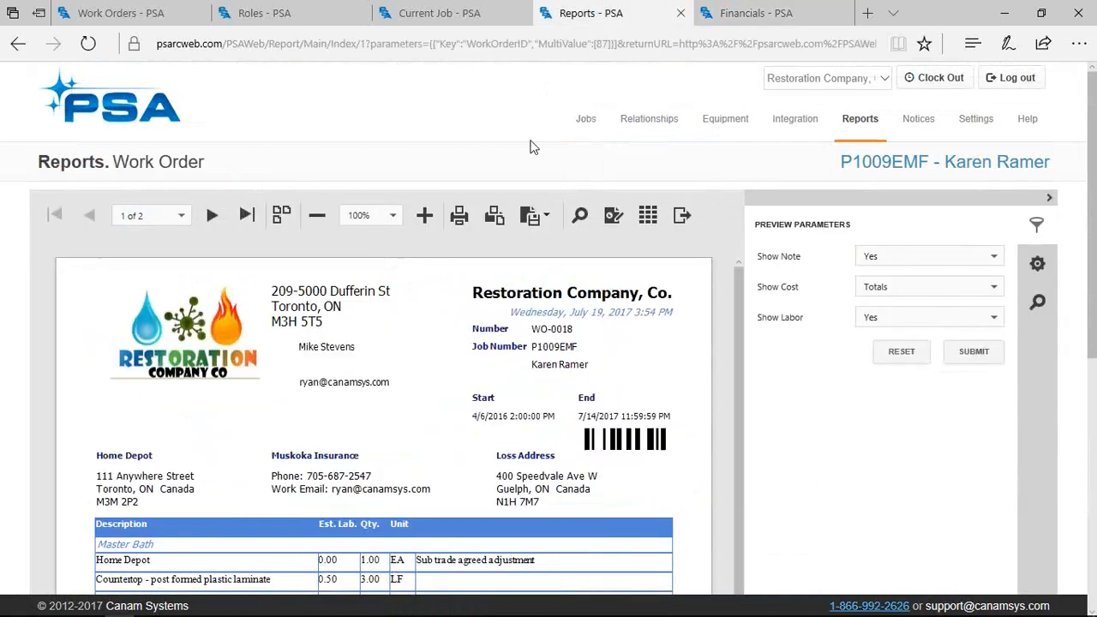
click(651, 216)
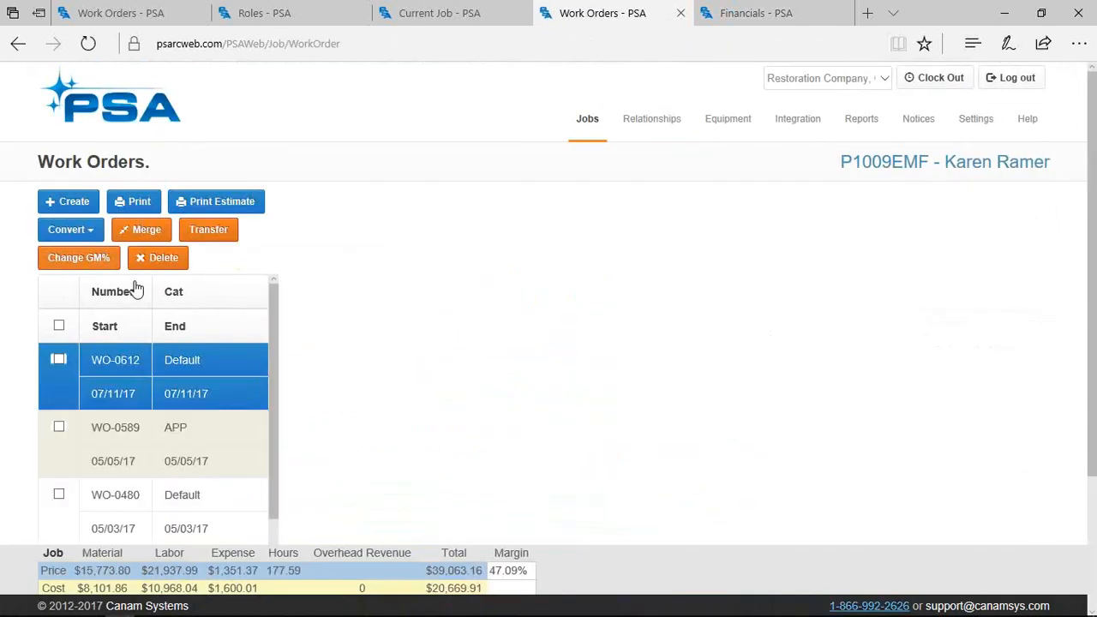
click(90, 232)
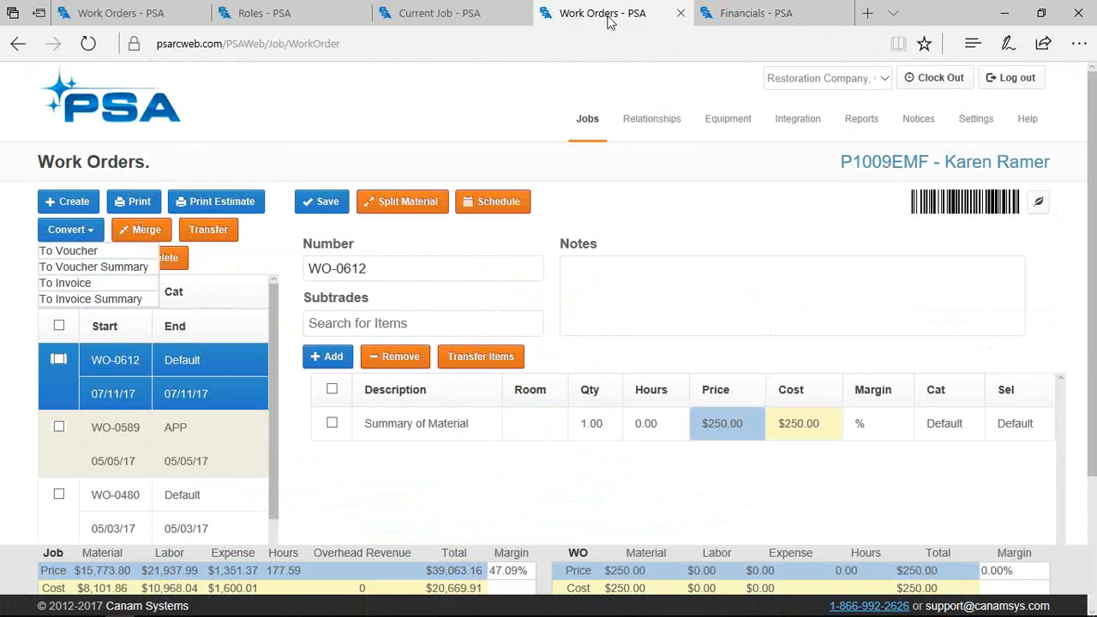
click(721, 15)
drag(451, 403, 375, 397)
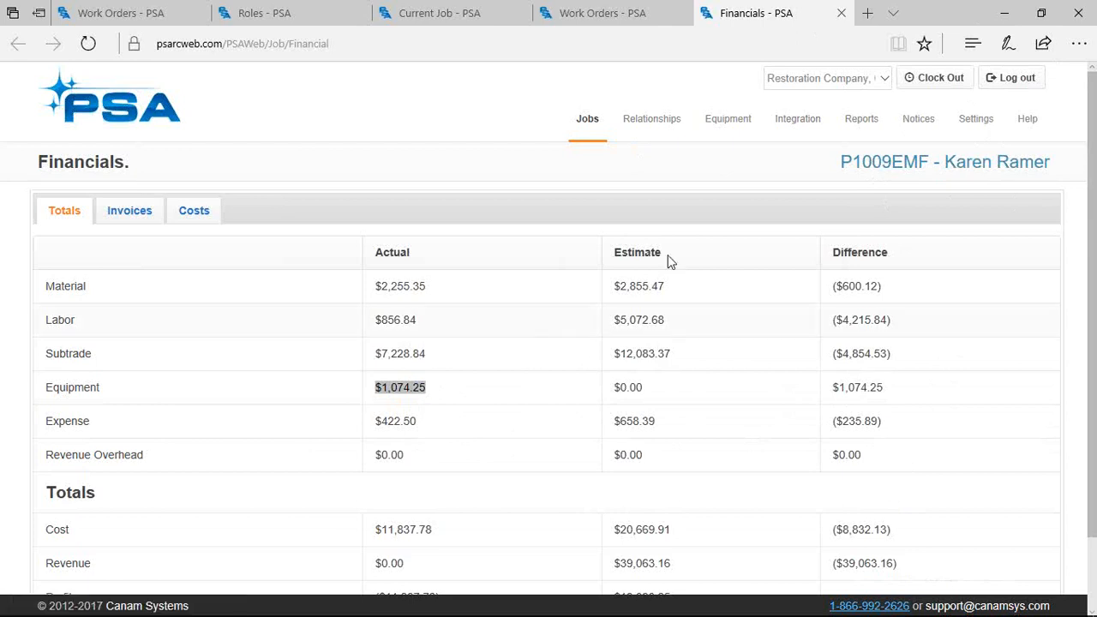
Open the Equipment page listing vehicles and dryers with barcodes, max days and cost per day
mouse_move(730, 148)
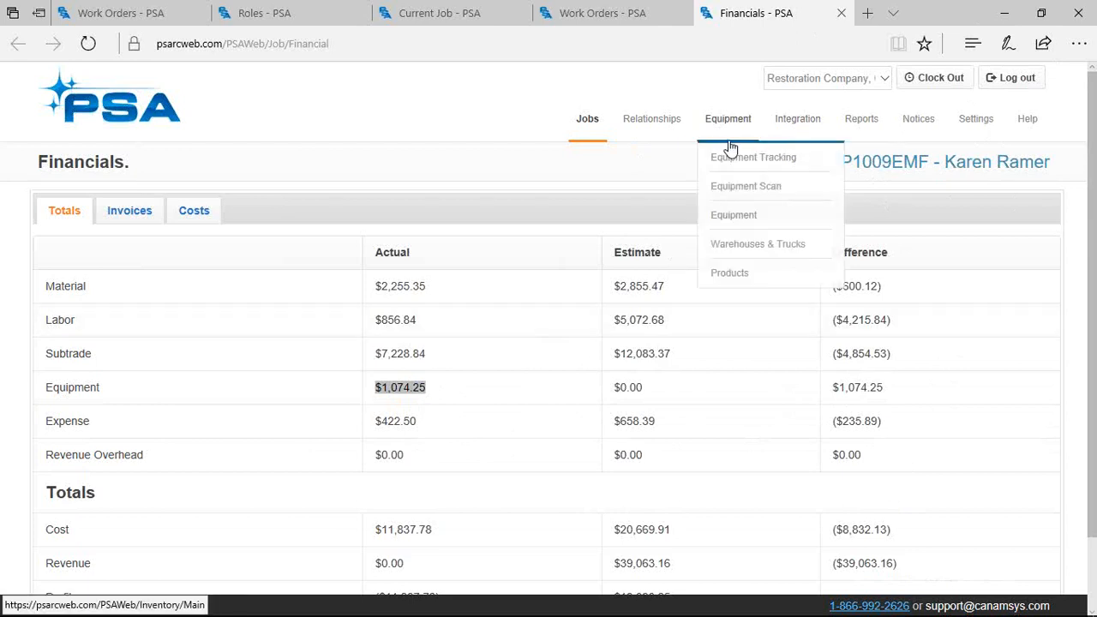
click(731, 218)
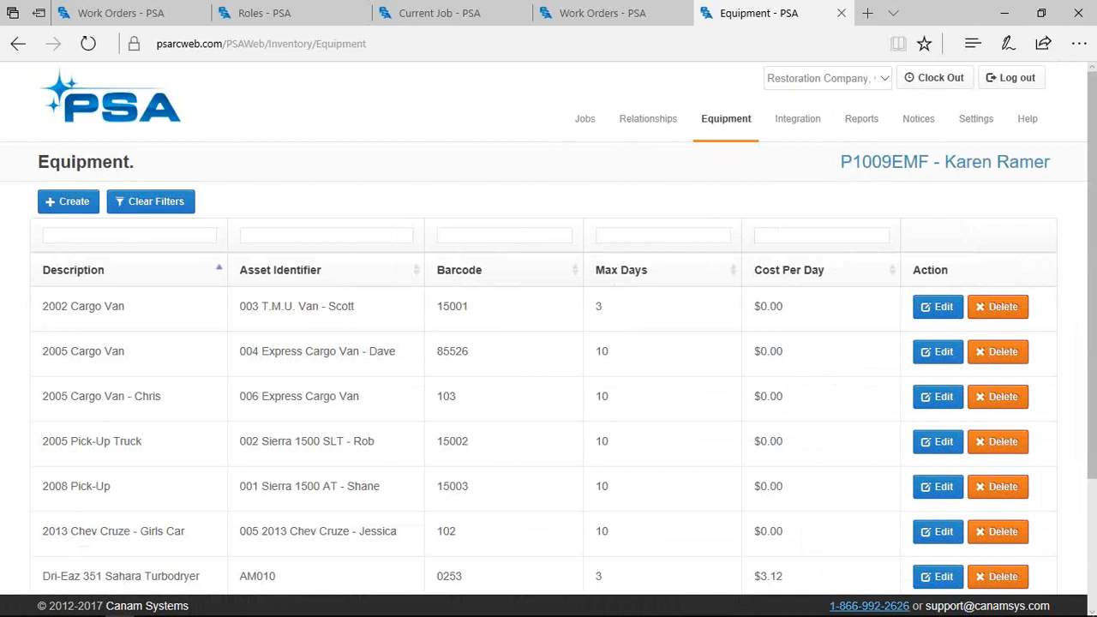
mouse_move(364, 611)
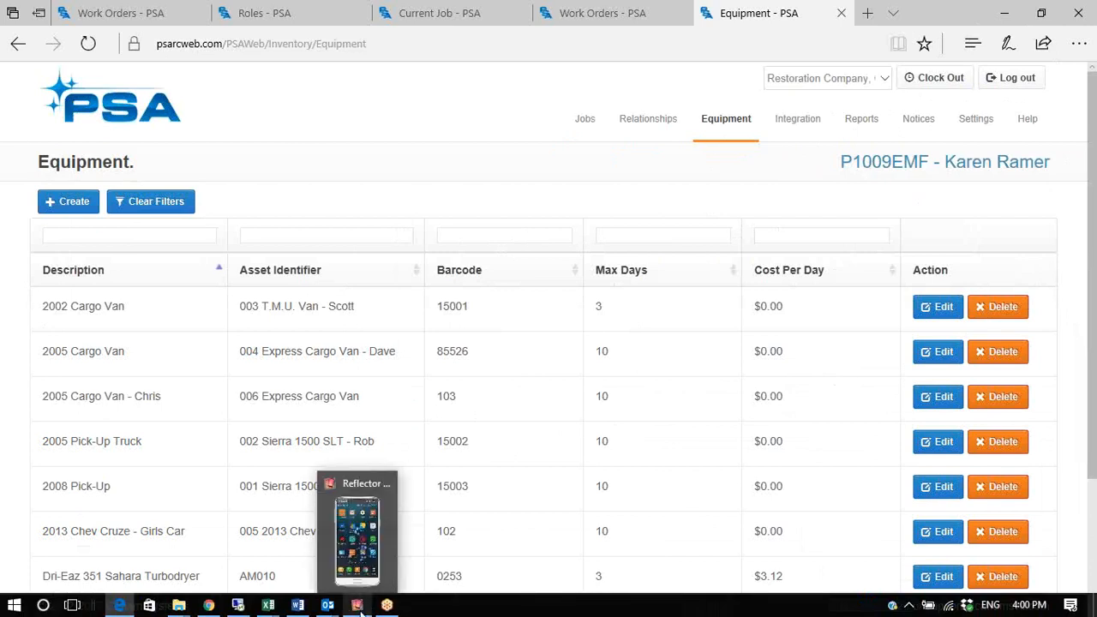
Bring up the Reflector phone mirror and shrink it to fit the screen
click(364, 586)
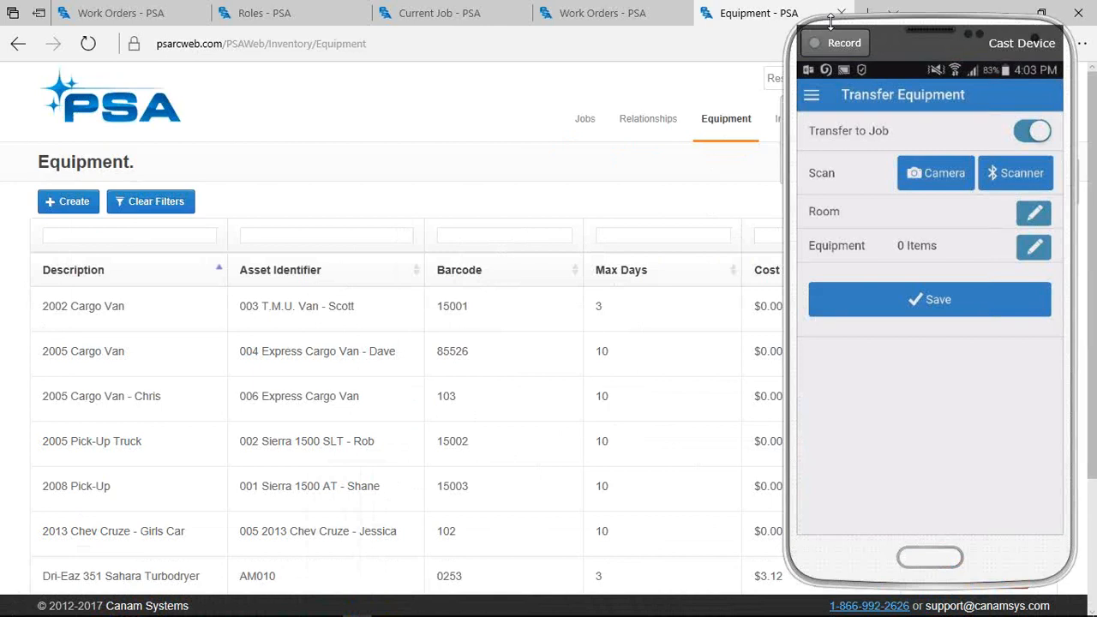
drag(831, 21, 836, 38)
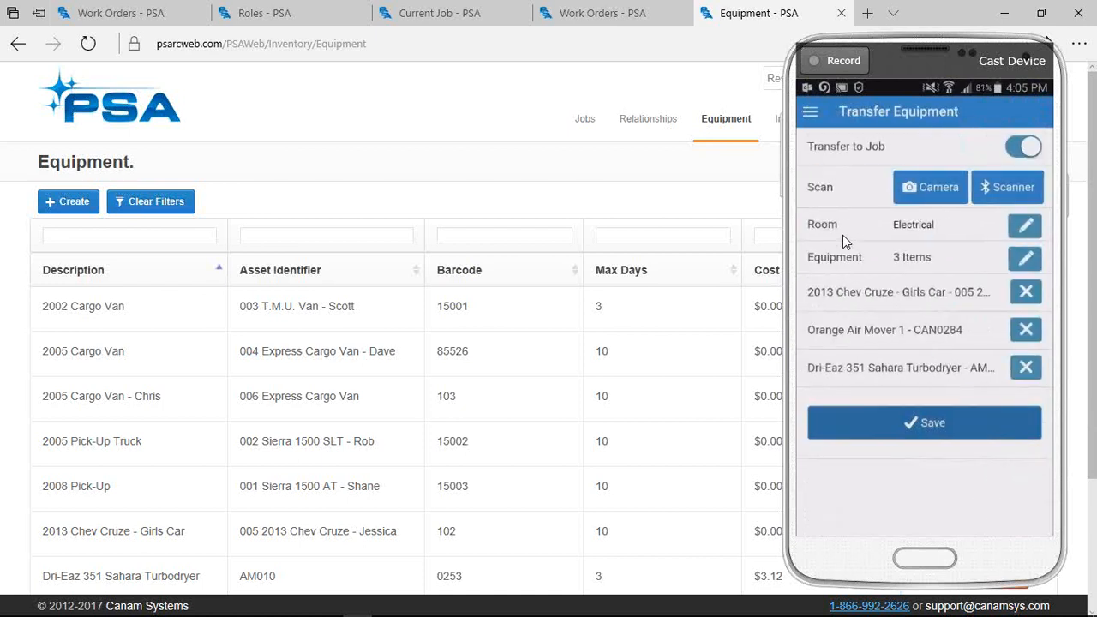
Open Equipment Tracking and highlight the first asset's 21 days out
mouse_move(714, 126)
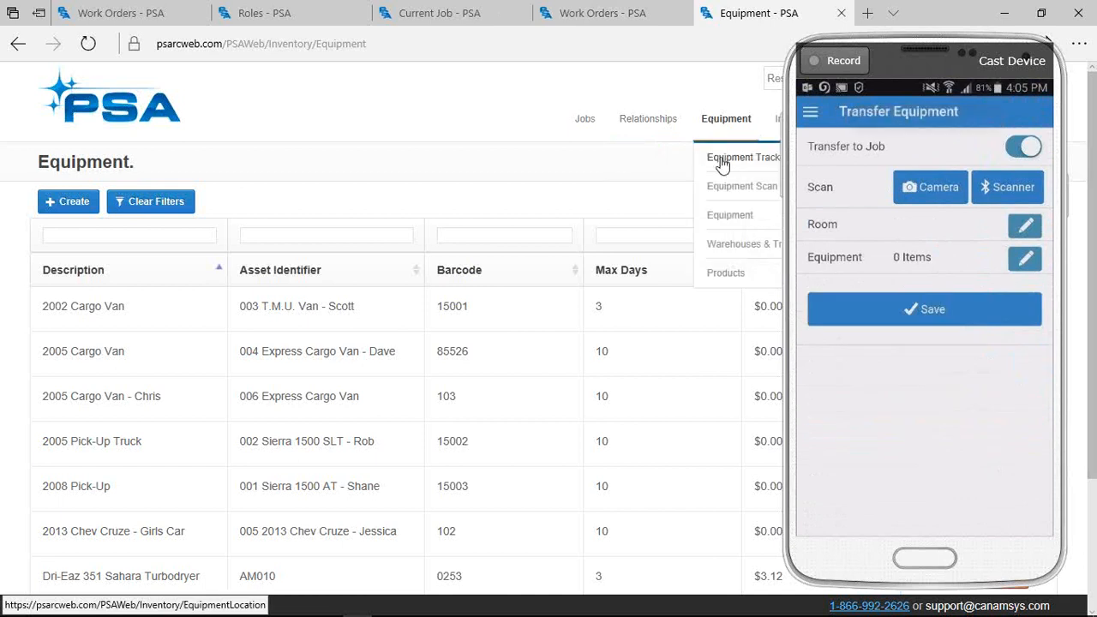
click(722, 160)
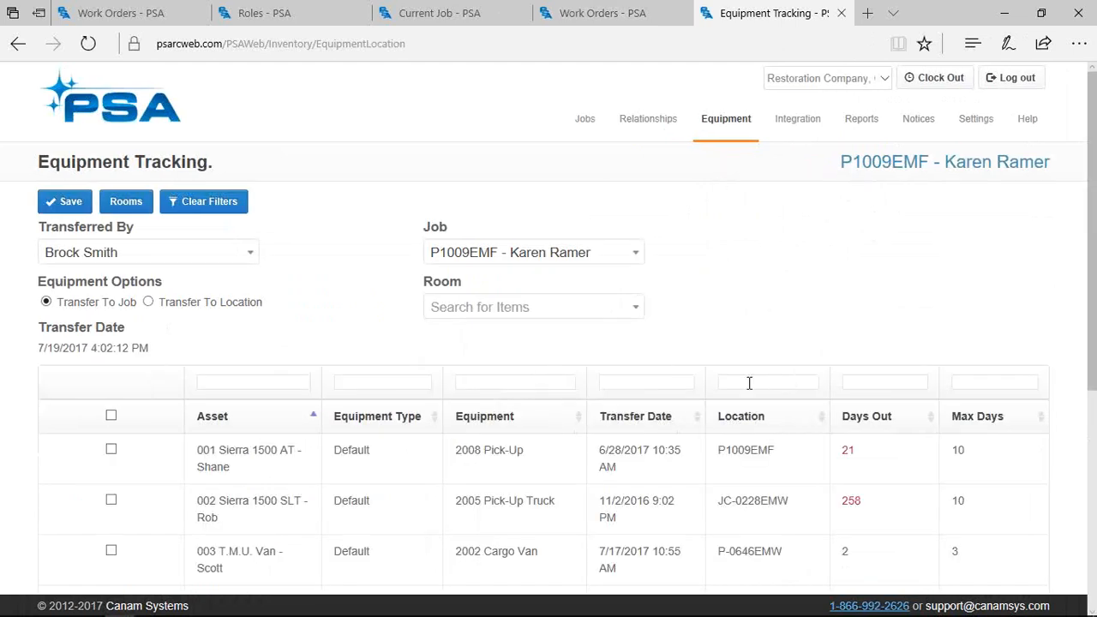
double_click(847, 451)
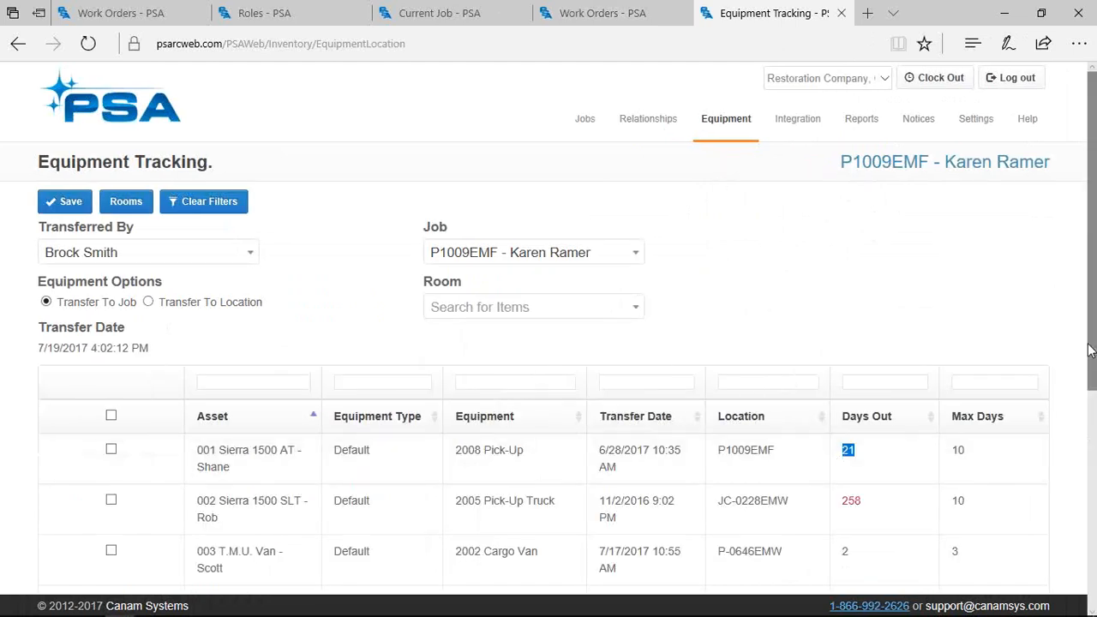
scroll(1091, 354, down, 1)
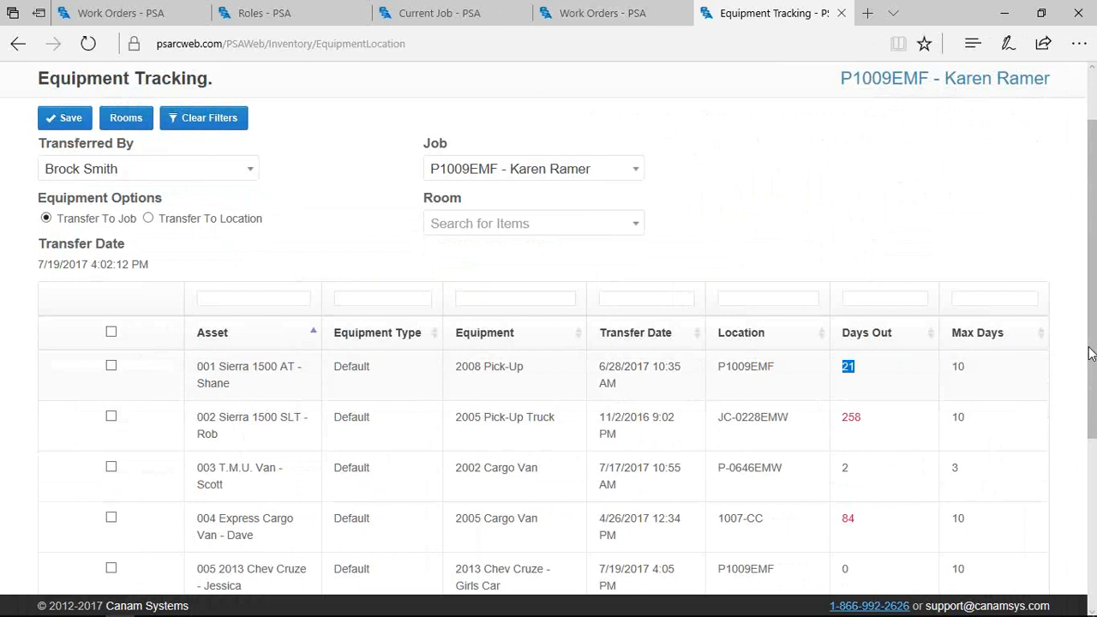
Filter the tracking list by location 1009 to show the job's six items
click(725, 300)
text(1009)
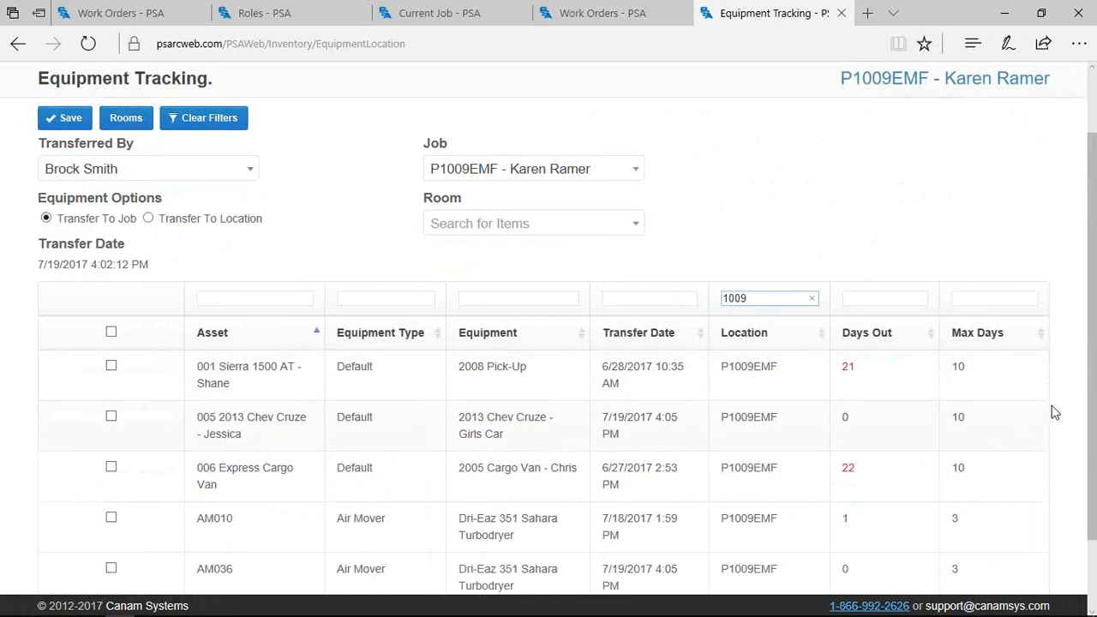
scroll(1079, 404, down, 2)
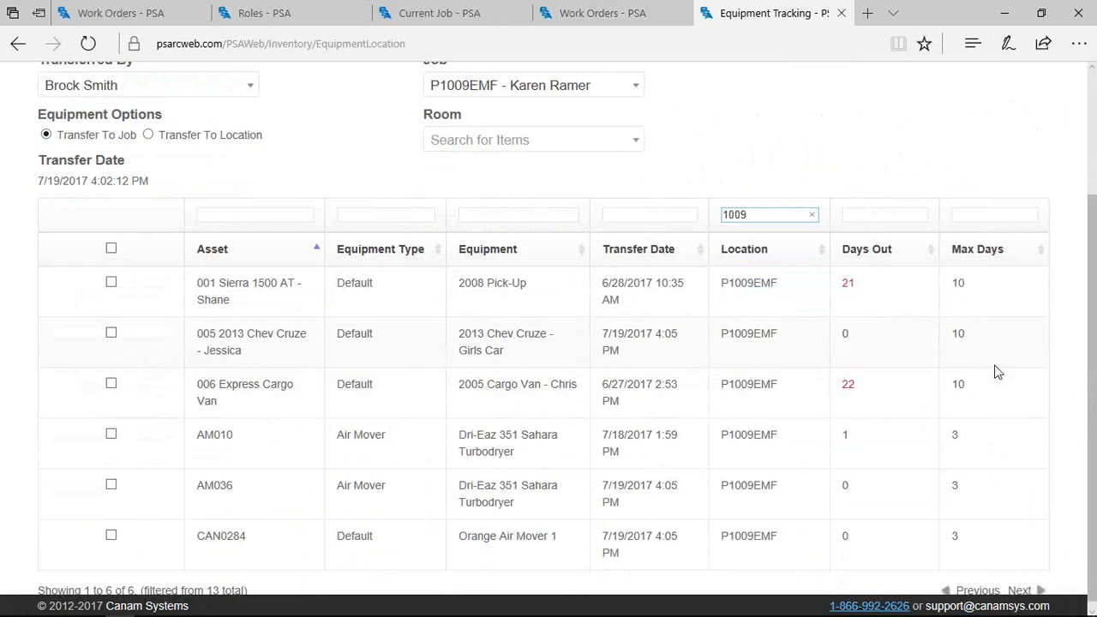
scroll(996, 370, up, 2)
scroll(809, 103, up, 2)
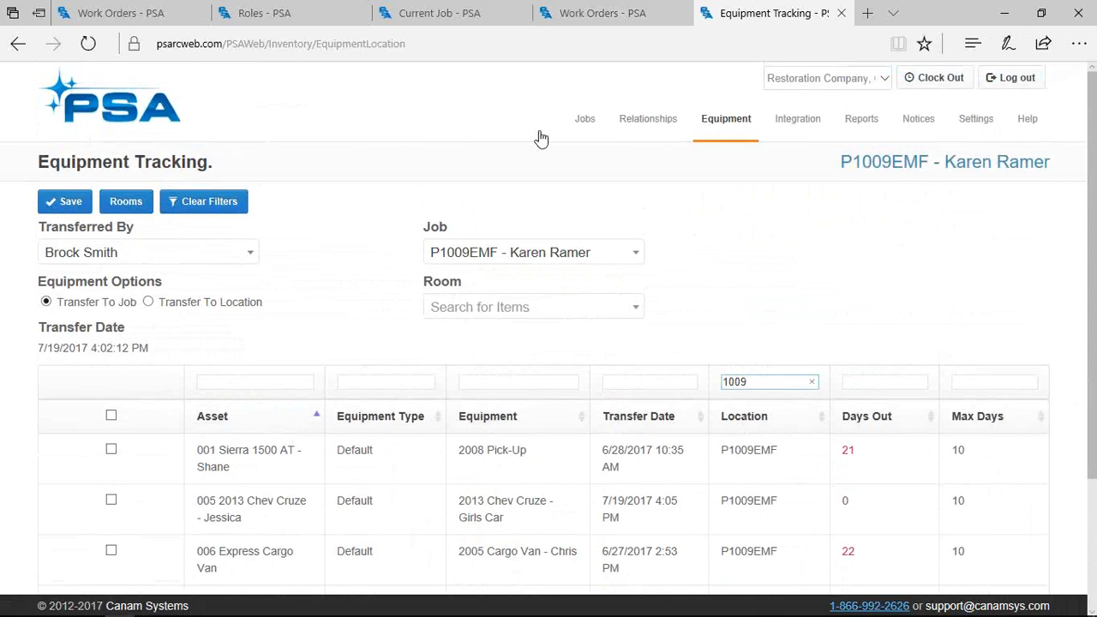
Open the job's Financials in a new tab, view its cost entries, then return to Equipment Tracking
mouse_move(587, 141)
right_click(587, 275)
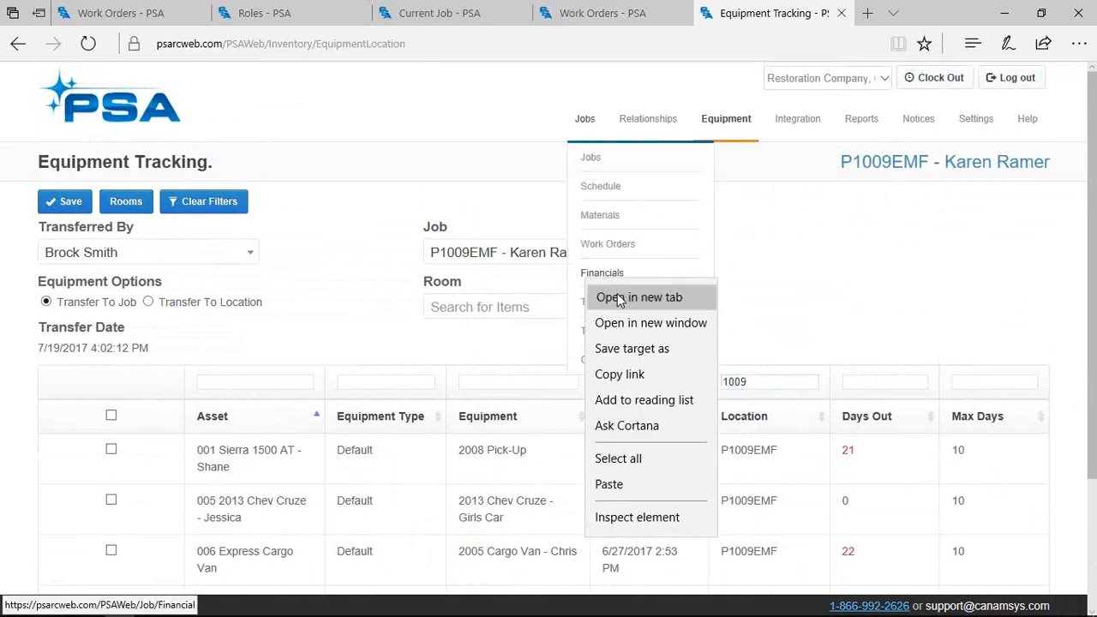
click(617, 296)
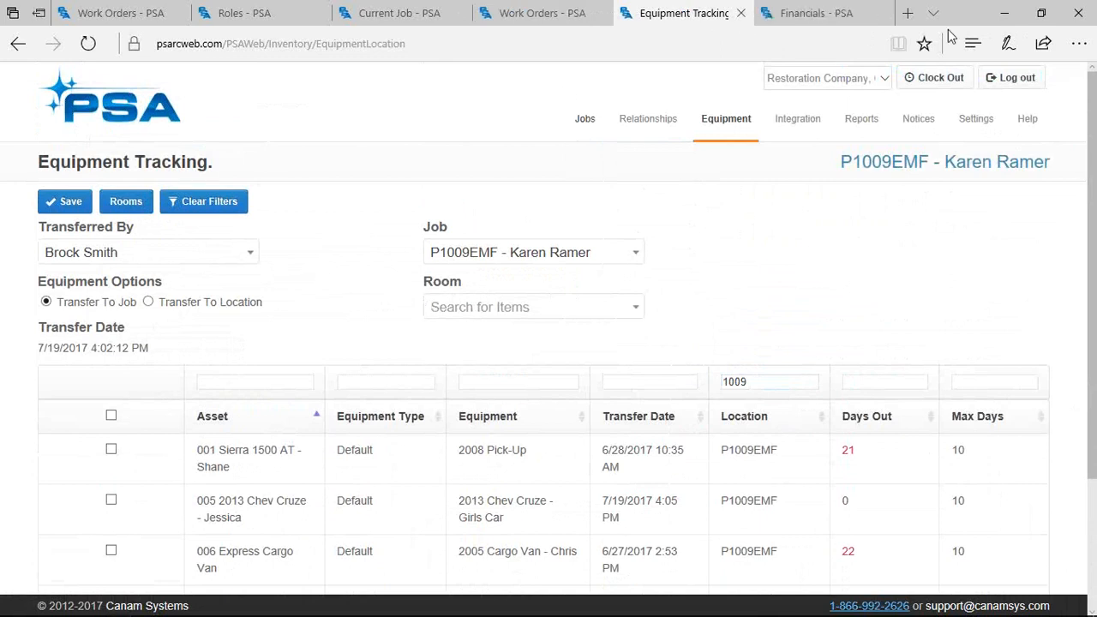
click(819, 13)
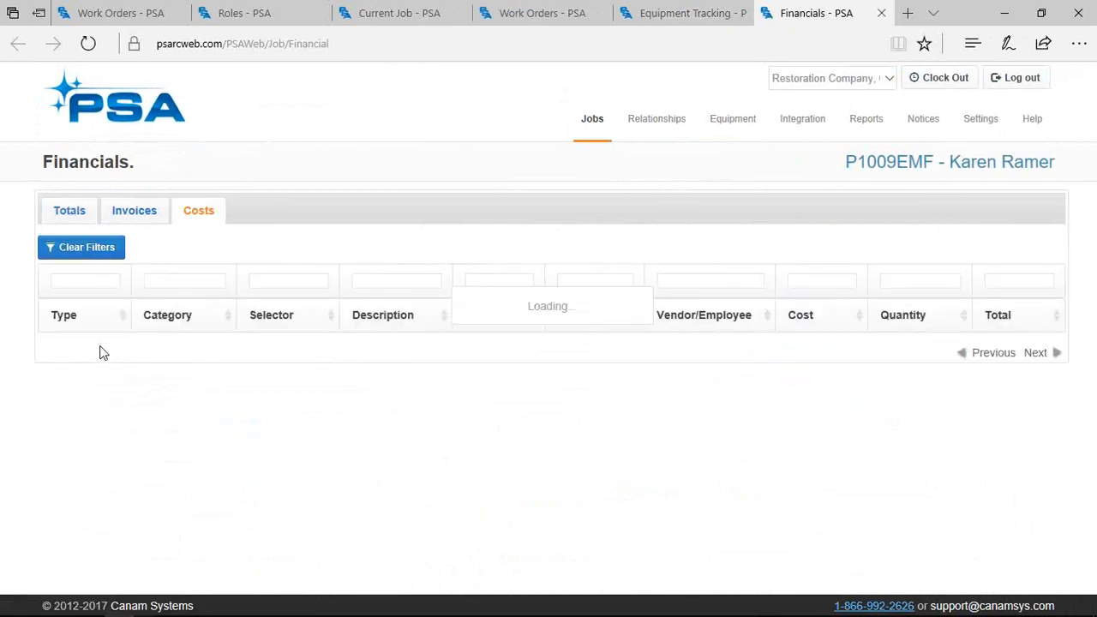
click(74, 279)
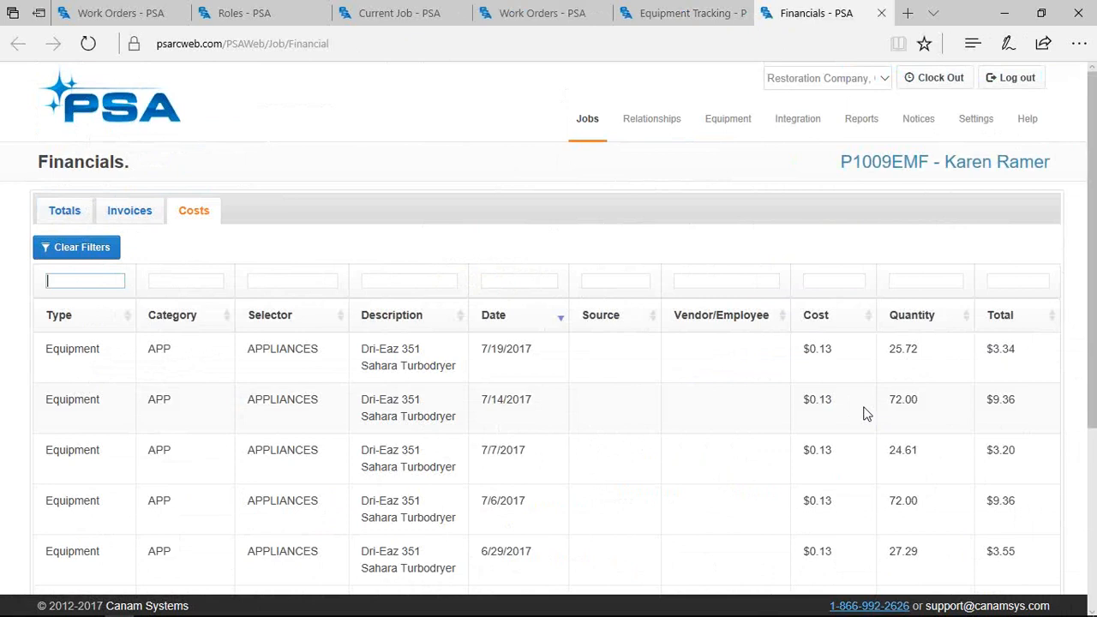
key(ctrl+shift+Tab)
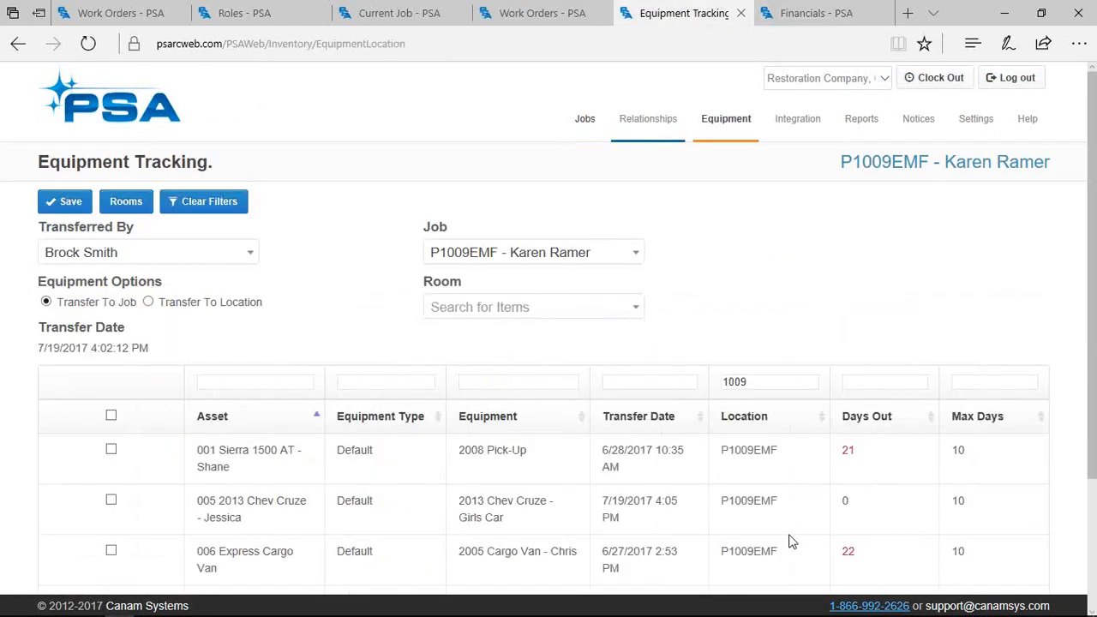
Highlight the first asset's 21 days out against its 10 max days
drag(854, 456, 827, 468)
drag(964, 471, 946, 458)
mouse_move(636, 132)
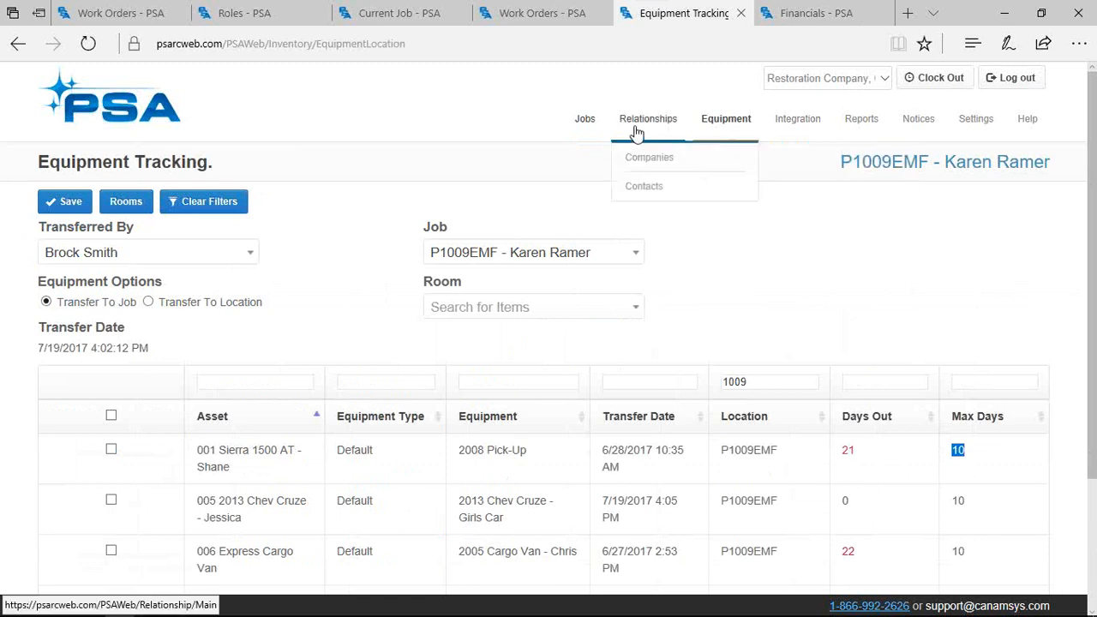
mouse_move(583, 117)
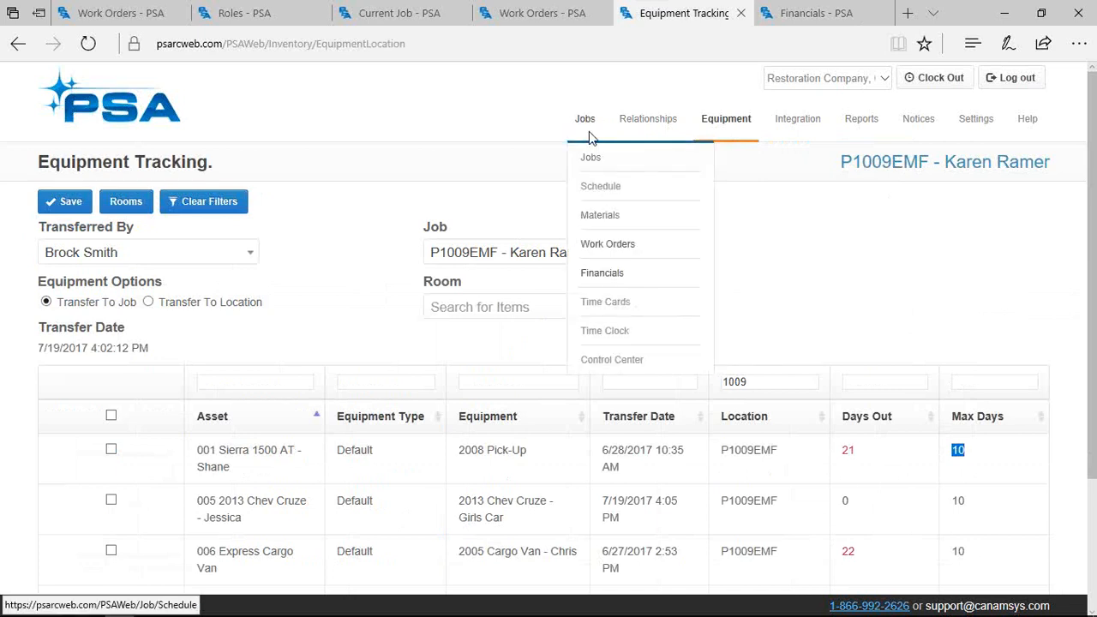
Back on Financials, highlight the $1,077.59 actual Equipment cost against its $0.00 estimate
key(ctrl+Tab)
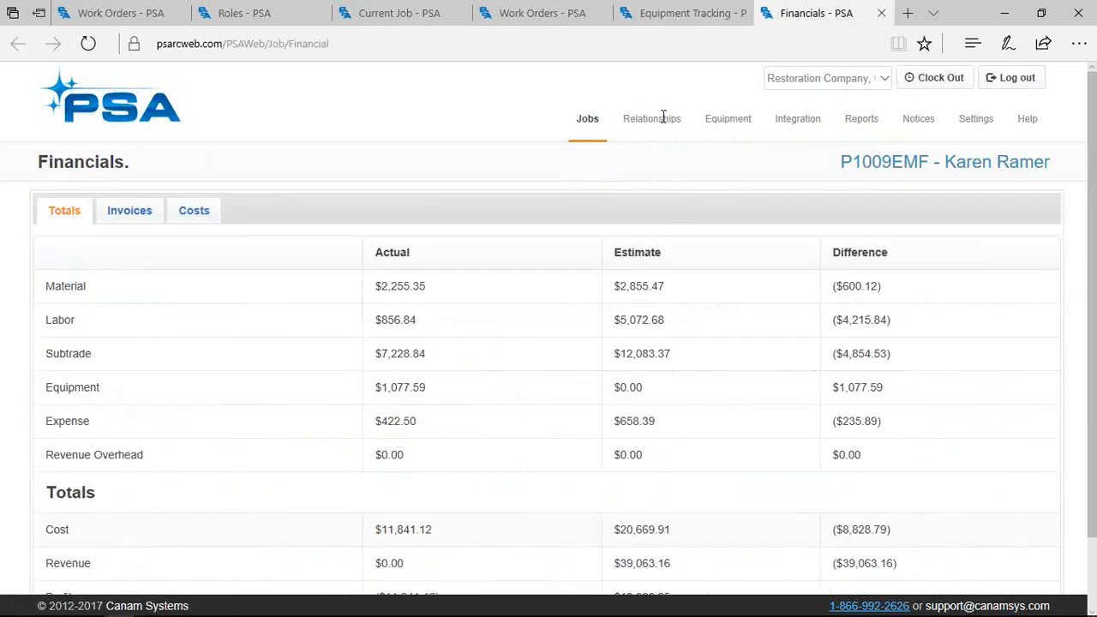
scroll(515, 266, down, 2)
drag(439, 305, 372, 310)
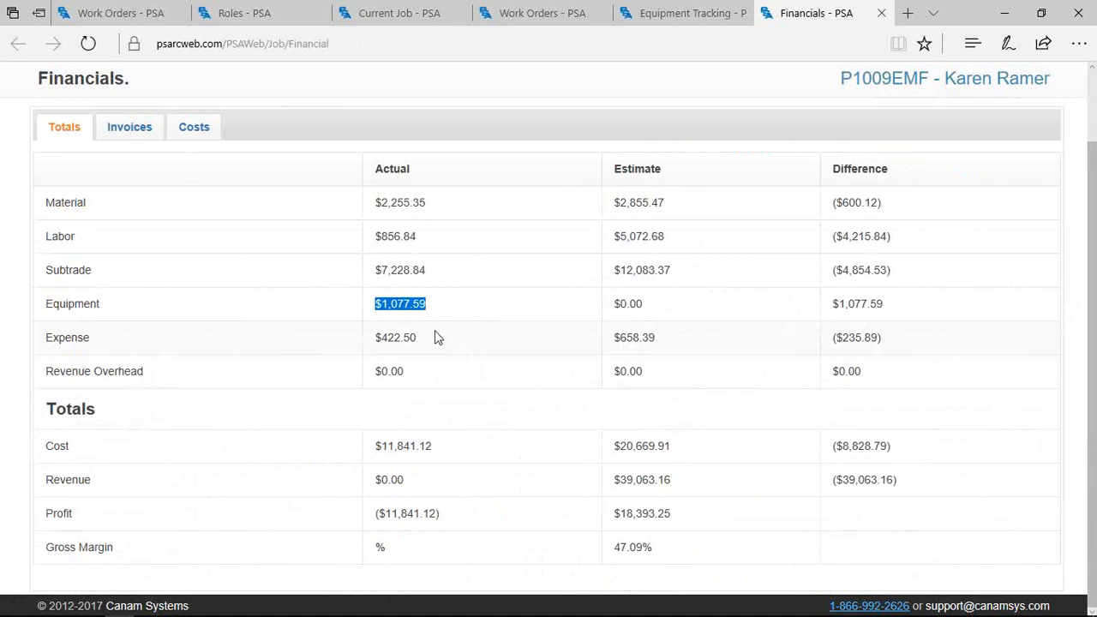
scroll(829, 337, up, 2)
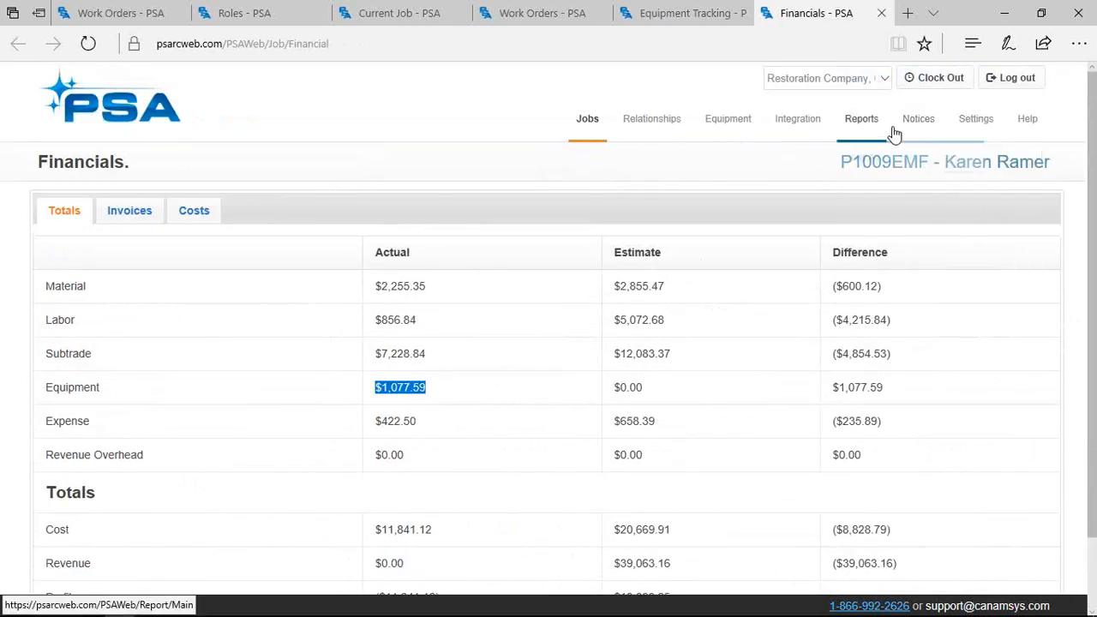
mouse_move(830, 124)
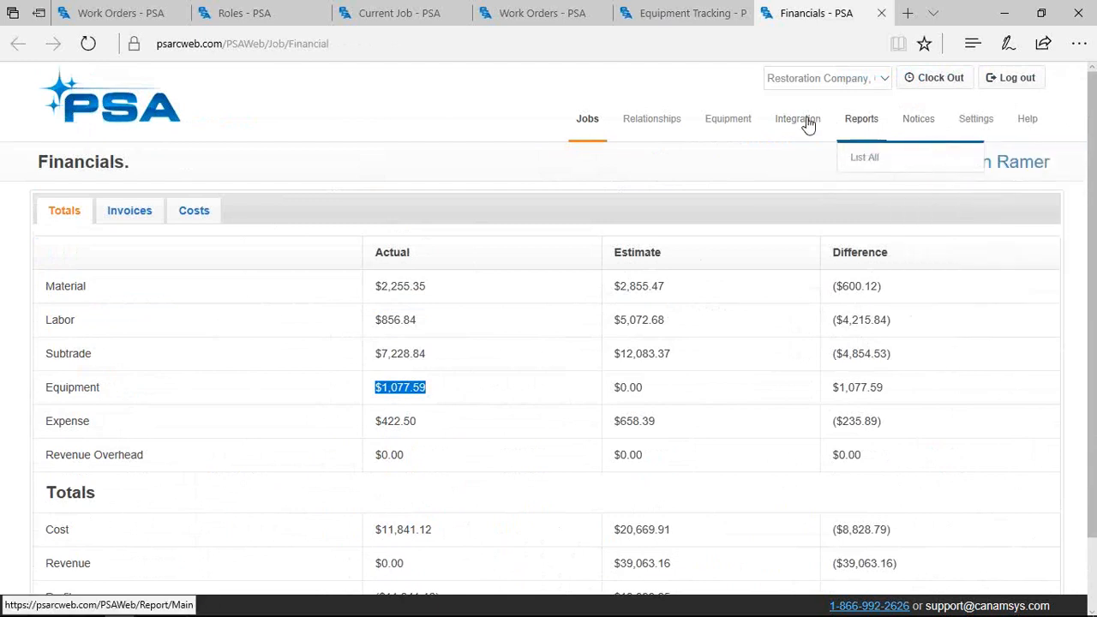
Open the Equipment list and review its $3.12 turbodryer and $0.00 vehicle daily costs
mouse_move(728, 120)
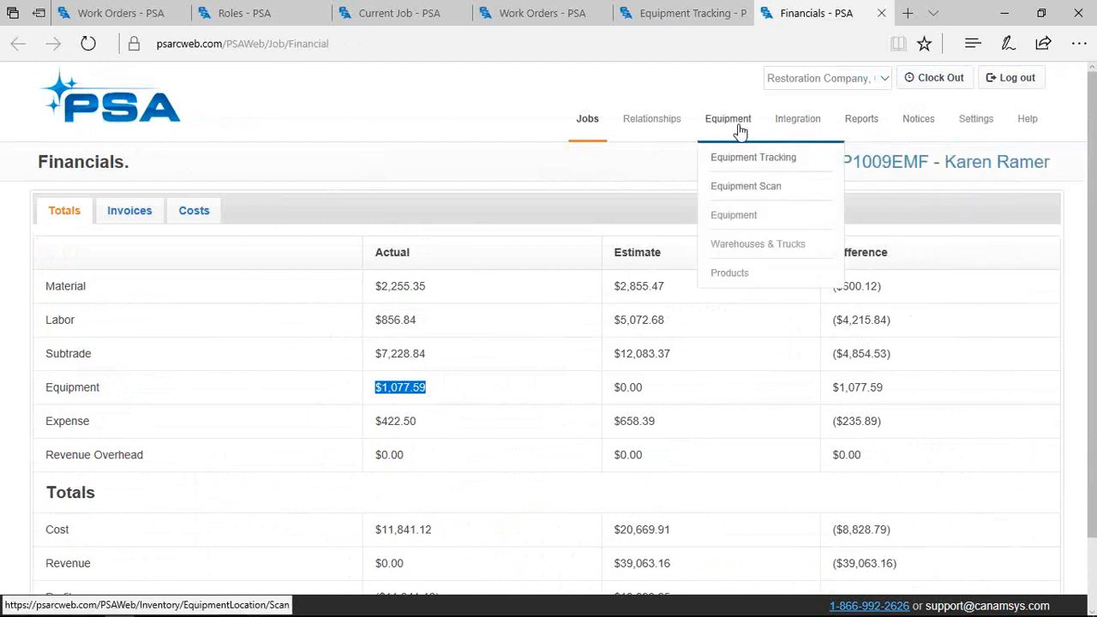
click(738, 224)
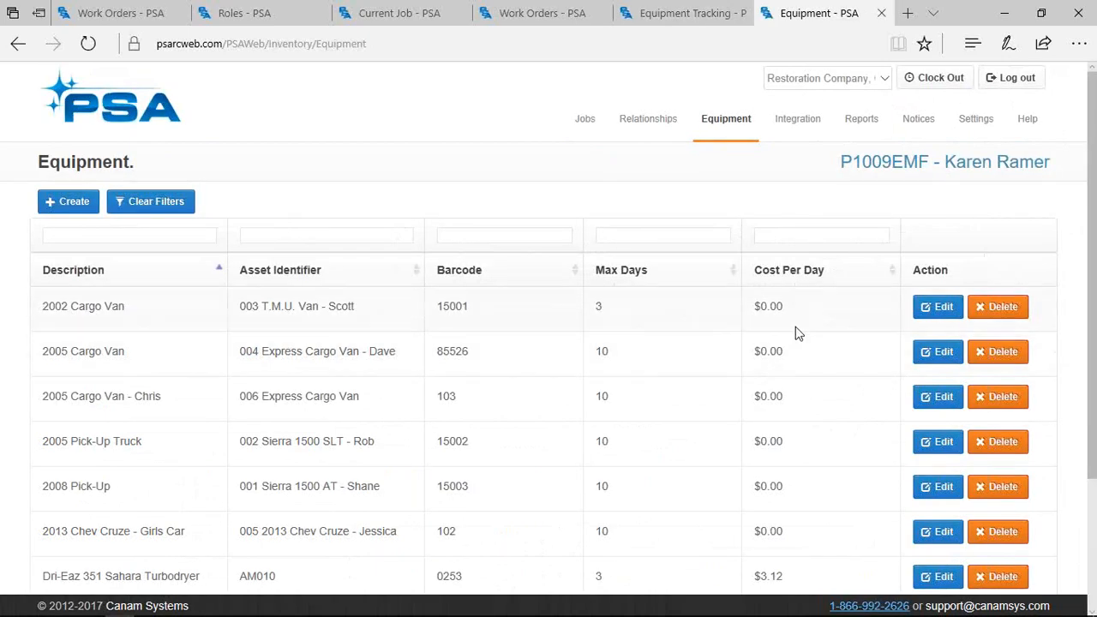
scroll(798, 333, down, 1)
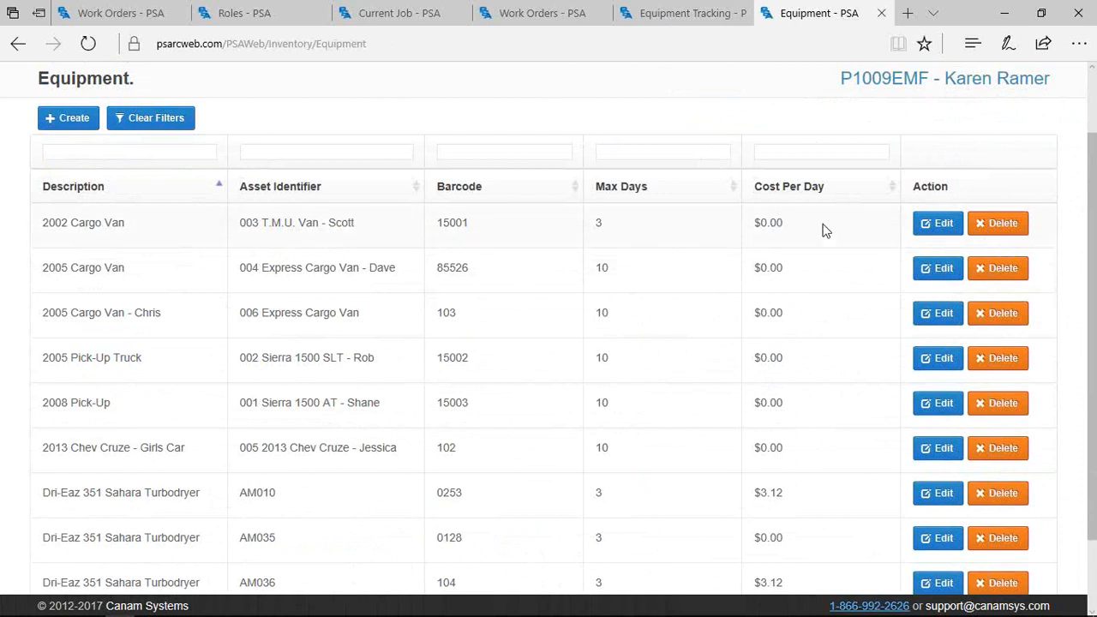
scroll(824, 225, up, 1)
Return to the job's Financials totals, mark the $422.50 actual expense, then go to the Control Center
mouse_move(585, 118)
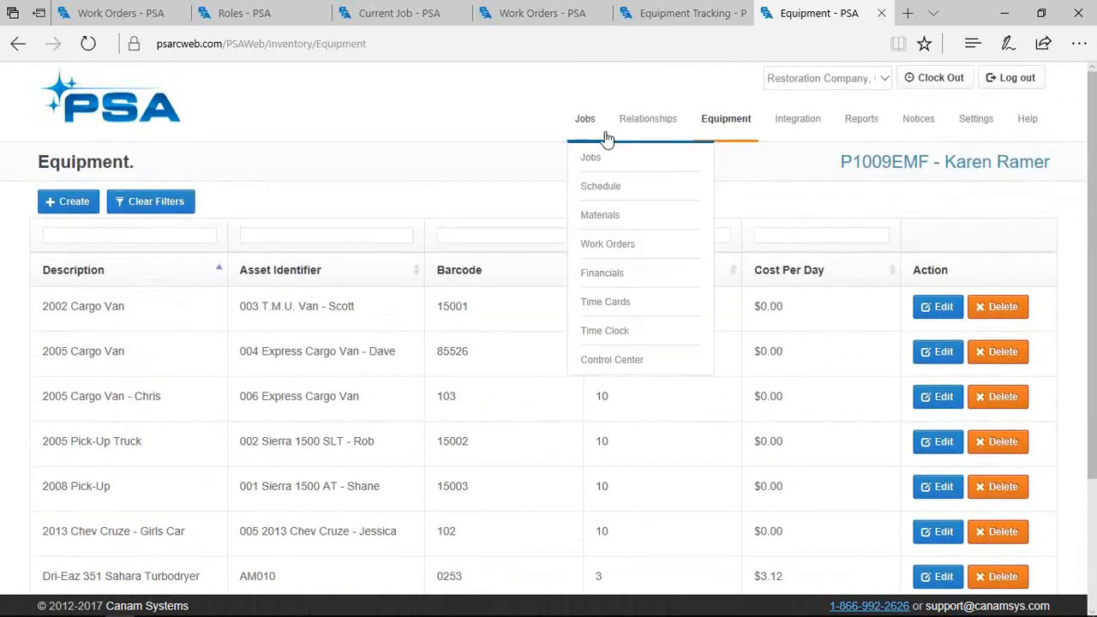
click(604, 275)
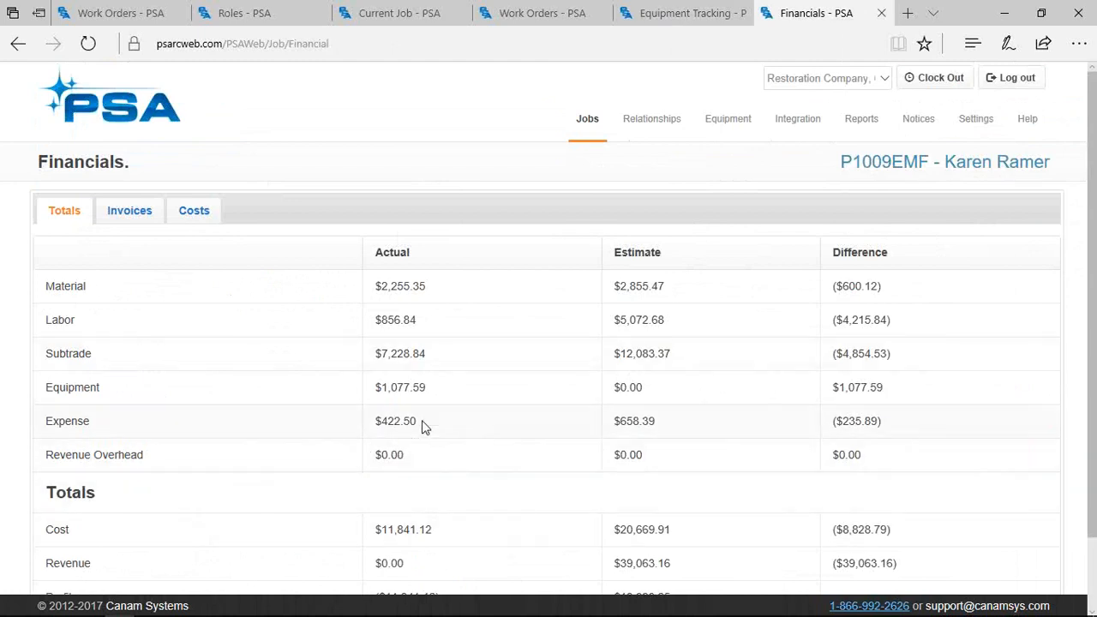
drag(421, 427, 349, 425)
mouse_move(588, 120)
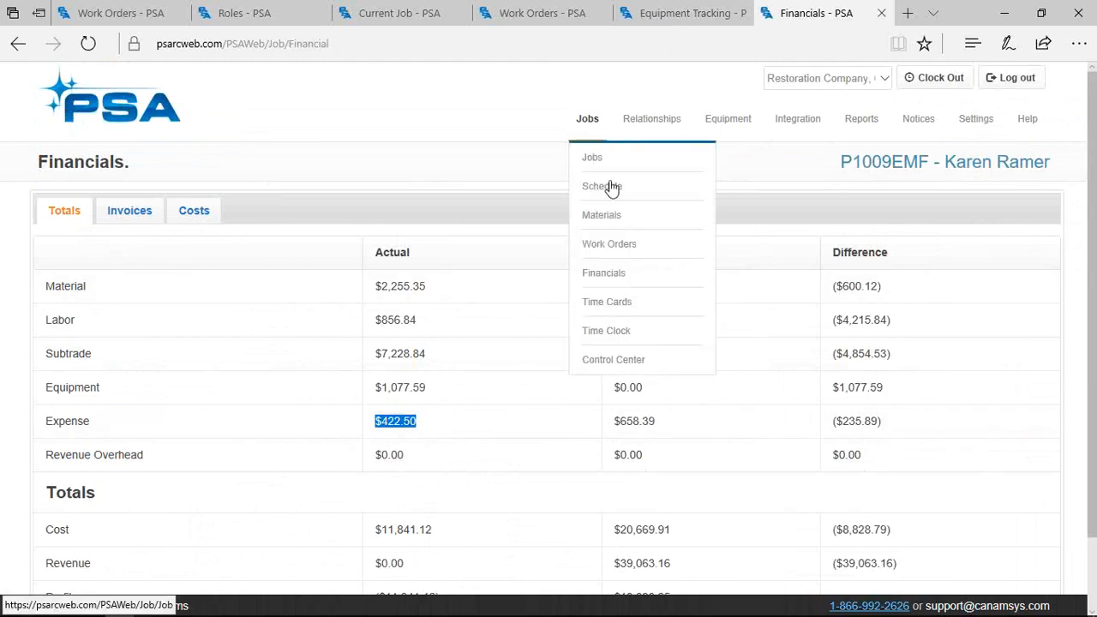
click(602, 230)
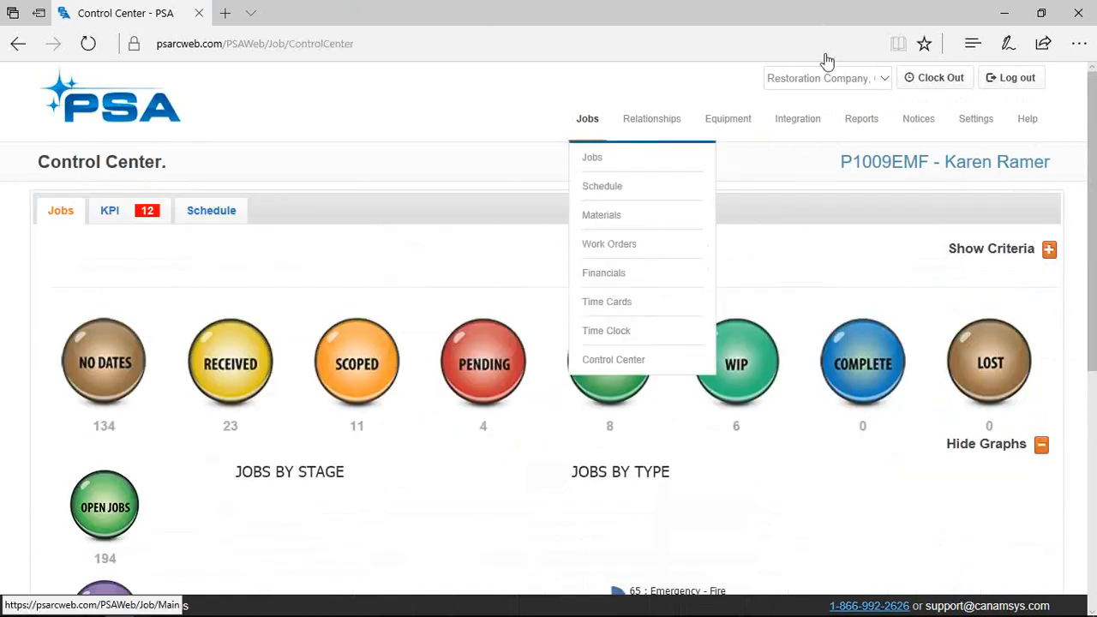
Show revenue figures and the revenue-by-type chart on the Control Center
scroll(801, 306, down, 2)
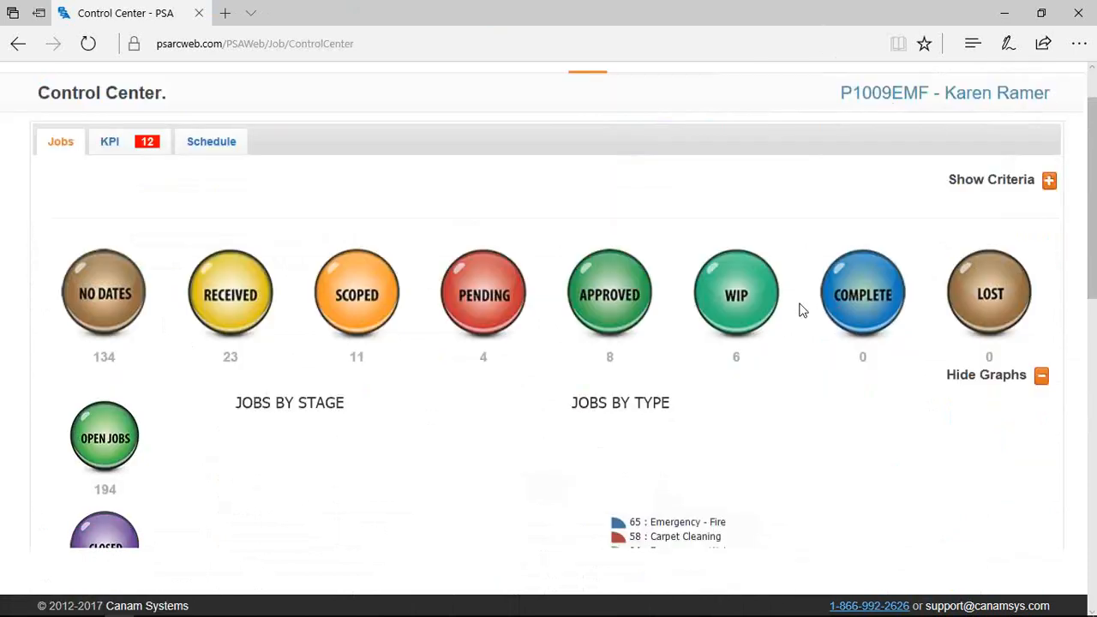
click(889, 488)
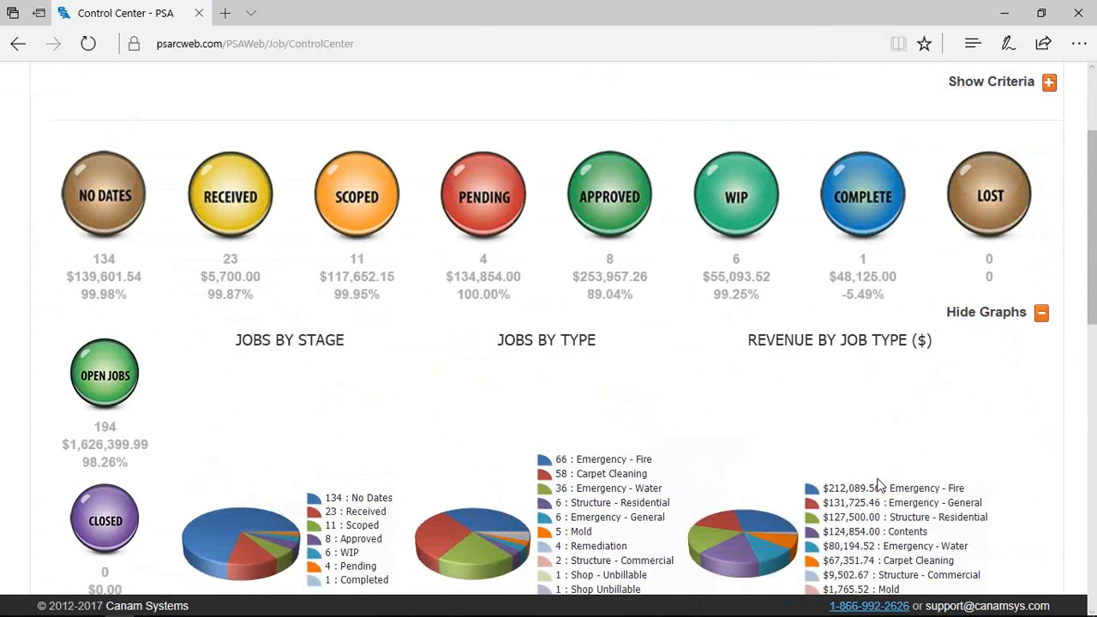
scroll(693, 402, down, 1)
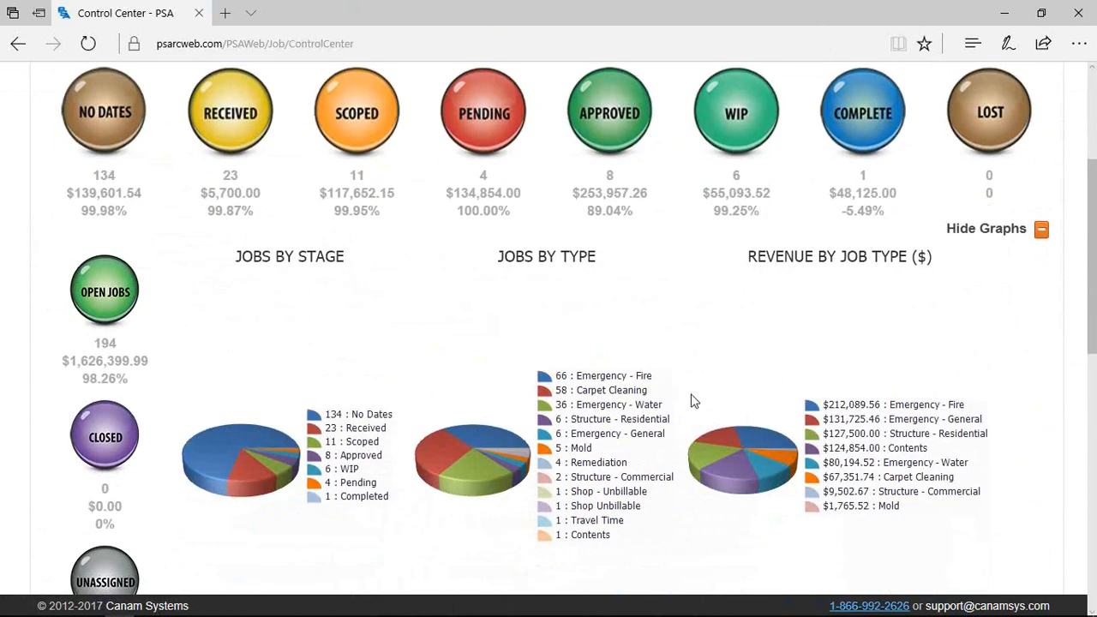
scroll(694, 401, up, 1)
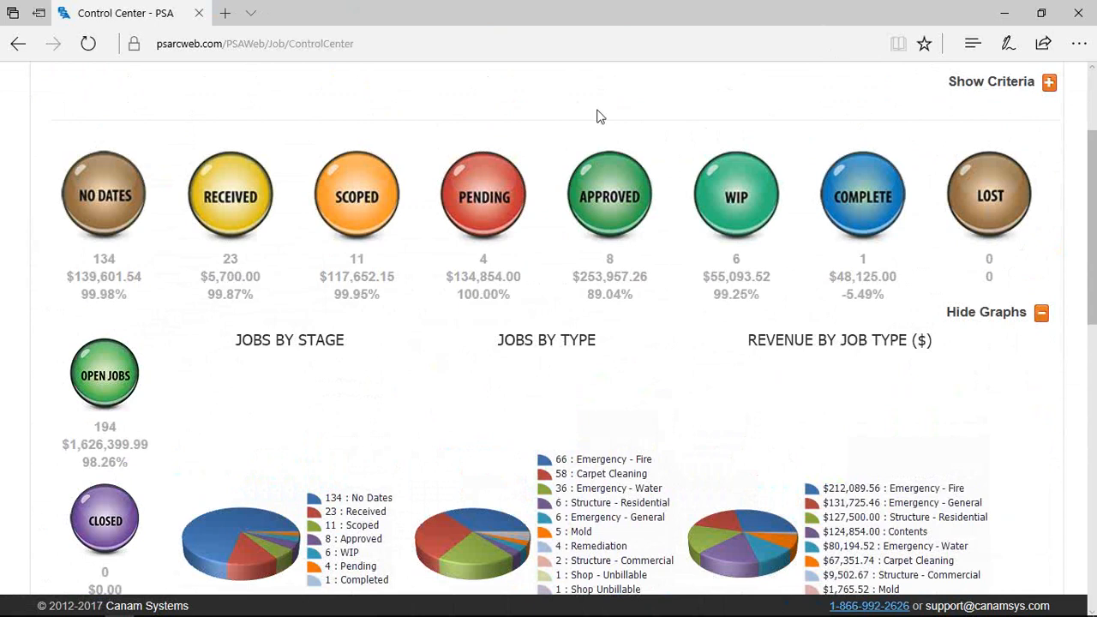
Narrow the dashboard to the 23 received jobs and review their list
click(229, 204)
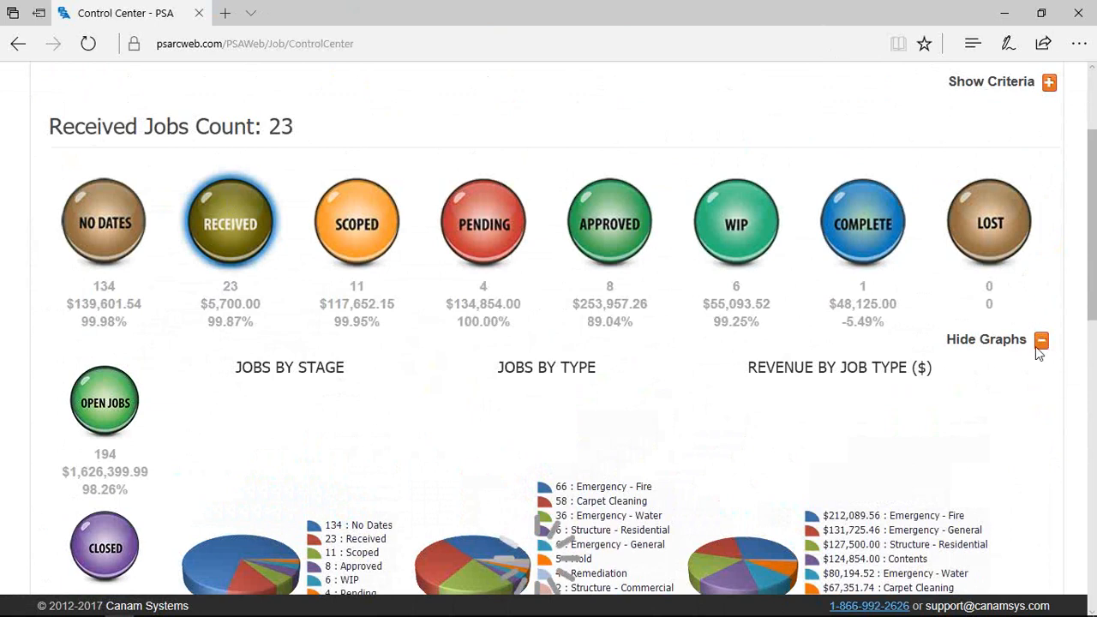
scroll(1094, 296, down, 4)
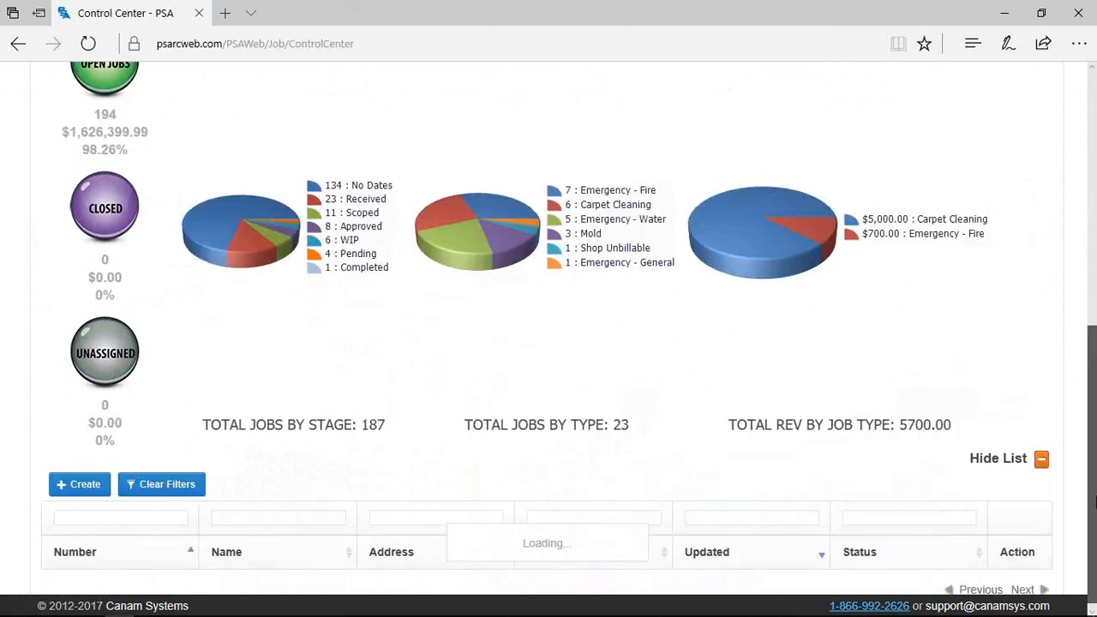
scroll(1034, 480, down, 4)
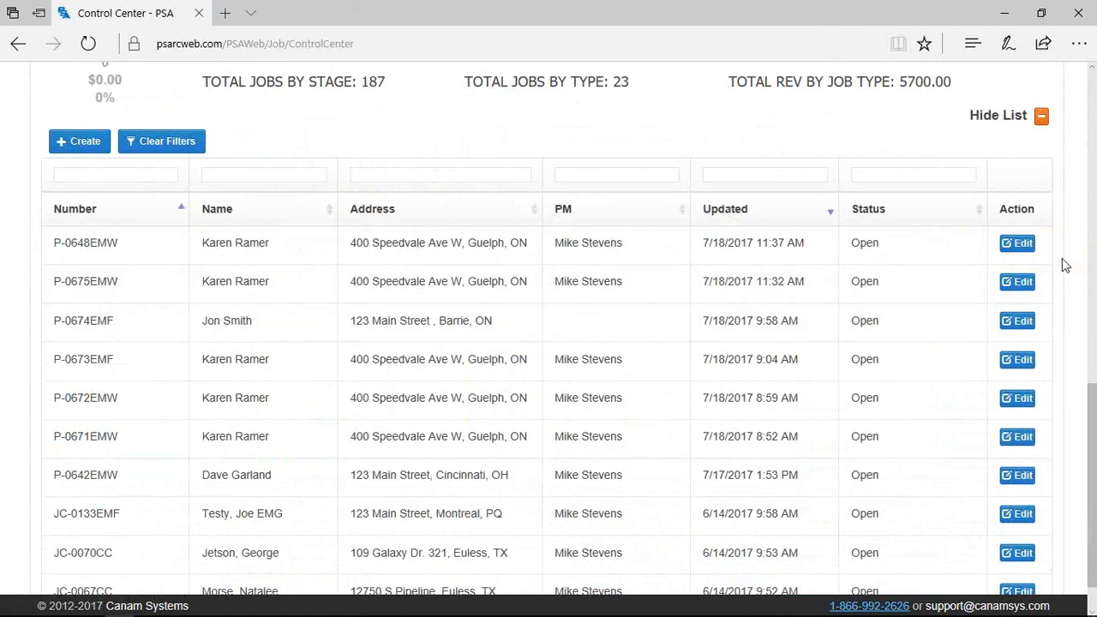
scroll(1062, 259, up, 1)
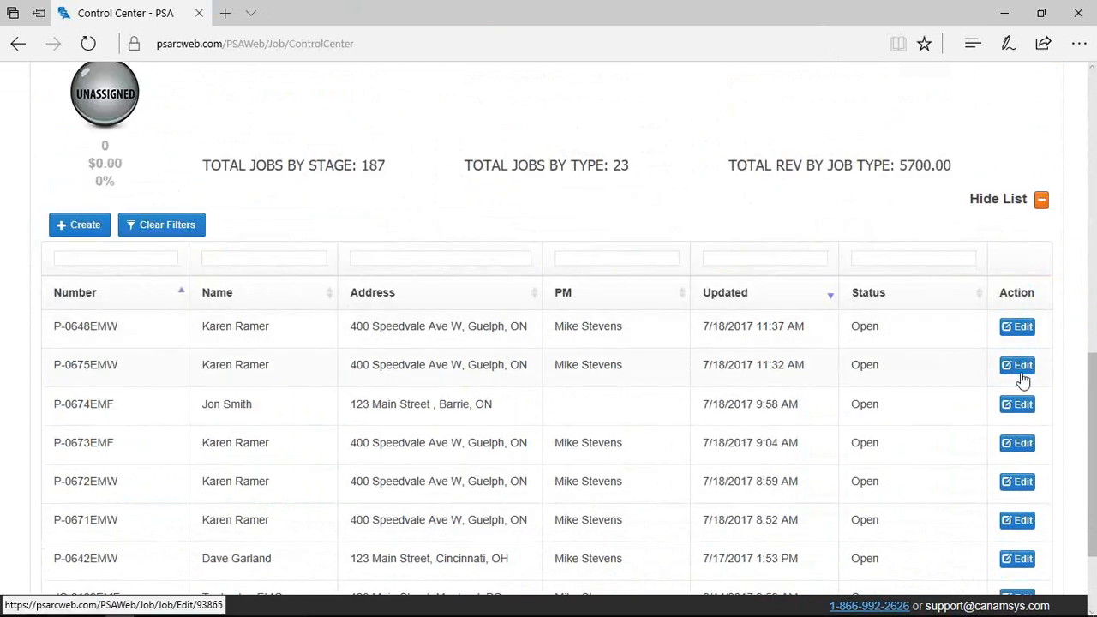
scroll(1010, 561, down, 1)
scroll(1004, 560, down, 1)
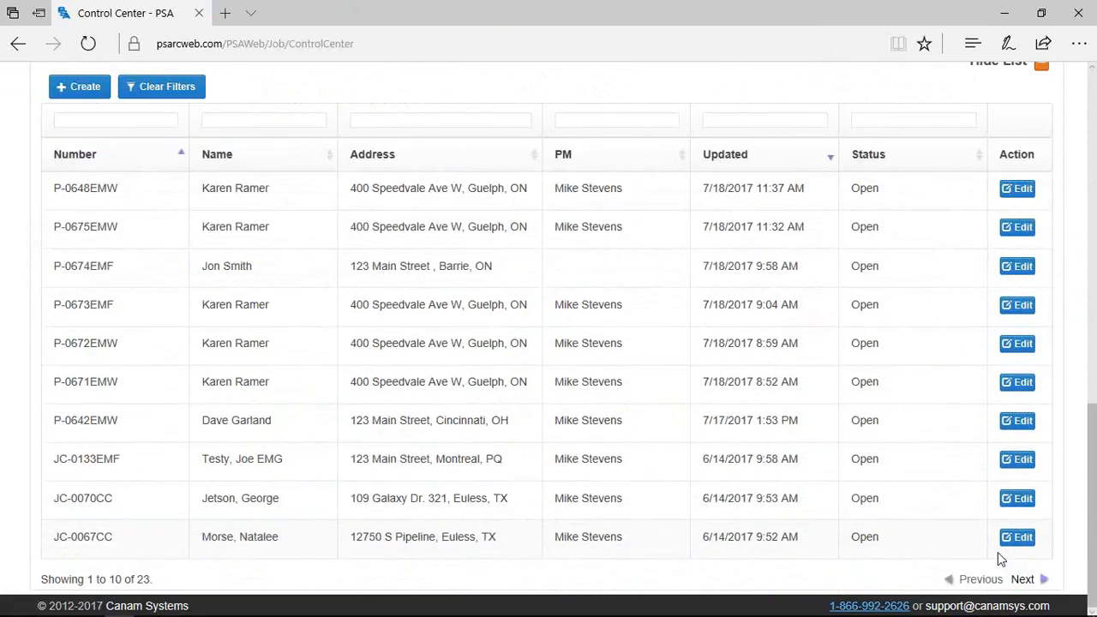
scroll(997, 555, up, 8)
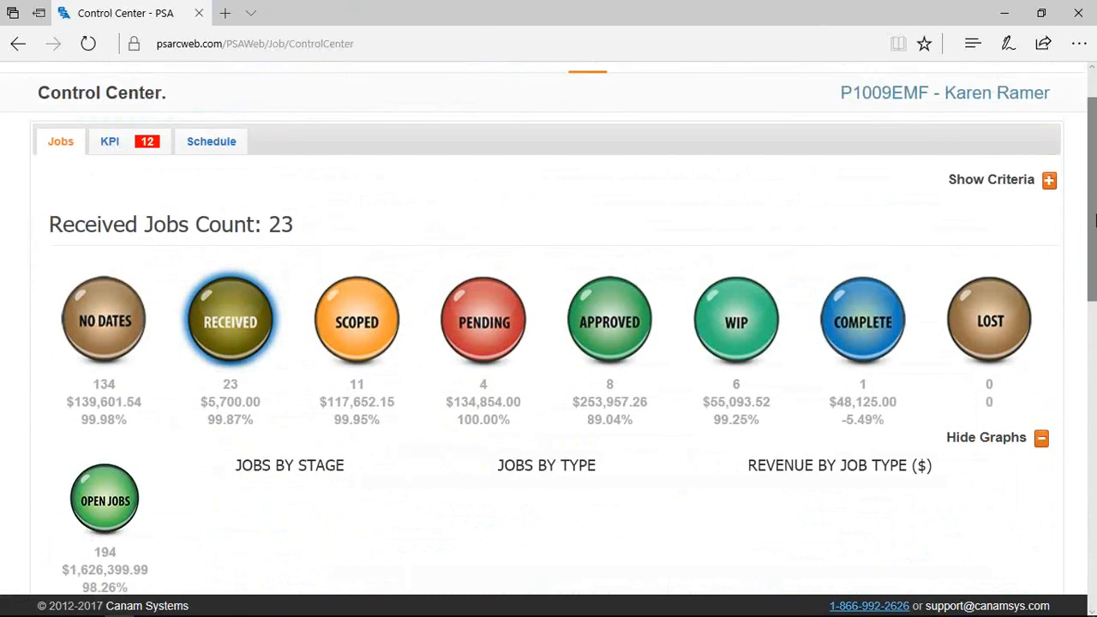
Add a single contact, found by searching their name, to the Contacts criteria filter
click(1049, 181)
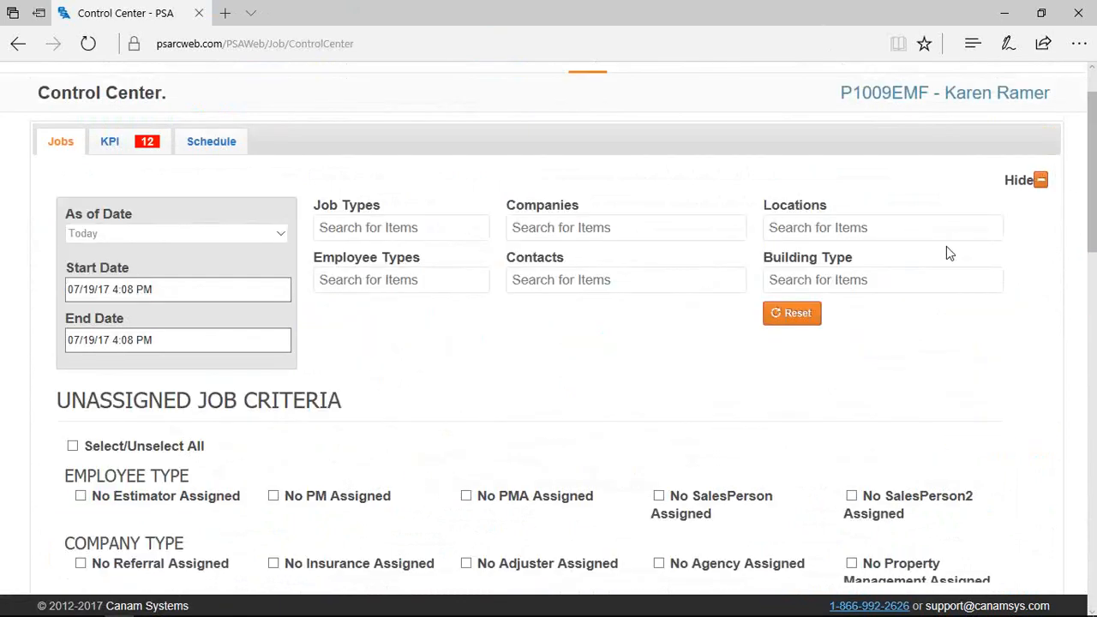
click(525, 277)
text(mike)
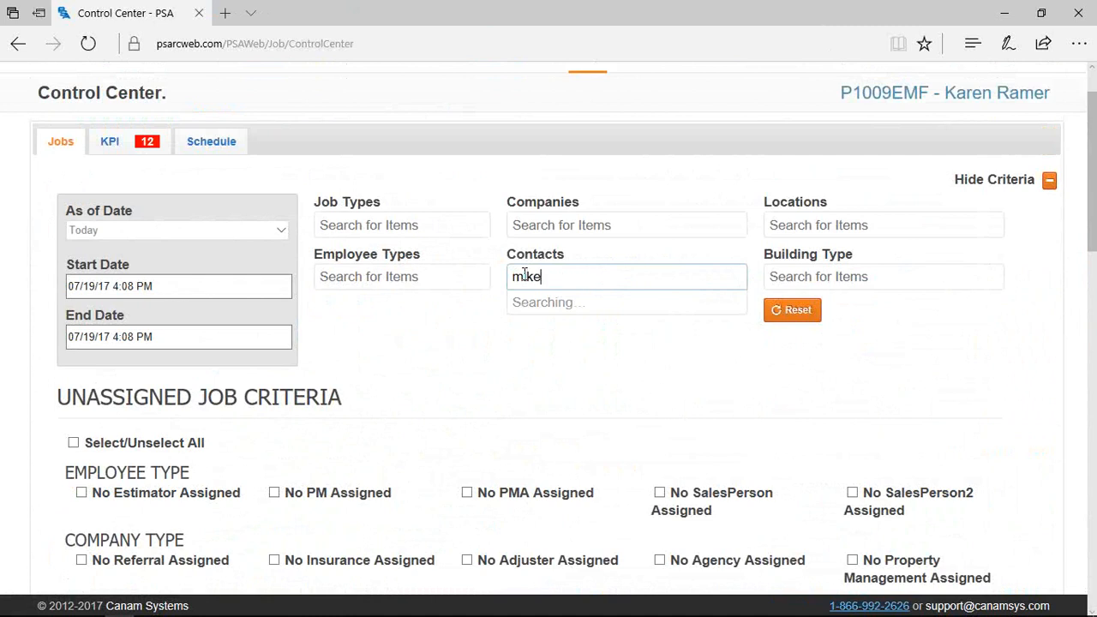
click(604, 312)
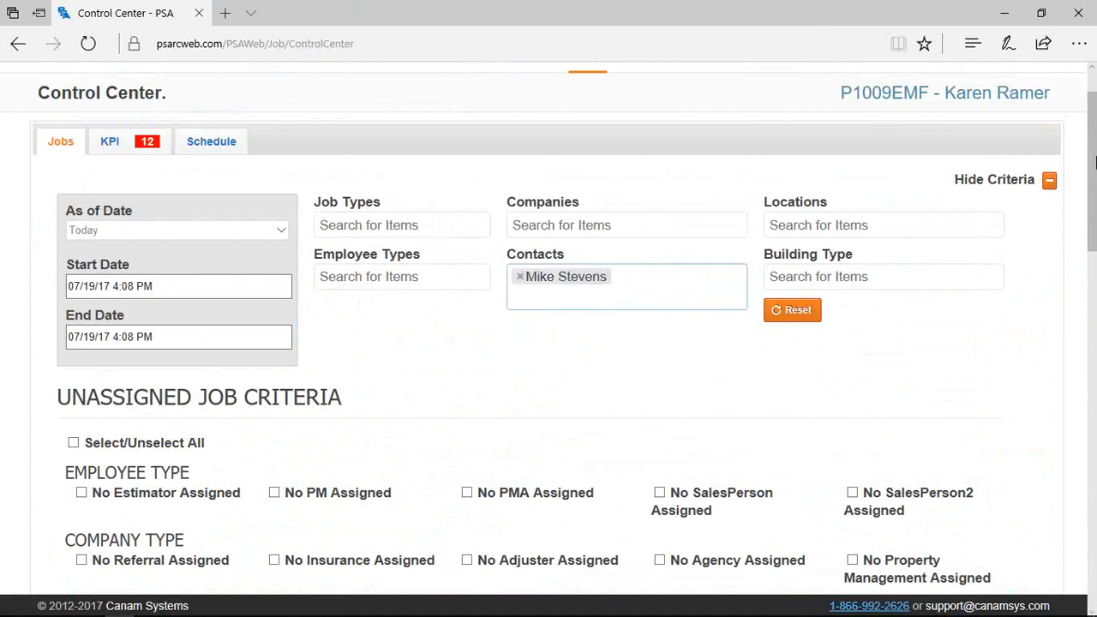
Hide the criteria and show revenue for the contact's jobs, $194,001.04 approved
click(1044, 182)
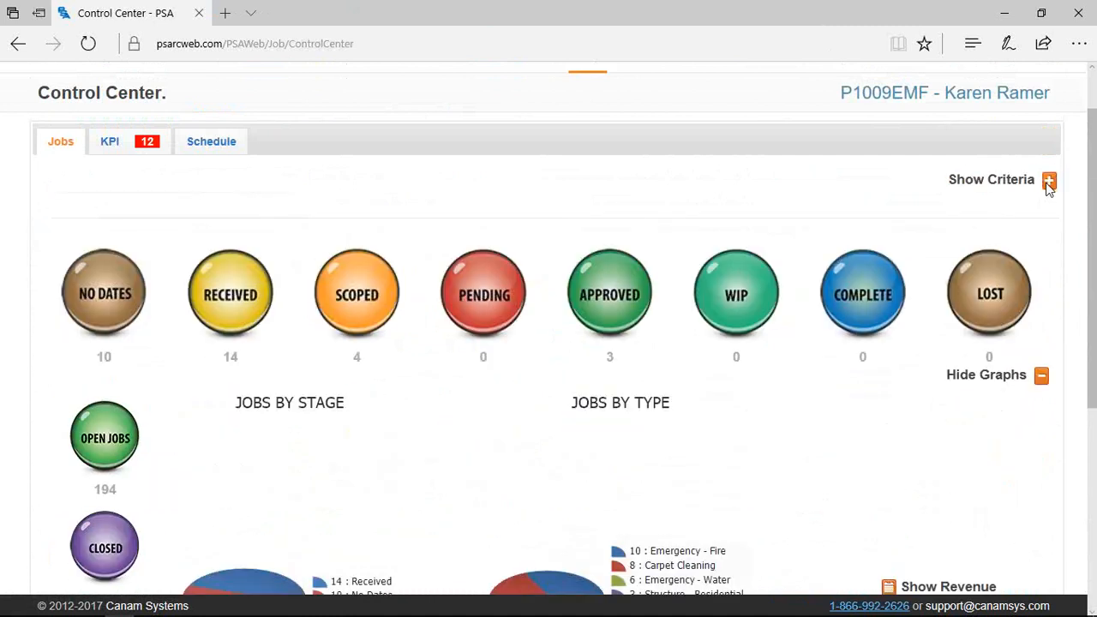
scroll(709, 419, down, 1)
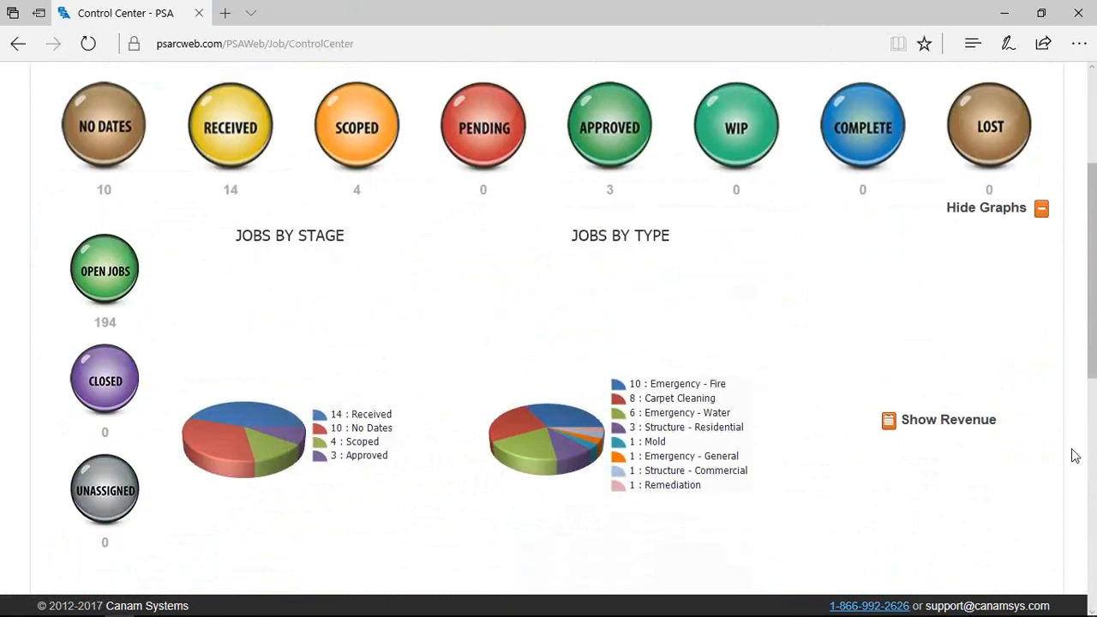
click(892, 422)
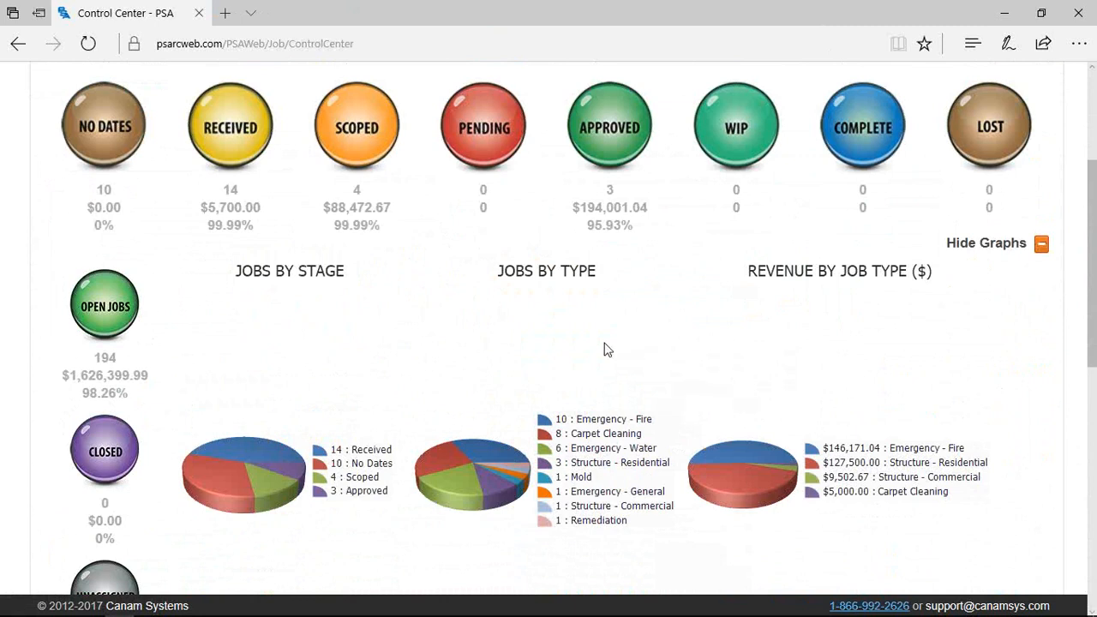
Add Emergency - Fire and Emergency - Water to the Job Types criteria filter
scroll(668, 323, up, 2)
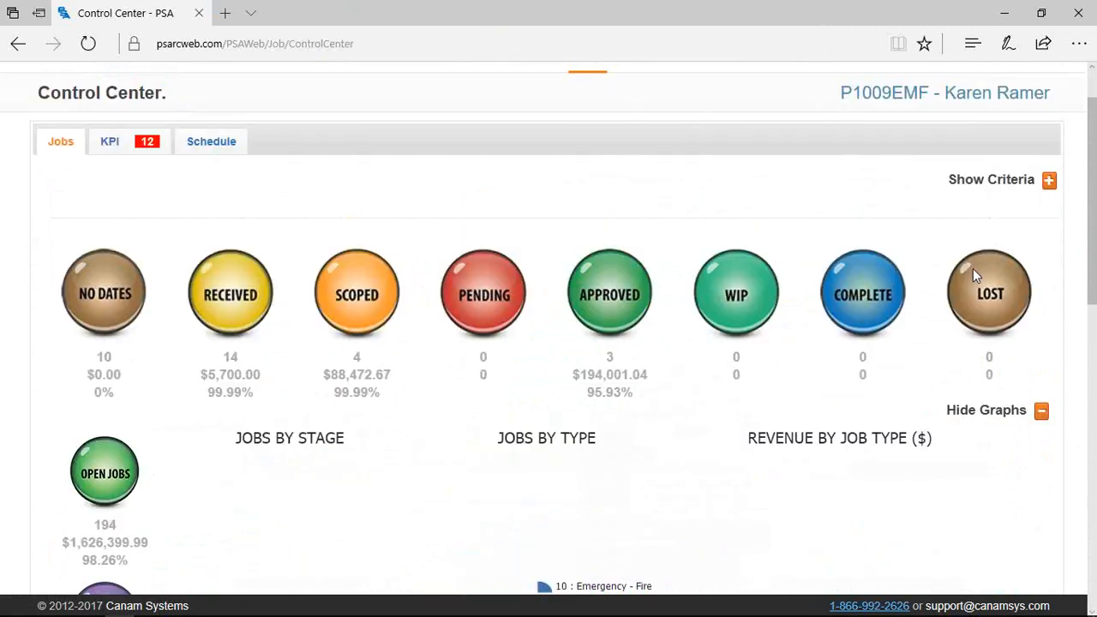
click(1015, 185)
click(367, 220)
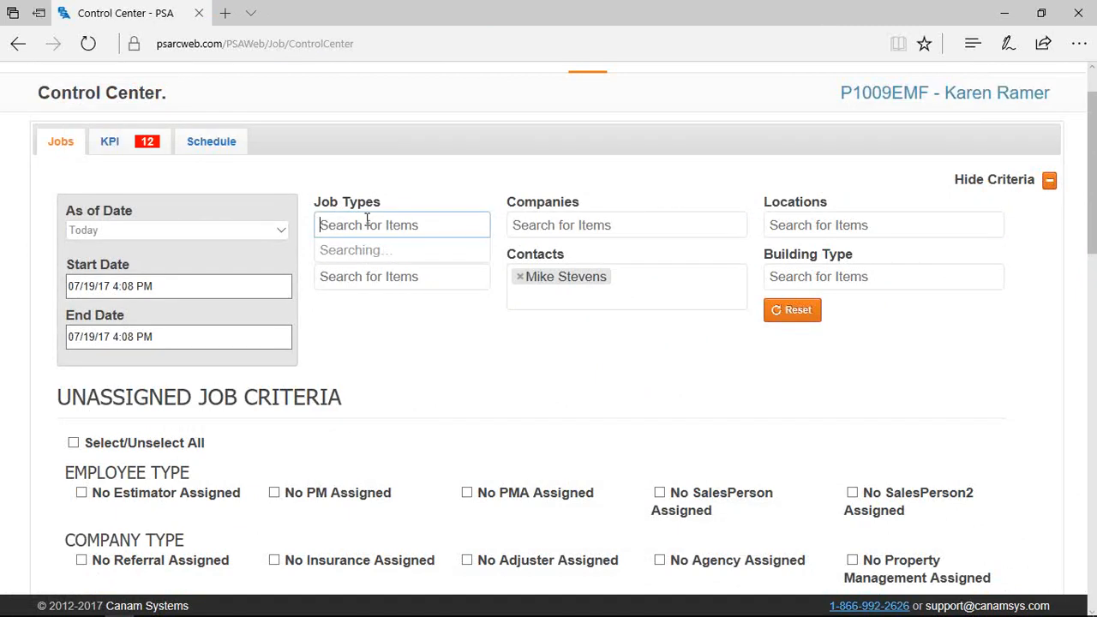
text(fire)
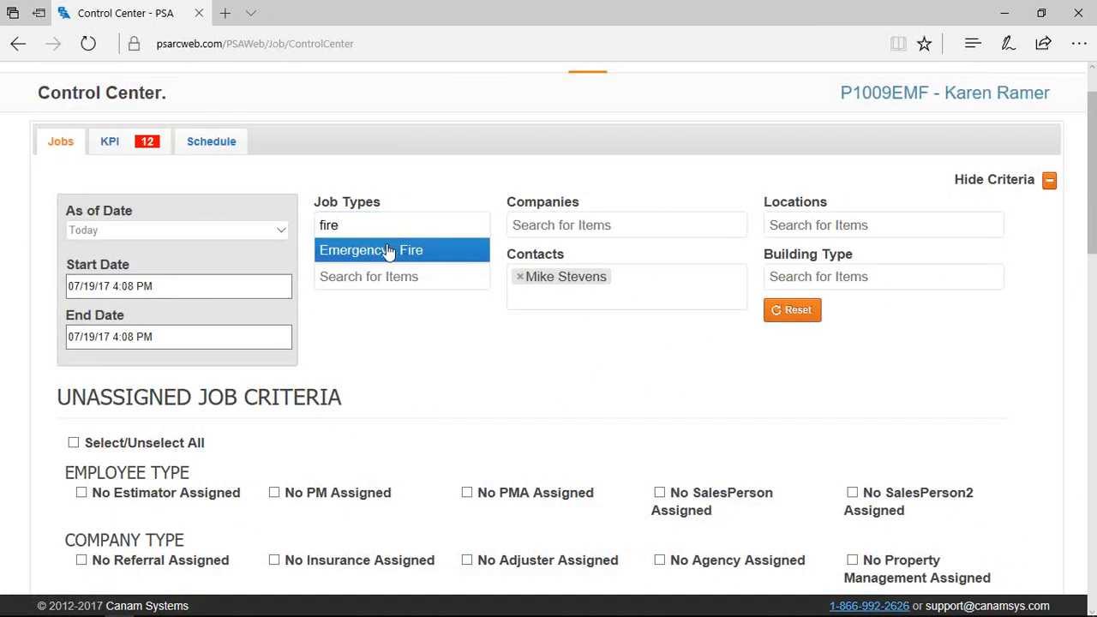
click(386, 248)
text(water)
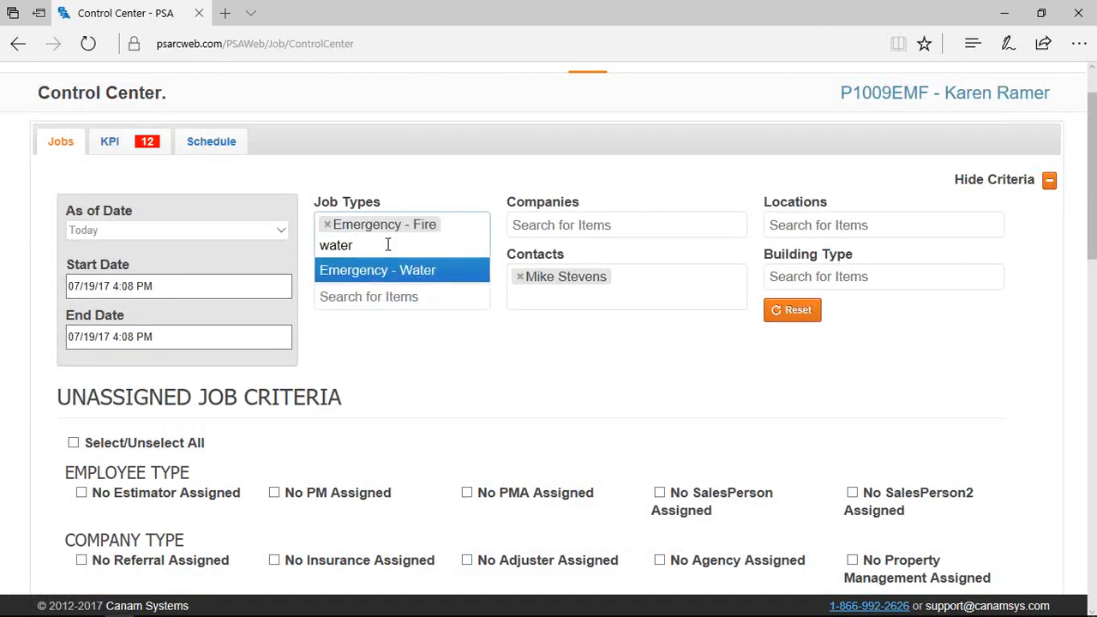
click(384, 273)
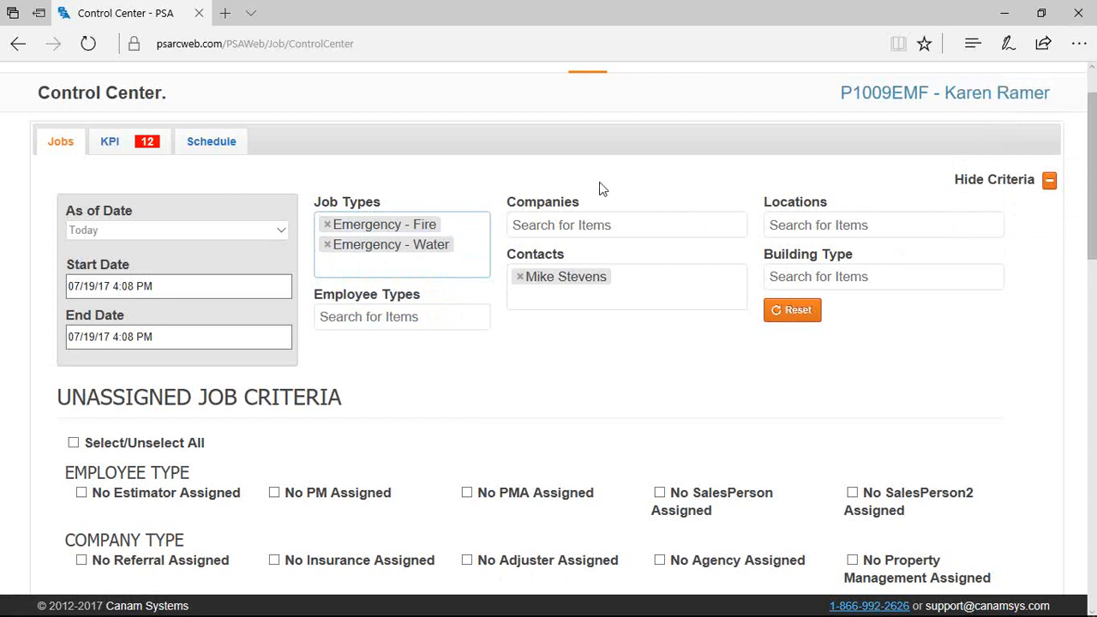
click(643, 182)
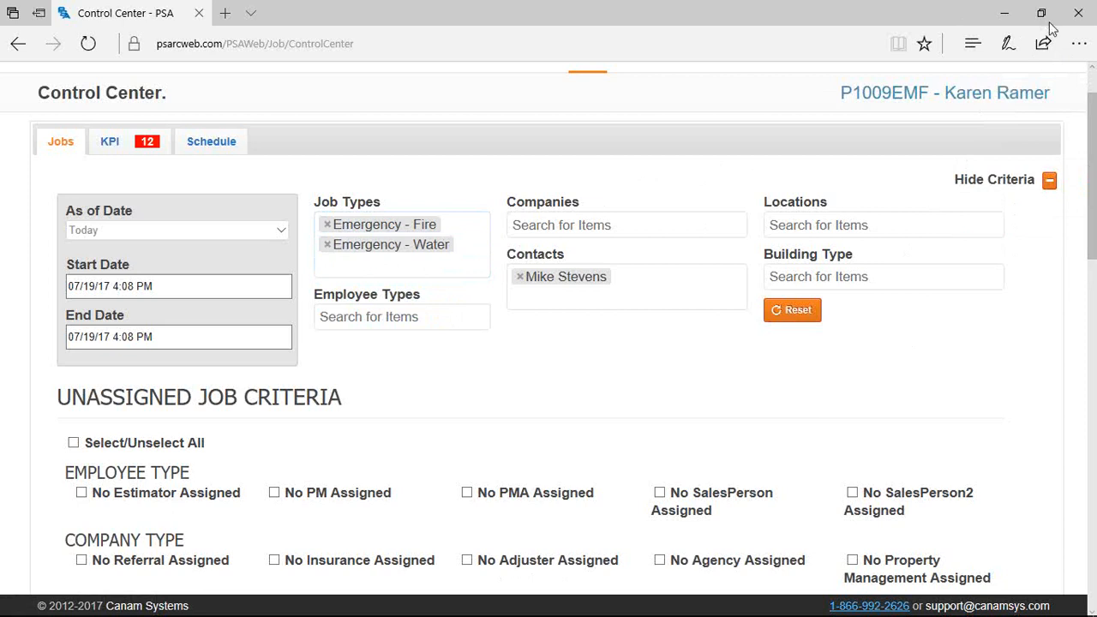
Hide the filter criteria and add revenue figures to the filtered job charts
click(1049, 179)
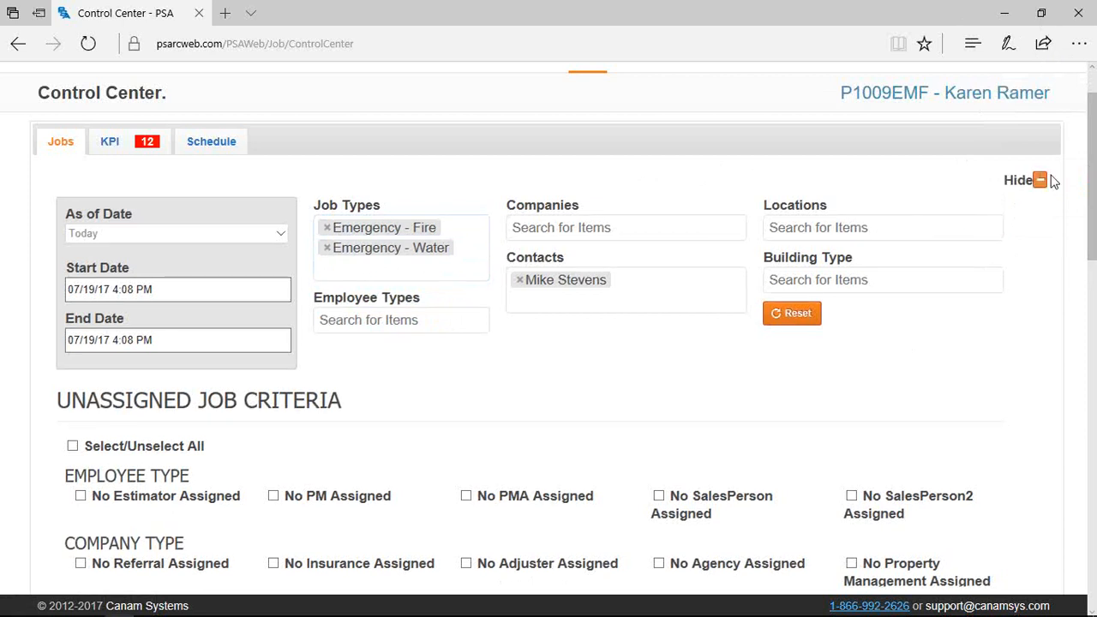
scroll(517, 377, down, 3)
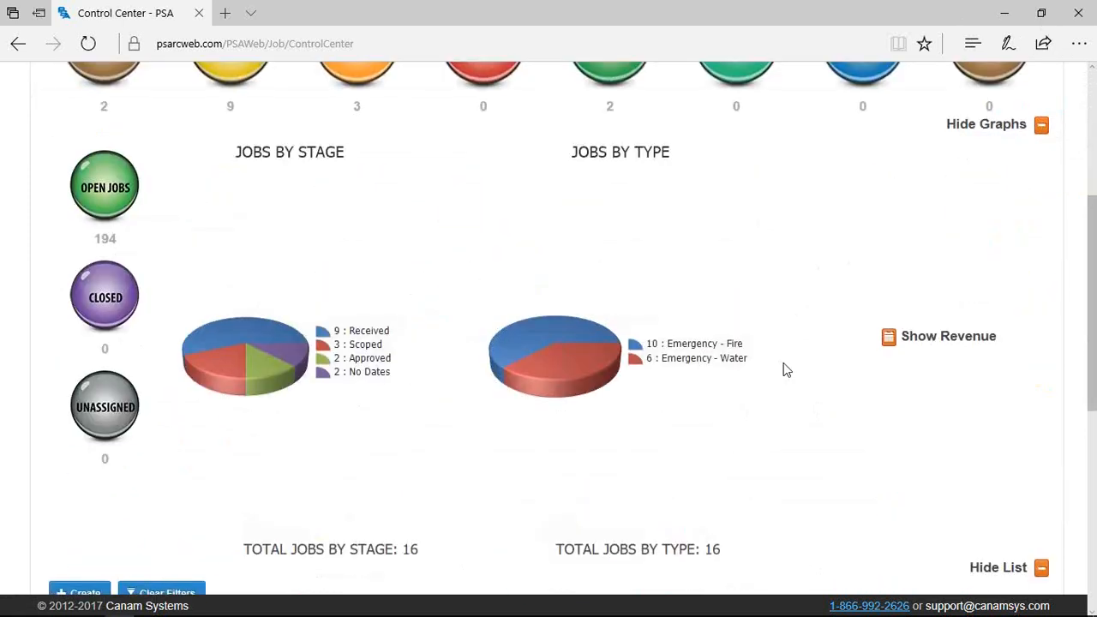
click(890, 338)
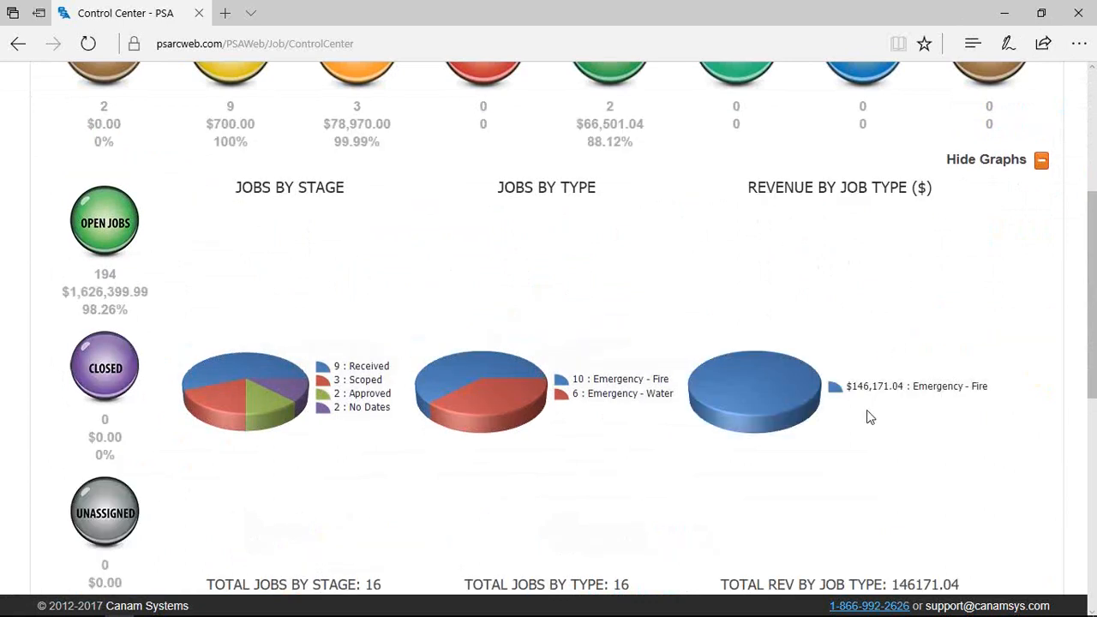
scroll(845, 454, up, 2)
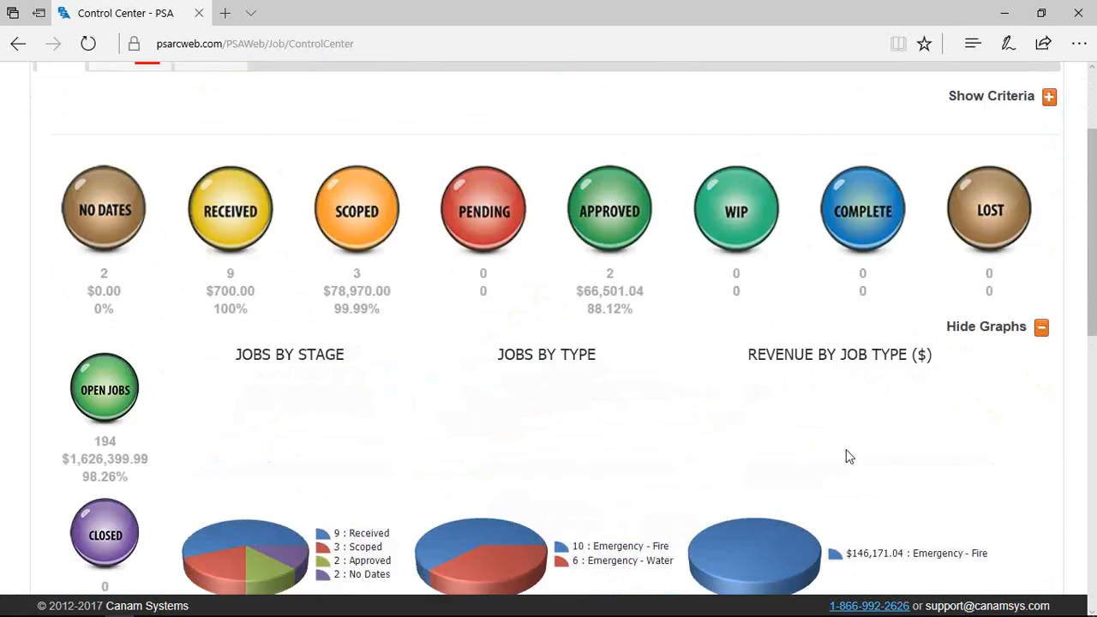
Filter to Approved jobs, listing P-0640EMF and P1009EMF among the 16 filtered jobs
click(612, 210)
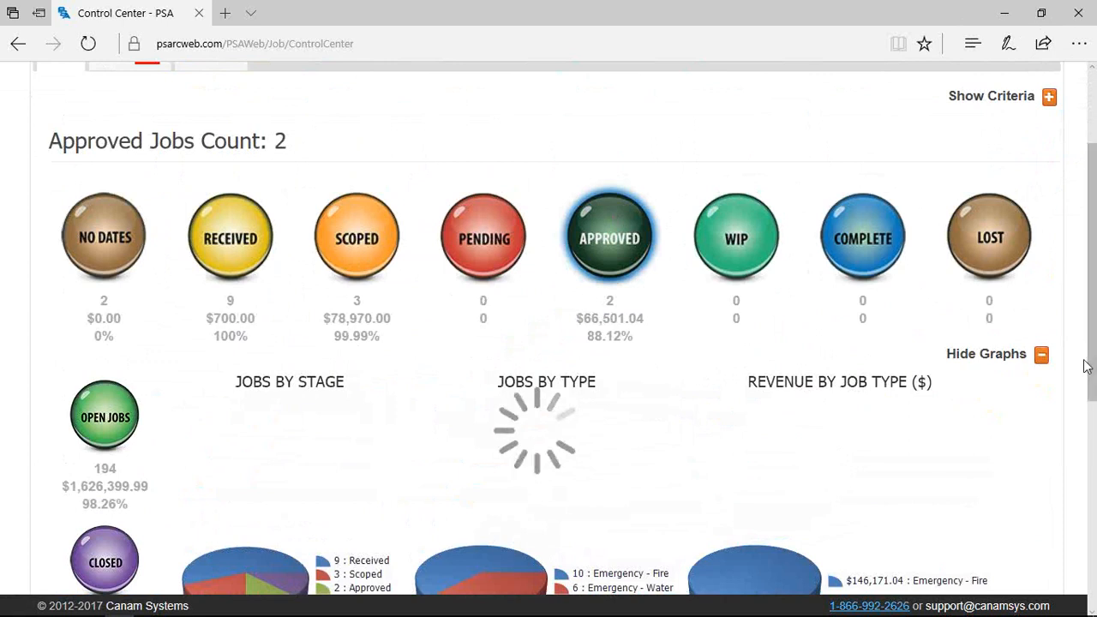
scroll(1087, 367, down, 2)
scroll(1087, 366, down, 1)
scroll(1037, 379, down, 3)
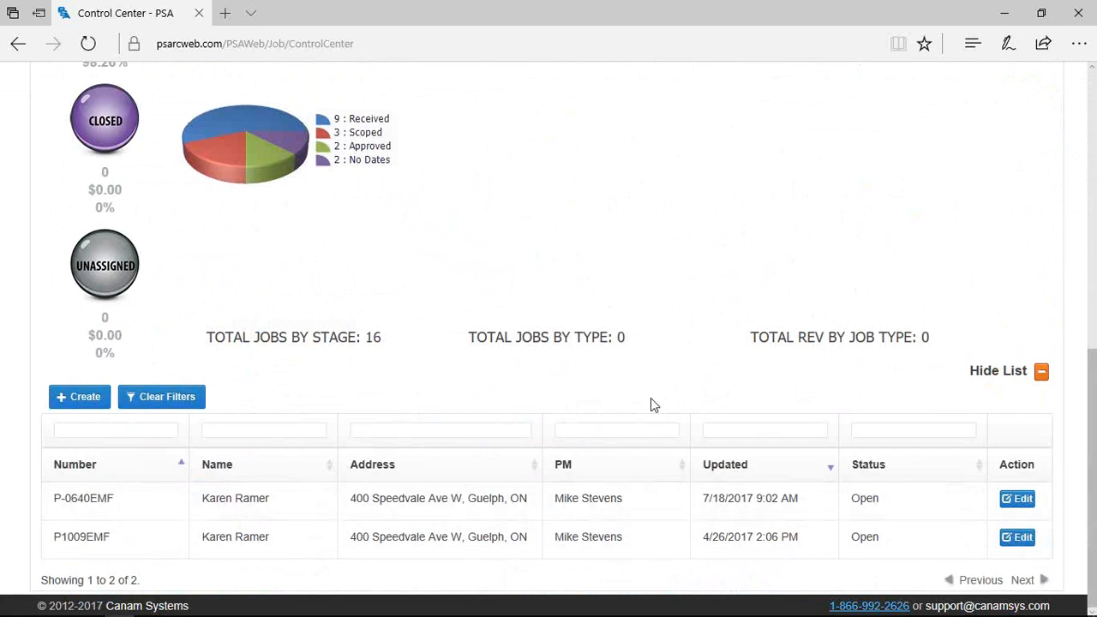
Show unassigned jobs (count 0) and review the Emergency - Fire and Water criteria
click(105, 267)
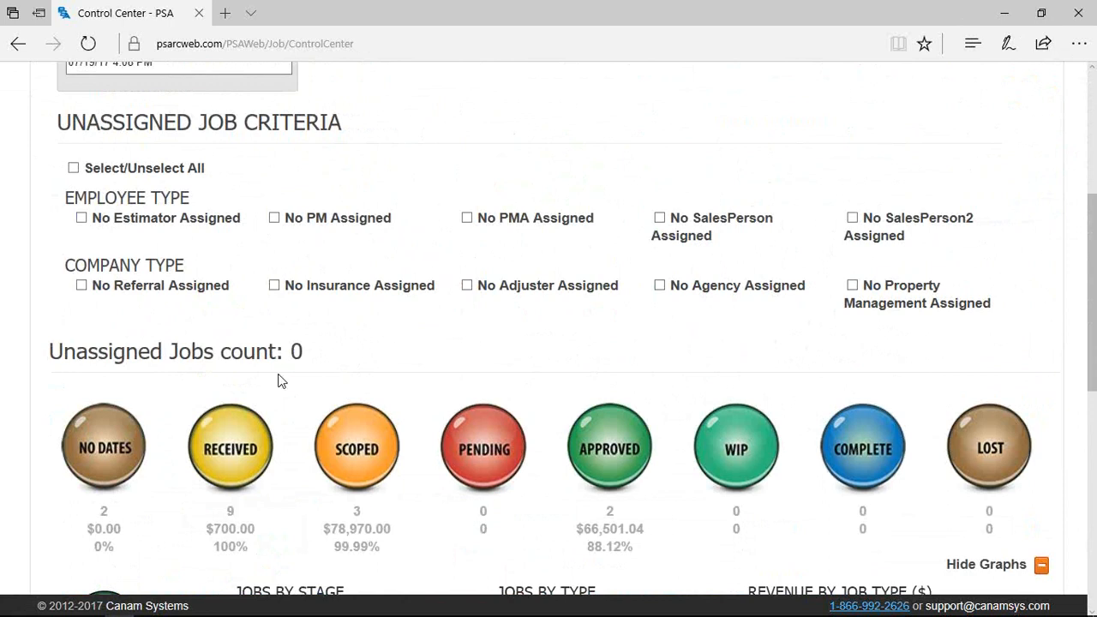
scroll(436, 295, up, 4)
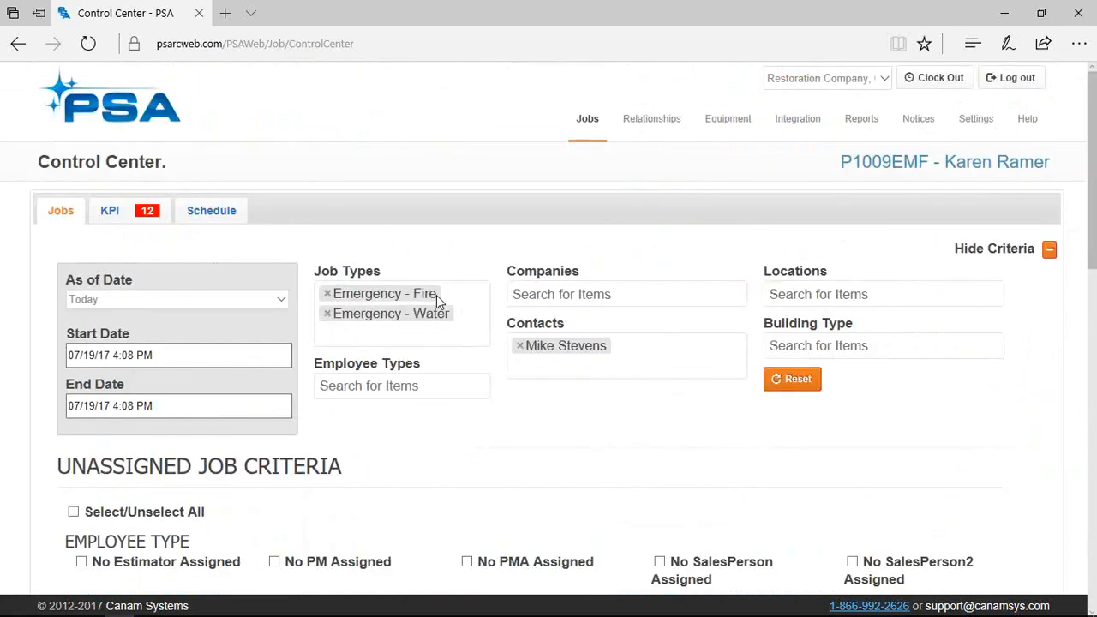
Load the KPI grid of Contact Customer tasks for new losses
click(127, 216)
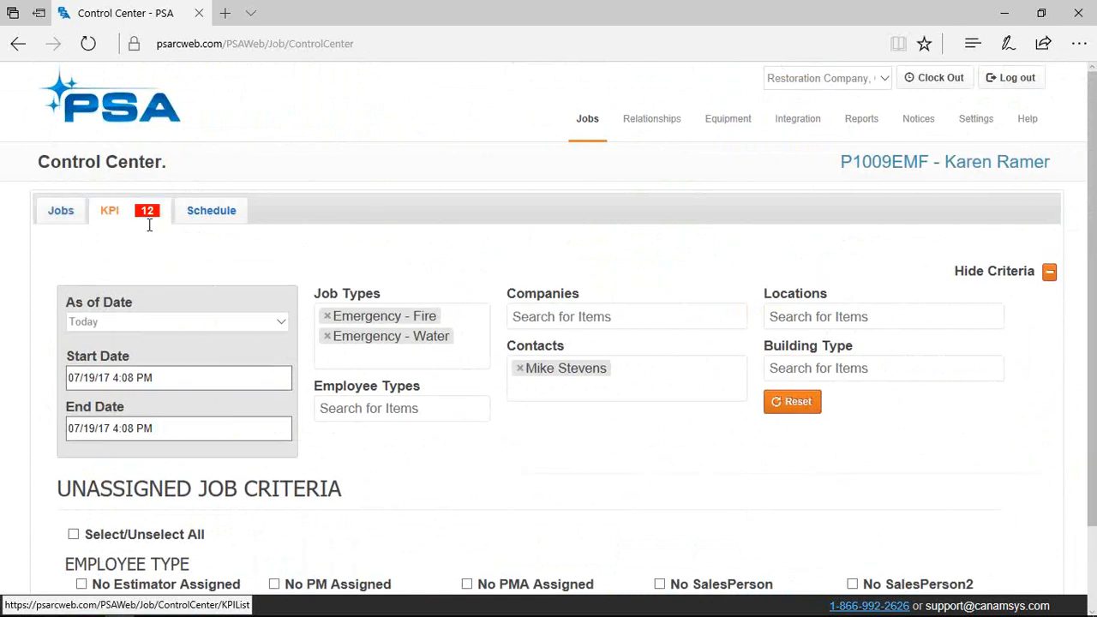
click(62, 214)
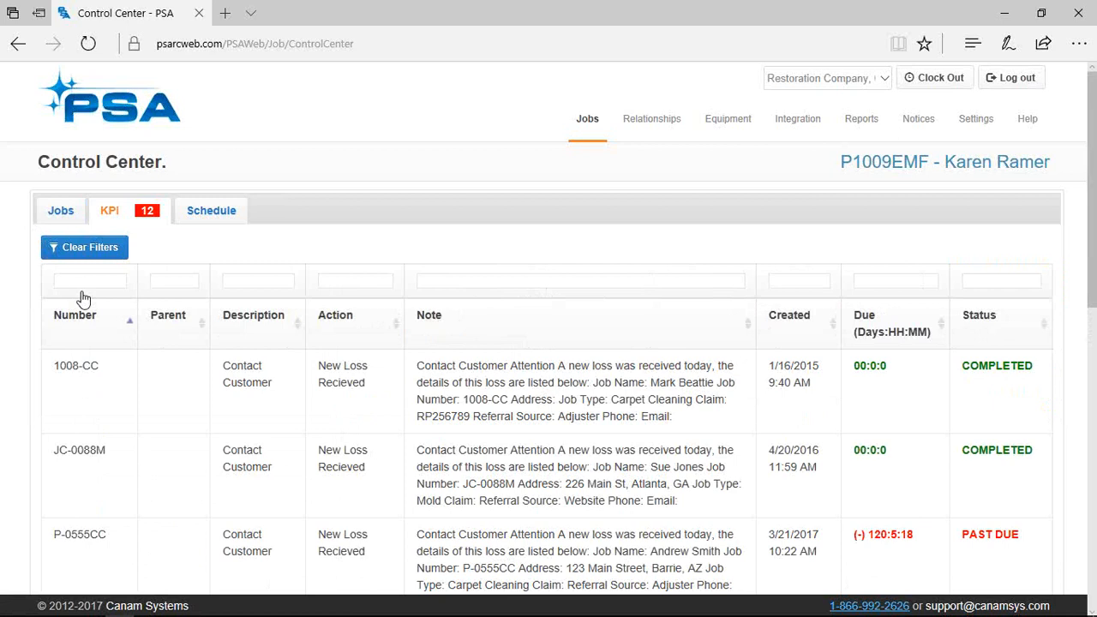
click(977, 129)
Open Settings > Company Settings in a second tab, view it, then return to the KPI list
right_click(990, 283)
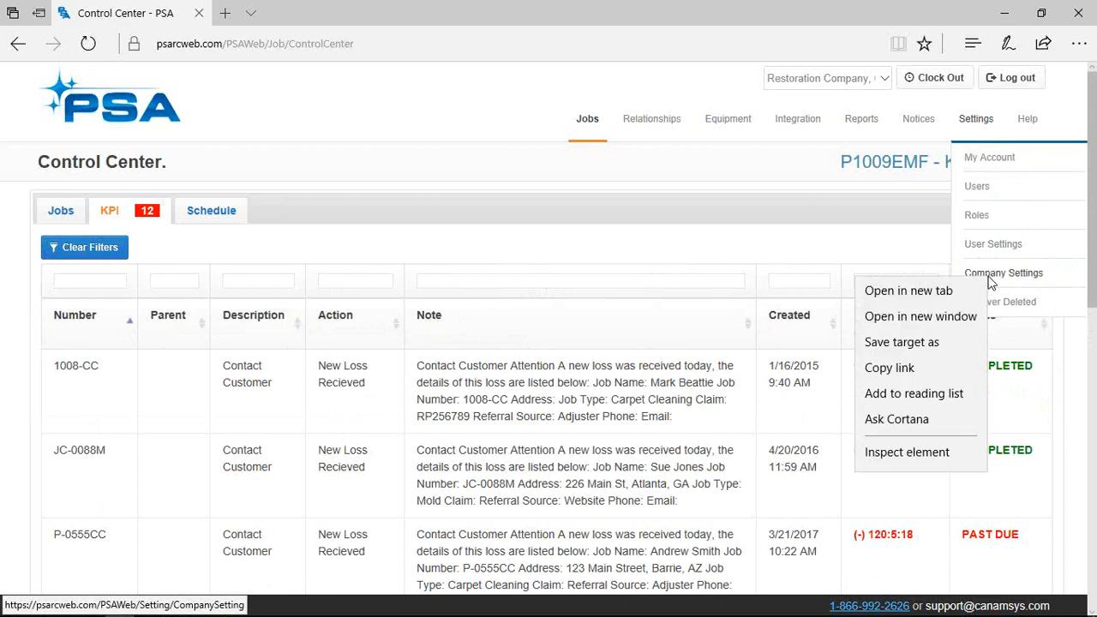
click(948, 293)
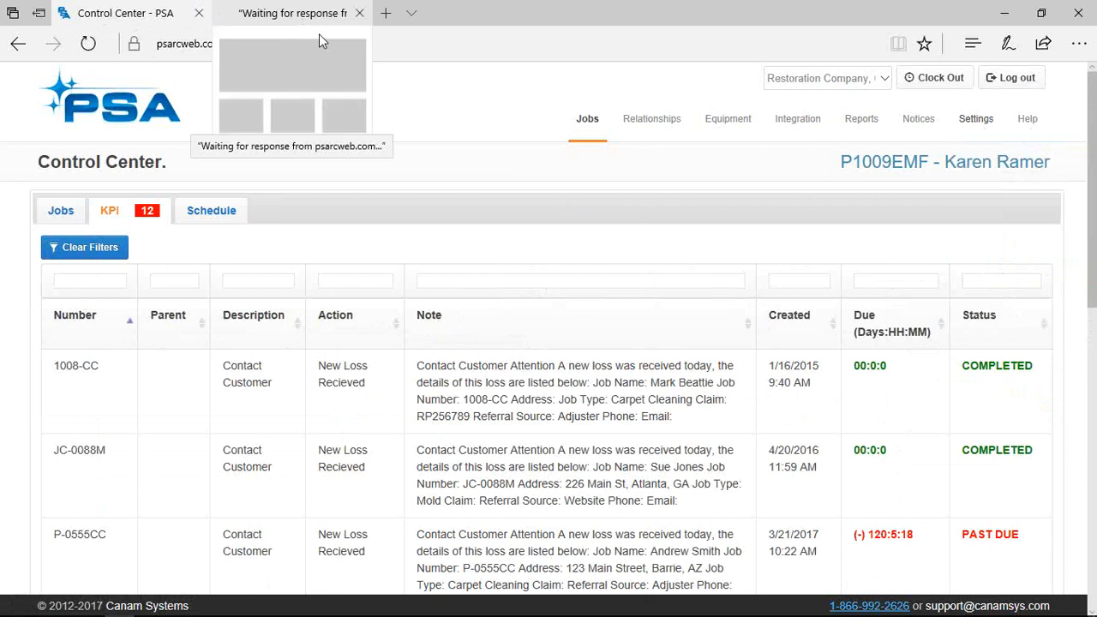
click(262, 12)
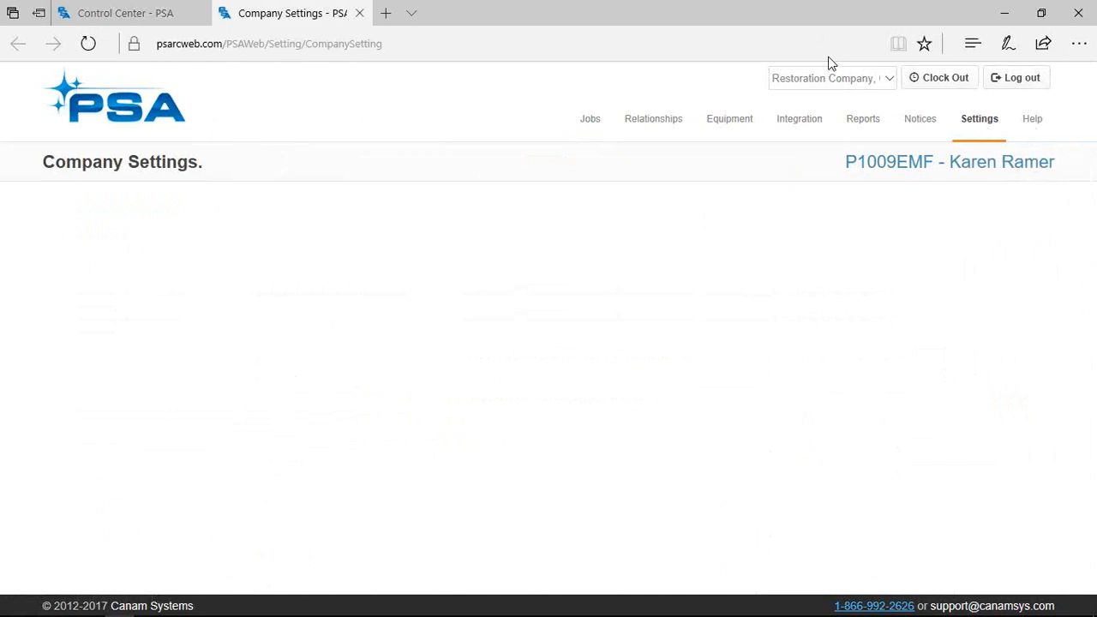
key(ctrl+shift+Tab)
scroll(443, 346, down, 1)
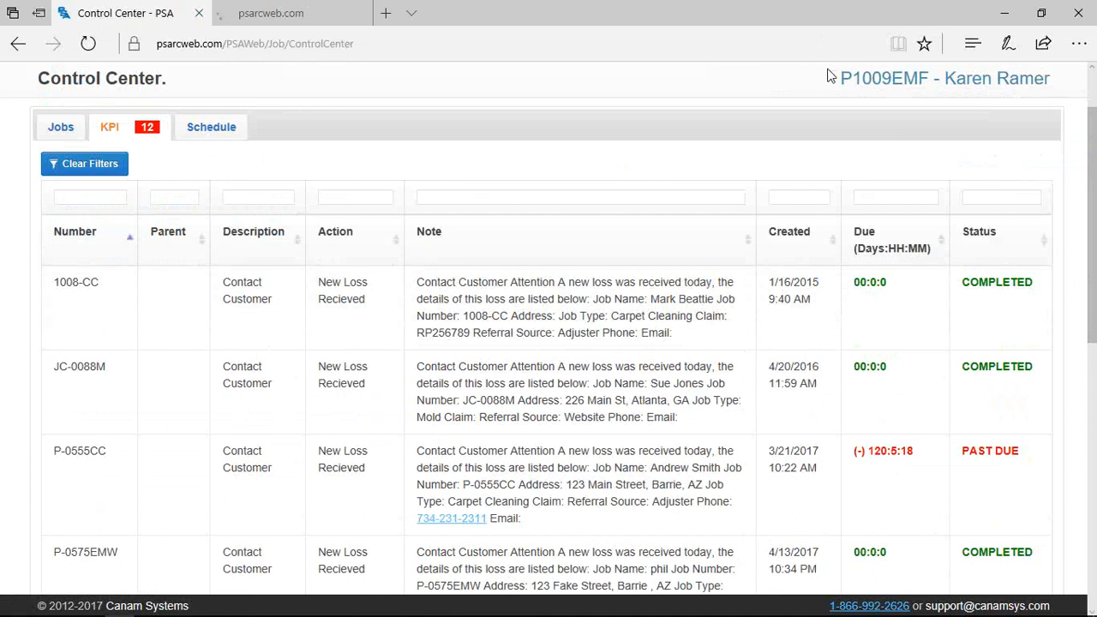
scroll(829, 73, up, 1)
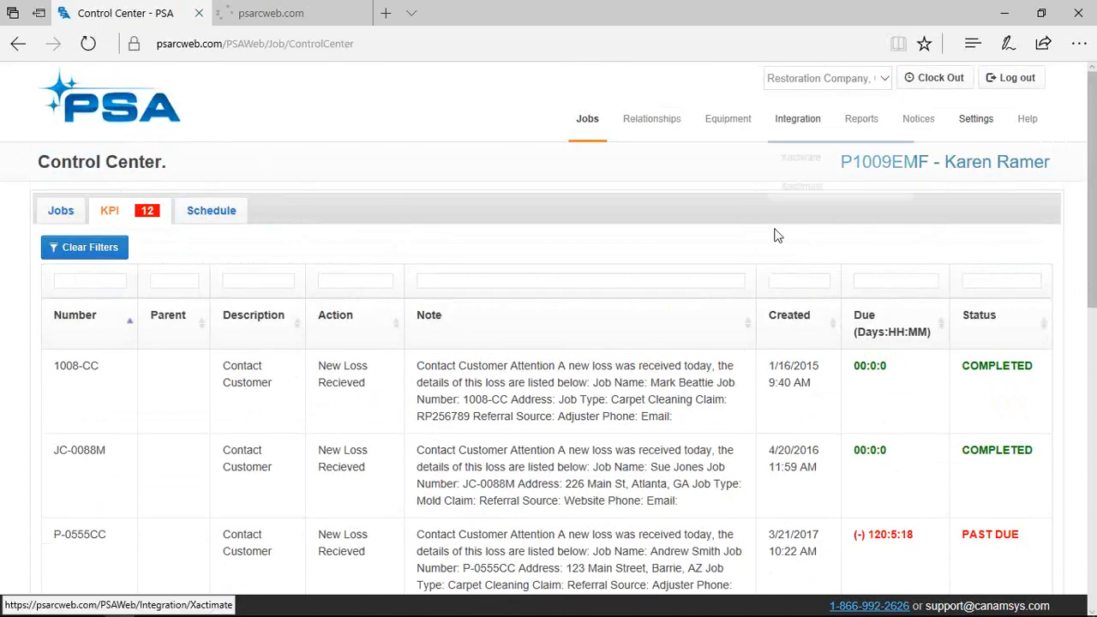
scroll(517, 413, down, 1)
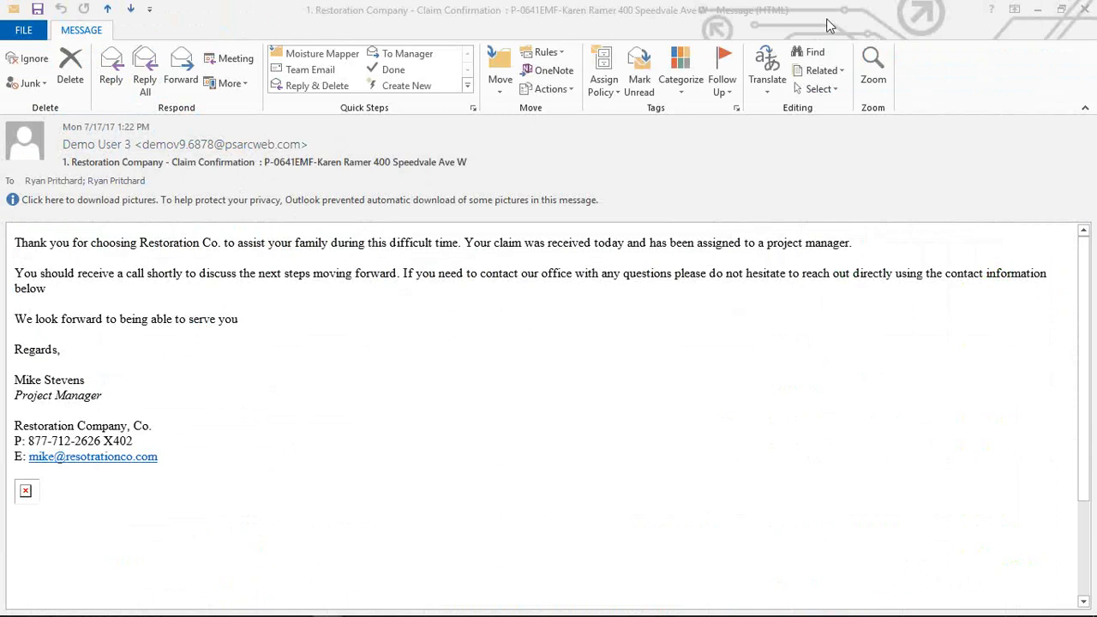
Close the claim confirmation message and bring the 'PAST DUE: New Loss Recieved' email forward
click(1086, 10)
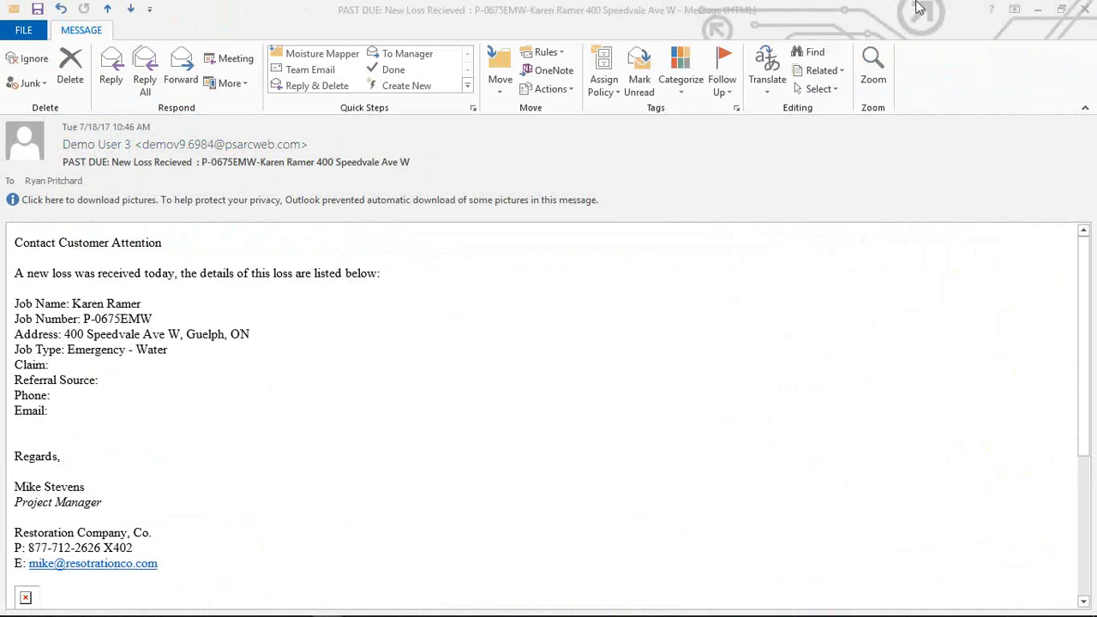
click(108, 153)
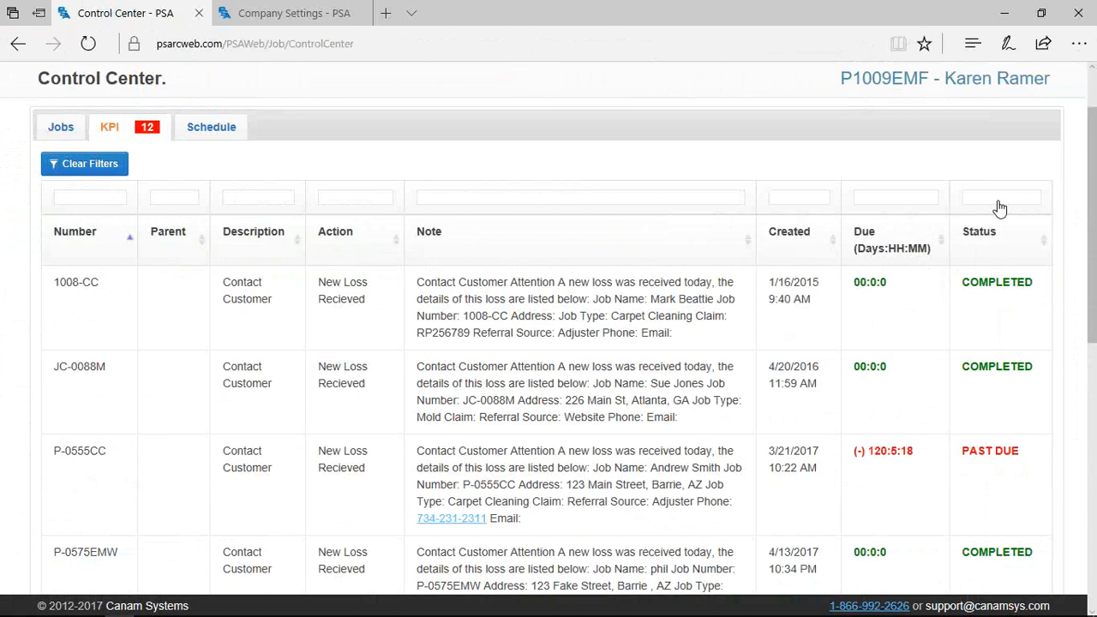
Filter the KPI list's Status column with 'PAS' to show past-due items
click(999, 199)
text(PAS)
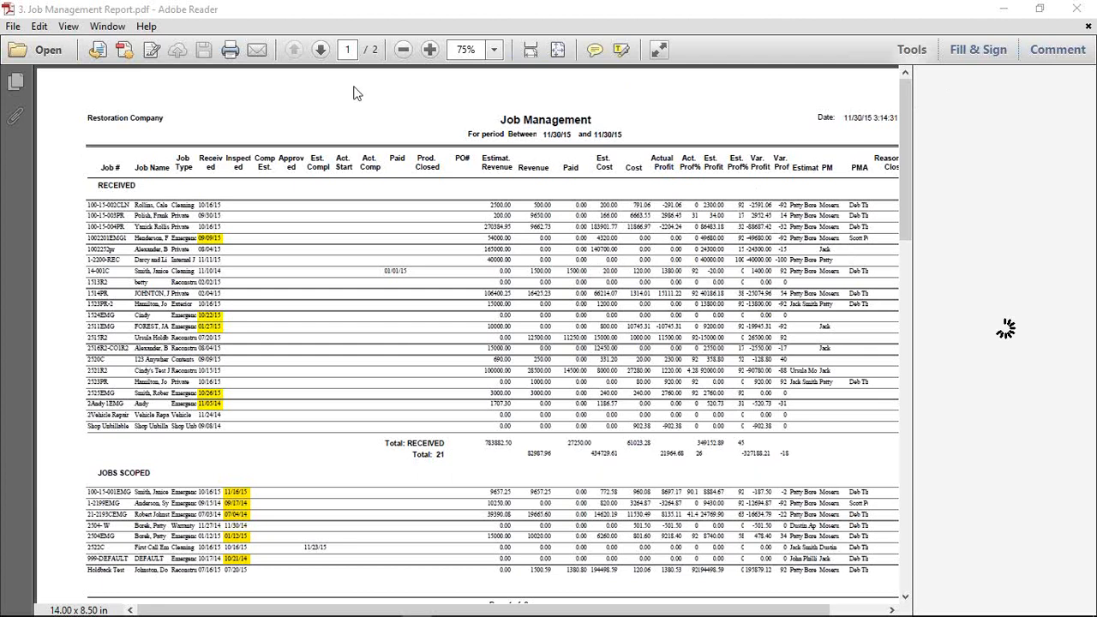
Zoom the Job Management report to 125% and back to 100%, clearing a stray selection
click(430, 50)
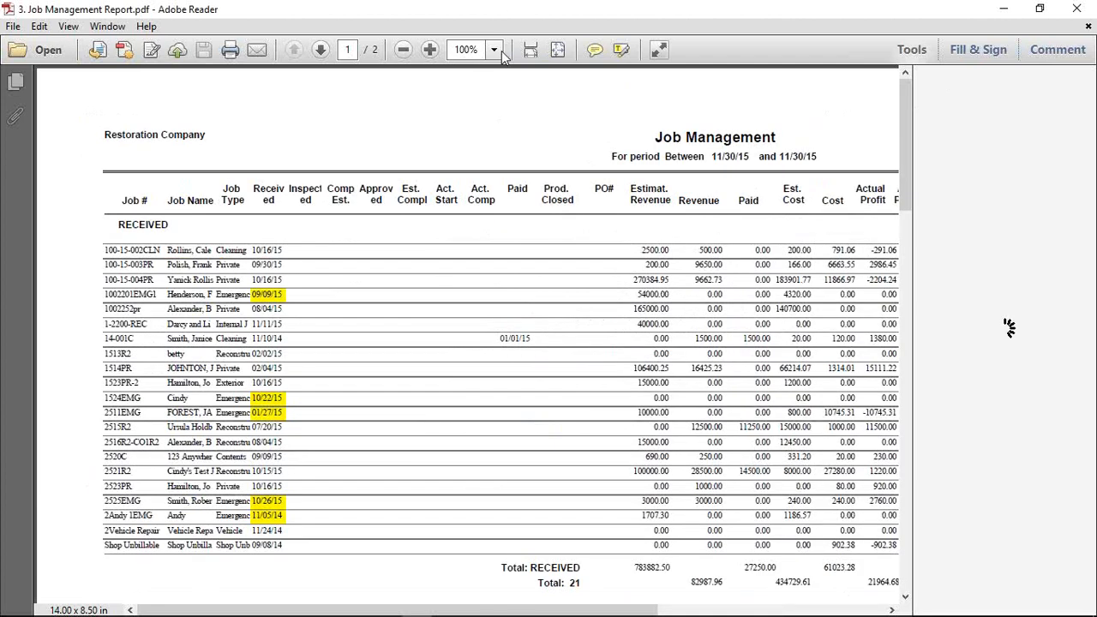
click(430, 50)
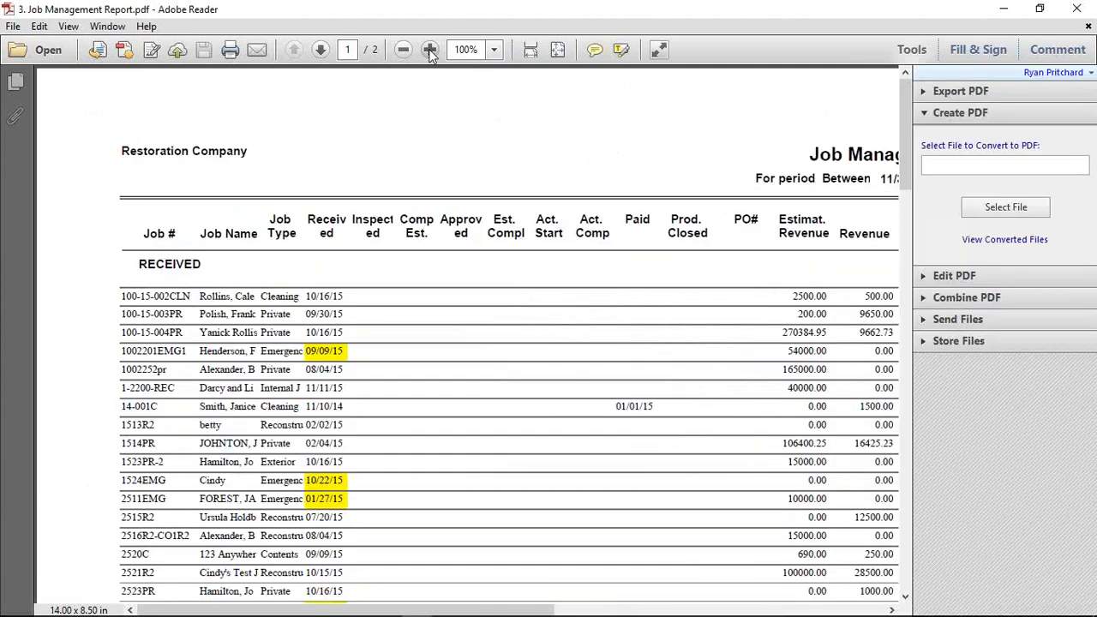
scroll(291, 268, down, 1)
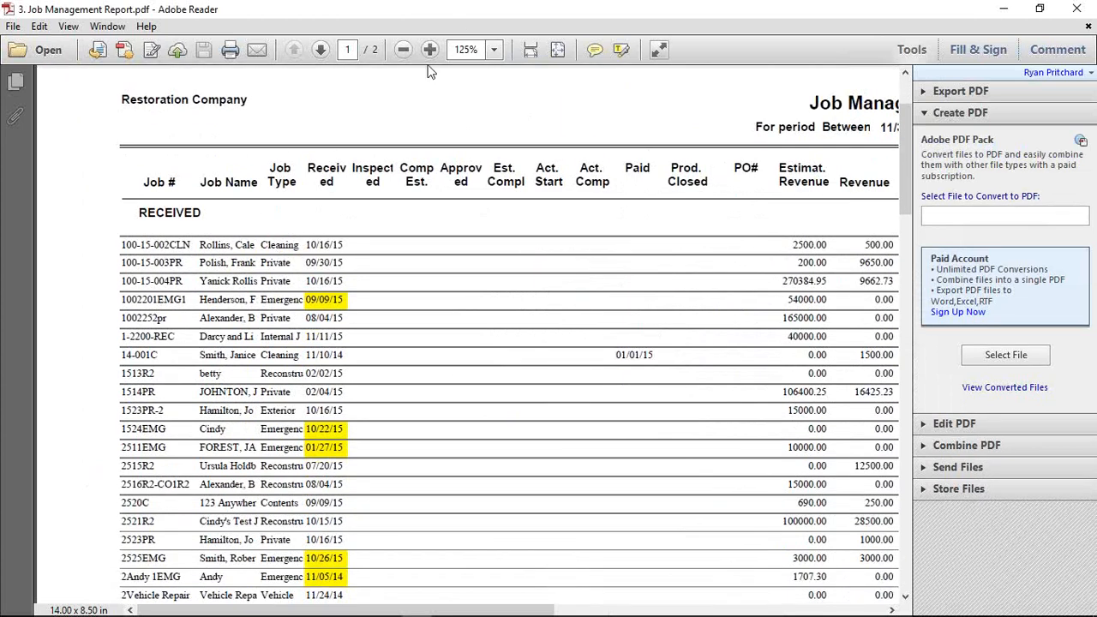
click(402, 50)
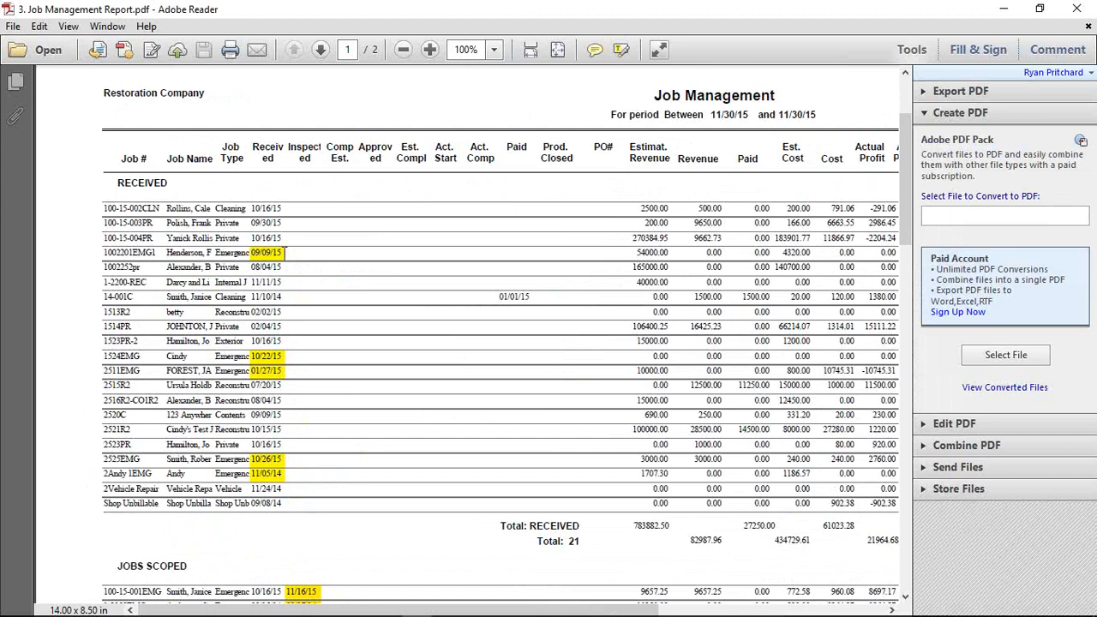
drag(284, 253, 253, 268)
click(262, 254)
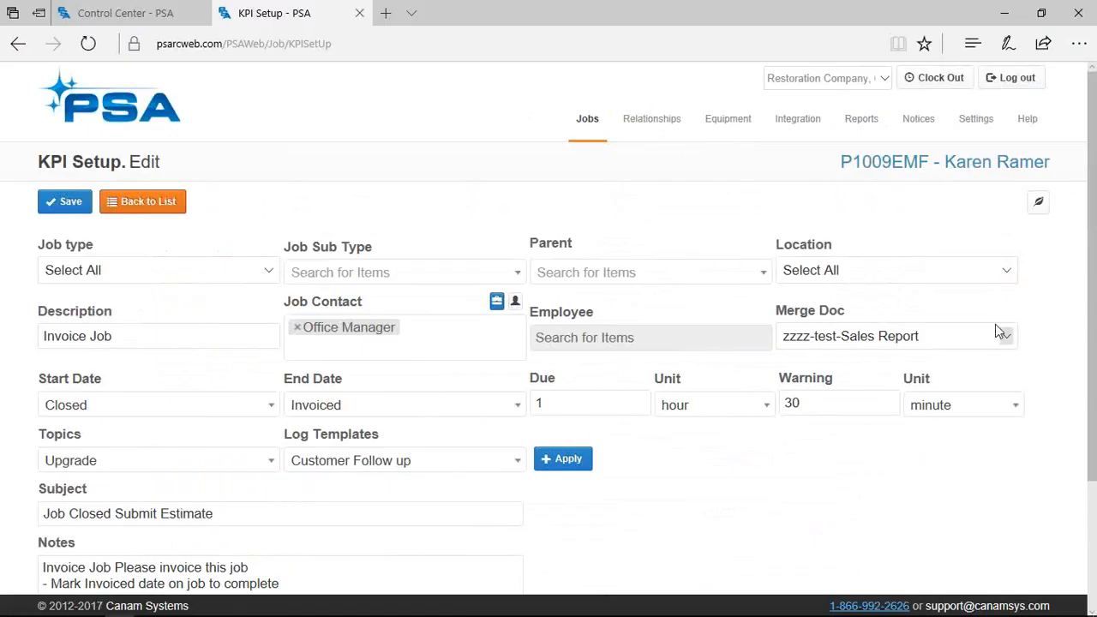
click(995, 324)
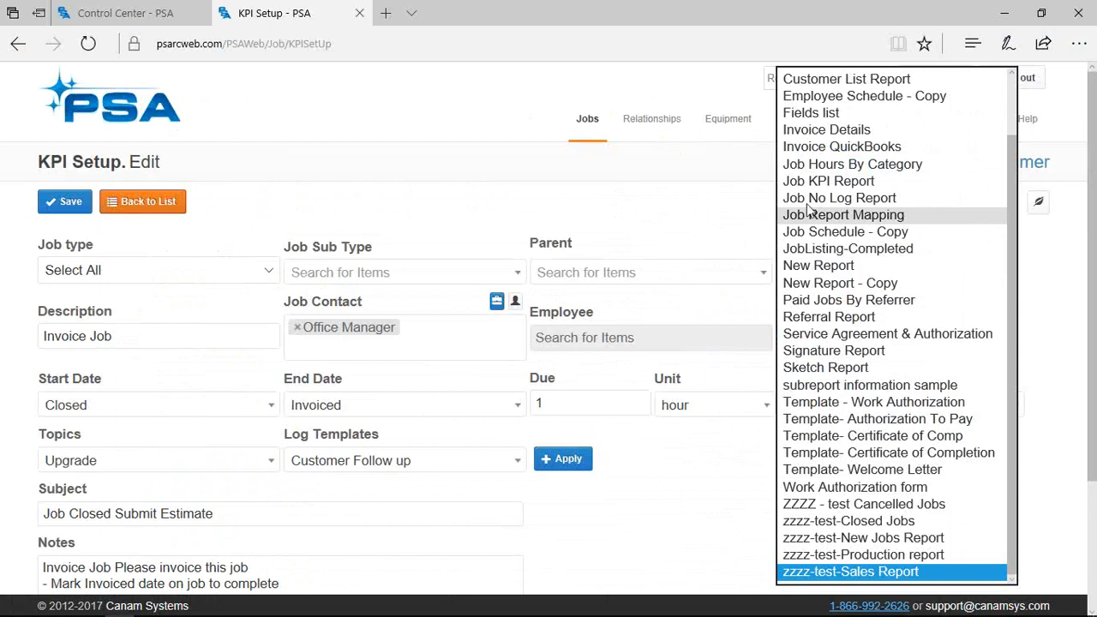
click(526, 196)
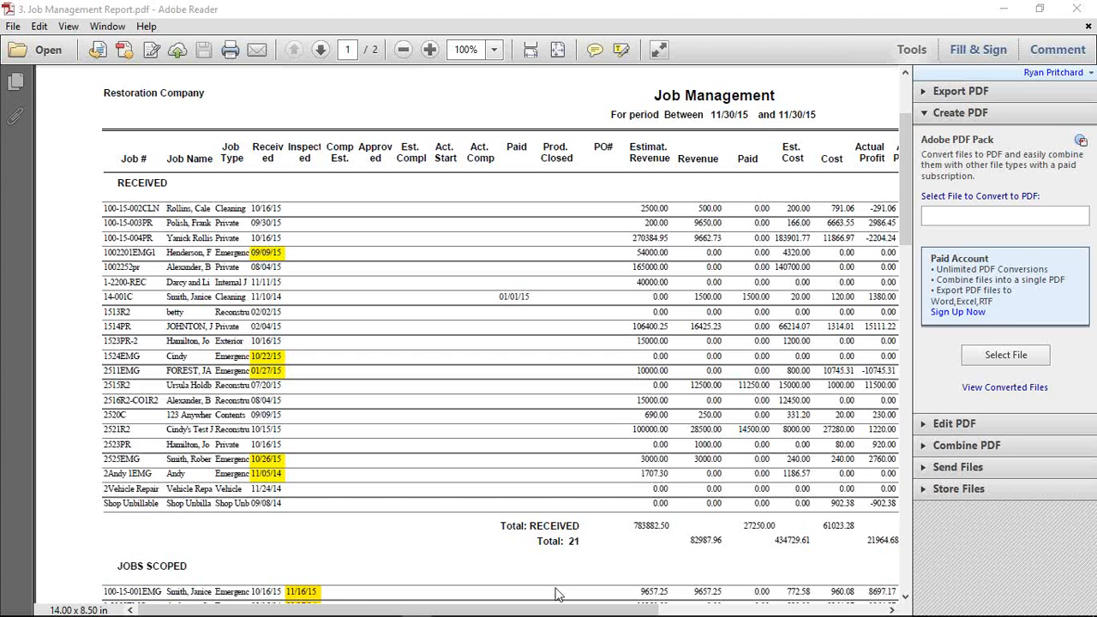
drag(538, 611, 708, 611)
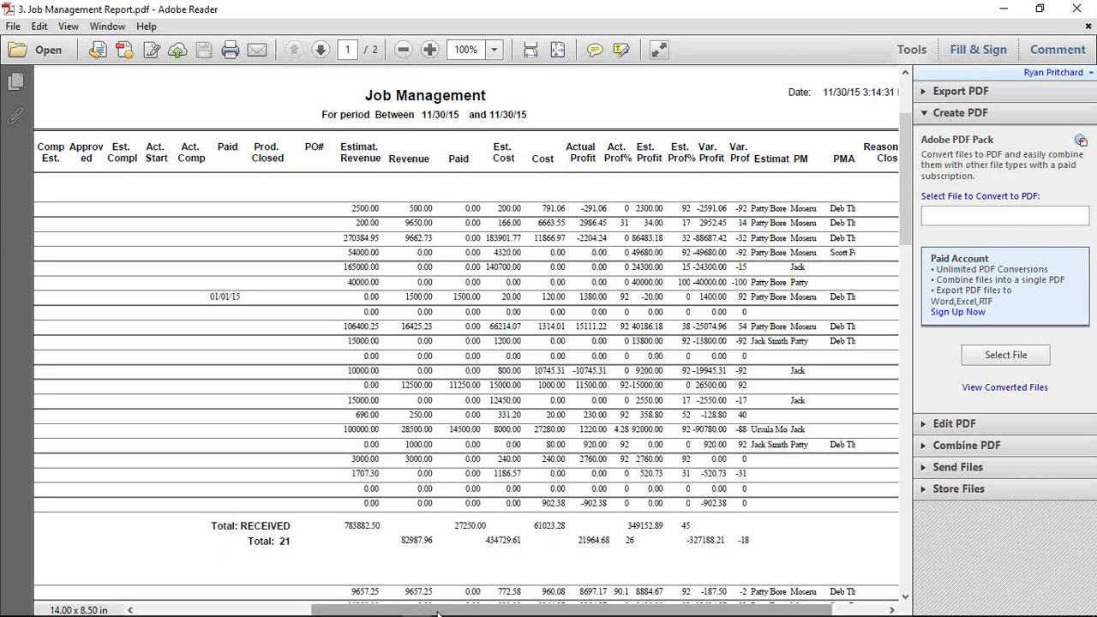
drag(438, 614, 298, 614)
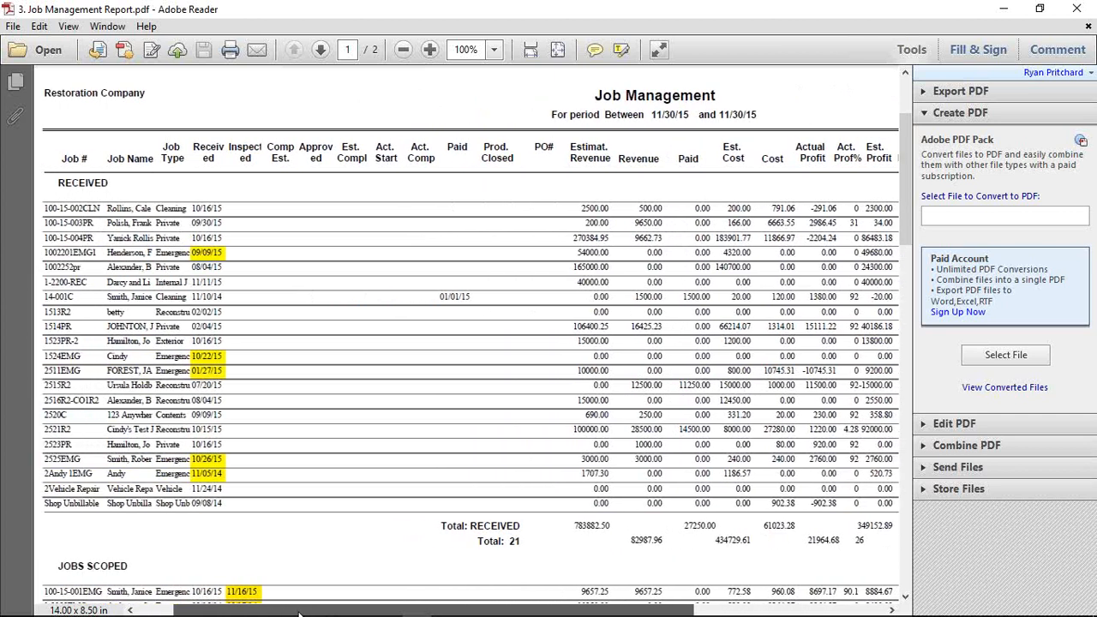
mouse_move(297, 605)
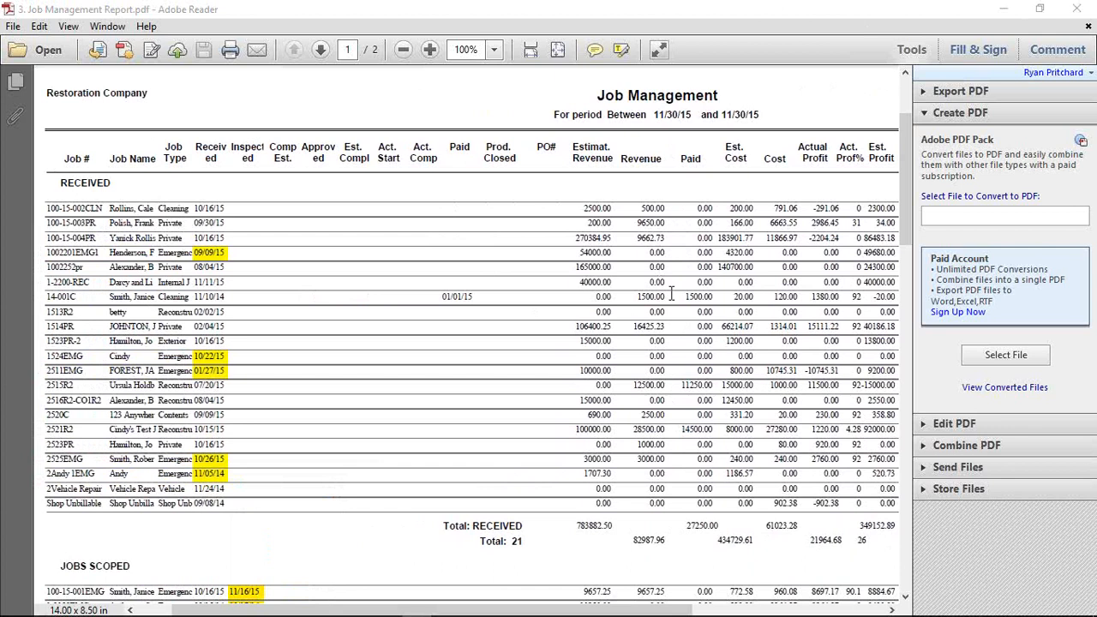
drag(561, 614, 705, 614)
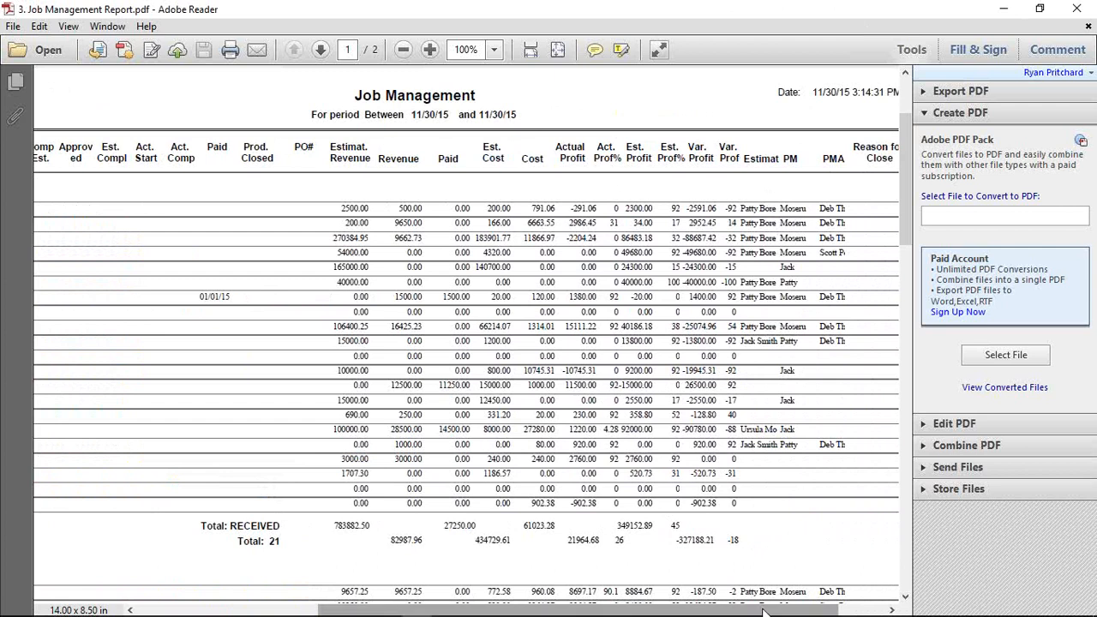
drag(768, 612, 815, 613)
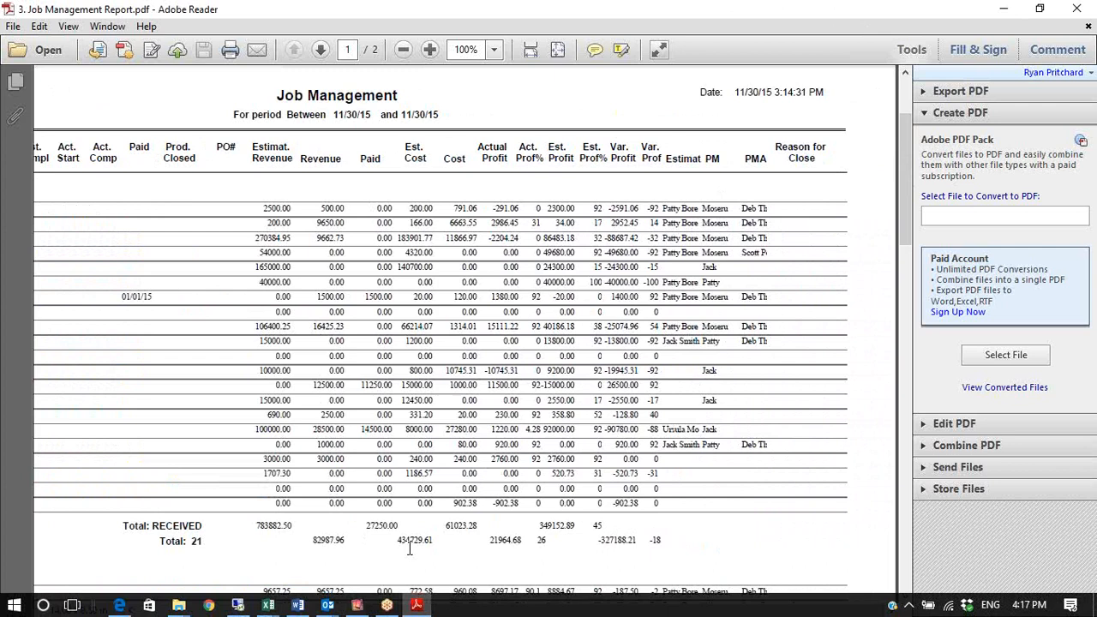
drag(403, 611, 177, 610)
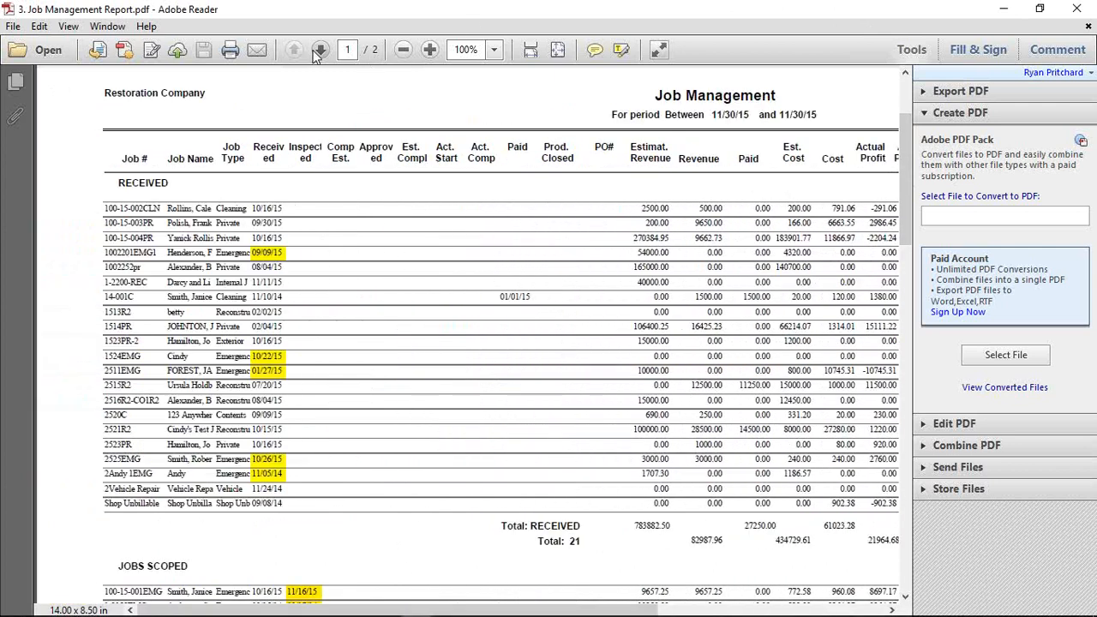
Go to page 2 of the report showing the Jobs Pending and WIP sections
click(320, 50)
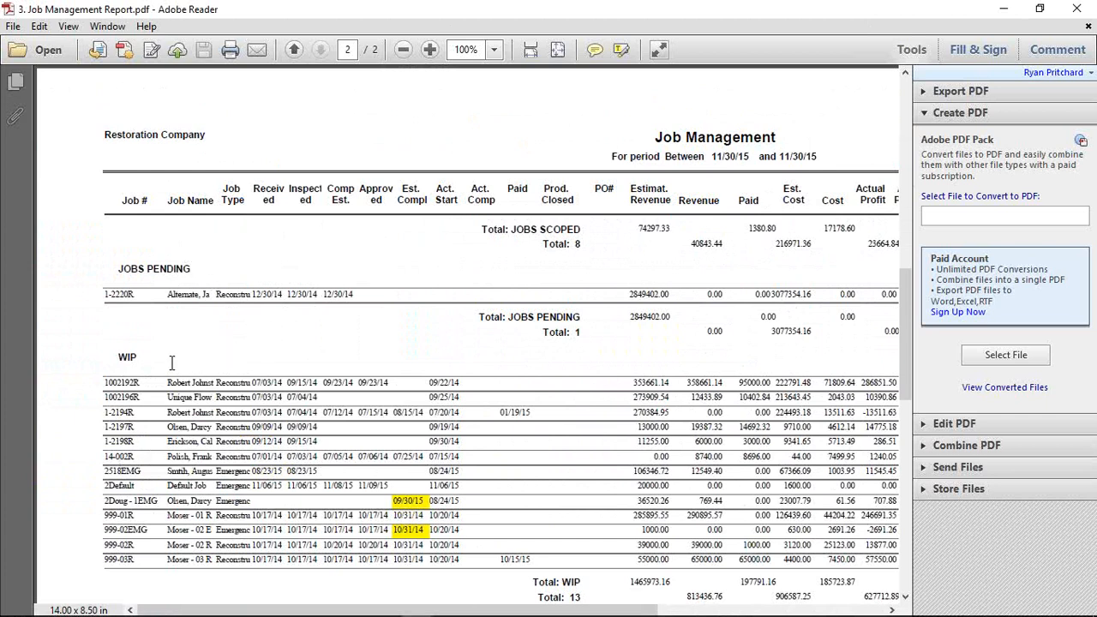
scroll(234, 322, down, 2)
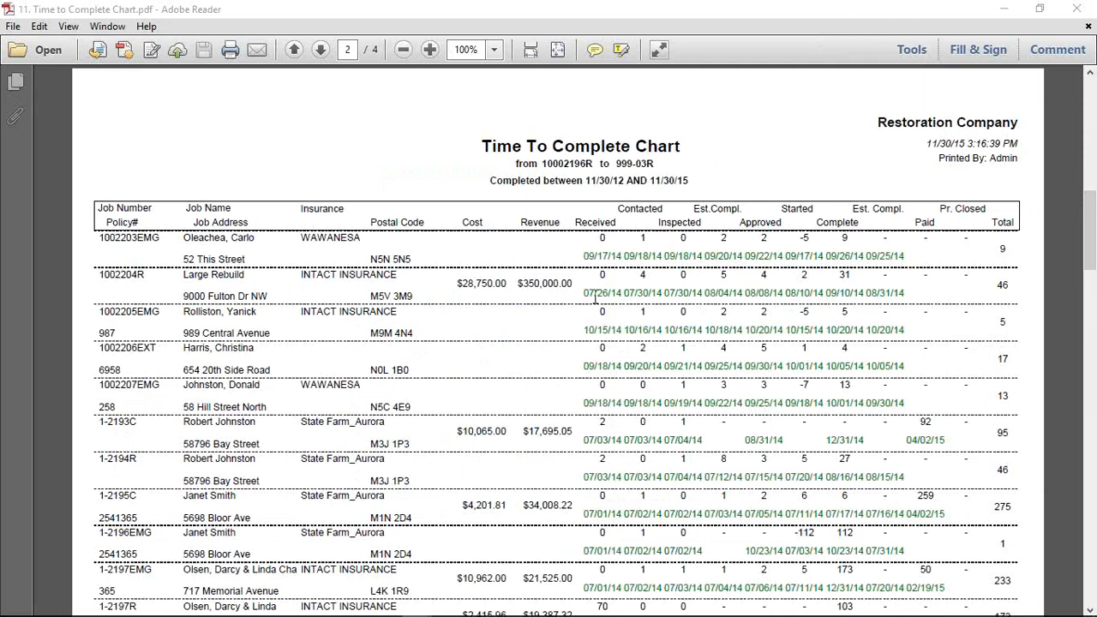
Scroll down through the open PDF report
scroll(922, 411, down, 3)
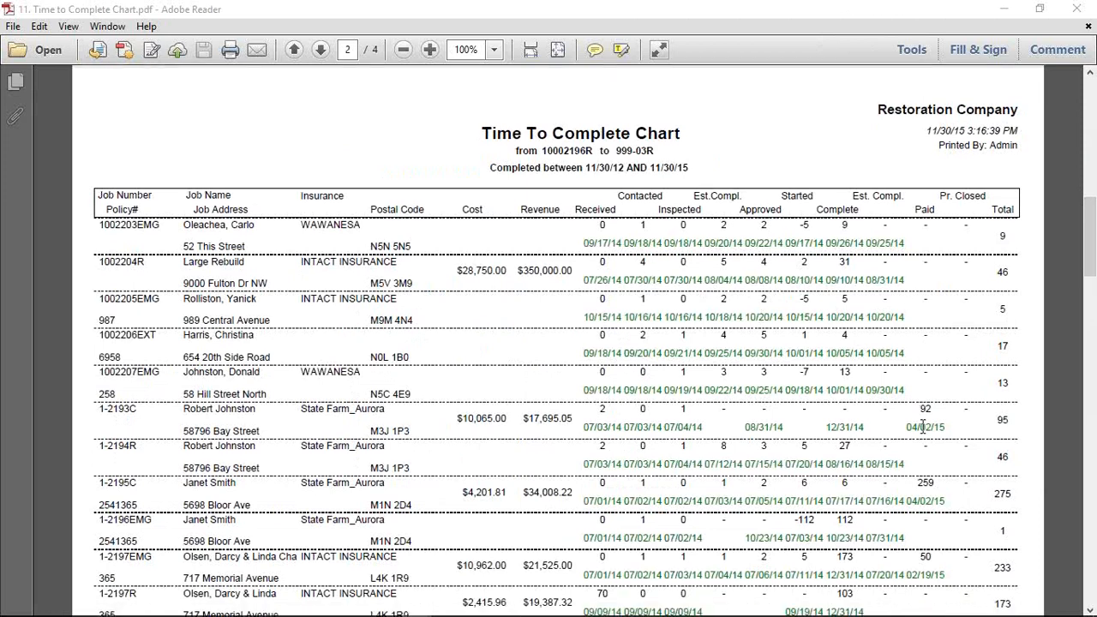
scroll(922, 455, down, 1)
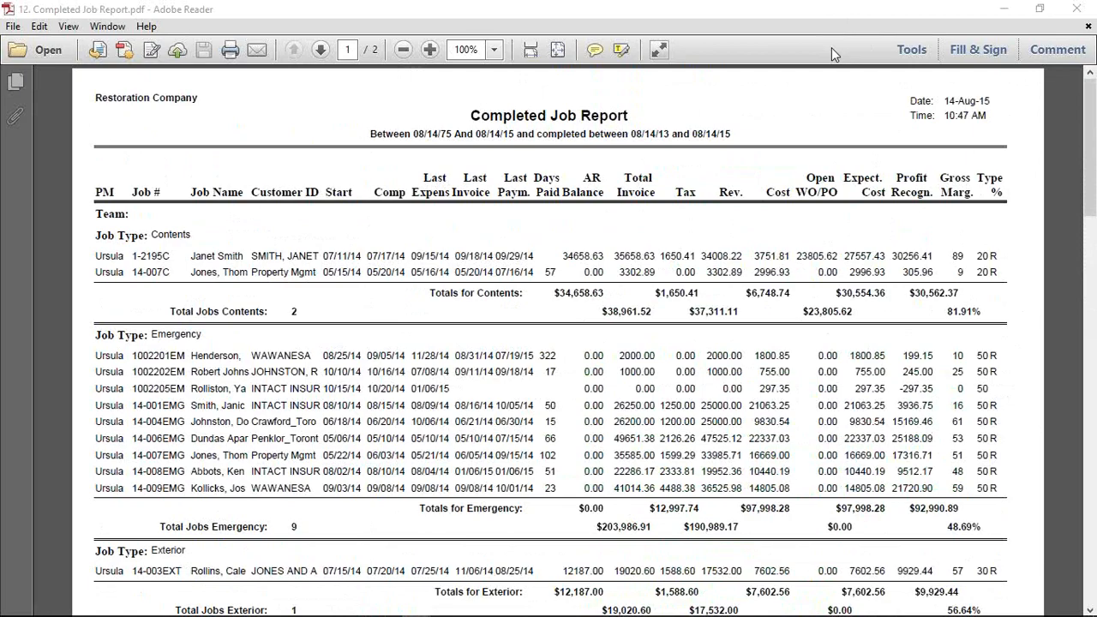
Switch from Adobe Reader to the next window with Alt+Tab
key(alt+Tab)
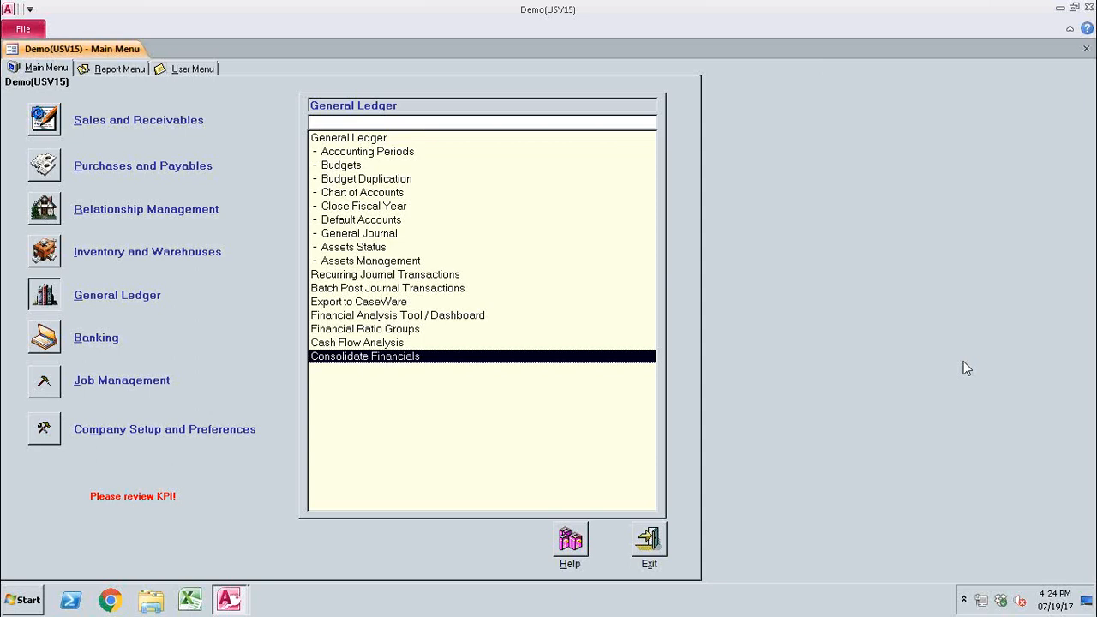
Bring up the remote PSA desktop session to view the General Ledger list on the Main Menu
mouse_move(825, 4)
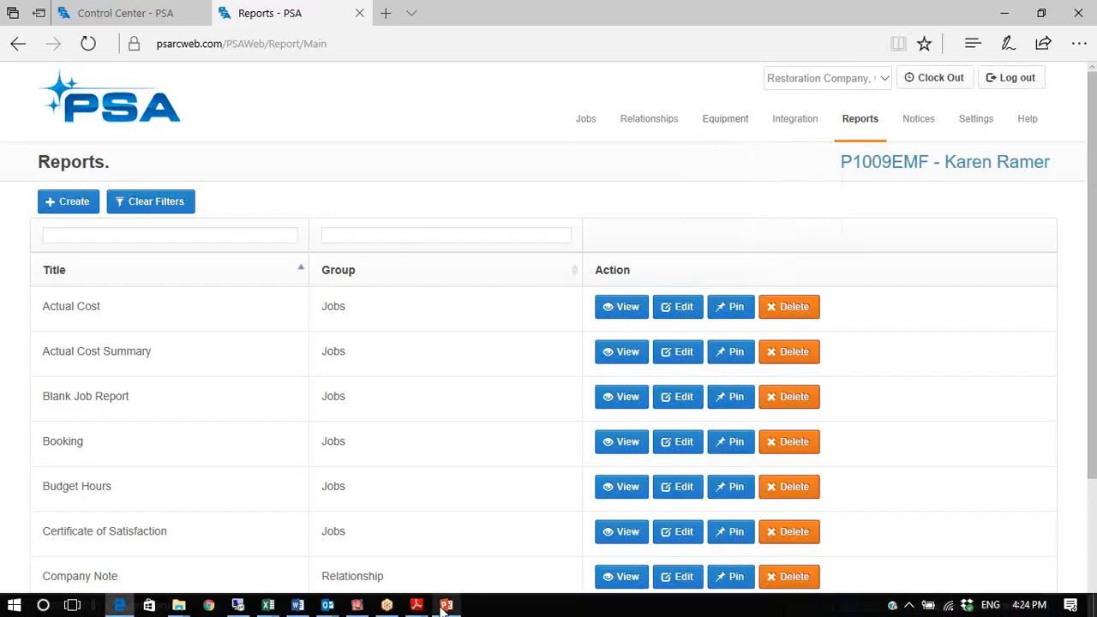
Open the PSA Structure Breakdown.pptx presentation in PowerPoint
click(444, 606)
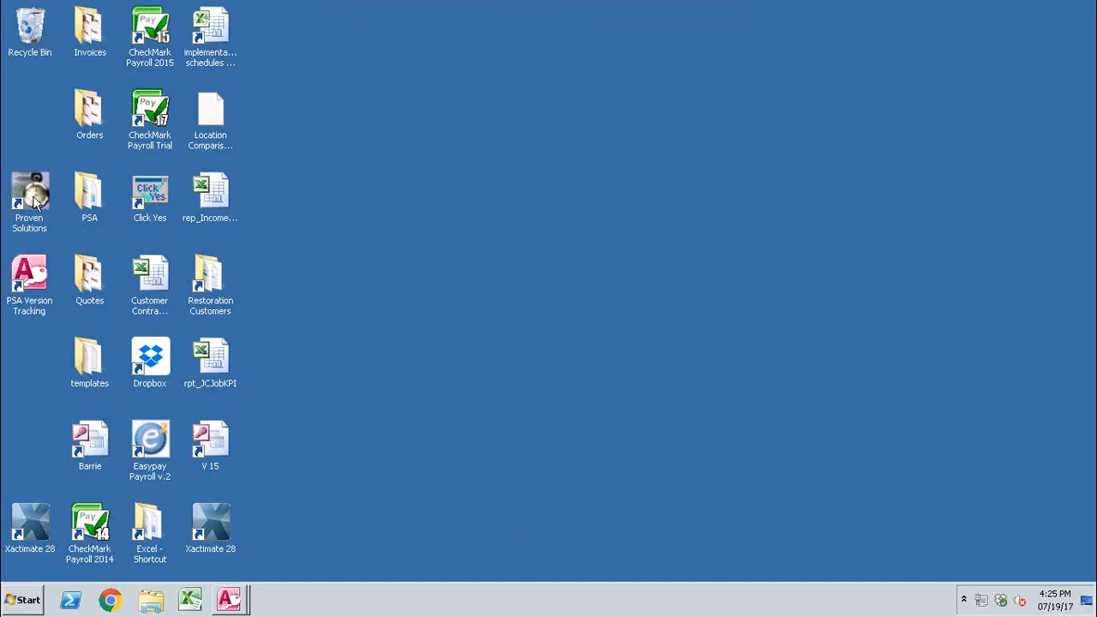
Launch Proven Solutions Update from the desktop to list its databases
double_click(29, 195)
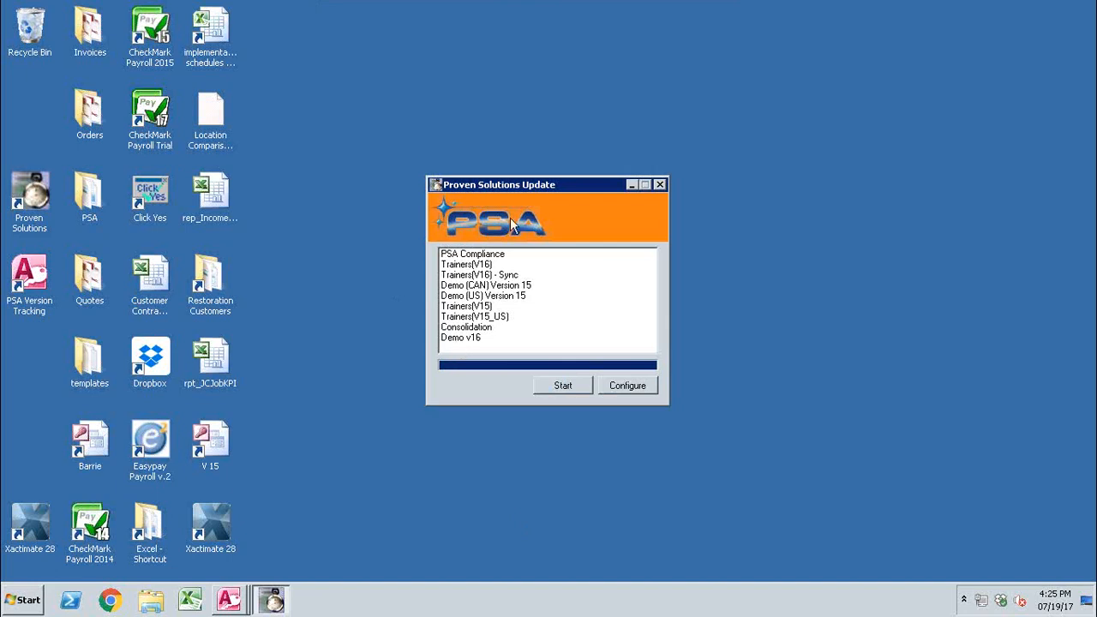
Switch to the running Demo(US V15) PSA desktop main menu window
click(231, 598)
click(235, 568)
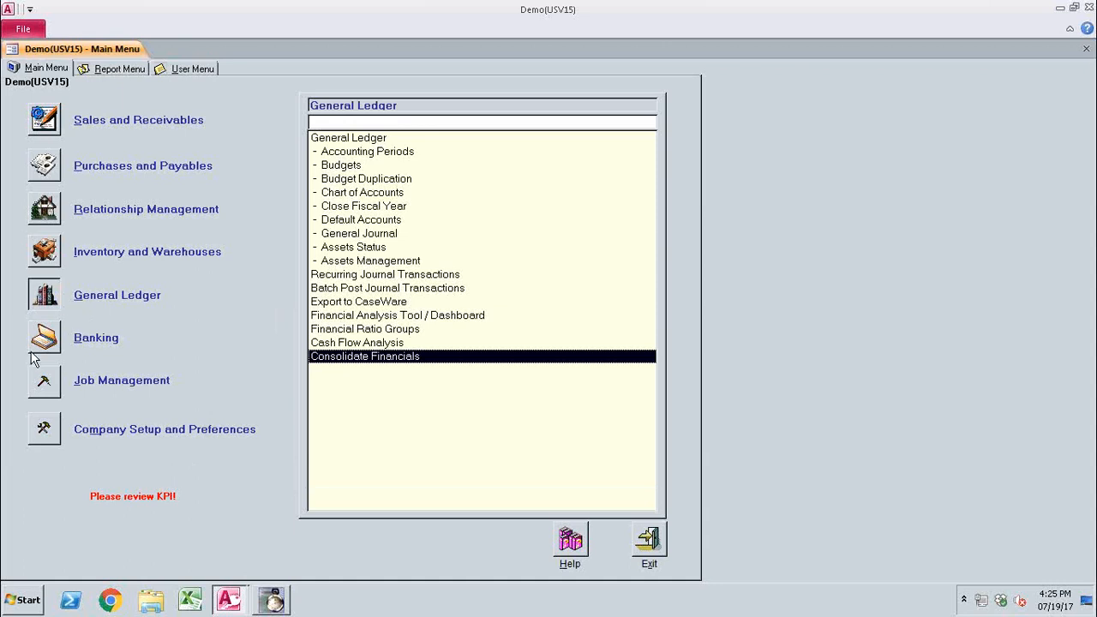
Open Company Preferences from the Company Setup functions
click(43, 385)
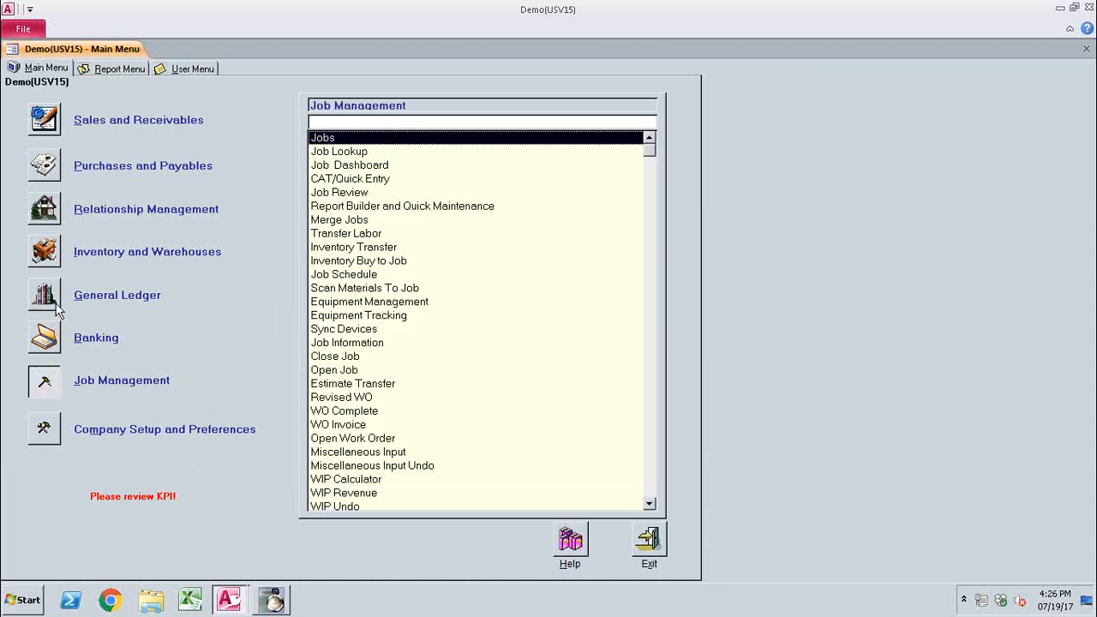
click(45, 433)
click(364, 180)
double_click(363, 182)
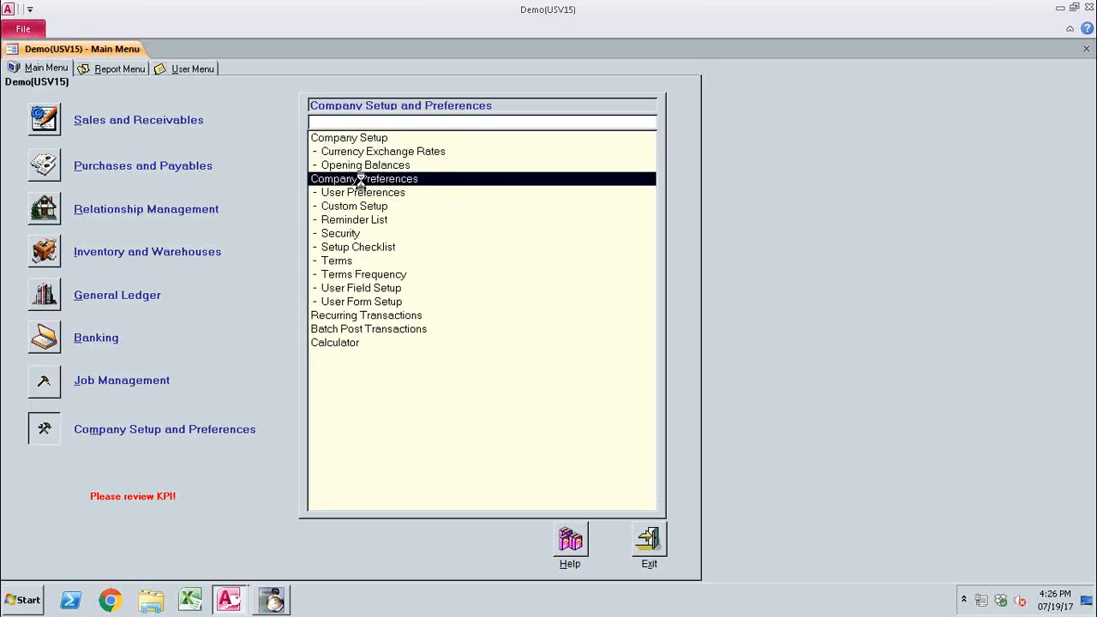
Review the Location Setup grid, cancel without saving, and open the Job Lookup list
click(447, 92)
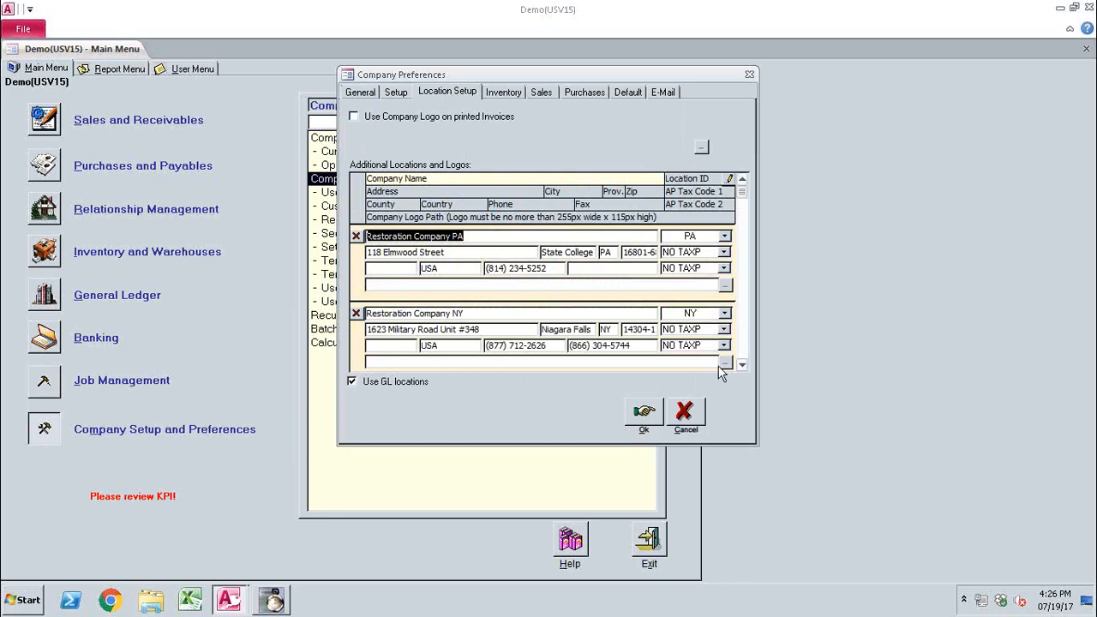
click(744, 366)
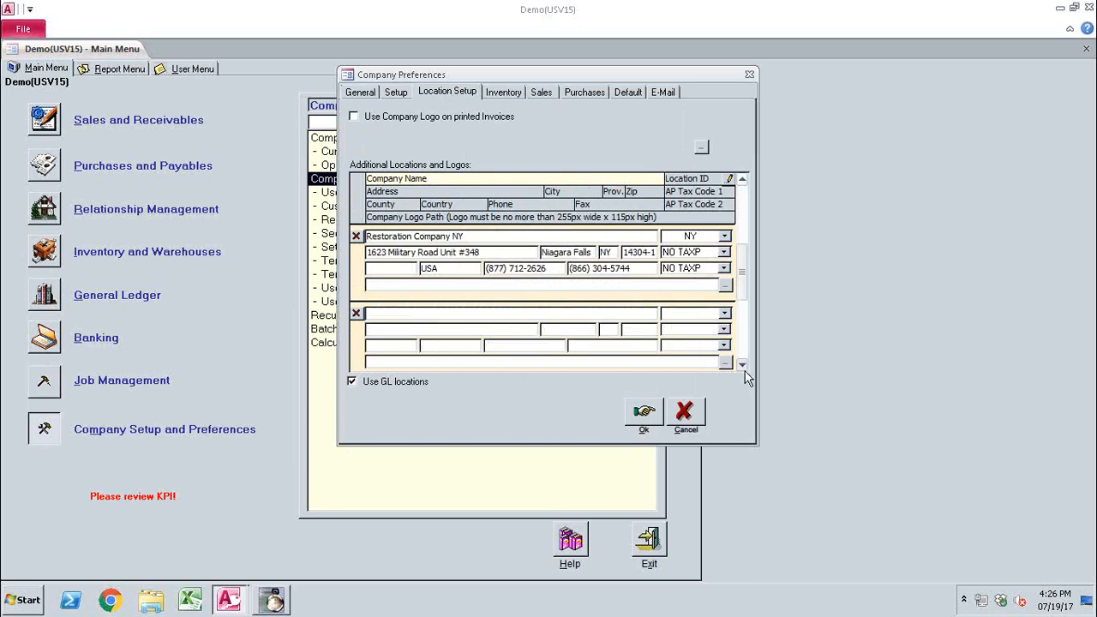
click(742, 178)
click(685, 416)
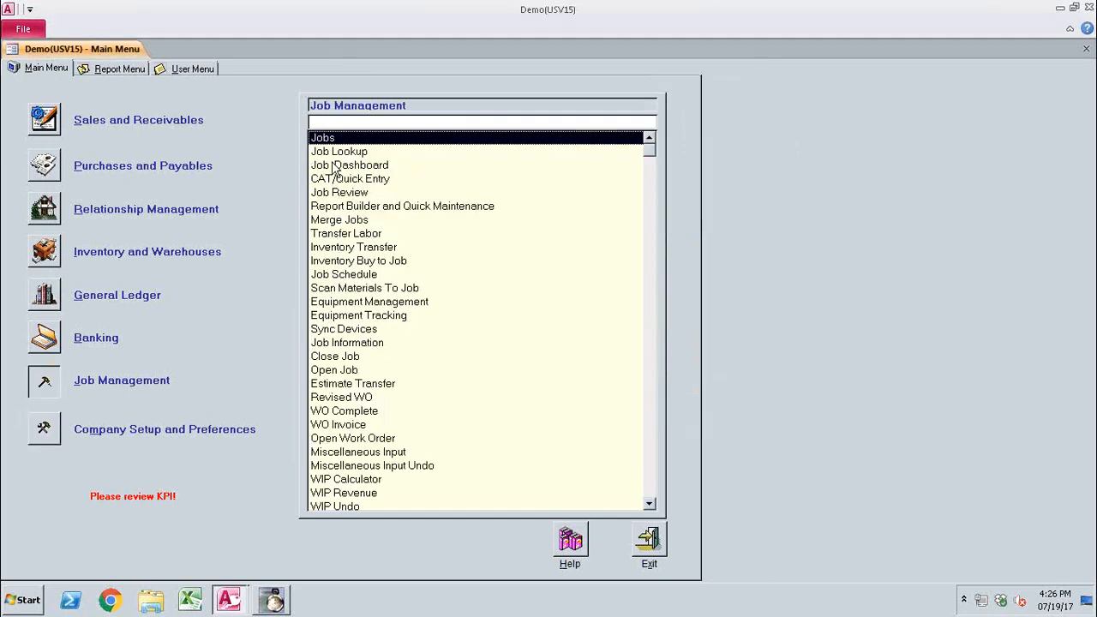
double_click(339, 151)
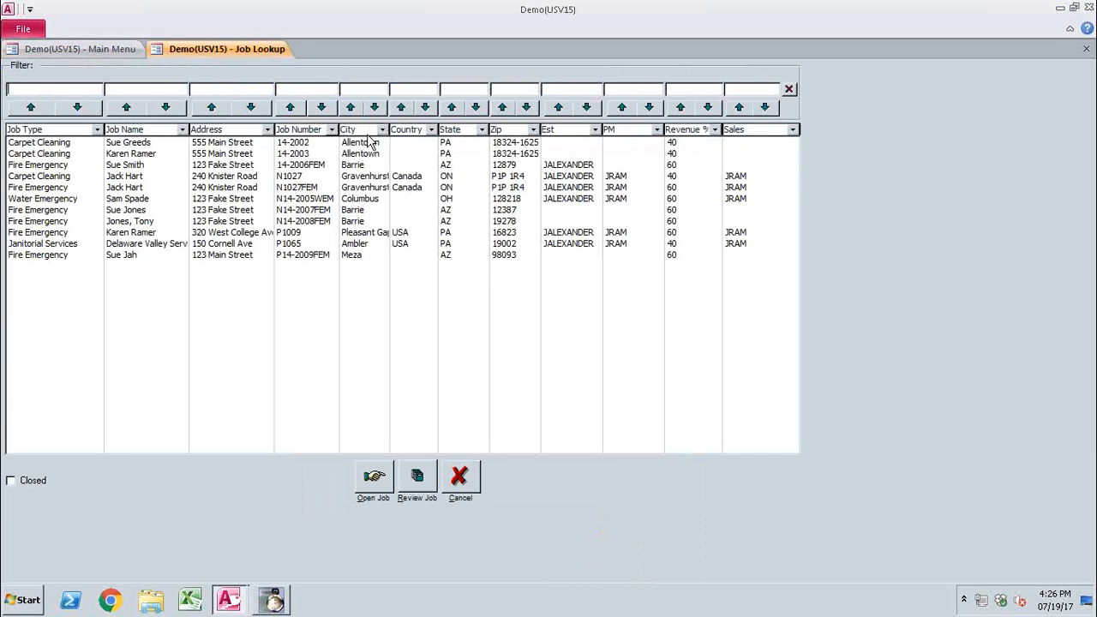
click(374, 107)
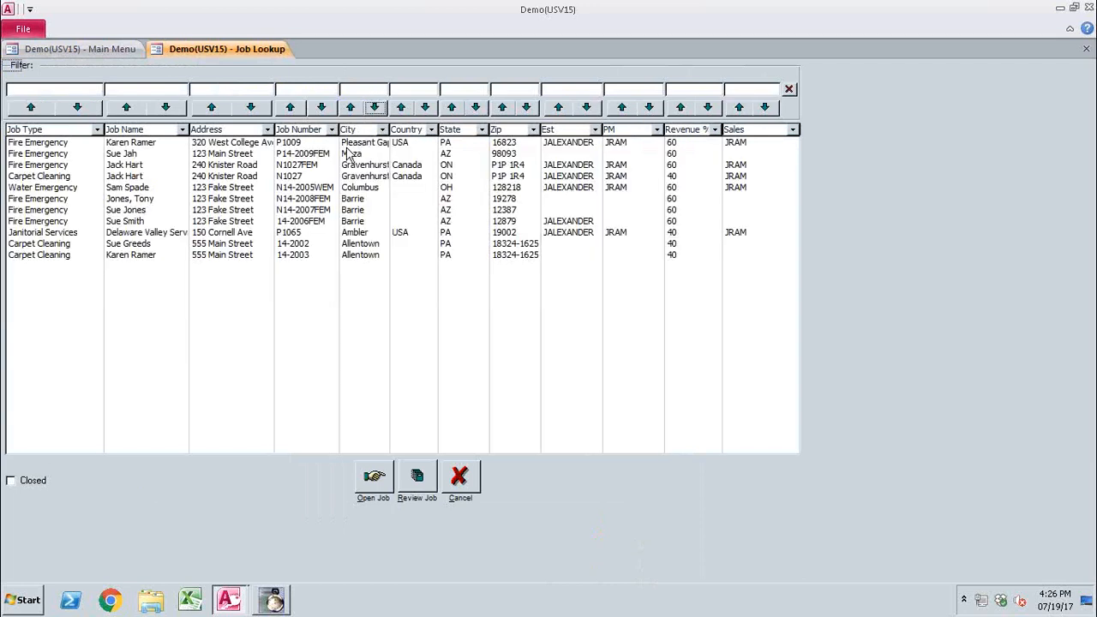
click(360, 143)
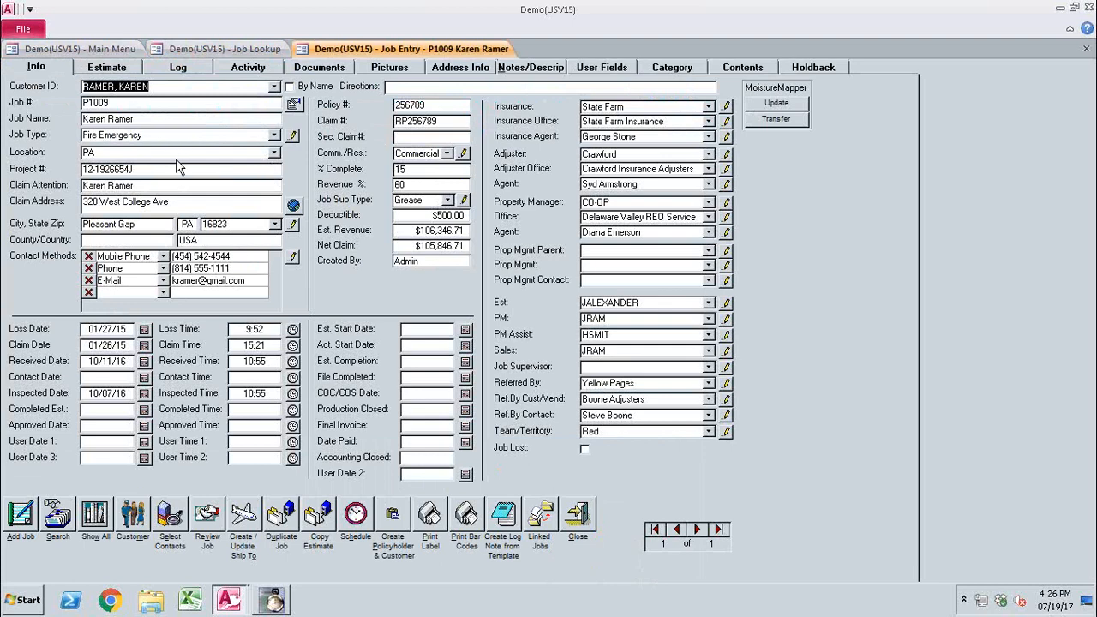
click(273, 153)
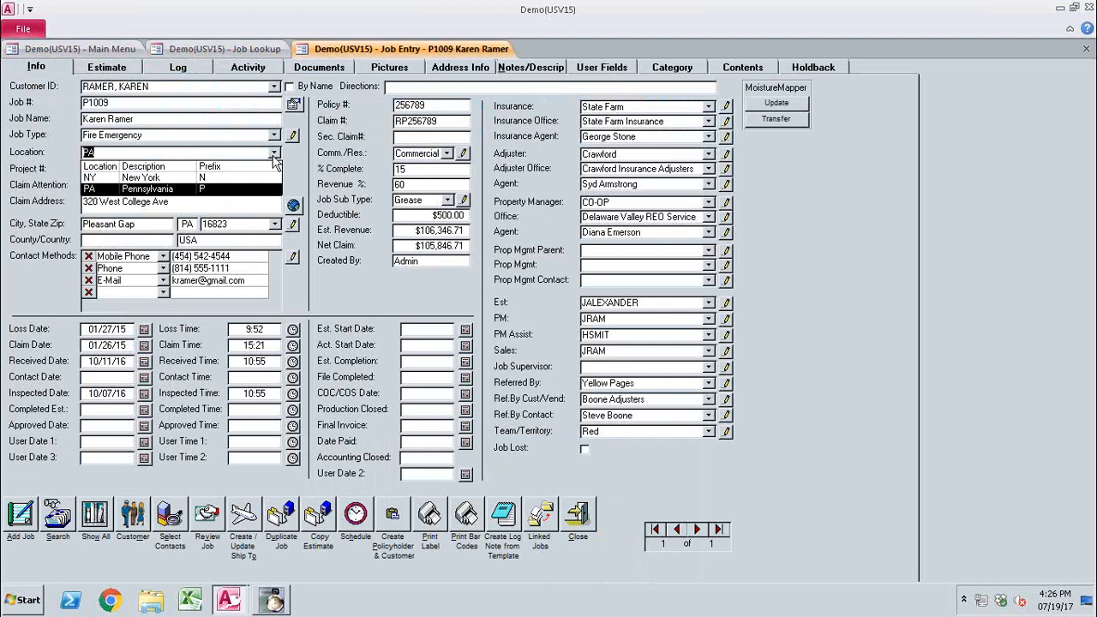
click(275, 161)
click(576, 515)
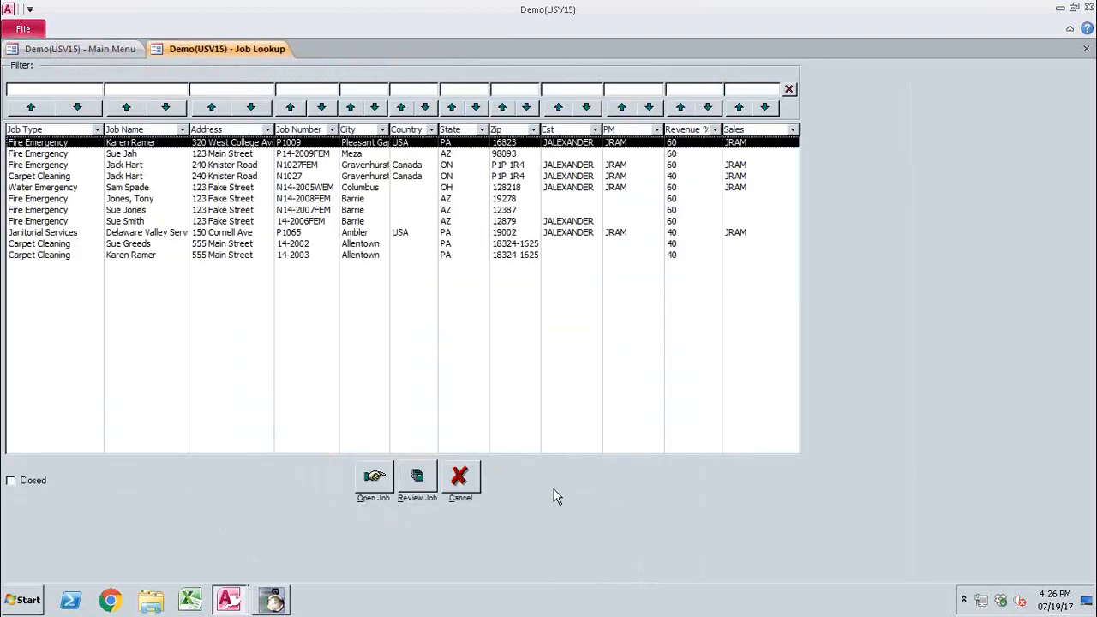
click(461, 485)
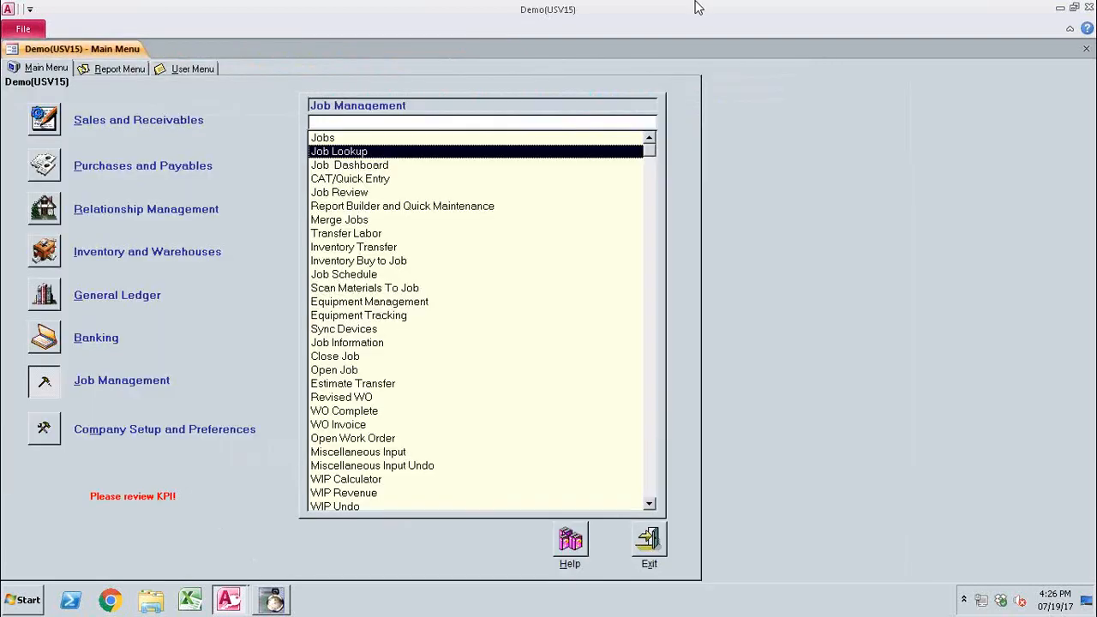
Present the PSA Structure Breakdown slide, then return to the Edge PSA Reports page
mouse_move(729, 4)
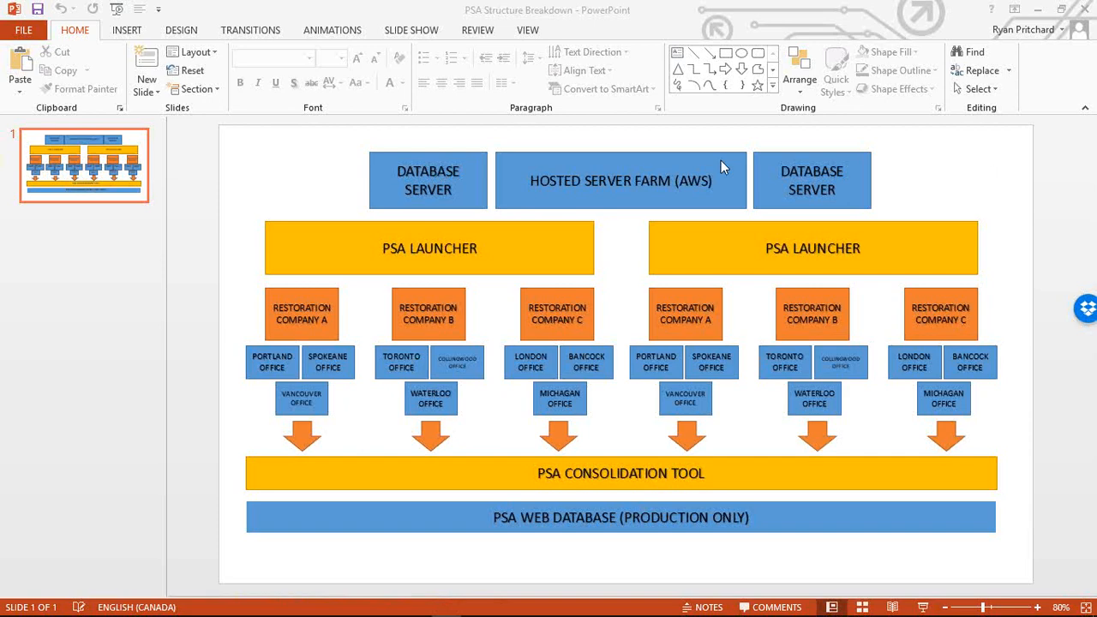
key(alt+Tab)
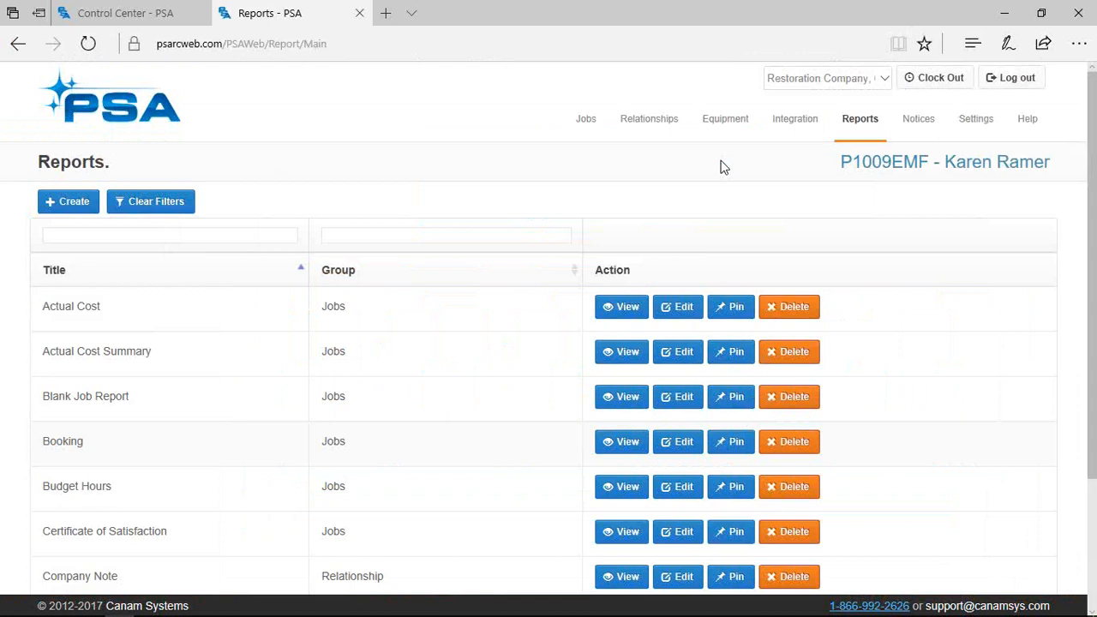
Choose Jobs from the top navigation's Jobs menu to list the open jobs
mouse_move(605, 119)
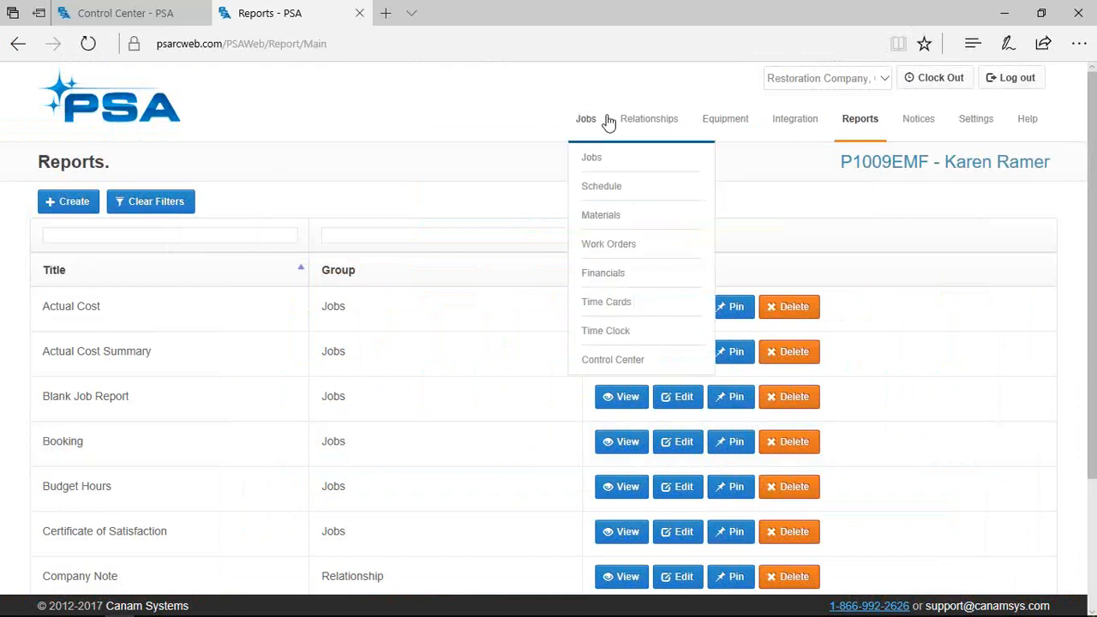
click(604, 169)
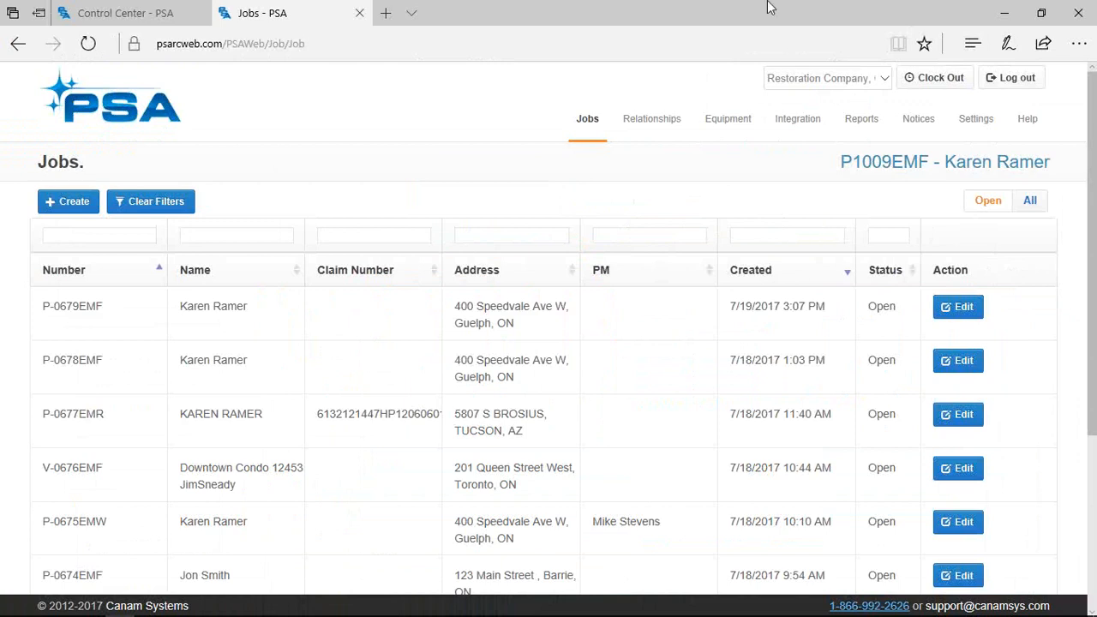
Open job P1009EMF's edit page from the link at the top right of Jobs
click(837, 163)
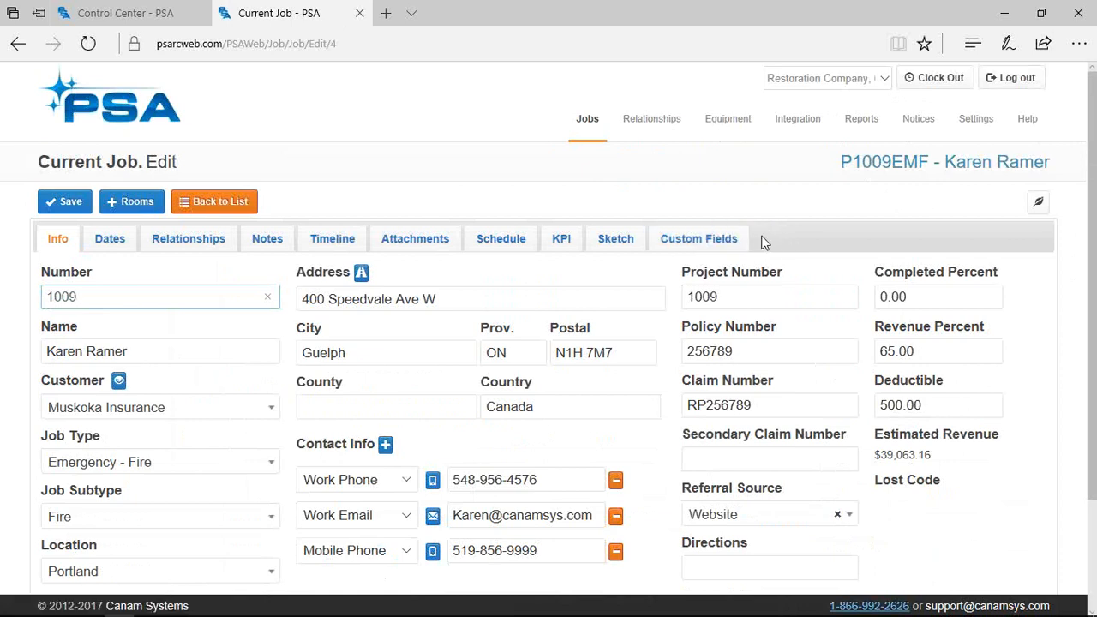
Review P1009EMF's Attachments and Ground Floor Sketch tabs, then go Back to List
click(390, 240)
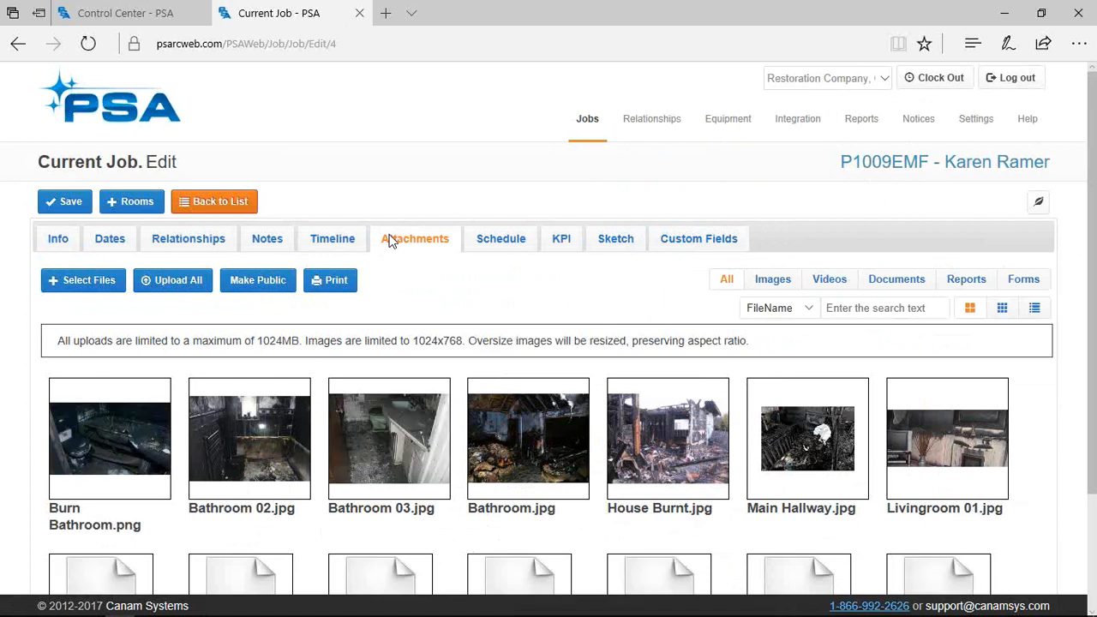
click(607, 249)
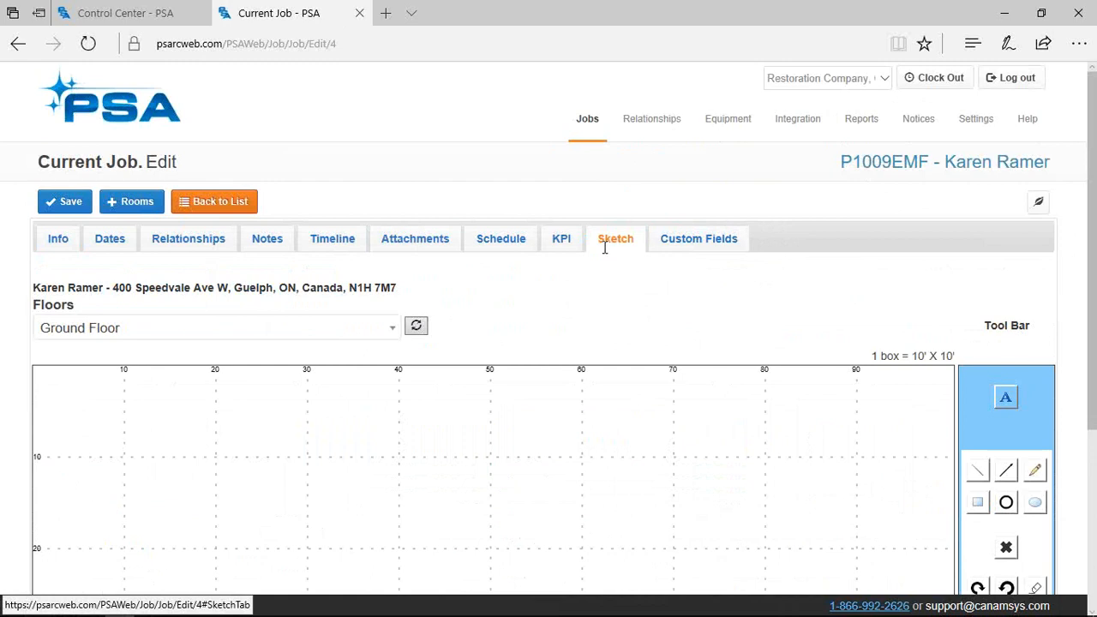
scroll(836, 390, down, 2)
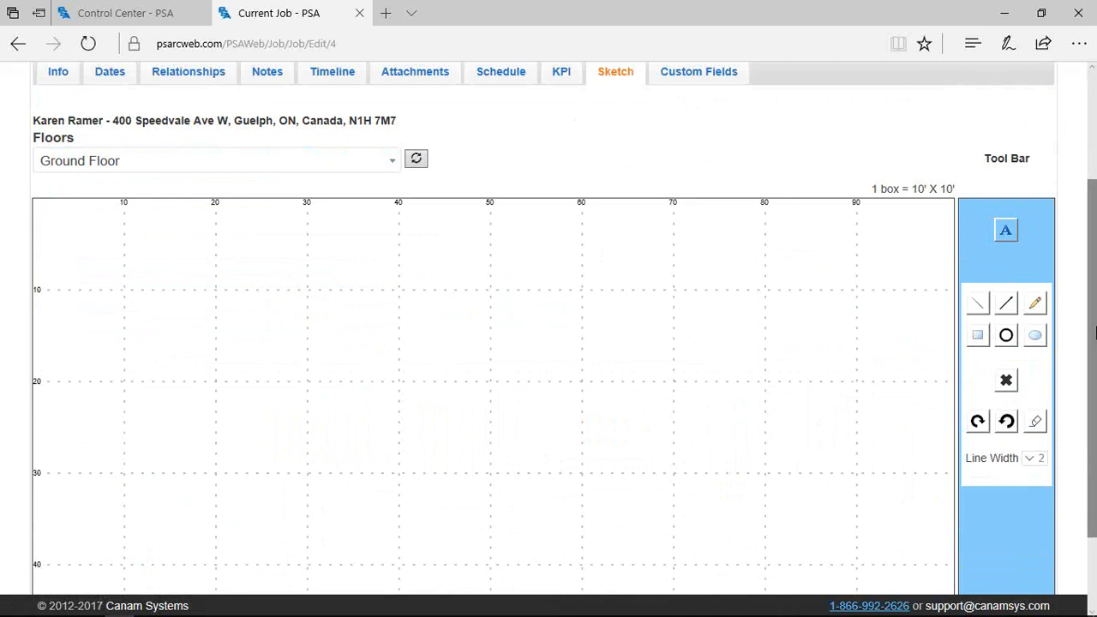
scroll(1090, 248, up, 2)
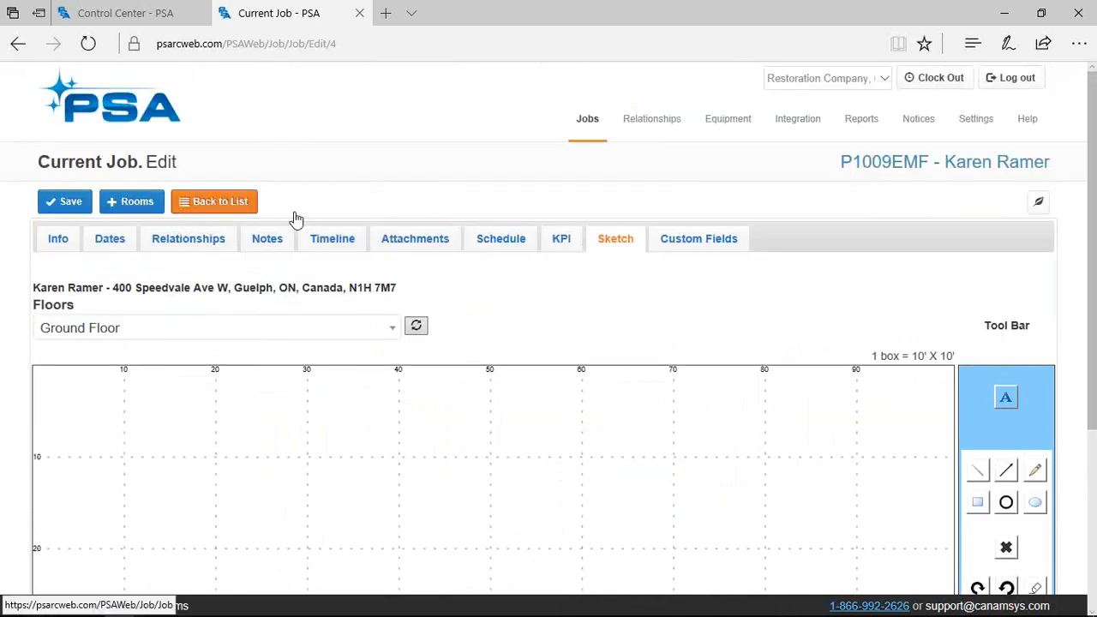
click(217, 202)
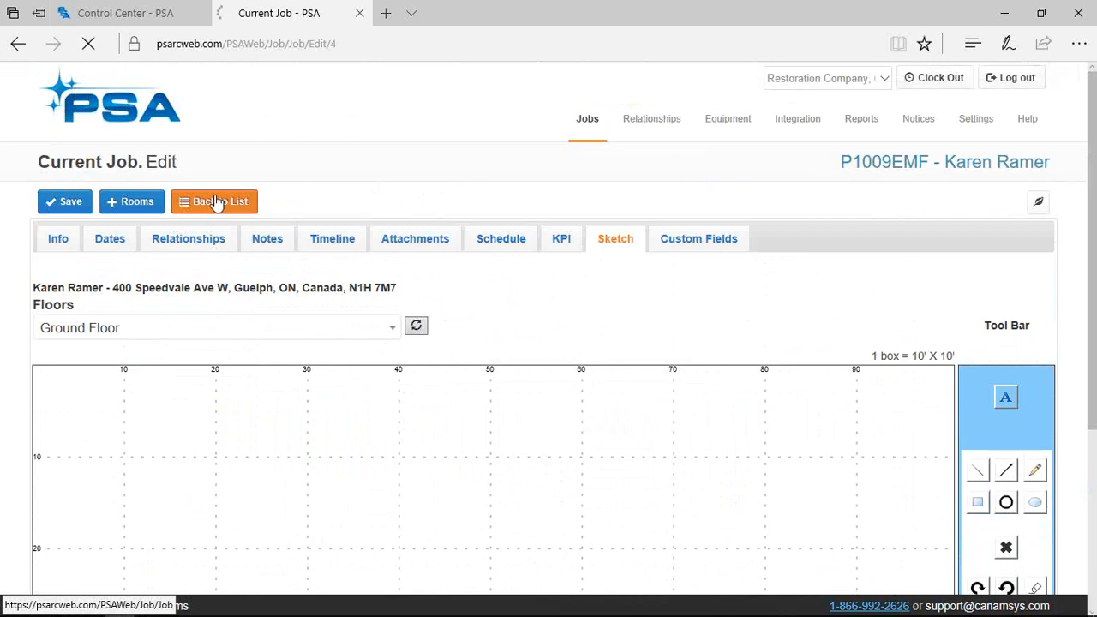